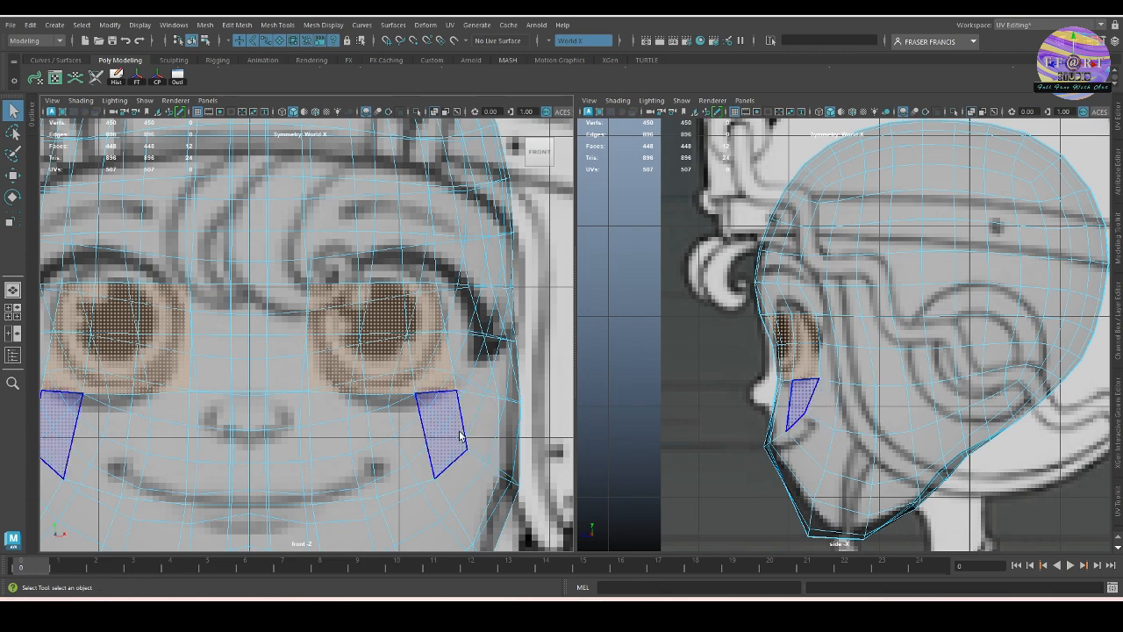
Turn on soft selection and adjust its falloff around the selected eye faces on the head mesh.
{"action": "key", "text": "space"}
{"action": "left_click_drag", "start_coordinate": [462, 437], "coordinate": [442, 386]}
{"action": "key", "text": "space"}
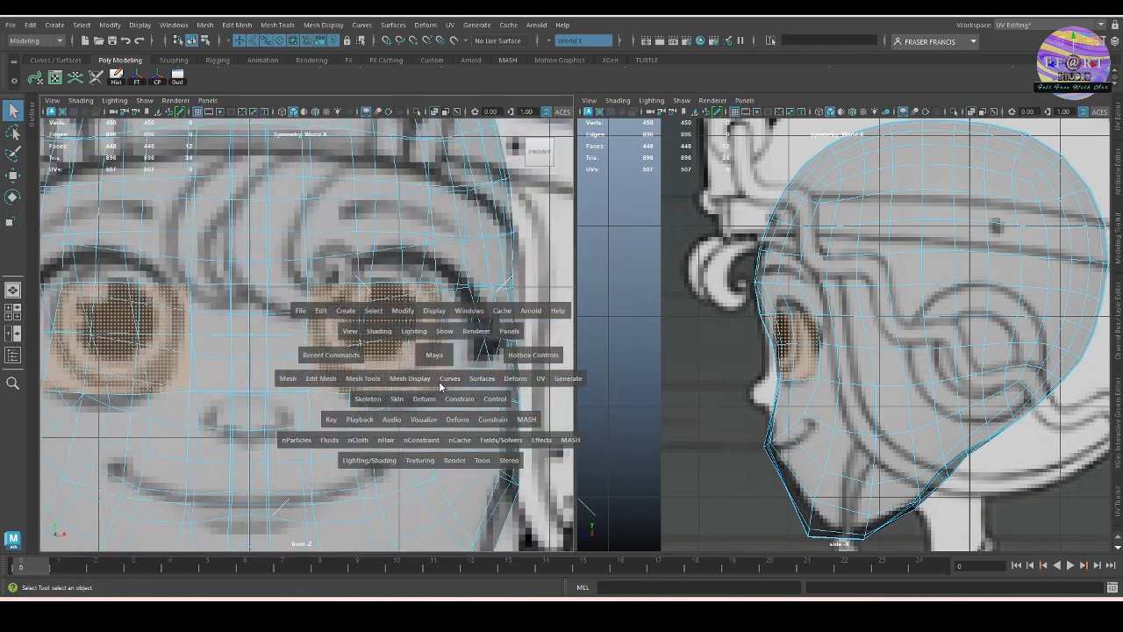
{"action": "scroll", "coordinate": [439, 376], "scroll_direction": "up", "scroll_amount": 2}
{"action": "middle_click_drag", "start_coordinate": [439, 376], "coordinate": [468, 381], "text": "alt"}
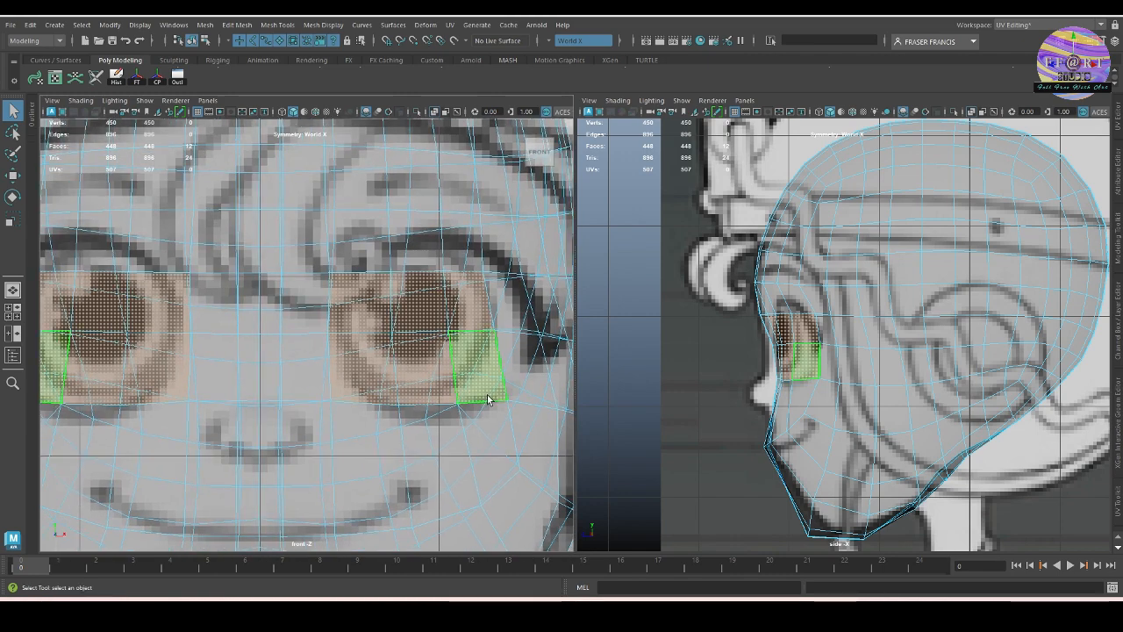
{"action": "key", "text": "b"}
{"action": "scroll", "coordinate": [479, 407], "scroll_direction": "down", "scroll_amount": 3}
{"action": "middle_click_drag", "start_coordinate": [468, 403], "coordinate": [457, 405], "text": "alt"}
{"action": "left_click_drag", "start_coordinate": [467, 418], "coordinate": [516, 420]}
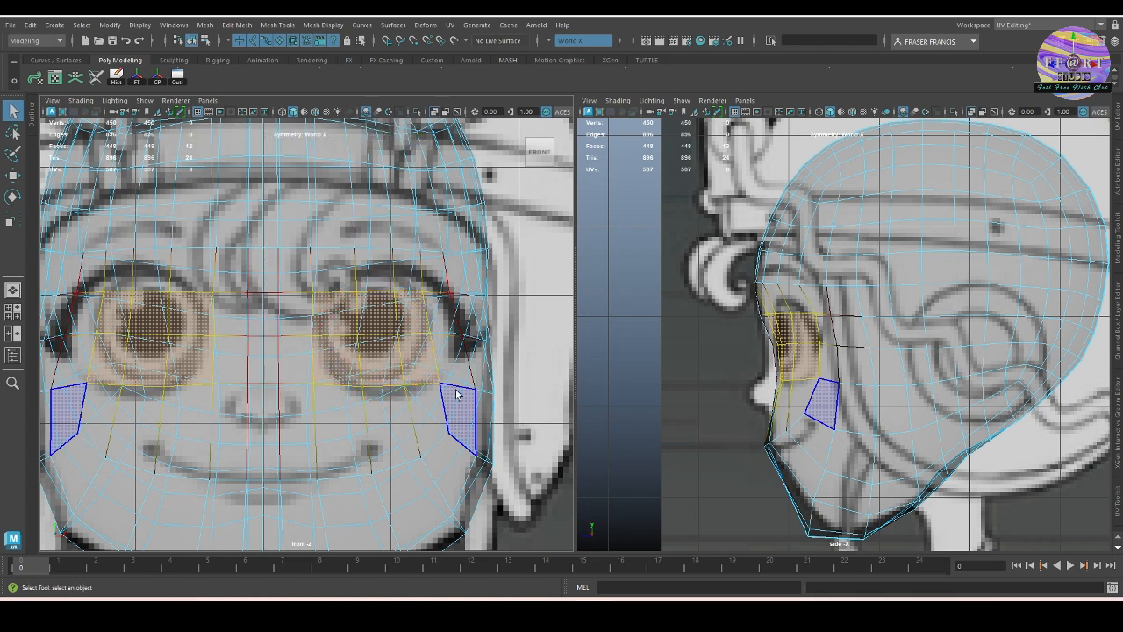
Scale the eye faces taller and move them slightly vertically to fit the drawn eyes in the front view.
{"action": "key", "text": "r"}
{"action": "left_click_drag", "start_coordinate": [380, 303], "coordinate": [376, 274]}
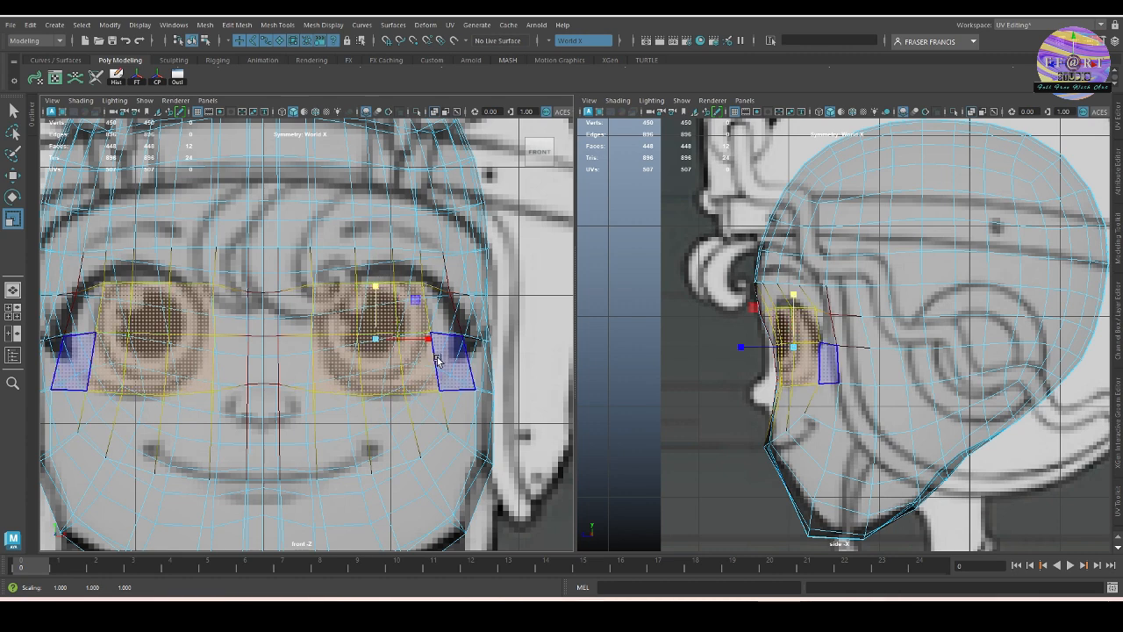
{"action": "key", "text": "w"}
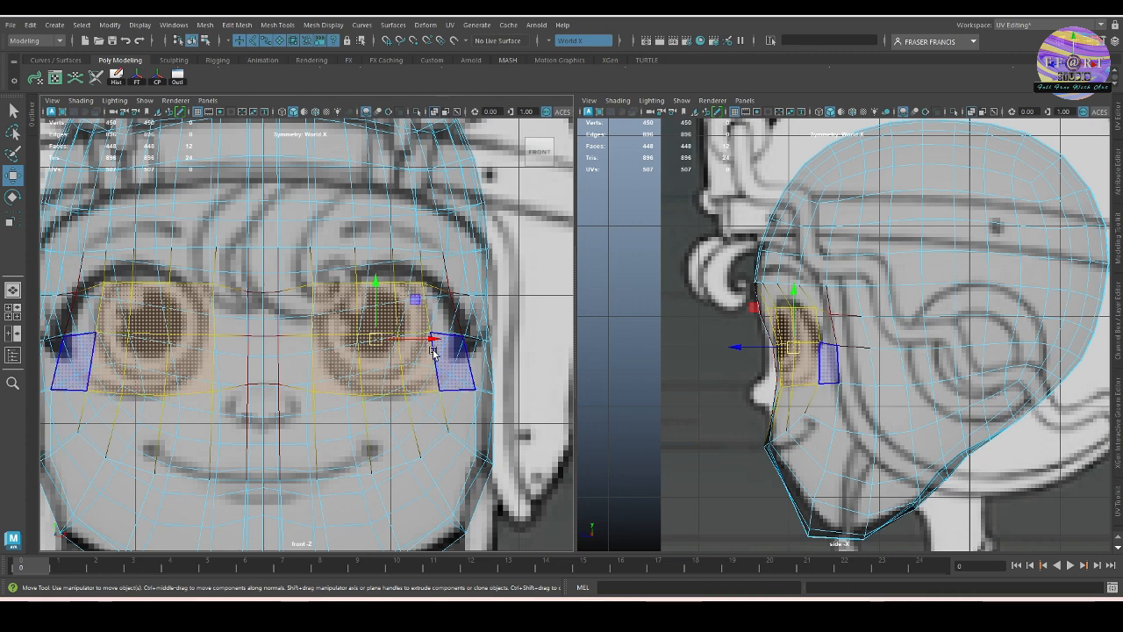
{"action": "left_click", "coordinate": [376, 284]}
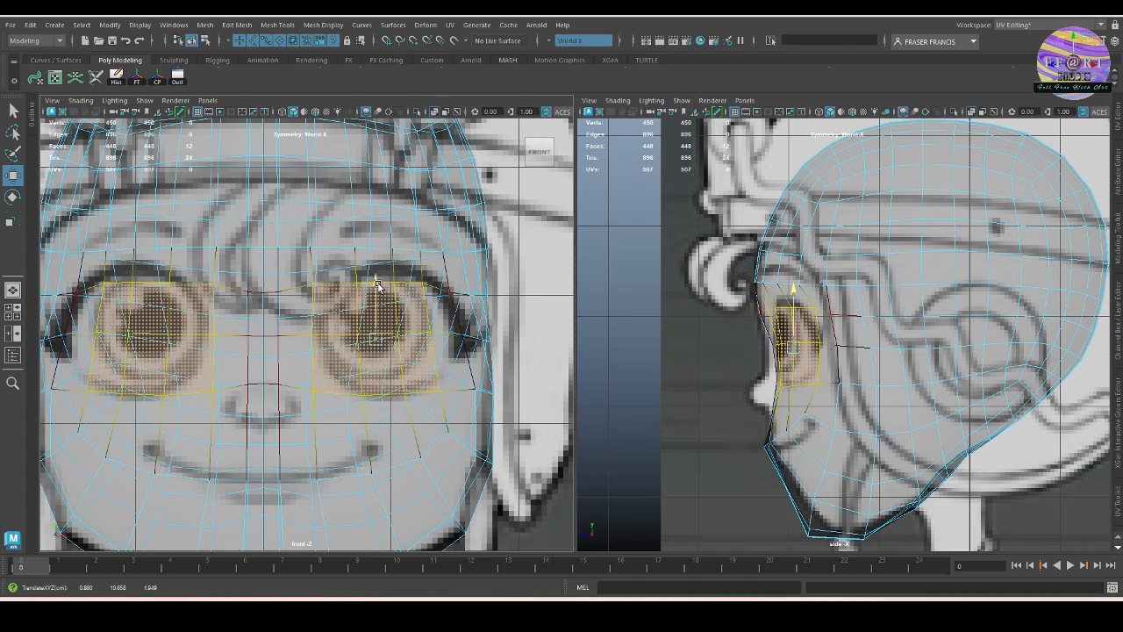
Examine the eye area of the head mesh in the perspective and front views.
{"action": "key", "text": "space"}
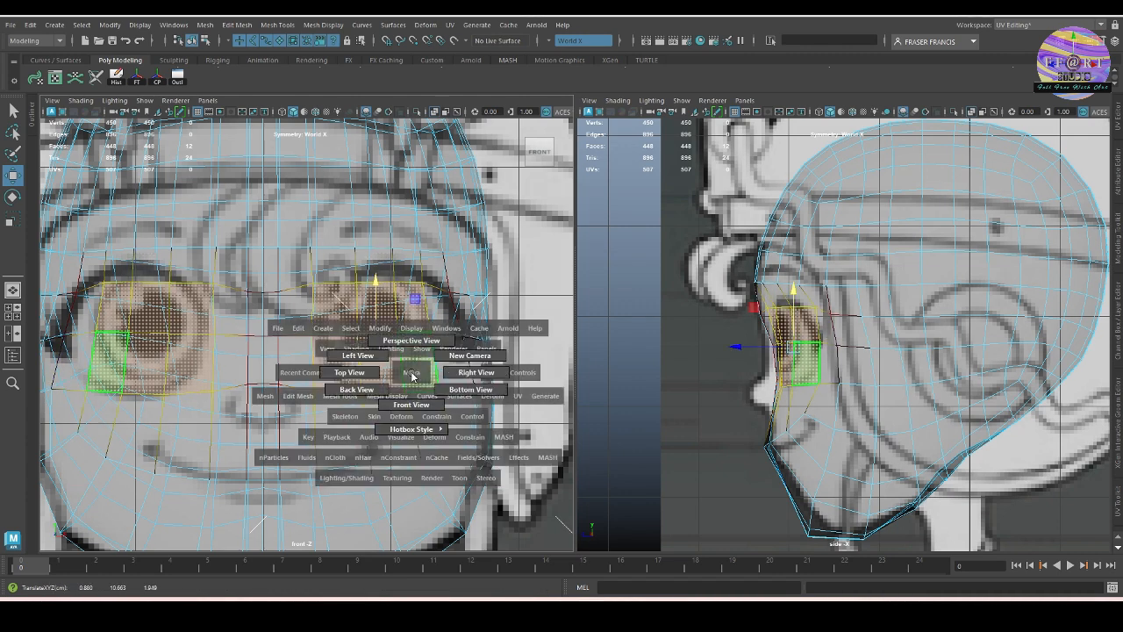
{"action": "left_click_drag", "start_coordinate": [413, 374], "coordinate": [411, 343]}
{"action": "key", "text": "f"}
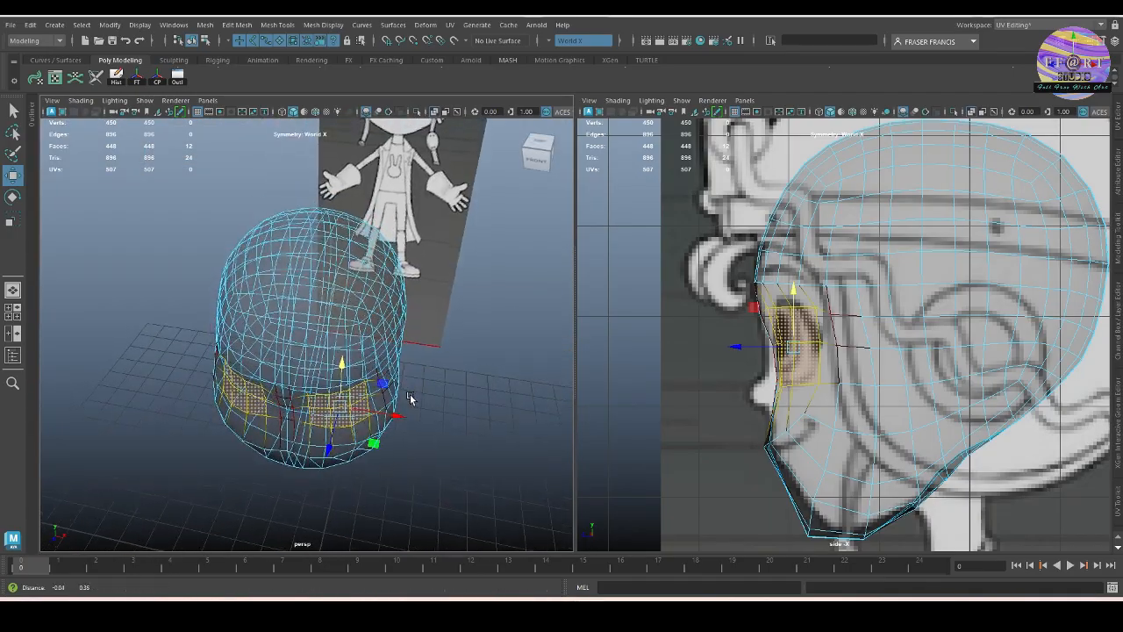
{"action": "right_click_drag", "start_coordinate": [411, 399], "coordinate": [454, 441], "text": "alt"}
{"action": "left_click_drag", "start_coordinate": [454, 441], "coordinate": [427, 451], "text": "alt"}
{"action": "middle_click_drag", "start_coordinate": [427, 451], "coordinate": [407, 429], "text": "alt"}
{"action": "mouse_move", "coordinate": [406, 429]}
{"action": "left_mouse_down", "text": "alt"}
{"action": "mouse_move", "coordinate": [422, 428]}
{"action": "mouse_move", "coordinate": [376, 396]}
{"action": "mouse_move", "coordinate": [374, 427]}
{"action": "mouse_move", "coordinate": [451, 404]}
{"action": "mouse_move", "coordinate": [458, 422]}
{"action": "mouse_move", "coordinate": [401, 427]}
{"action": "left_mouse_up", "text": "alt"}
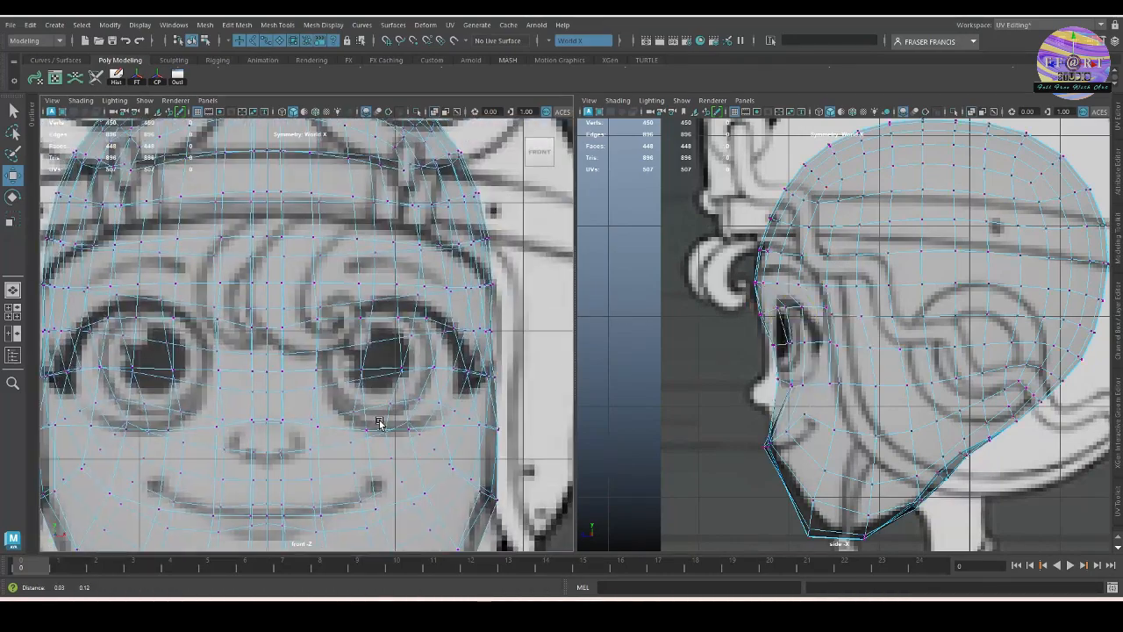
{"action": "right_click_drag", "start_coordinate": [381, 424], "coordinate": [396, 431], "text": "alt"}
{"action": "middle_click_drag", "start_coordinate": [395, 431], "coordinate": [369, 429], "text": "alt"}
{"action": "key", "text": "space"}
{"action": "left_click_drag", "start_coordinate": [389, 381], "coordinate": [386, 351]}
{"action": "left_click_drag", "start_coordinate": [365, 387], "coordinate": [402, 406], "text": "alt"}
Select the front half of the head's faces in the side view, leaving out the column nearest the middle.
{"action": "right_click_drag", "start_coordinate": [361, 341], "coordinate": [246, 318], "text": "alt"}
{"action": "right_click_drag", "start_coordinate": [327, 261], "coordinate": [325, 293]}
{"action": "left_click_drag", "start_coordinate": [204, 178], "coordinate": [330, 445]}
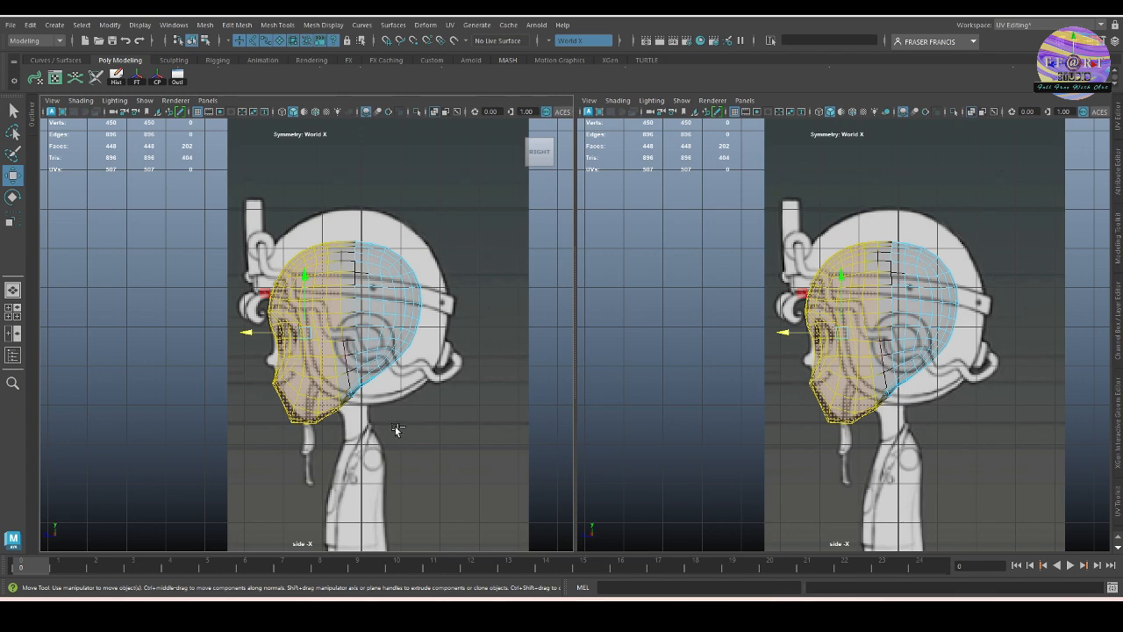
{"action": "left_click_drag", "start_coordinate": [336, 228], "coordinate": [384, 351], "text": "ctrl"}
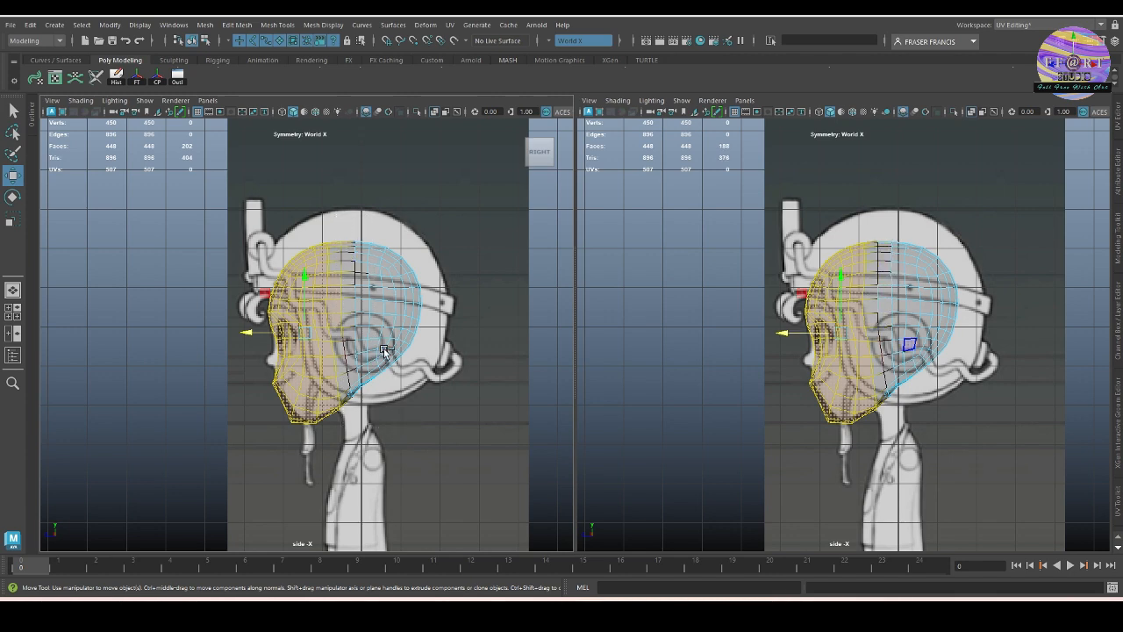
{"action": "left_click", "coordinate": [447, 323]}
{"action": "key", "text": "ctrl+z"}
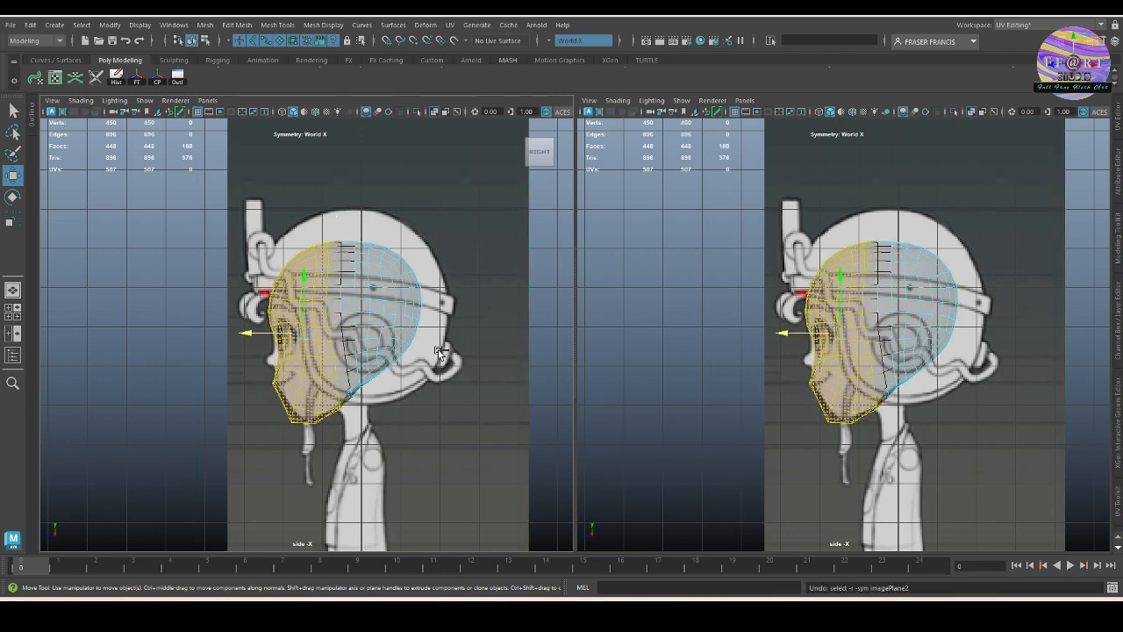
Add both character reference image planes to the face selection and isolate it in the perspective view with X-ray off.
{"action": "key", "text": "space"}
{"action": "left_click_drag", "start_coordinate": [400, 375], "coordinate": [250, 408]}
{"action": "left_click", "coordinate": [167, 323], "text": "shift"}
{"action": "scroll", "coordinate": [327, 415], "scroll_direction": "down", "scroll_amount": 4}
{"action": "left_click_drag", "start_coordinate": [349, 377], "coordinate": [384, 375], "text": "alt"}
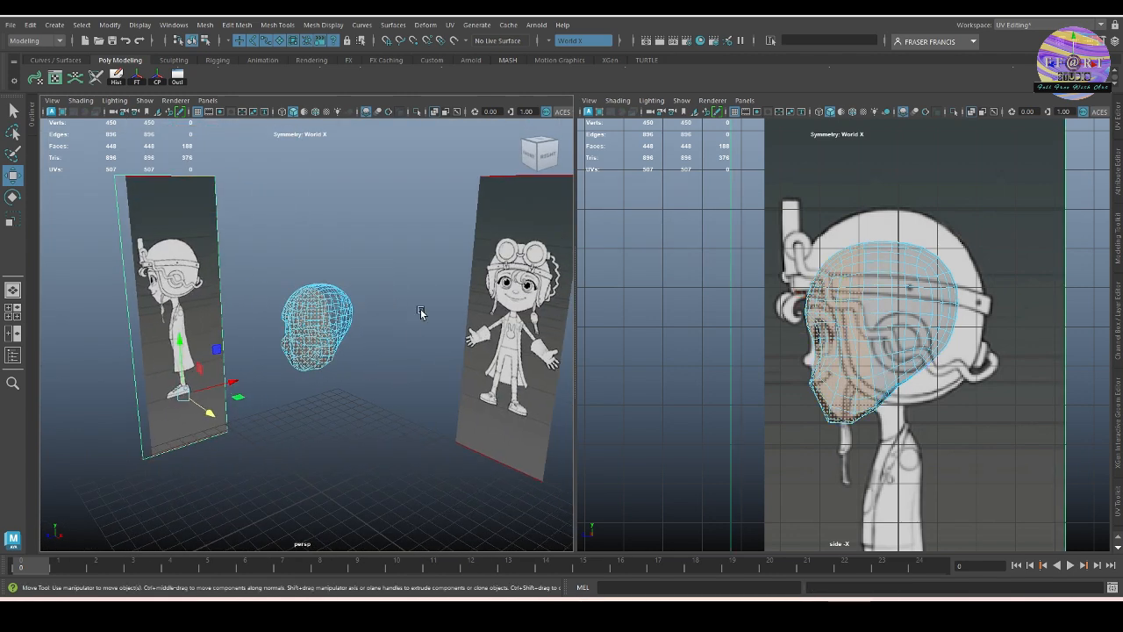
{"action": "left_click", "coordinate": [498, 350], "text": "shift"}
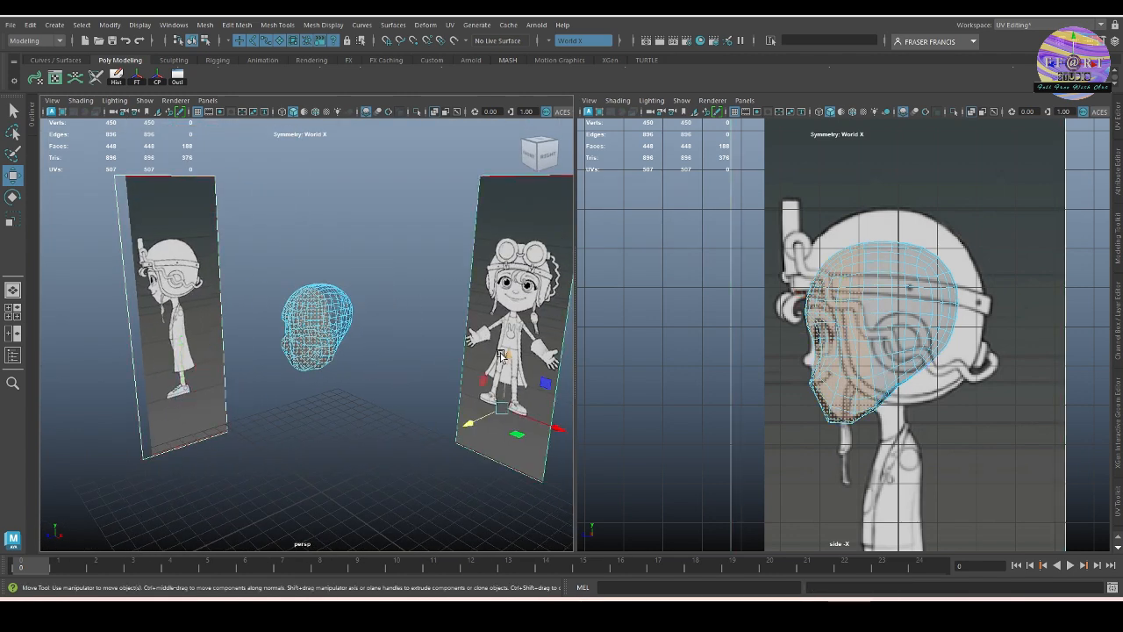
{"action": "left_click", "coordinate": [418, 113]}
{"action": "key", "text": "space"}
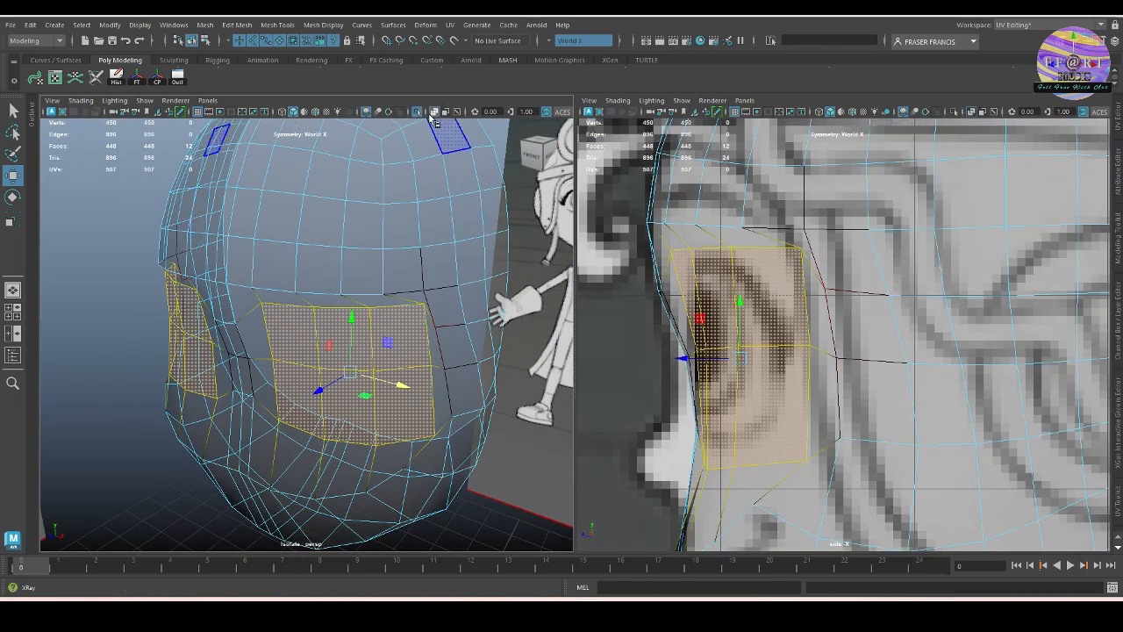
Examine the curvature of the eye faces on the shaded, isolated head from the side and front in perspective.
{"action": "left_click_drag", "start_coordinate": [334, 290], "coordinate": [406, 294], "text": "alt"}
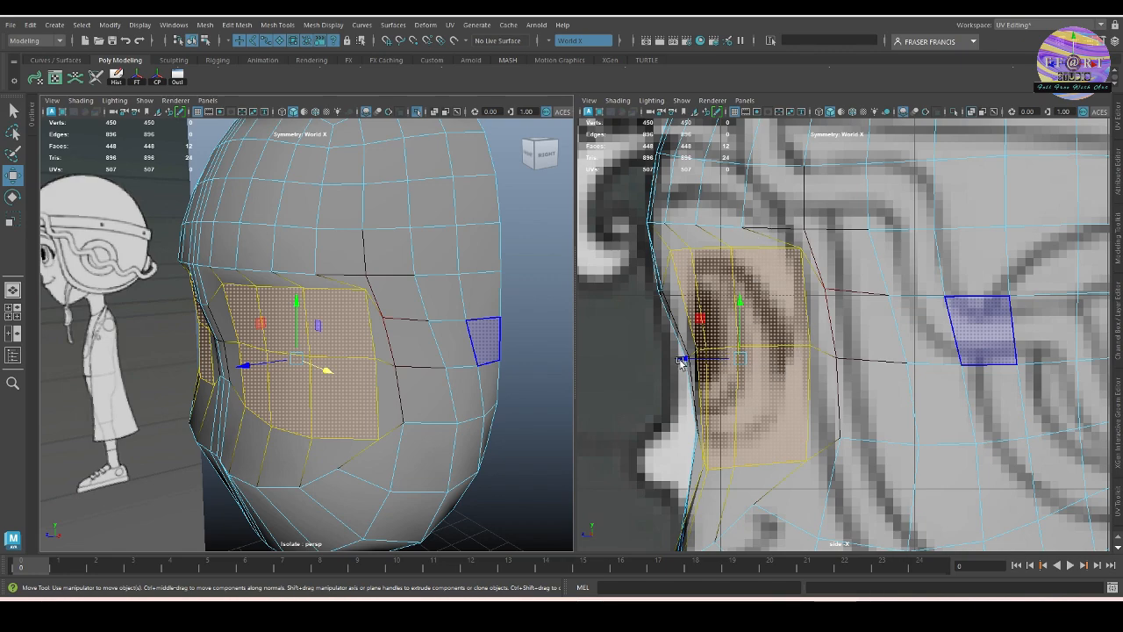
{"action": "left_click_drag", "start_coordinate": [371, 396], "coordinate": [406, 381], "text": "alt"}
{"action": "middle_click_drag", "start_coordinate": [407, 381], "coordinate": [360, 391], "text": "alt"}
{"action": "right_click_drag", "start_coordinate": [360, 391], "coordinate": [337, 384], "text": "alt"}
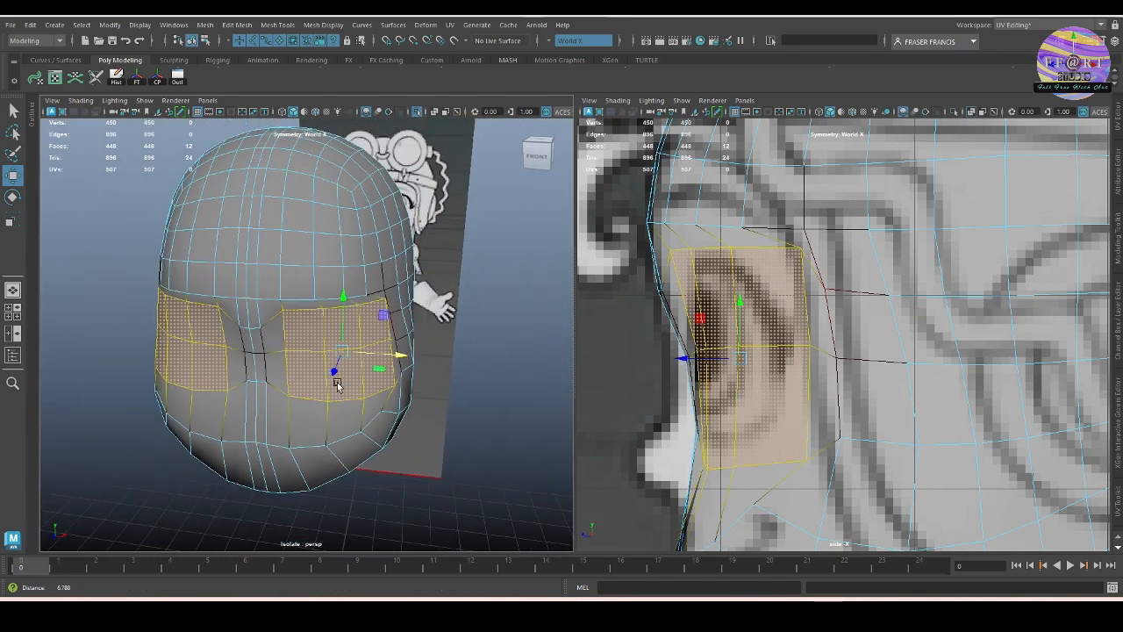
{"action": "left_click_drag", "start_coordinate": [337, 384], "coordinate": [376, 390], "text": "alt"}
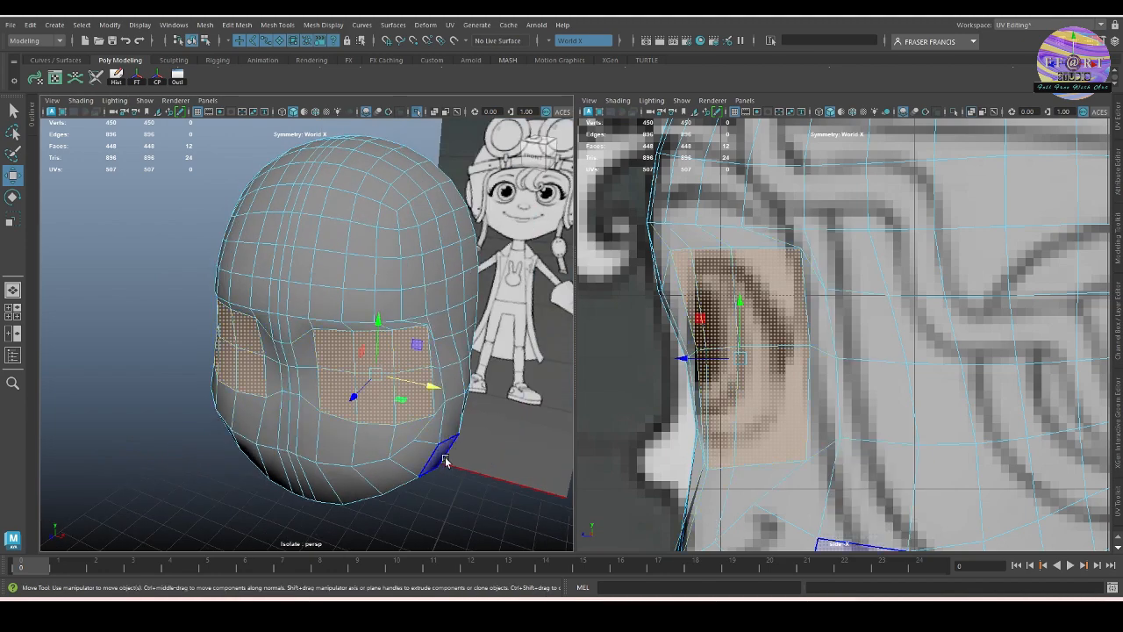
{"action": "left_click_drag", "start_coordinate": [445, 463], "coordinate": [430, 418], "text": "alt"}
{"action": "key", "text": "r"}
{"action": "key", "text": "w"}
Turn on X-ray in the front view and scale the eye faces vertically to match the drawn eyes.
{"action": "key", "text": "space"}
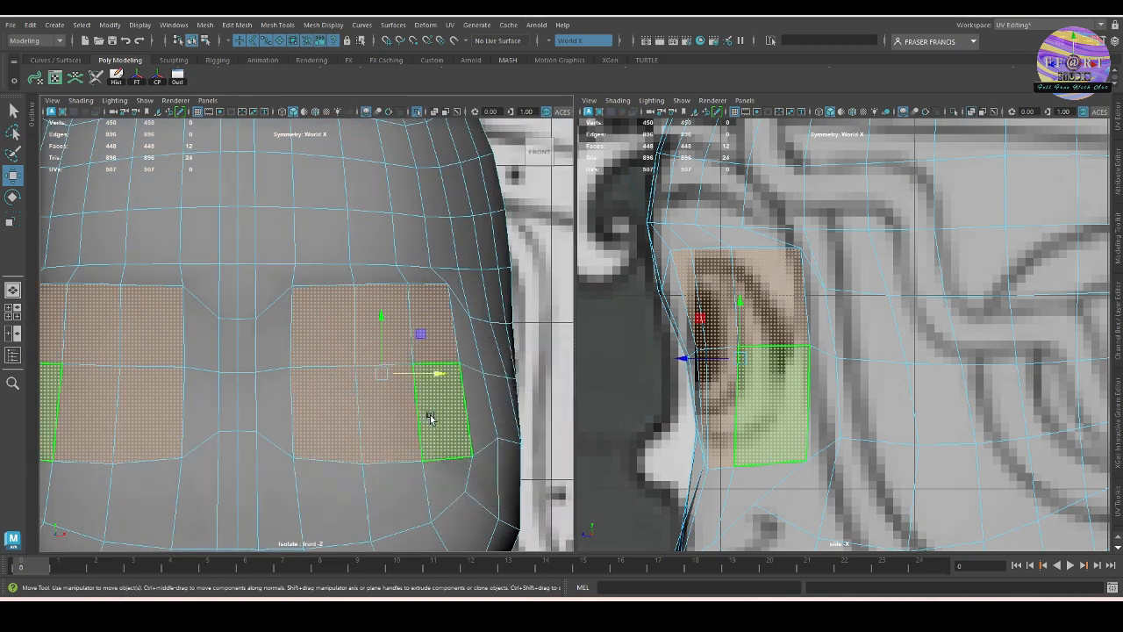
{"action": "left_click", "coordinate": [436, 111]}
{"action": "scroll", "coordinate": [436, 310], "scroll_direction": "up", "scroll_amount": 1}
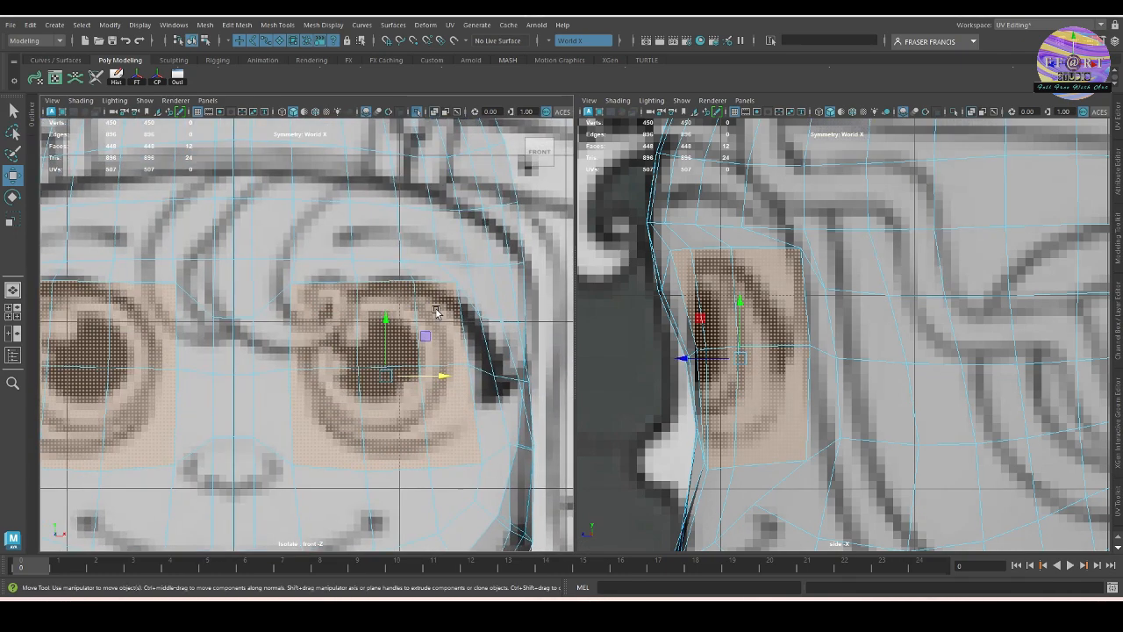
{"action": "key", "text": "r"}
{"action": "left_click_drag", "start_coordinate": [387, 318], "coordinate": [390, 327]}
{"action": "key", "text": "w"}
Move the two vertices at the outer corner of the eye outward in the front view.
{"action": "middle_click_drag", "start_coordinate": [444, 393], "coordinate": [433, 437], "text": "alt"}
{"action": "key", "text": "F9"}
{"action": "left_click", "coordinate": [467, 391]}
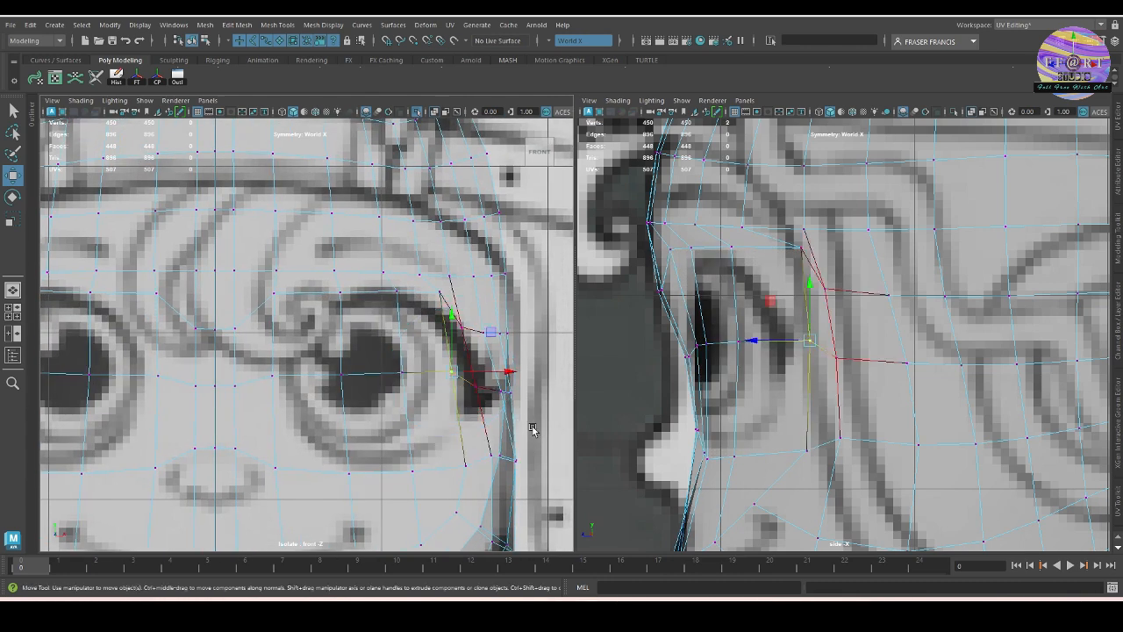
{"action": "left_click", "coordinate": [477, 387], "text": "shift"}
{"action": "left_click_drag", "start_coordinate": [514, 377], "coordinate": [527, 376]}
{"action": "middle_click_drag", "start_coordinate": [448, 414], "coordinate": [457, 418], "text": "alt"}
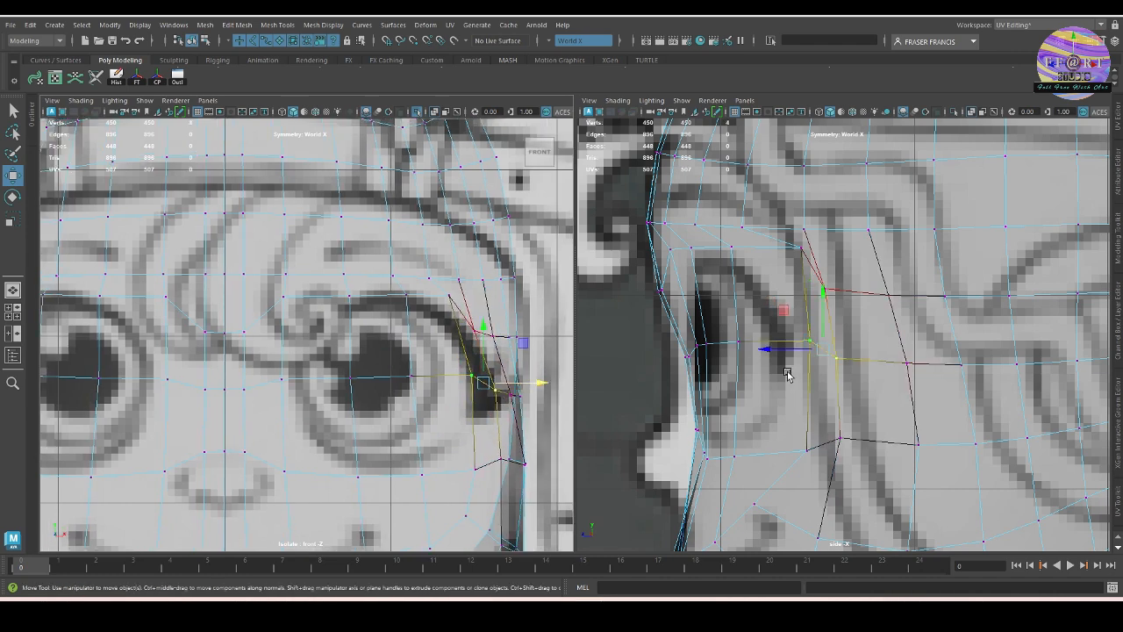
Pull the vertices along the outer edge of the eye forward in the side view to follow the drawn eye contour.
{"action": "left_click_drag", "start_coordinate": [843, 403], "coordinate": [960, 405]}
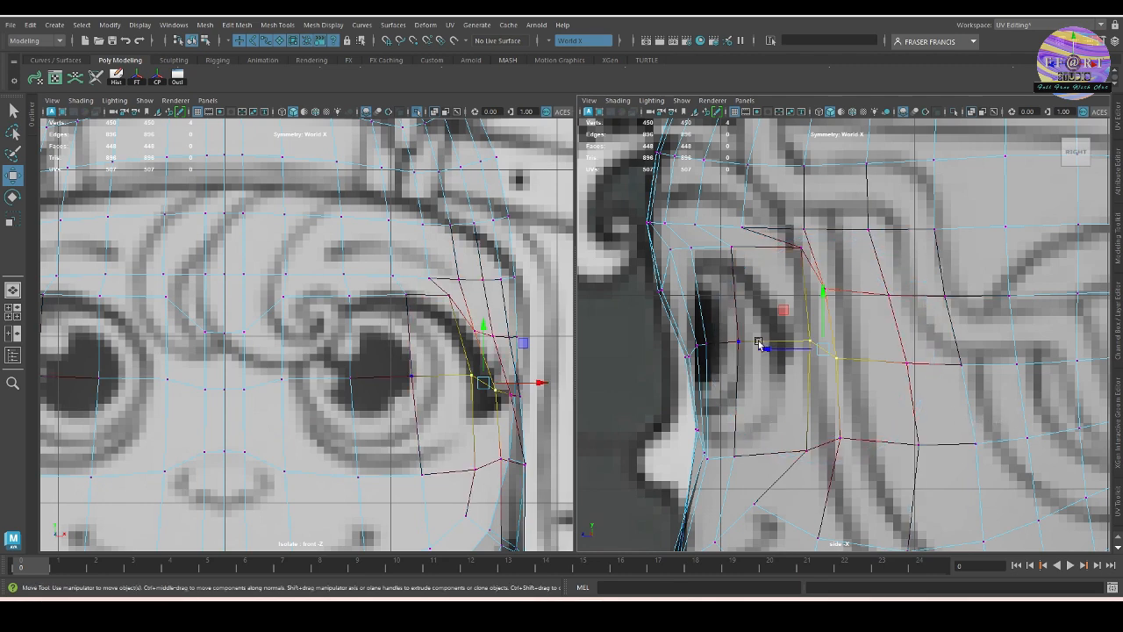
{"action": "left_click_drag", "start_coordinate": [772, 345], "coordinate": [752, 349]}
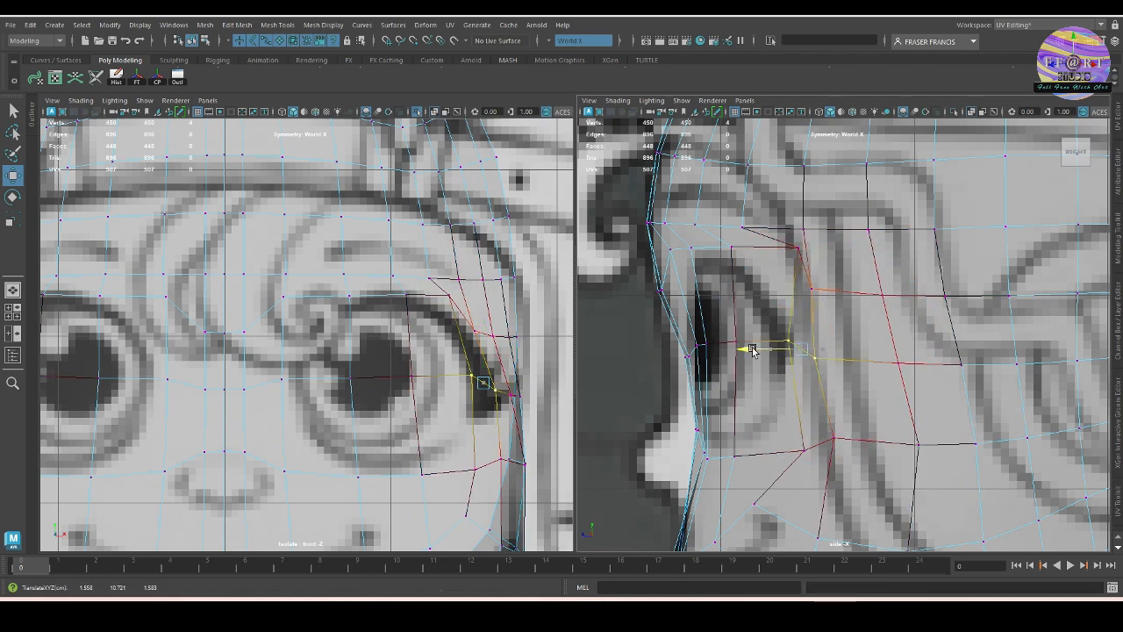
{"action": "left_click_drag", "start_coordinate": [784, 410], "coordinate": [853, 469]}
{"action": "left_click_drag", "start_coordinate": [772, 443], "coordinate": [744, 442]}
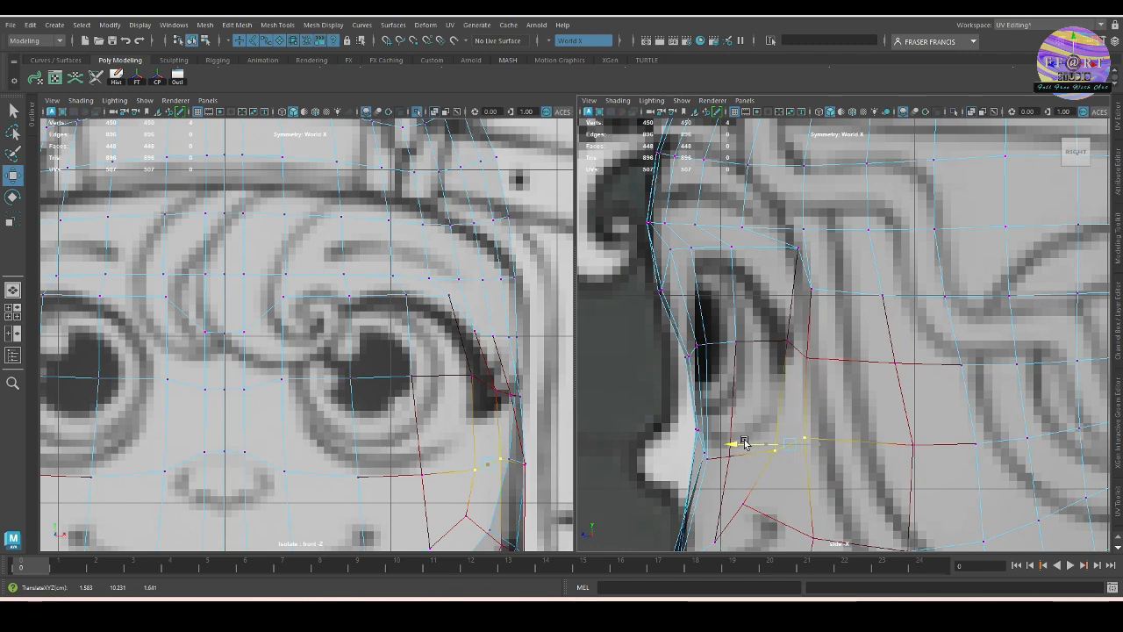
{"action": "middle_click_drag", "start_coordinate": [779, 428], "coordinate": [778, 465], "text": "alt"}
{"action": "left_click_drag", "start_coordinate": [766, 278], "coordinate": [822, 314]}
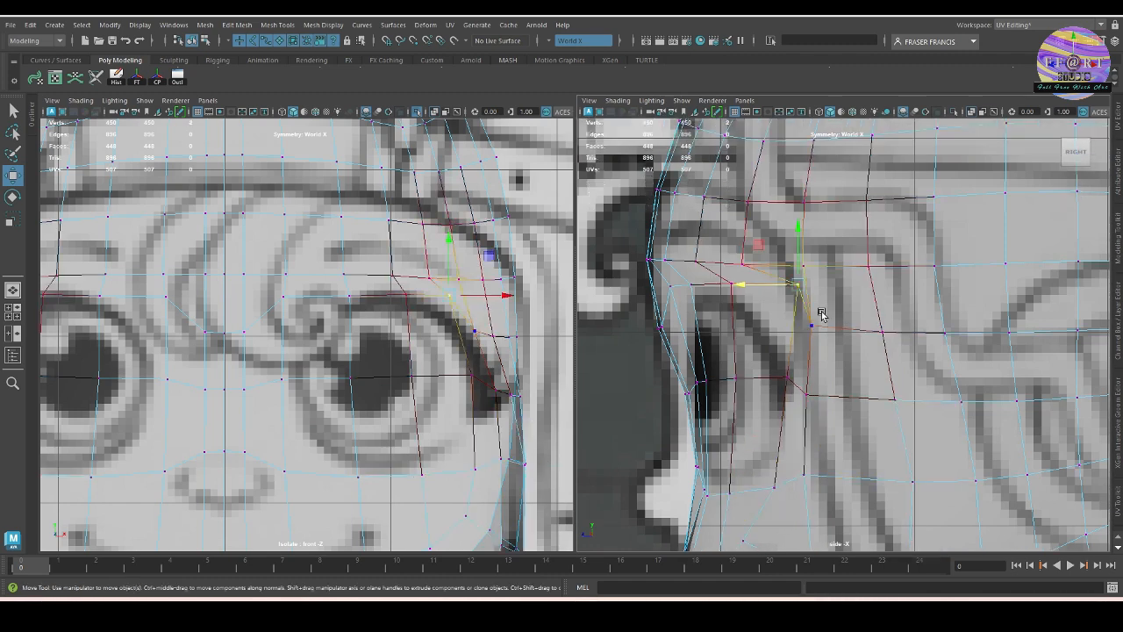
{"action": "left_click_drag", "start_coordinate": [750, 294], "coordinate": [716, 291]}
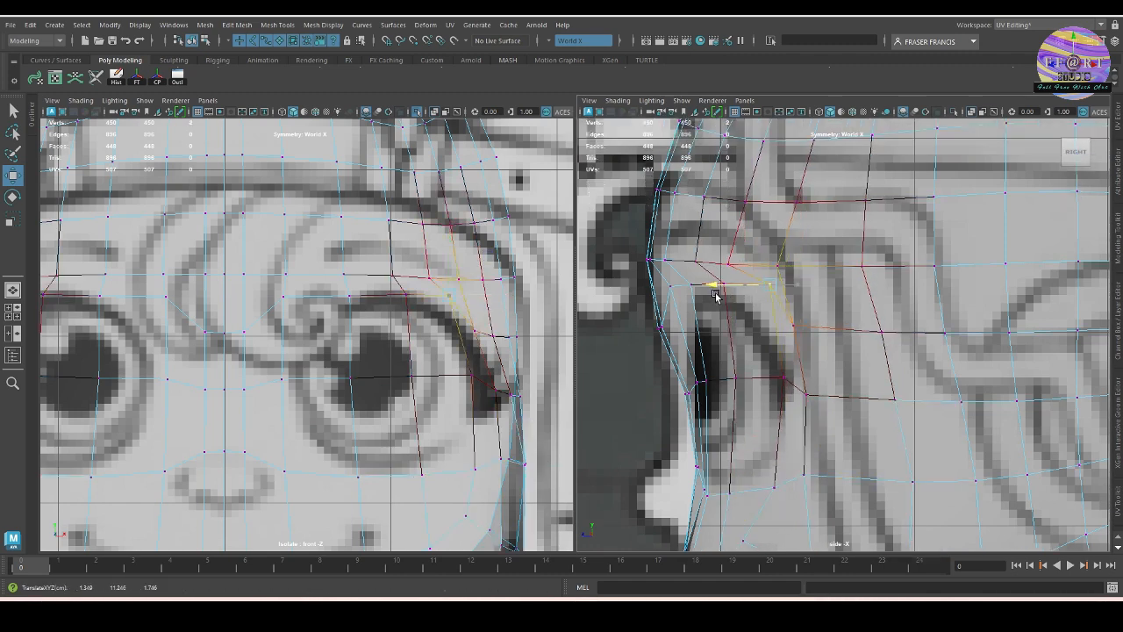
Fine-tune the depth of the middle and lower vertices beside the outer eye corner in the side view.
{"action": "middle_click_drag", "start_coordinate": [748, 400], "coordinate": [742, 357], "text": "alt"}
{"action": "left_click_drag", "start_coordinate": [752, 420], "coordinate": [812, 455]}
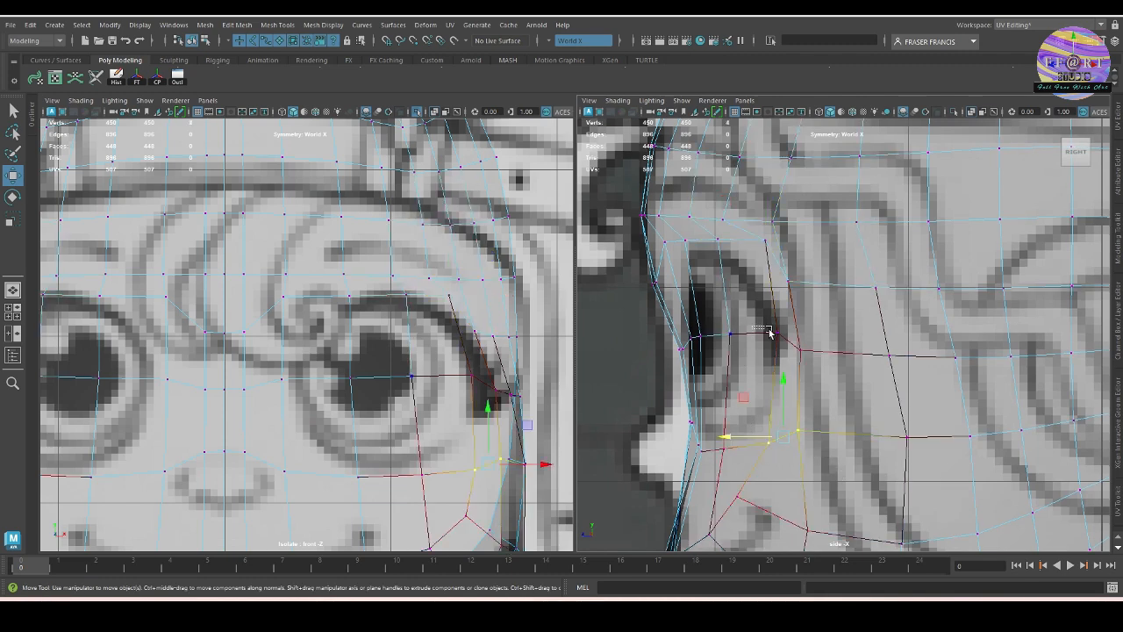
{"action": "mouse_move", "coordinate": [769, 329]}
{"action": "left_mouse_down"}
{"action": "mouse_move", "coordinate": [797, 347]}
{"action": "mouse_move", "coordinate": [753, 337]}
{"action": "left_mouse_up"}
{"action": "left_click_drag", "start_coordinate": [815, 377], "coordinate": [752, 344]}
{"action": "middle_click_drag", "start_coordinate": [768, 439], "coordinate": [776, 449], "text": "alt"}
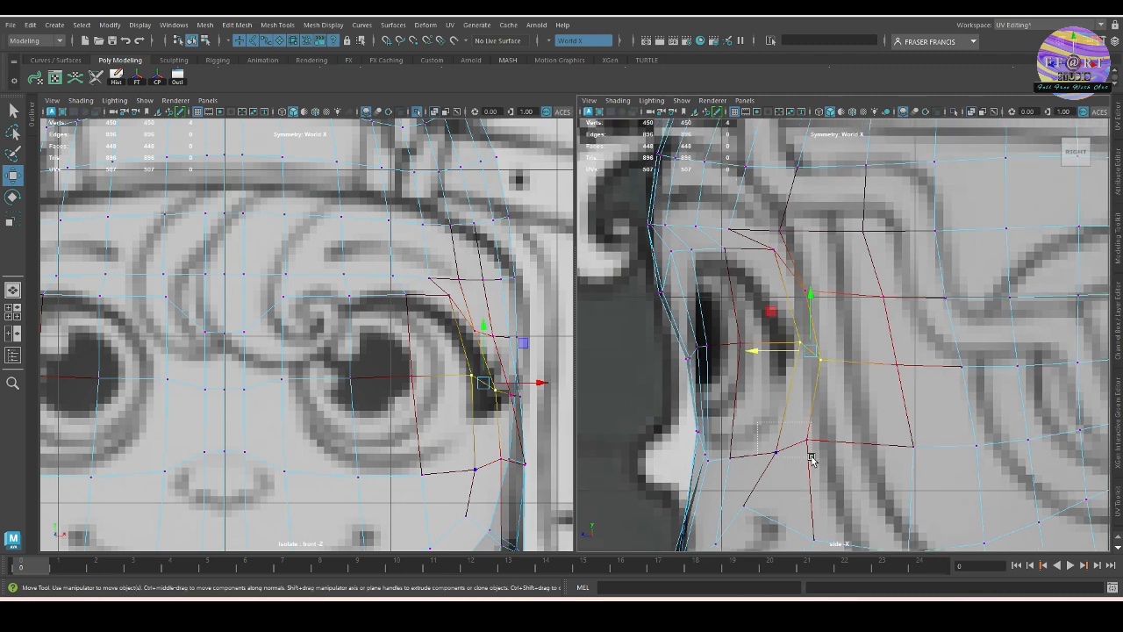
{"action": "left_click_drag", "start_coordinate": [816, 460], "coordinate": [766, 447]}
{"action": "middle_click_drag", "start_coordinate": [737, 281], "coordinate": [755, 324], "text": "alt"}
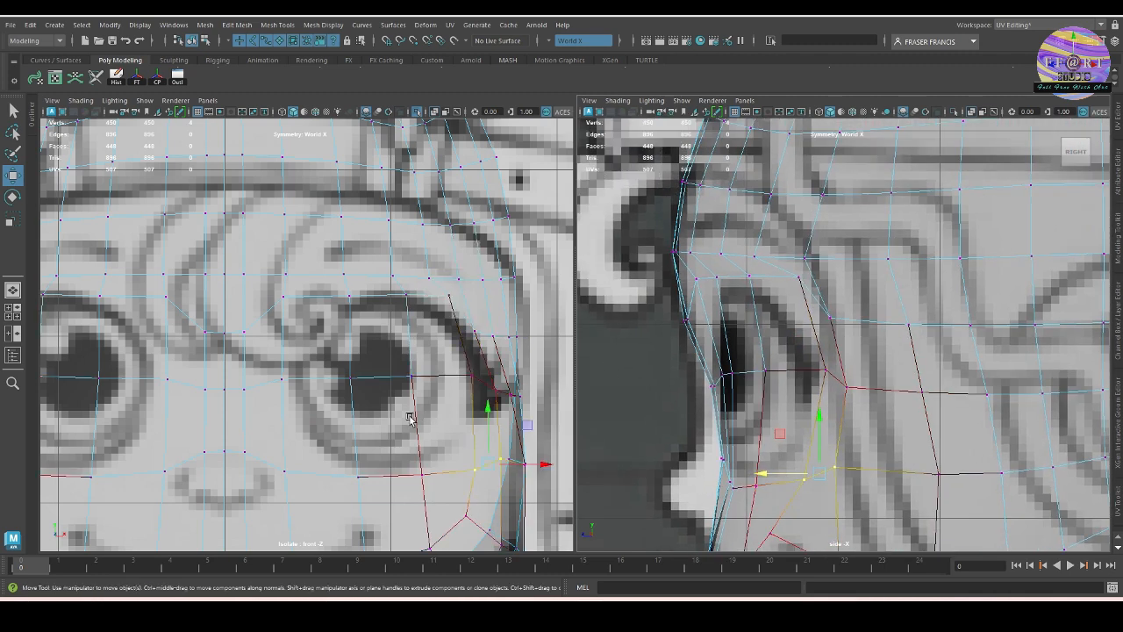
Lower the two vertices under the eye slightly in the front view to follow the drawn lower lid.
{"action": "middle_click_drag", "start_coordinate": [347, 459], "coordinate": [314, 441], "text": "alt"}
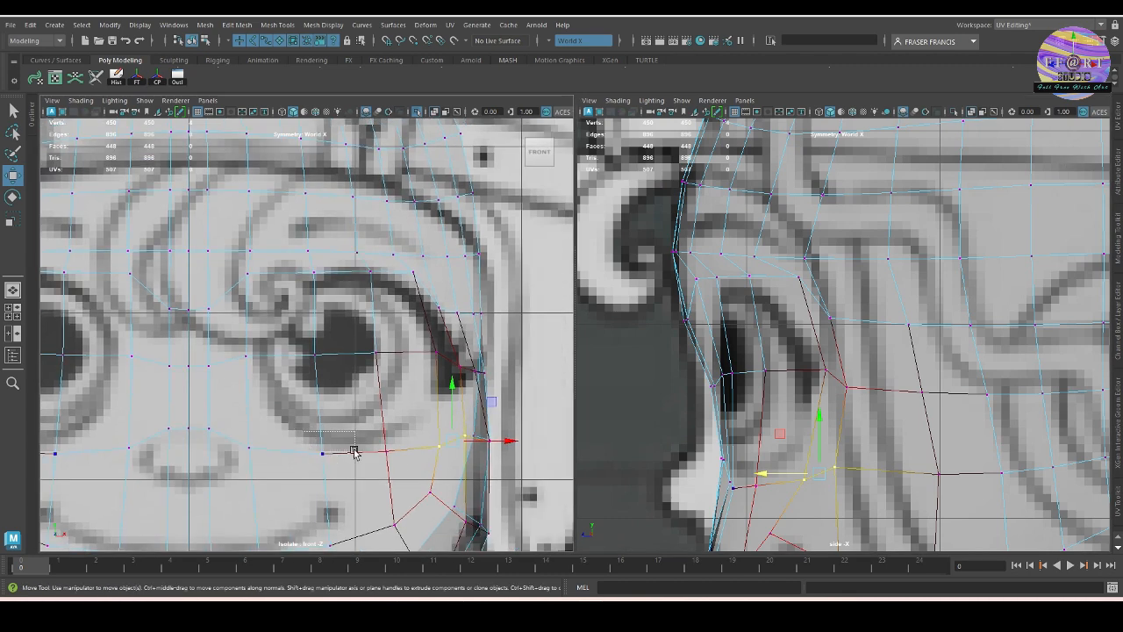
{"action": "left_click_drag", "start_coordinate": [354, 451], "coordinate": [355, 452]}
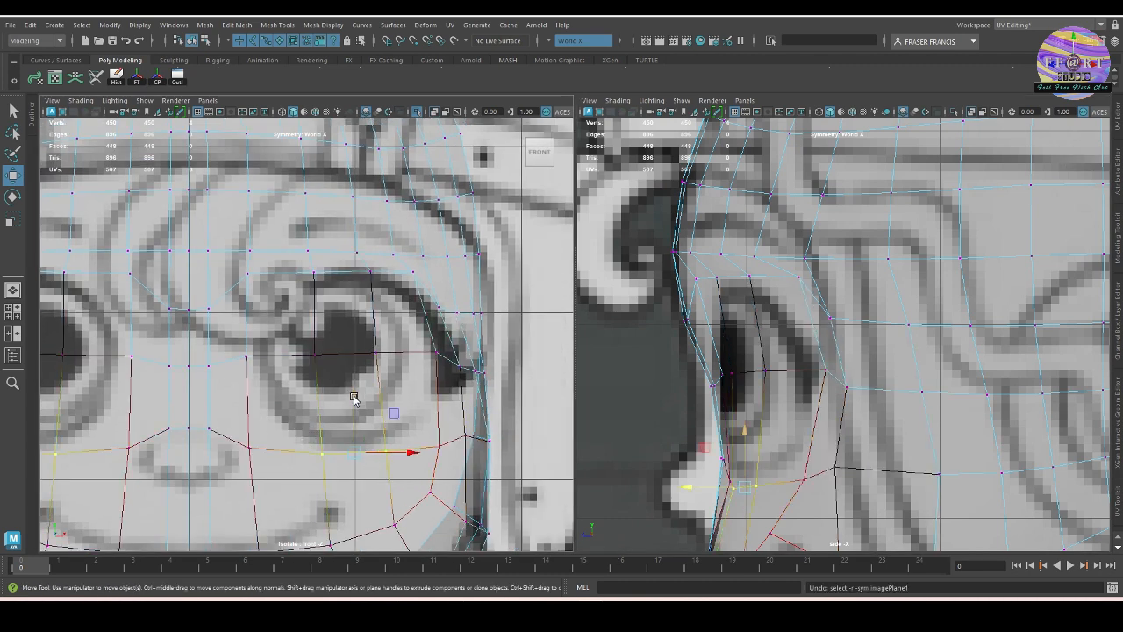
{"action": "left_click_drag", "start_coordinate": [354, 395], "coordinate": [353, 402]}
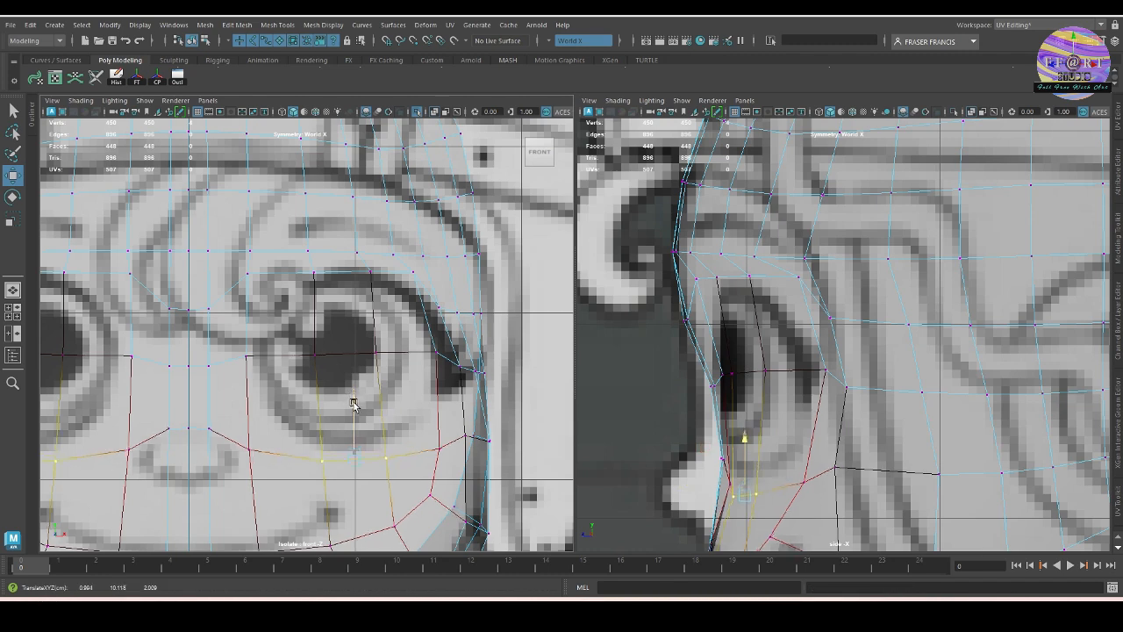
Raise the two rows of vertices above the upper eyelid in the front view toward the drawn brow.
{"action": "middle_click_drag", "start_coordinate": [318, 293], "coordinate": [319, 333], "text": "alt"}
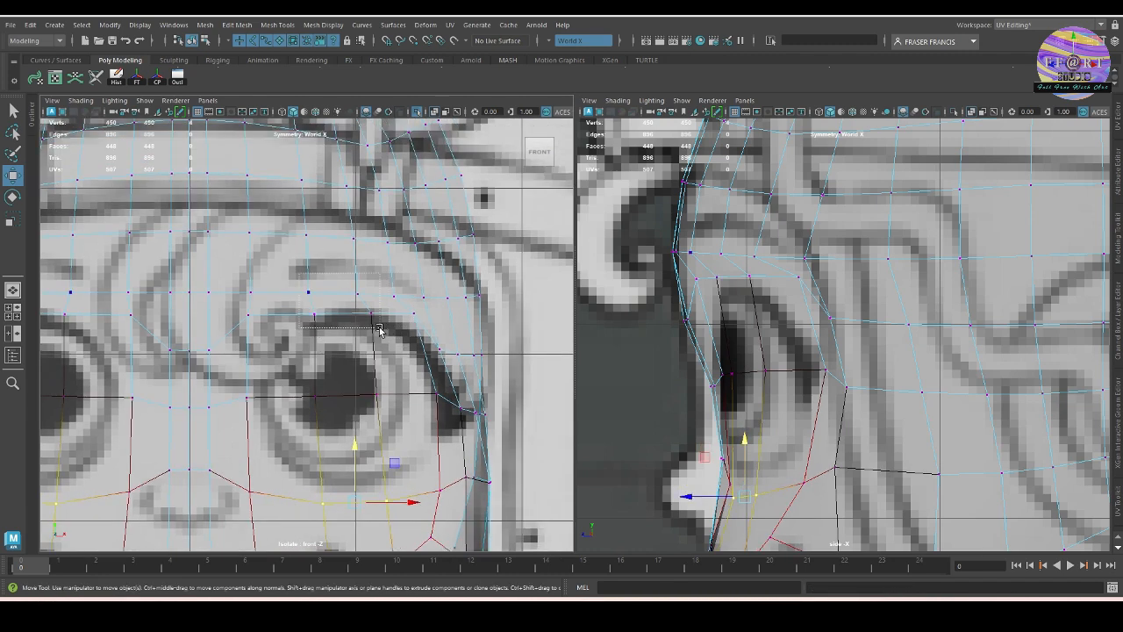
{"action": "left_click_drag", "start_coordinate": [379, 328], "coordinate": [409, 309]}
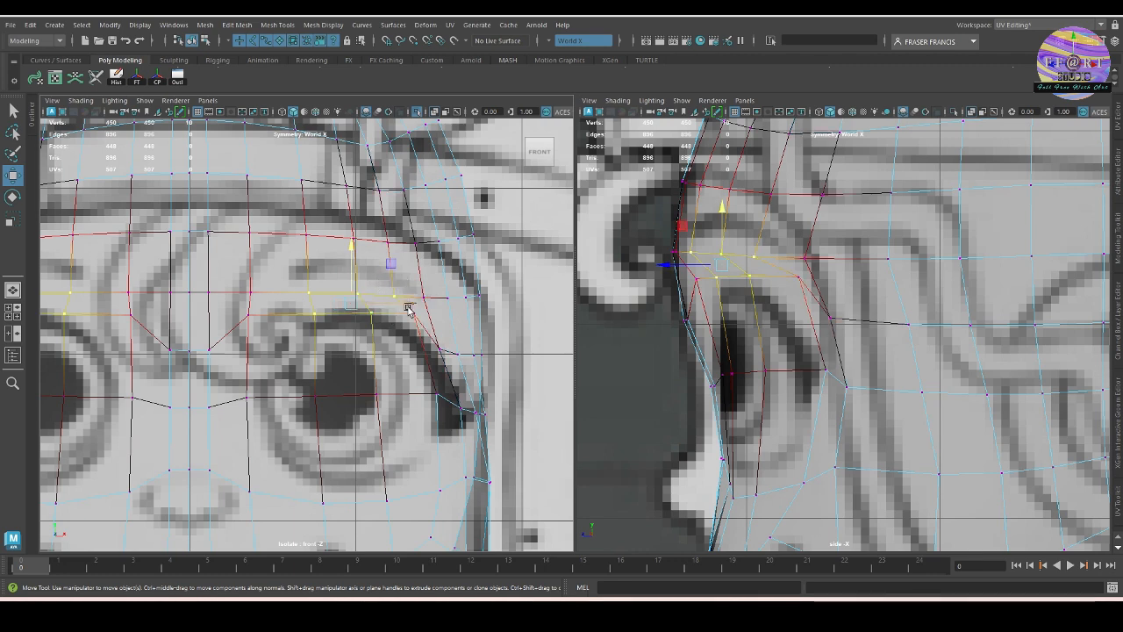
{"action": "left_click_drag", "start_coordinate": [352, 251], "coordinate": [360, 235]}
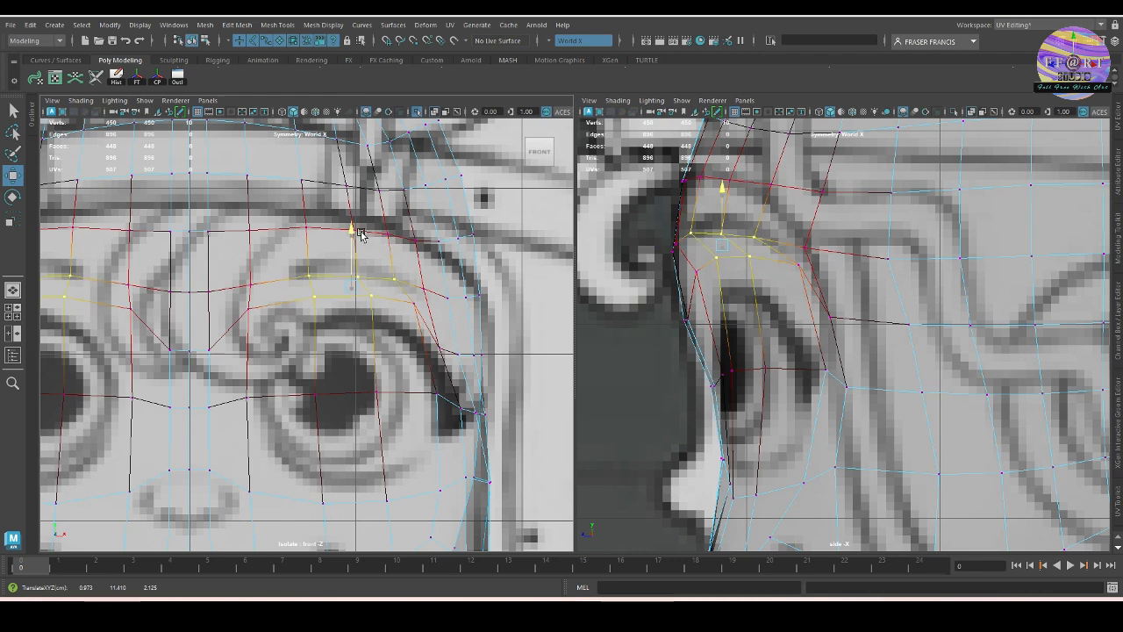
Narrow the soft selection falloff and raise the vertex above the outer eye corner in the front view.
{"action": "double_click", "coordinate": [452, 363]}
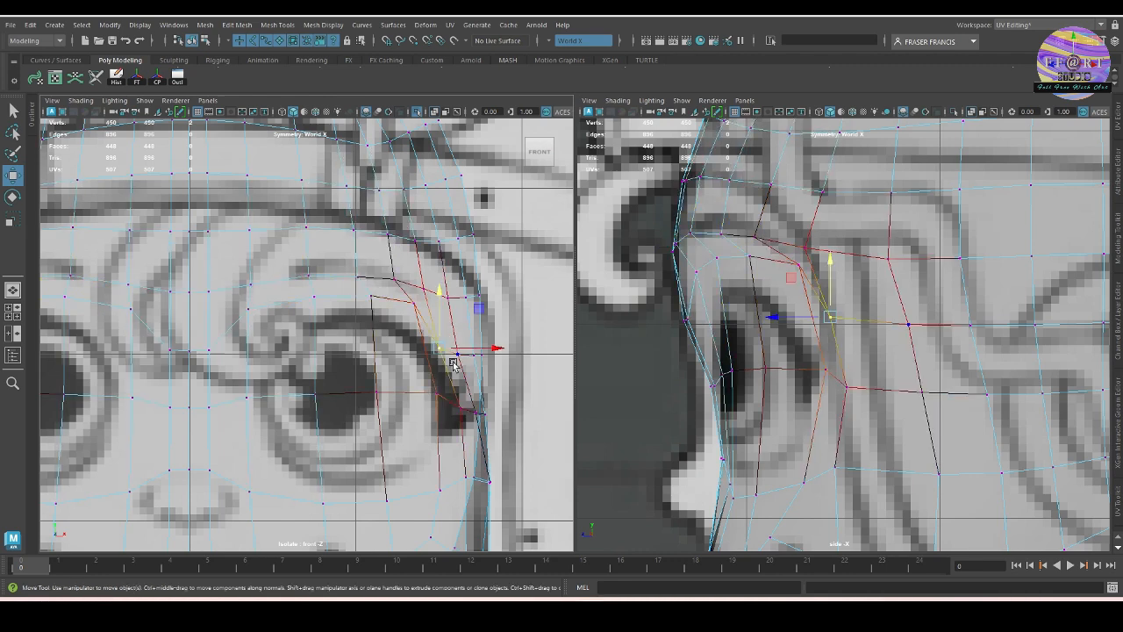
{"action": "key", "text": "b"}
{"action": "left_click_drag", "start_coordinate": [455, 400], "coordinate": [518, 406]}
{"action": "left_click_drag", "start_coordinate": [439, 349], "coordinate": [440, 336]}
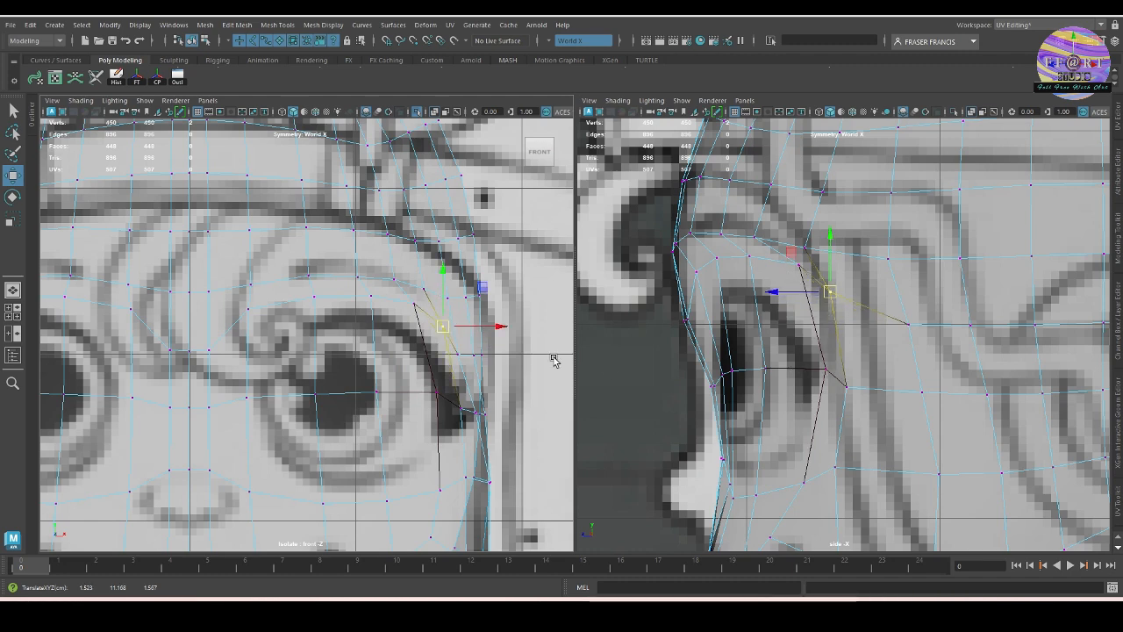
Turn off X-ray display of the head mesh and switch the front view to the perspective view.
{"action": "middle_click_drag", "start_coordinate": [276, 377], "coordinate": [312, 382], "text": "alt"}
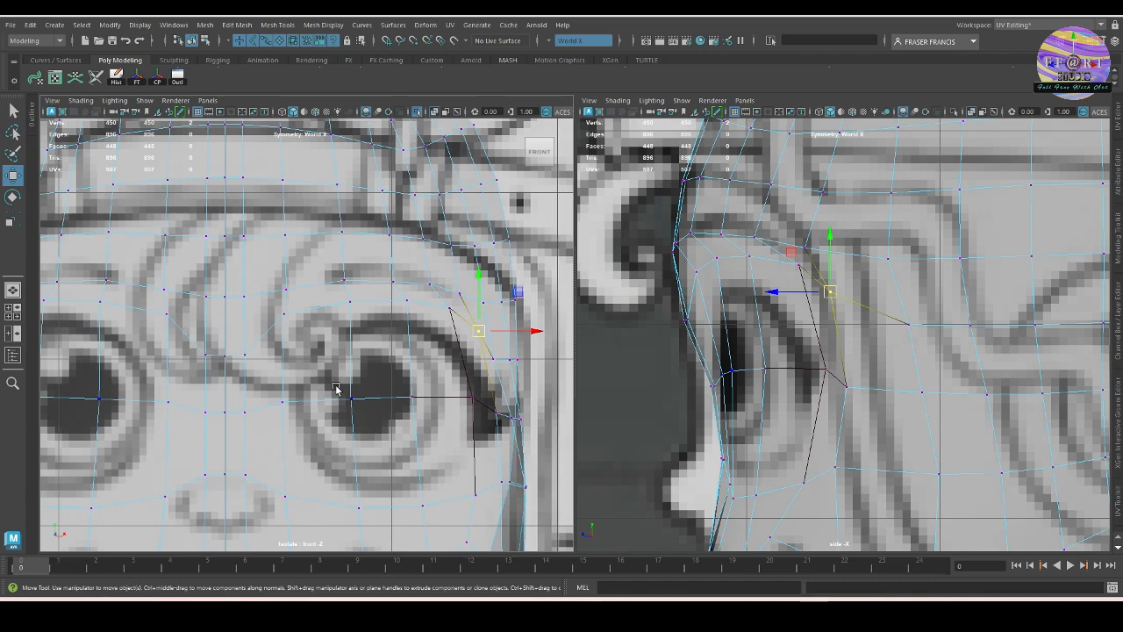
{"action": "left_click", "coordinate": [433, 112]}
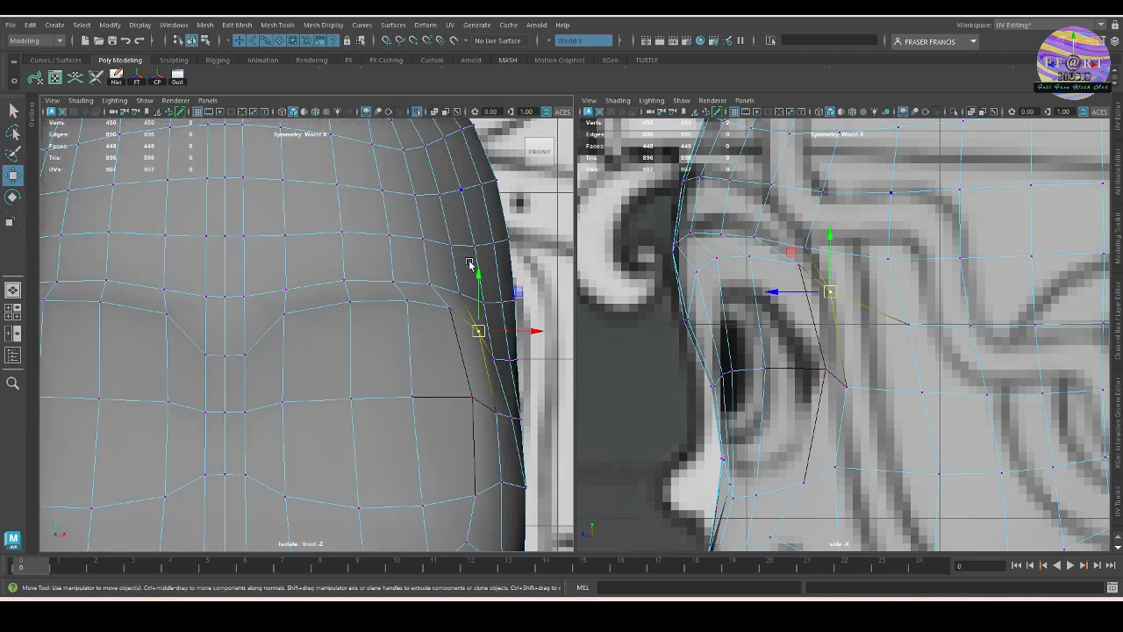
{"action": "scroll", "coordinate": [444, 379], "scroll_direction": "down", "scroll_amount": 3}
{"action": "middle_click_drag", "start_coordinate": [444, 378], "coordinate": [432, 362], "text": "alt"}
{"action": "key", "text": "space"}
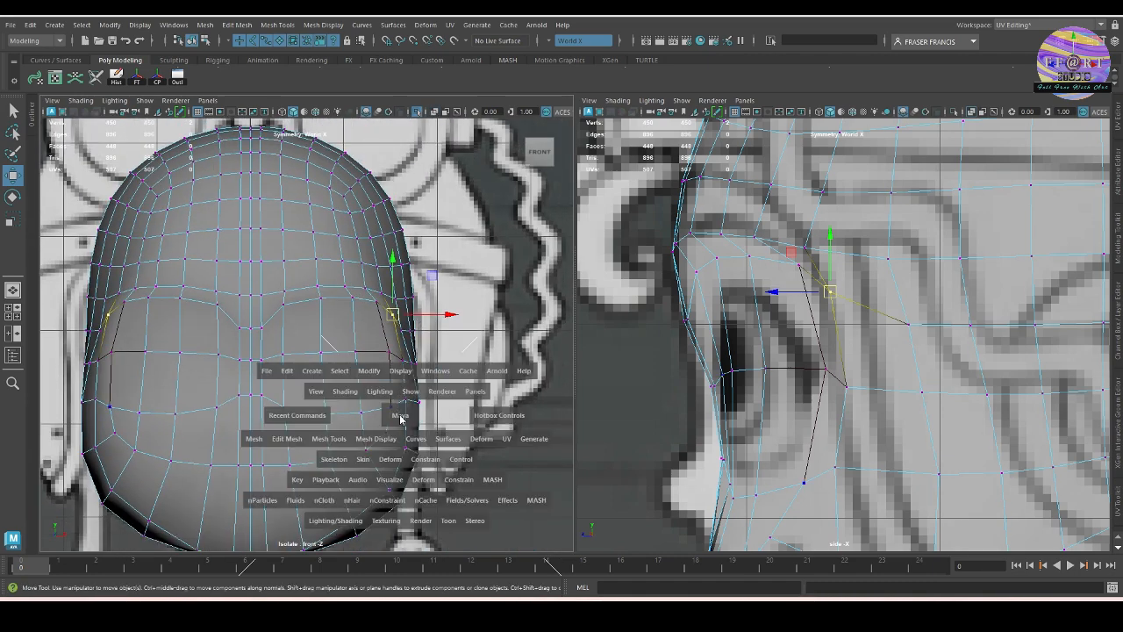
{"action": "left_click_drag", "start_coordinate": [401, 419], "coordinate": [403, 397]}
Switch to face selection and select the six faces covering each eye, with symmetry.
{"action": "left_click_drag", "start_coordinate": [492, 434], "coordinate": [418, 401], "text": "alt"}
{"action": "right_click_drag", "start_coordinate": [417, 351], "coordinate": [417, 298]}
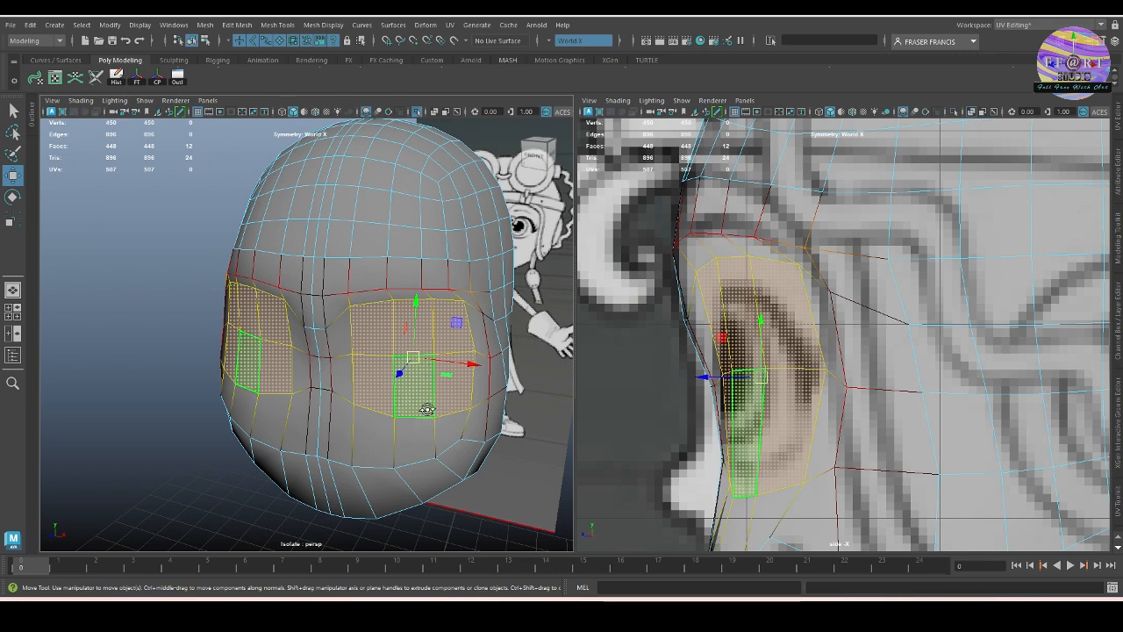
{"action": "left_click_drag", "start_coordinate": [427, 401], "coordinate": [431, 406], "text": "alt"}
{"action": "scroll", "coordinate": [608, 77], "scroll_direction": "up", "scroll_amount": 1}
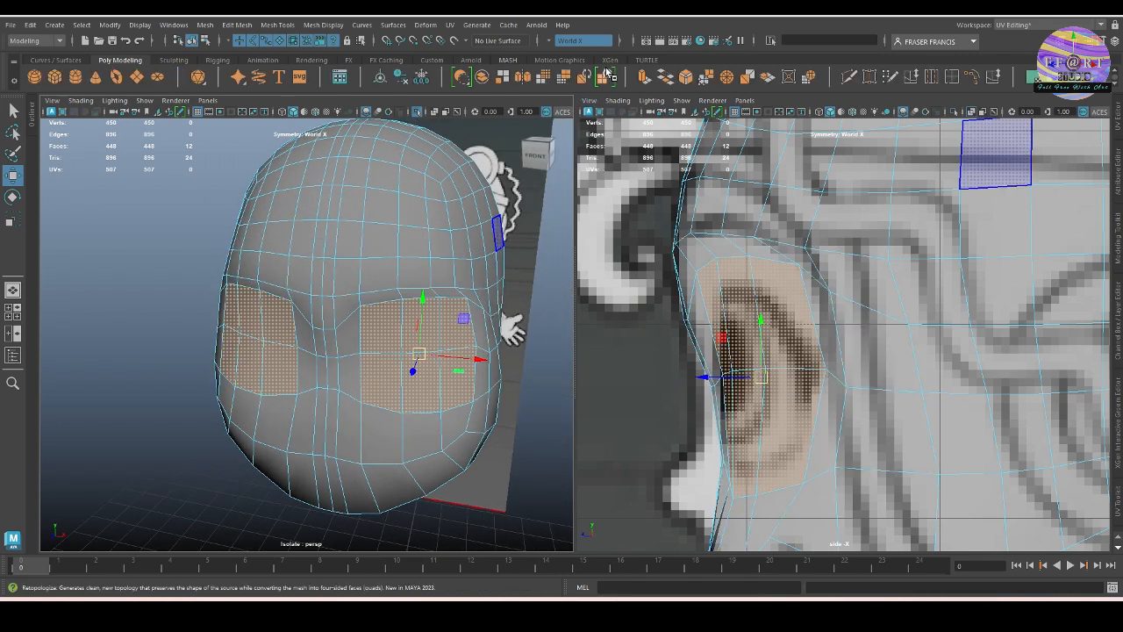
Extrude the selected eye faces and scale them inward to form a border loop around each eye.
{"action": "left_click", "coordinate": [645, 81]}
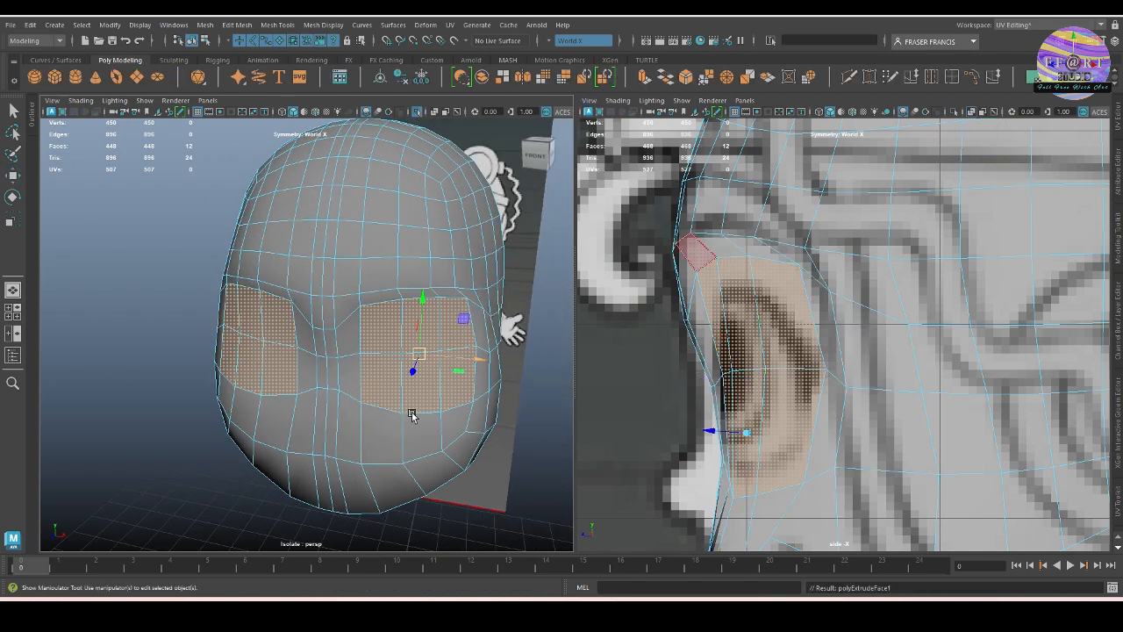
{"action": "left_click_drag", "start_coordinate": [414, 413], "coordinate": [376, 409], "text": "alt"}
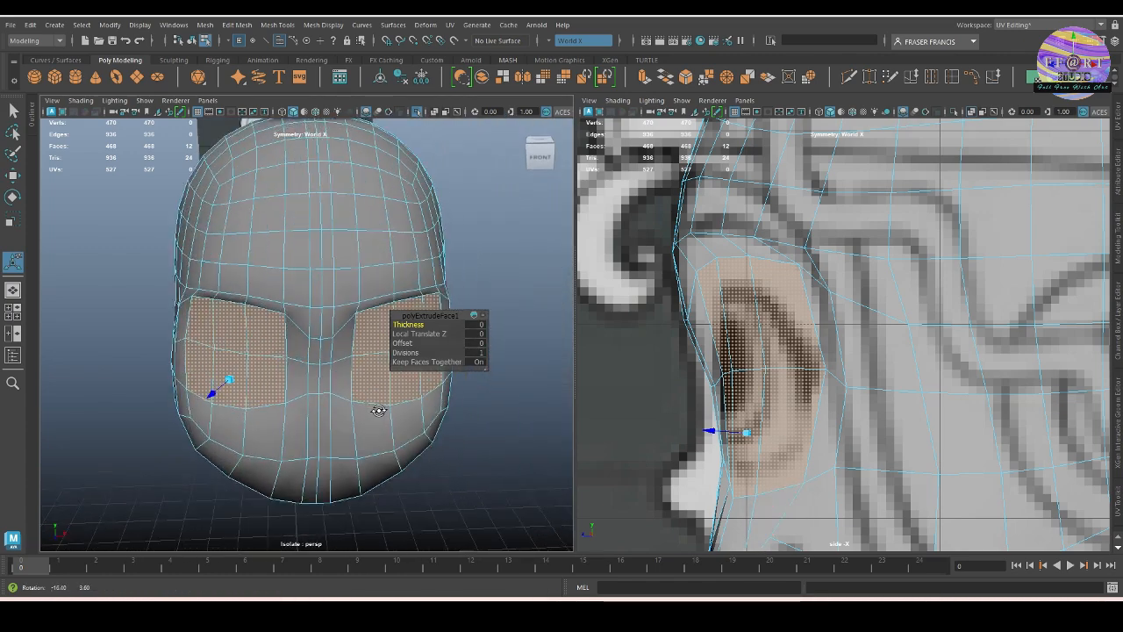
{"action": "left_click_drag", "start_coordinate": [230, 378], "coordinate": [216, 377]}
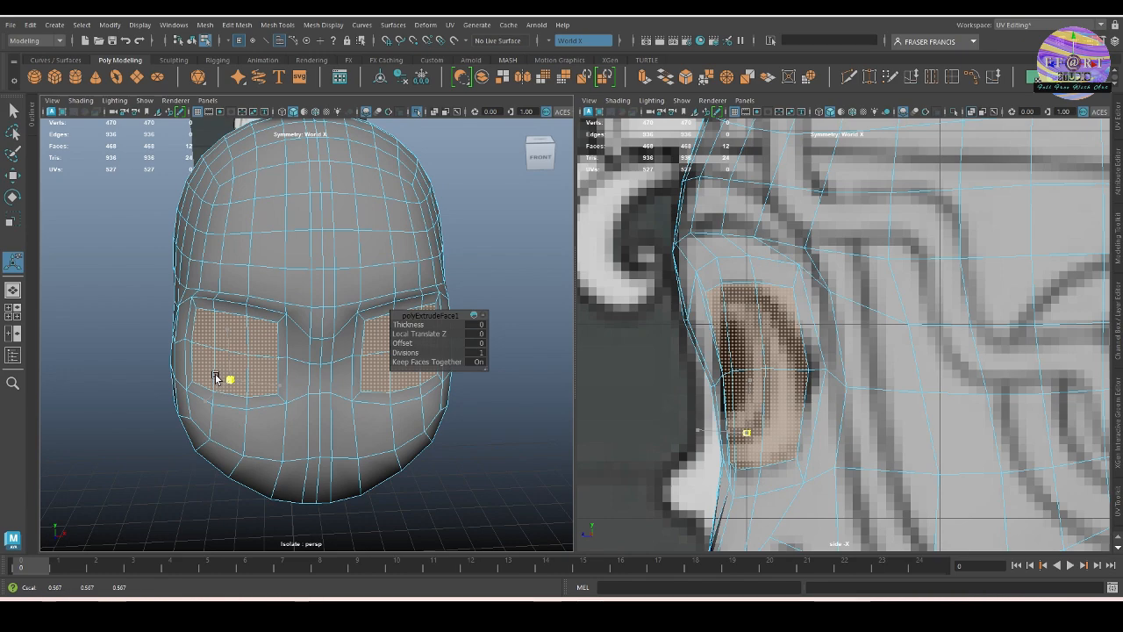
Return to the front view and delete the inner eye faces to open both eye holes.
{"action": "left_click_drag", "start_coordinate": [386, 430], "coordinate": [349, 438], "text": "alt"}
{"action": "key", "text": "space"}
{"action": "scroll", "coordinate": [341, 434], "scroll_direction": "up", "scroll_amount": 3}
{"action": "middle_click_drag", "start_coordinate": [403, 433], "coordinate": [443, 434], "text": "alt"}
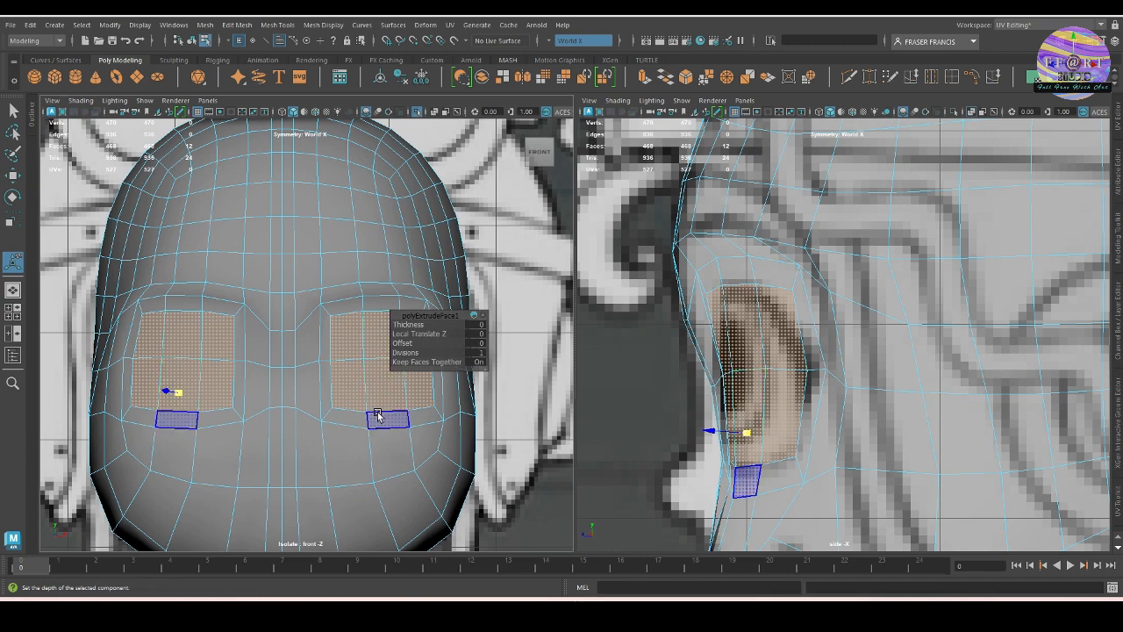
{"action": "key", "text": "Delete"}
{"action": "right_click_drag", "start_coordinate": [399, 444], "coordinate": [437, 483], "text": "alt"}
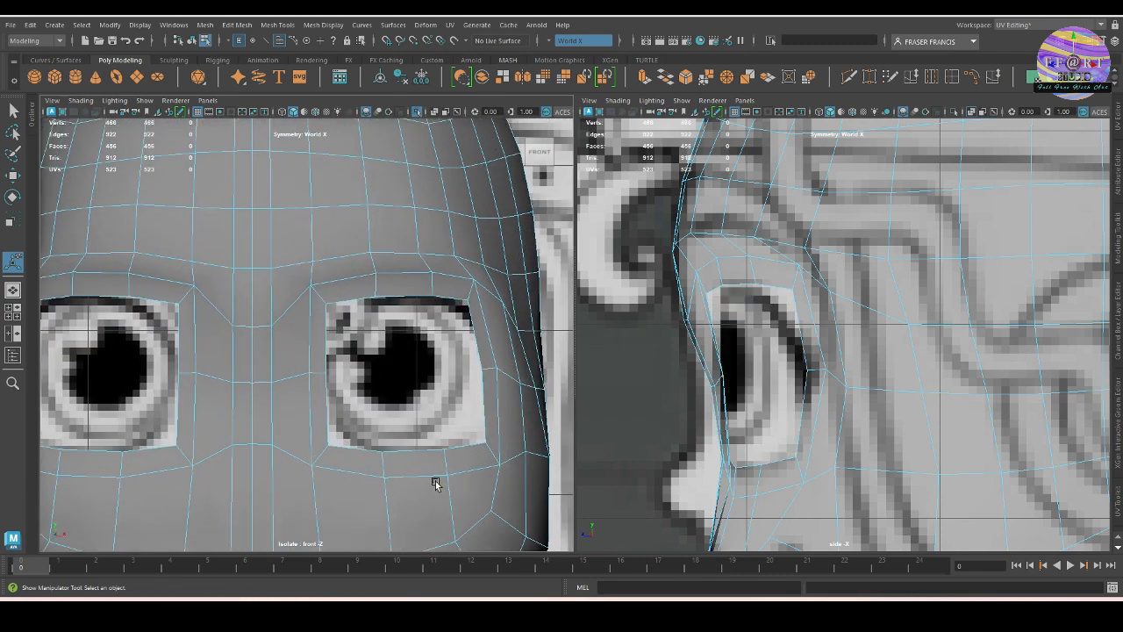
Select the middle vertex on the eye opening's inner edge and adjust the soft selection falloff.
{"action": "middle_click_drag", "start_coordinate": [436, 484], "coordinate": [444, 445], "text": "alt"}
{"action": "right_click_drag", "start_coordinate": [439, 437], "coordinate": [369, 412]}
{"action": "scroll", "coordinate": [363, 400], "scroll_direction": "up", "scroll_amount": 3}
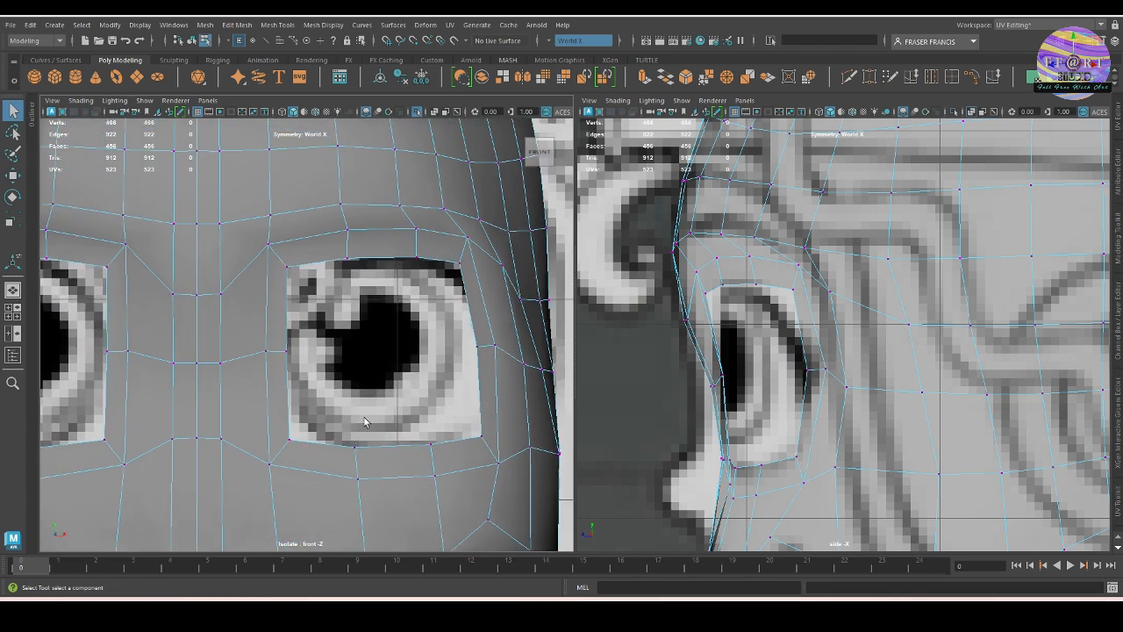
{"action": "left_click", "coordinate": [277, 352]}
{"action": "scroll", "coordinate": [289, 387], "scroll_direction": "up", "scroll_amount": 2}
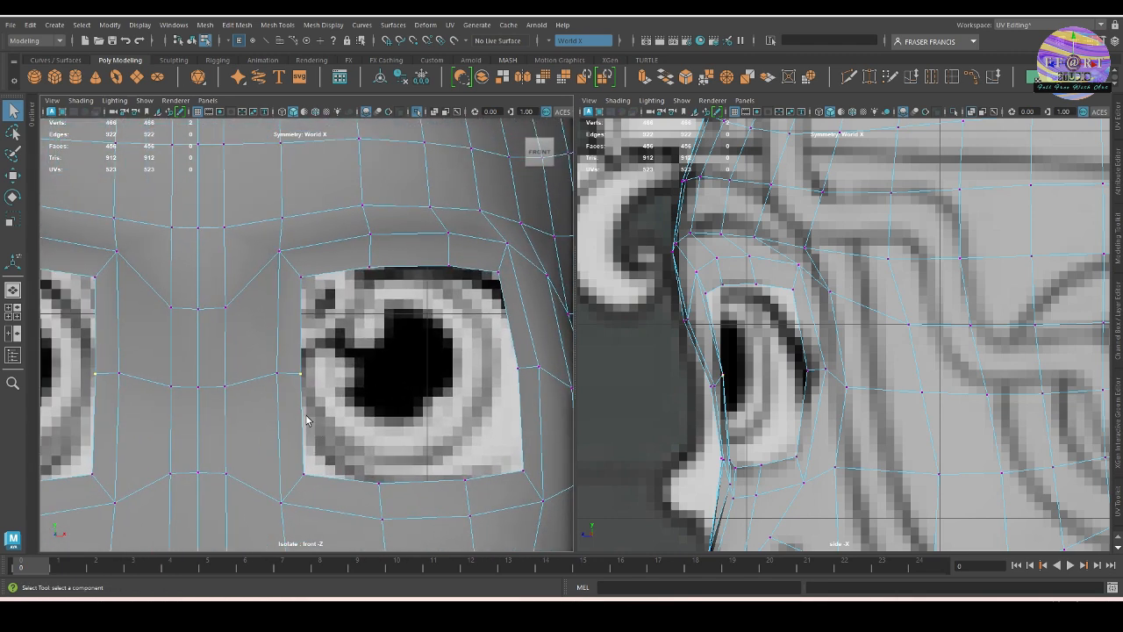
{"action": "key", "text": "b"}
{"action": "left_click_drag", "start_coordinate": [329, 418], "coordinate": [387, 426]}
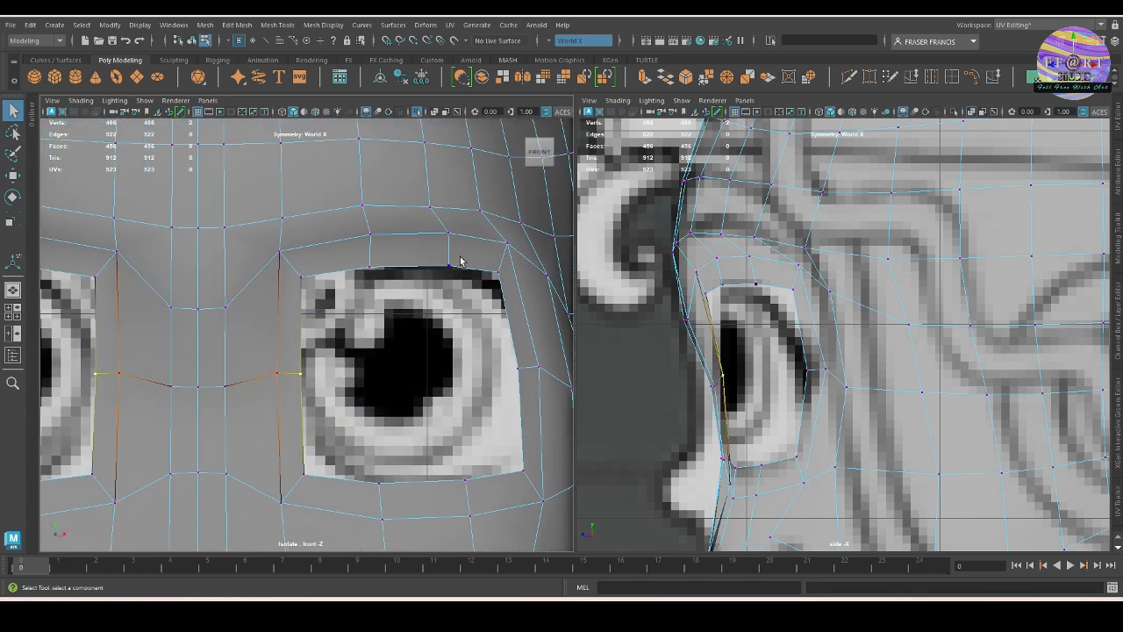
Turn on X-ray display and move the inner-edge middle vertex toward the nose onto the drawn eye outline.
{"action": "left_click", "coordinate": [436, 114]}
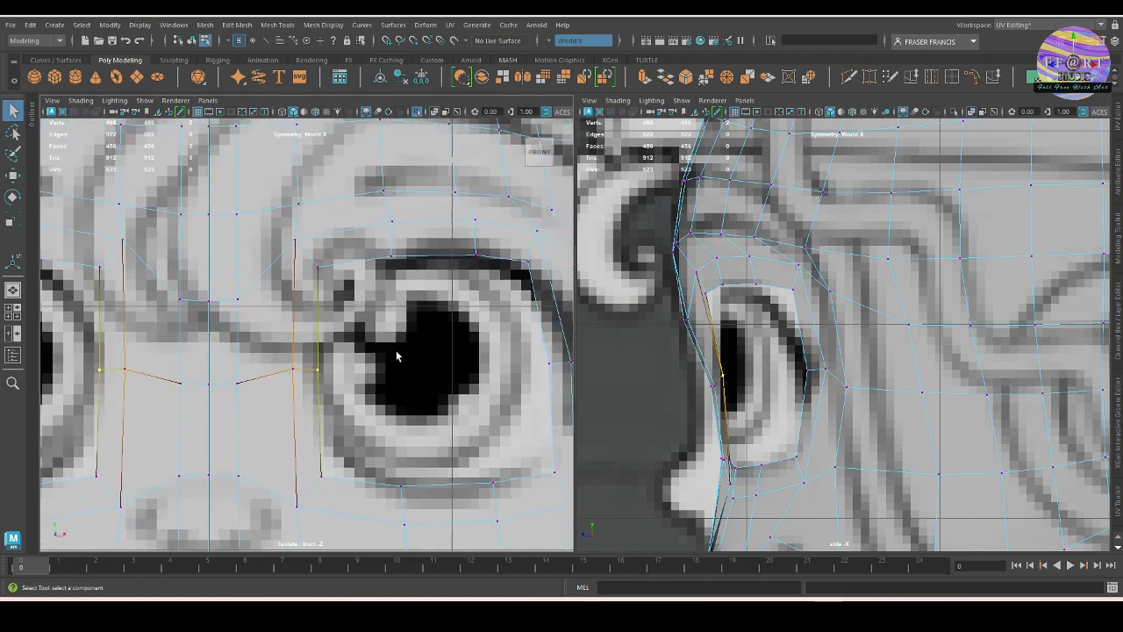
{"action": "key", "text": "w"}
{"action": "left_click_drag", "start_coordinate": [372, 373], "coordinate": [356, 371]}
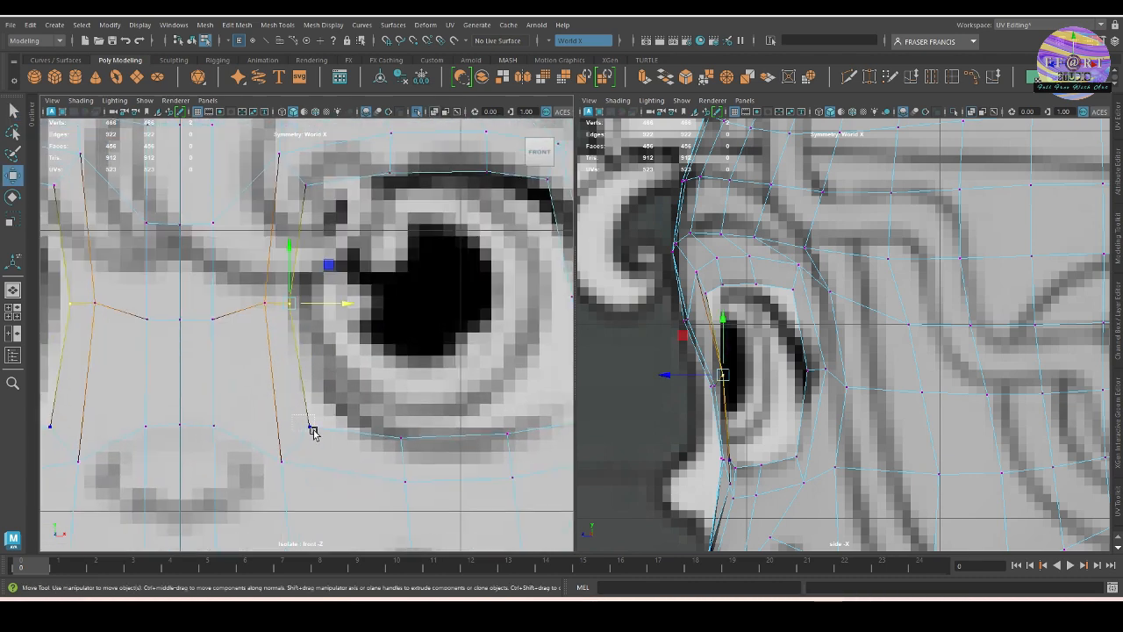
Move the lower inner corner vertex of the eye opening up and outward onto the drawn outline.
{"action": "left_click", "coordinate": [312, 429]}
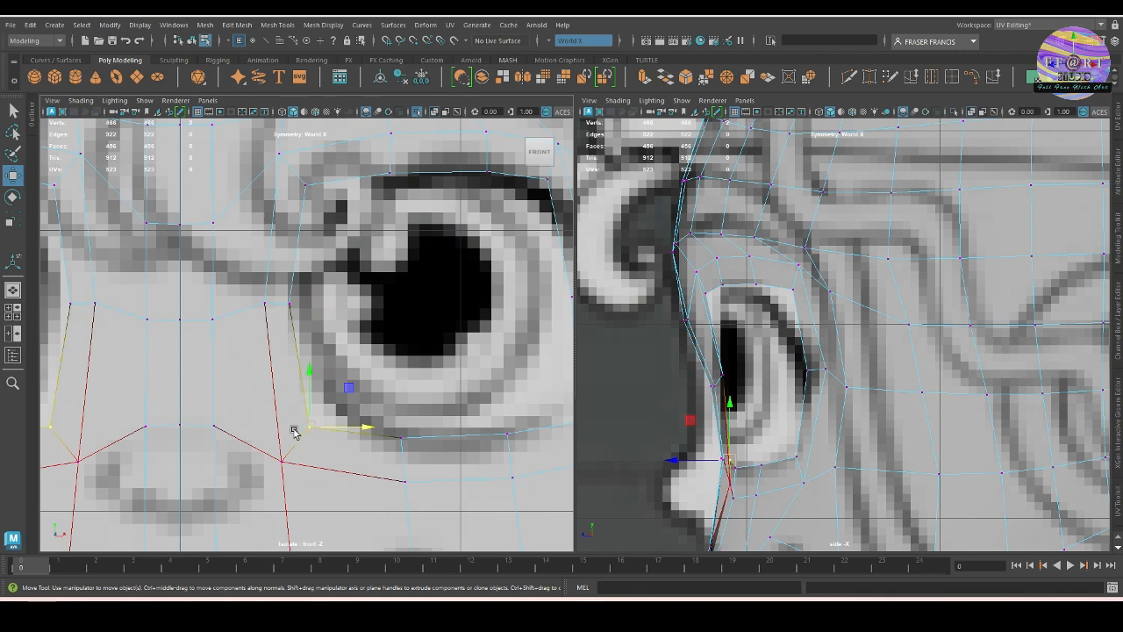
{"action": "left_click_drag", "start_coordinate": [310, 428], "coordinate": [317, 408]}
{"action": "middle_click_drag", "start_coordinate": [349, 438], "coordinate": [312, 425], "text": "alt"}
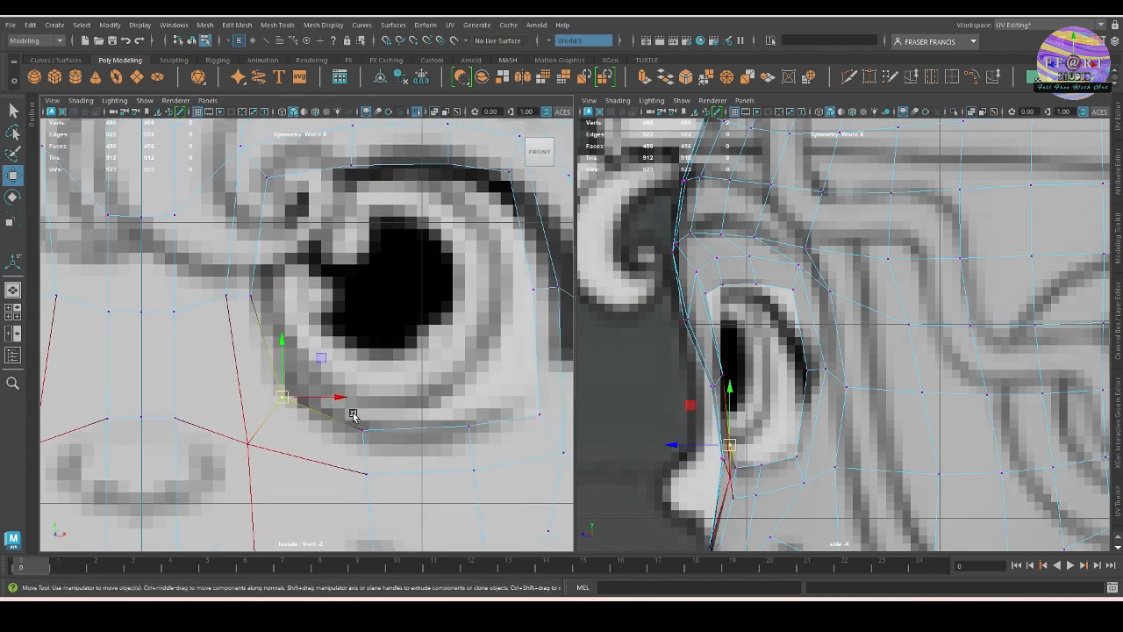
Reposition the two middle vertices of the eye opening's lower edge to follow the drawn lower lid.
{"action": "middle_click_drag", "start_coordinate": [377, 451], "coordinate": [336, 448], "text": "alt"}
{"action": "left_click_drag", "start_coordinate": [298, 408], "coordinate": [350, 451]}
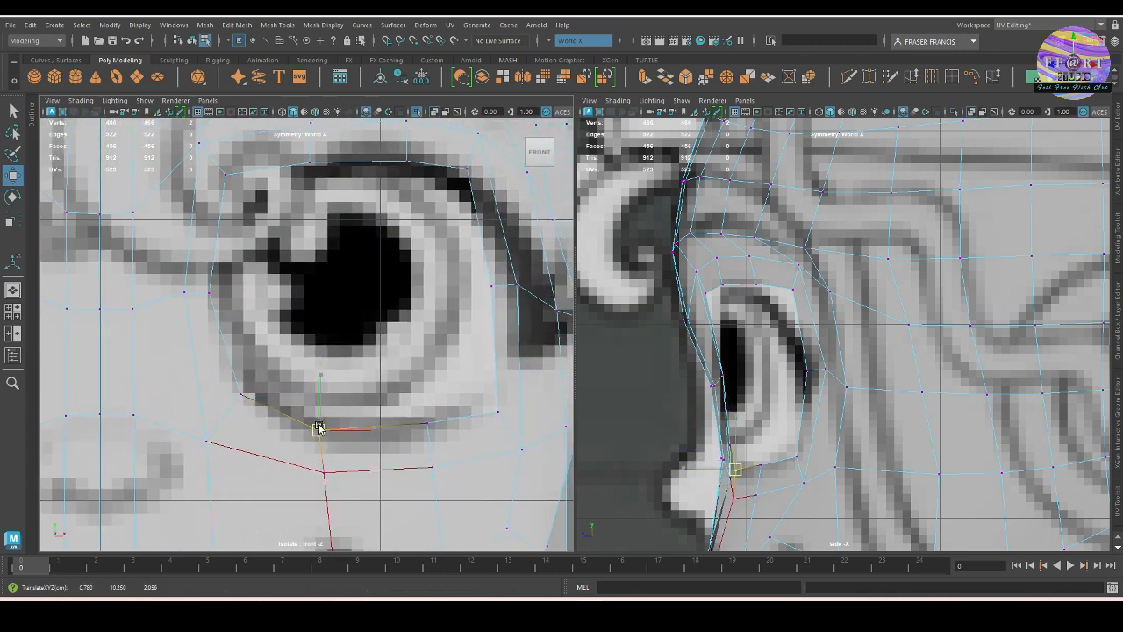
{"action": "left_click", "coordinate": [427, 424]}
{"action": "left_click_drag", "start_coordinate": [427, 425], "coordinate": [422, 431]}
{"action": "middle_click_drag", "start_coordinate": [465, 443], "coordinate": [412, 452], "text": "alt"}
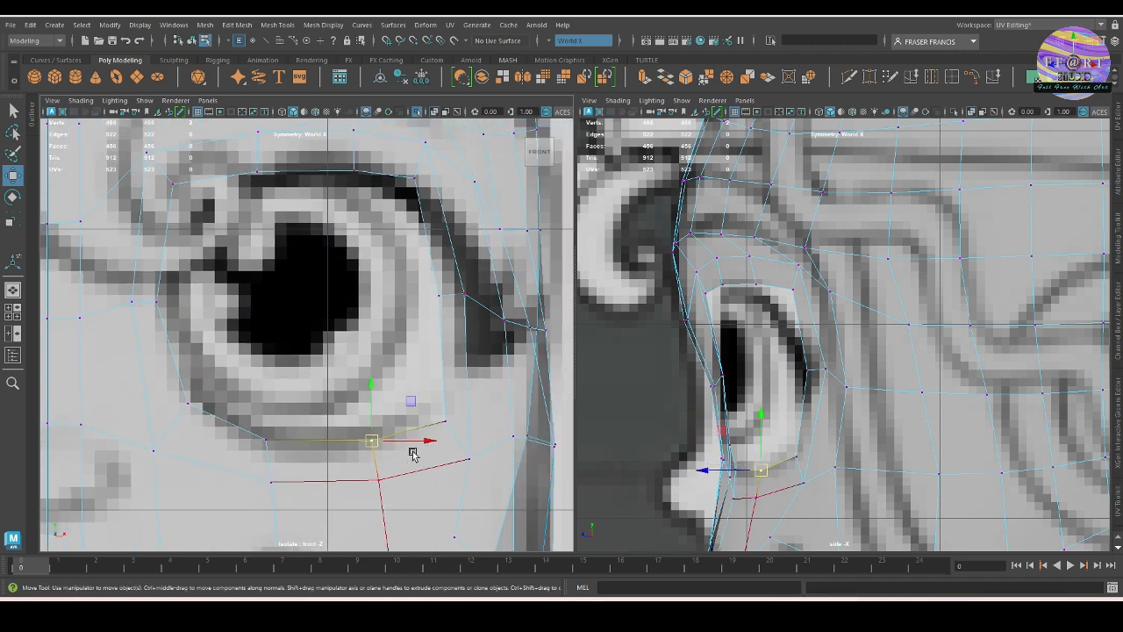
Move the lower outer corner vertex up and inward, and shift the two outer-edge middle vertices outward and down.
{"action": "left_click", "coordinate": [446, 420]}
{"action": "left_click_drag", "start_coordinate": [446, 421], "coordinate": [438, 406]}
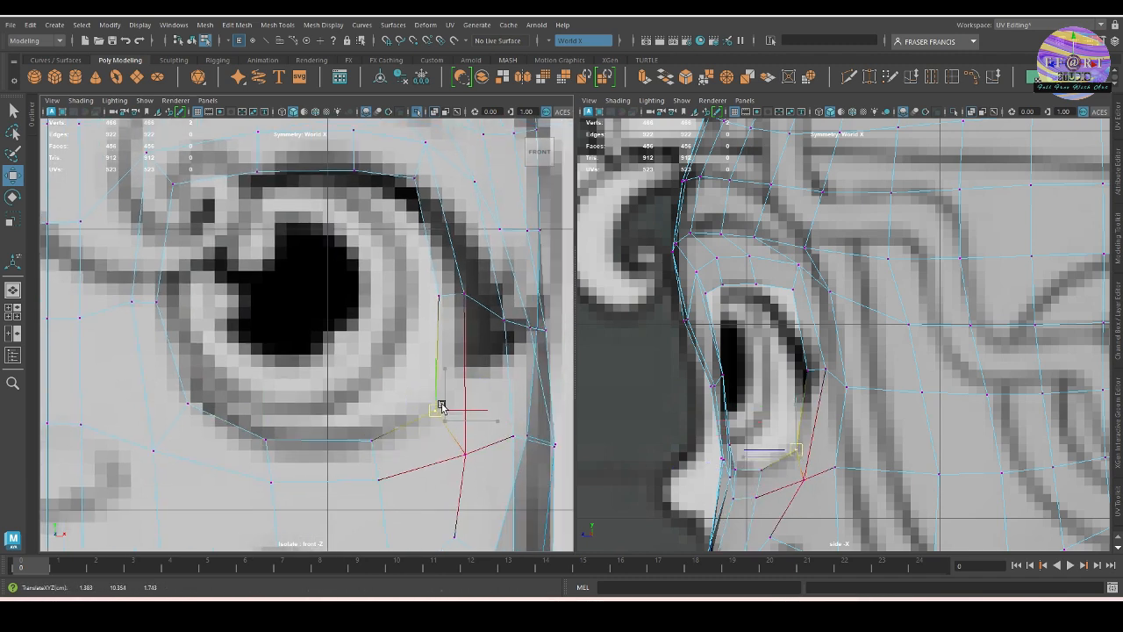
{"action": "middle_click_drag", "start_coordinate": [456, 412], "coordinate": [462, 440], "text": "alt"}
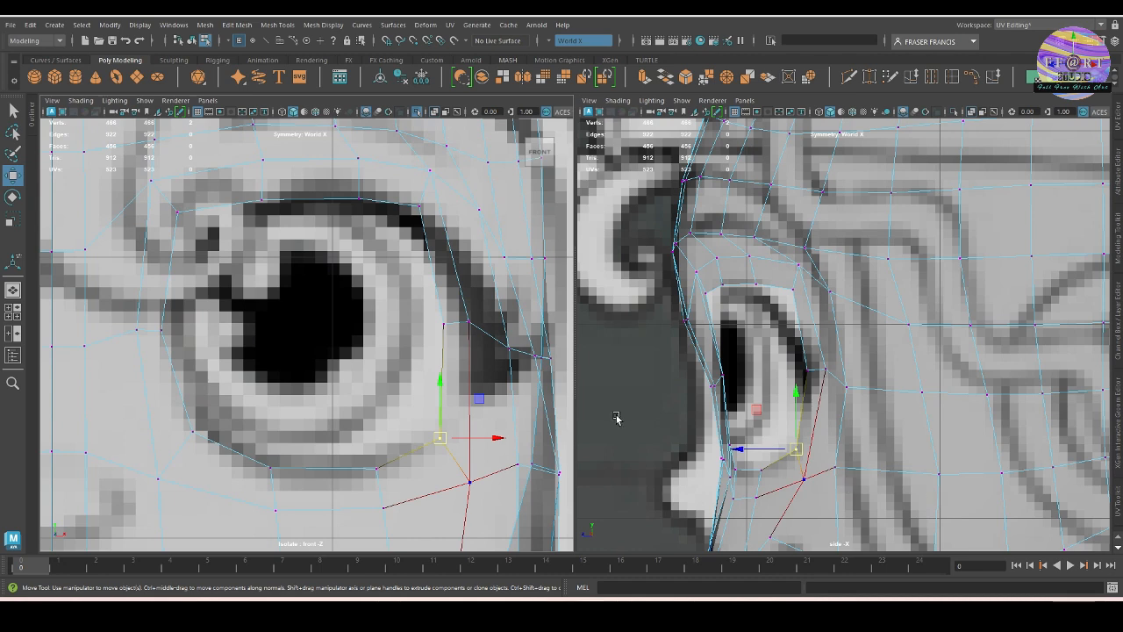
{"action": "left_click_drag", "start_coordinate": [479, 339], "coordinate": [474, 340]}
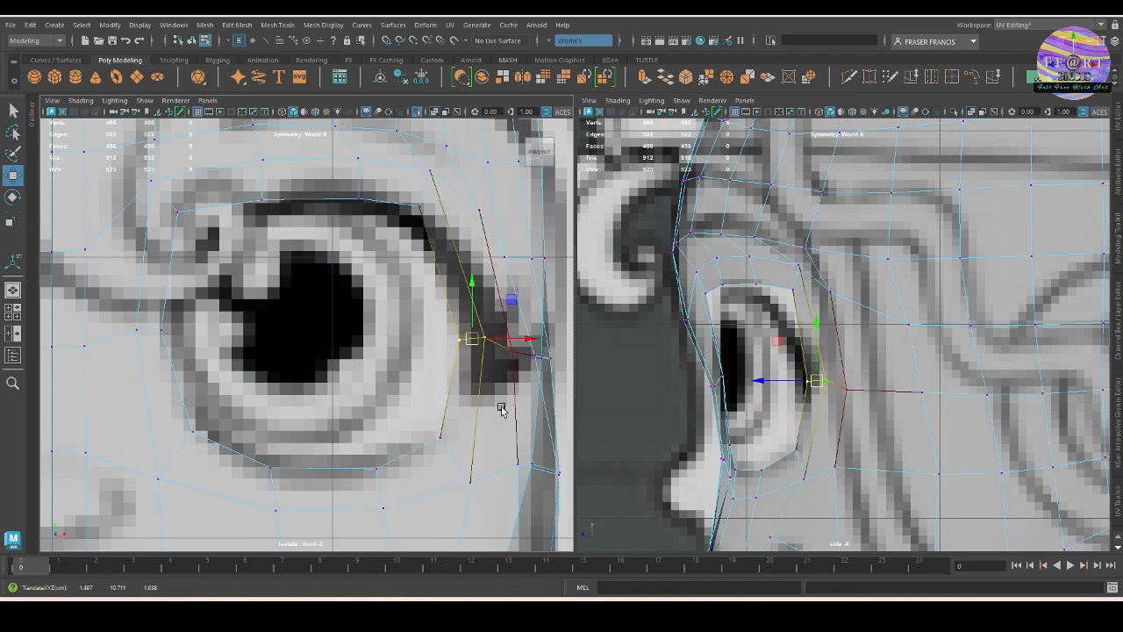
{"action": "middle_click_drag", "start_coordinate": [428, 410], "coordinate": [427, 491], "text": "alt"}
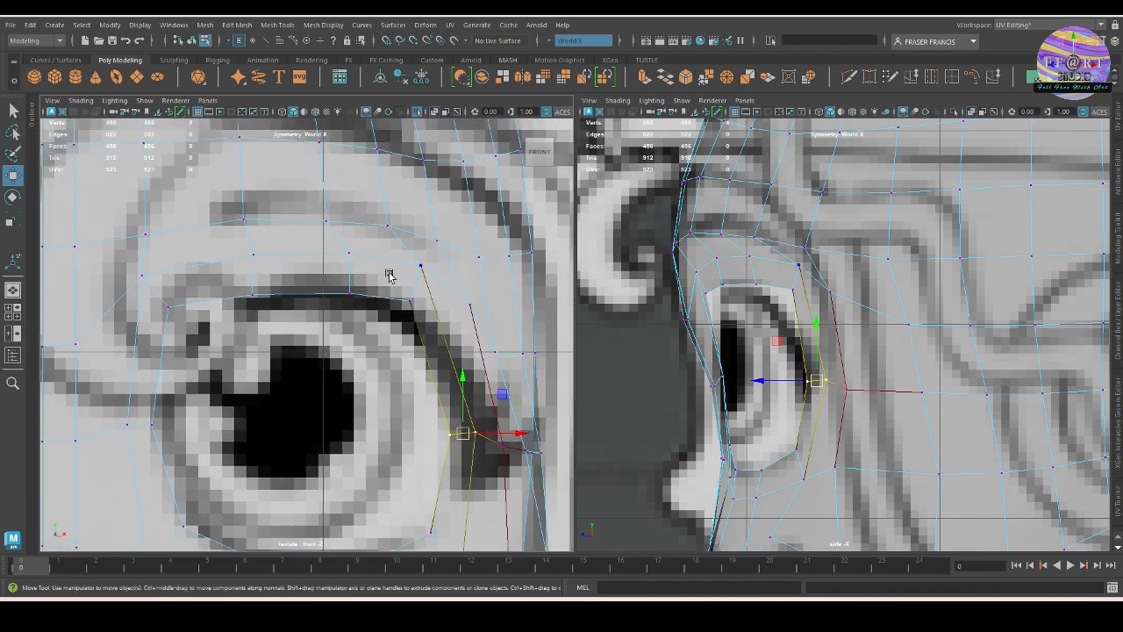
Lower the upper outer corner vertex onto the drawn lash line and nudge the lower outer corner vertex up and outward.
{"action": "left_click_drag", "start_coordinate": [388, 273], "coordinate": [435, 338]}
{"action": "left_click_drag", "start_coordinate": [409, 300], "coordinate": [416, 335]}
{"action": "middle_click_drag", "start_coordinate": [426, 348], "coordinate": [428, 344], "text": "alt"}
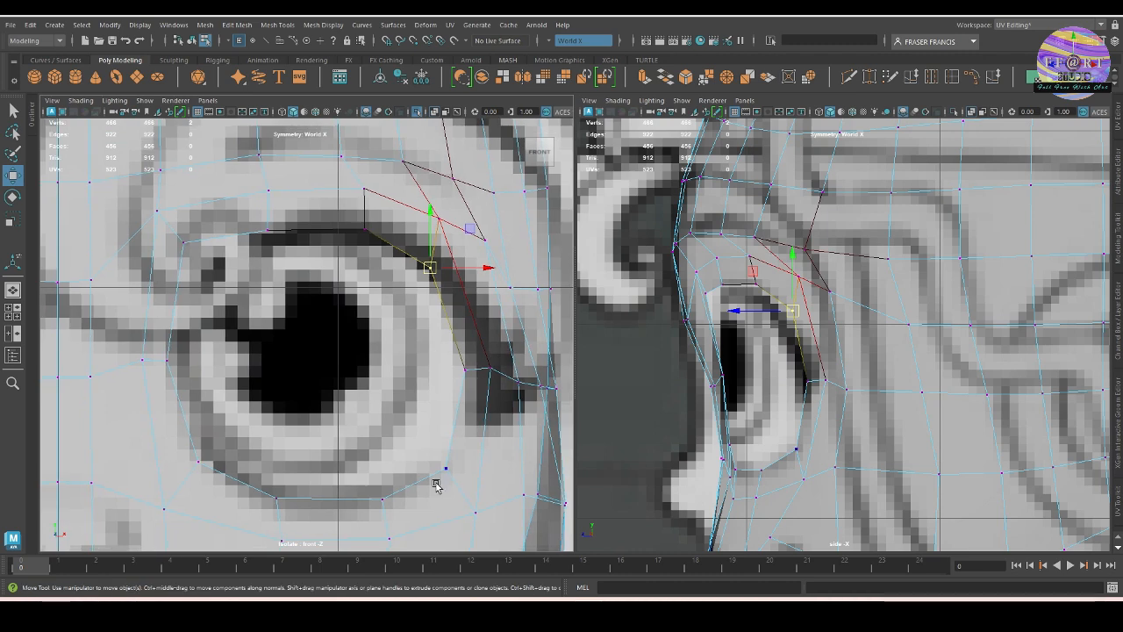
{"action": "left_click_drag", "start_coordinate": [425, 443], "coordinate": [457, 468]}
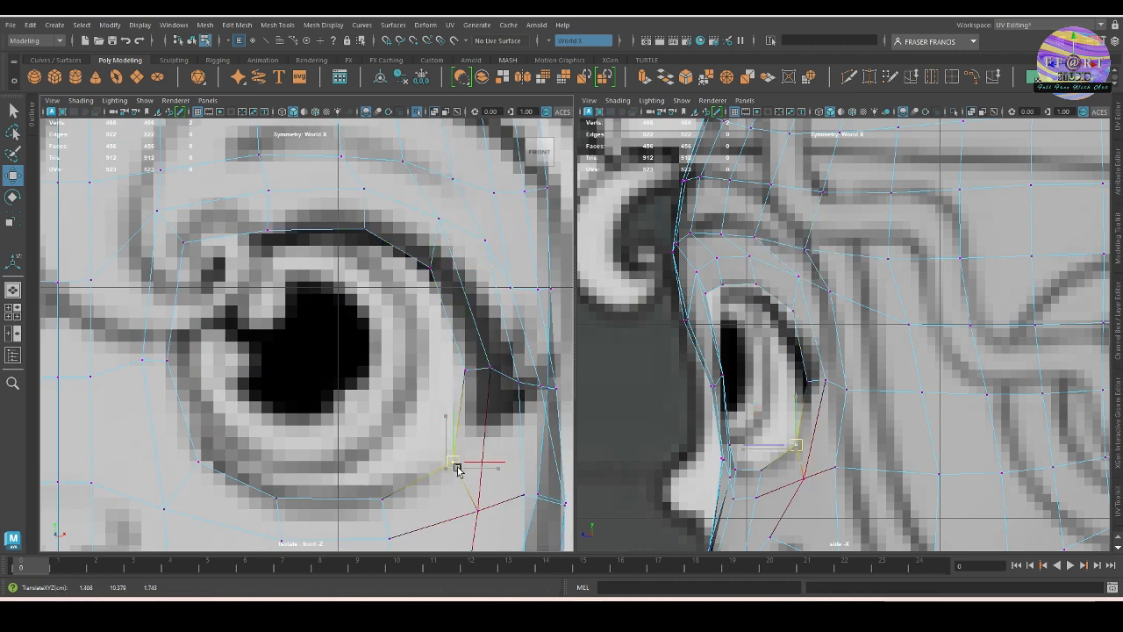
Move the upper inner corner vertex of the eye opening down and slightly outward to follow the drawn eye outline.
{"action": "middle_click_drag", "start_coordinate": [467, 425], "coordinate": [477, 423], "text": "alt"}
{"action": "middle_click_drag", "start_coordinate": [430, 480], "coordinate": [499, 482], "text": "alt"}
{"action": "middle_click_drag", "start_coordinate": [358, 417], "coordinate": [357, 427], "text": "alt"}
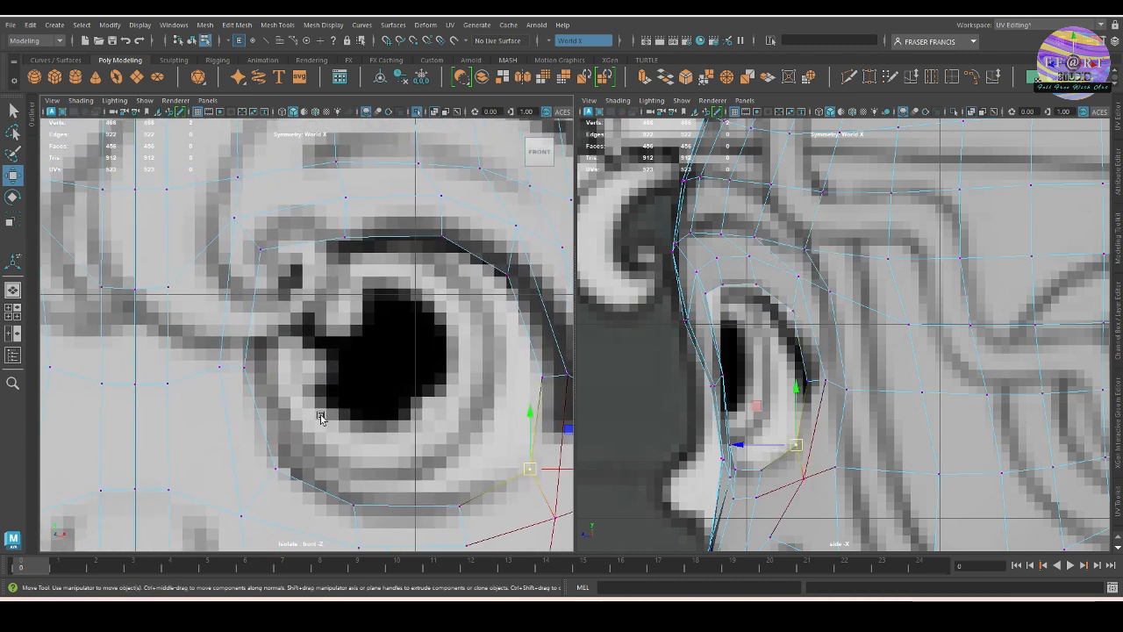
{"action": "middle_click_drag", "start_coordinate": [308, 400], "coordinate": [294, 435], "text": "alt"}
{"action": "middle_click_drag", "start_coordinate": [316, 365], "coordinate": [316, 394], "text": "alt"}
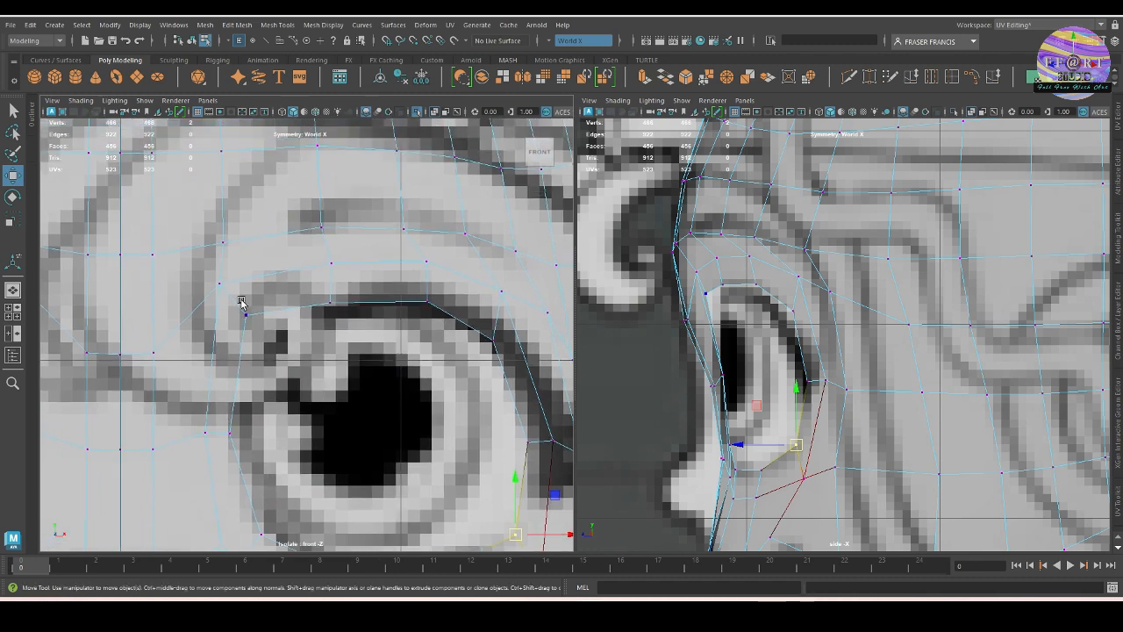
{"action": "left_click_drag", "start_coordinate": [239, 299], "coordinate": [260, 349]}
{"action": "middle_click_drag", "start_coordinate": [366, 344], "coordinate": [358, 367], "text": "alt"}
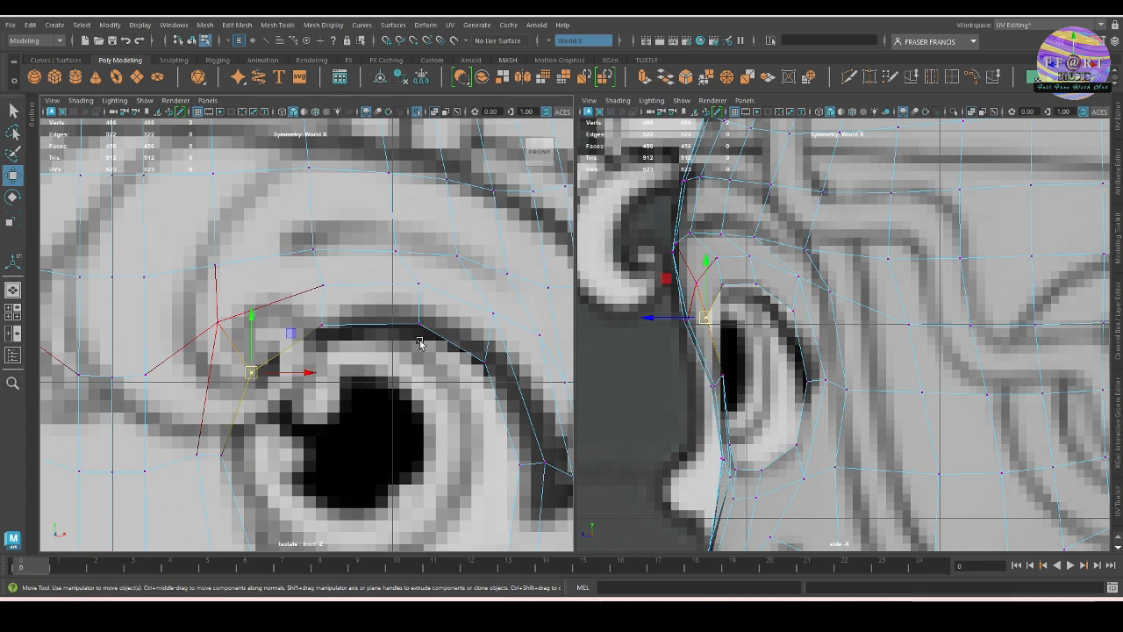
{"action": "scroll", "coordinate": [494, 456], "scroll_direction": "down", "scroll_amount": 3}
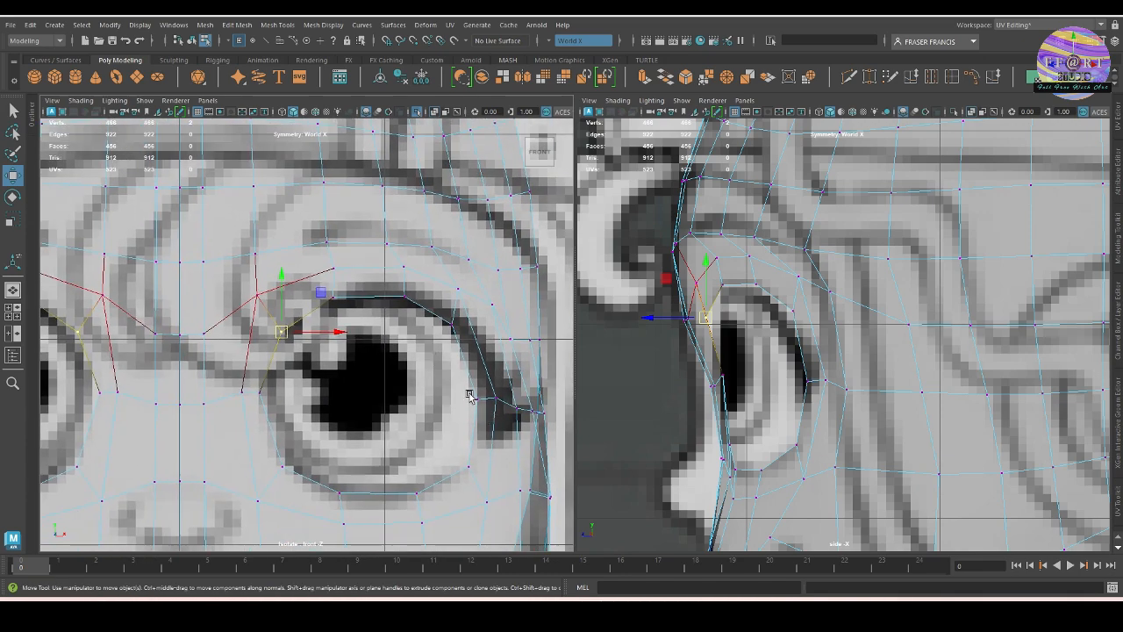
Lower the two middle vertices of the edge loop just below the eye opening slightly in the front view.
{"action": "middle_click_drag", "start_coordinate": [329, 379], "coordinate": [369, 381], "text": "alt"}
{"action": "middle_click_drag", "start_coordinate": [332, 416], "coordinate": [218, 399], "text": "alt"}
{"action": "middle_click_drag", "start_coordinate": [368, 400], "coordinate": [331, 373], "text": "alt"}
{"action": "left_click_drag", "start_coordinate": [315, 421], "coordinate": [400, 451]}
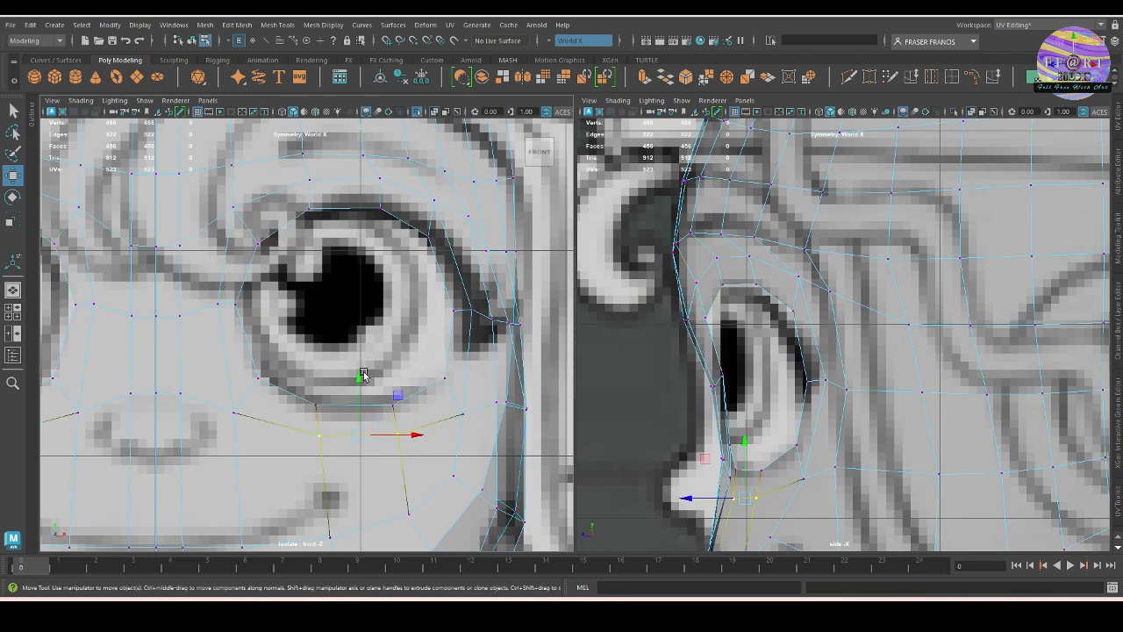
{"action": "left_click_drag", "start_coordinate": [359, 373], "coordinate": [359, 381]}
Include the neighbouring inner vertex below the eye opening in the selection and shift these vertices slightly forward in depth.
{"action": "middle_click_drag", "start_coordinate": [780, 524], "coordinate": [787, 395], "text": "alt"}
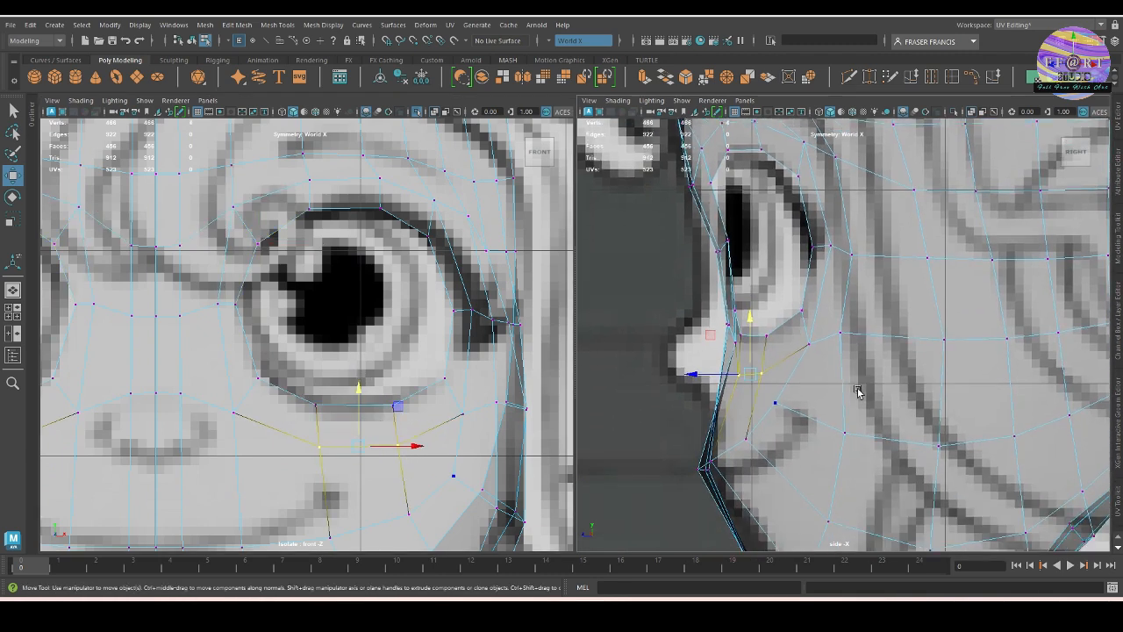
{"action": "left_click", "coordinate": [668, 384]}
{"action": "key", "text": "ctrl+z"}
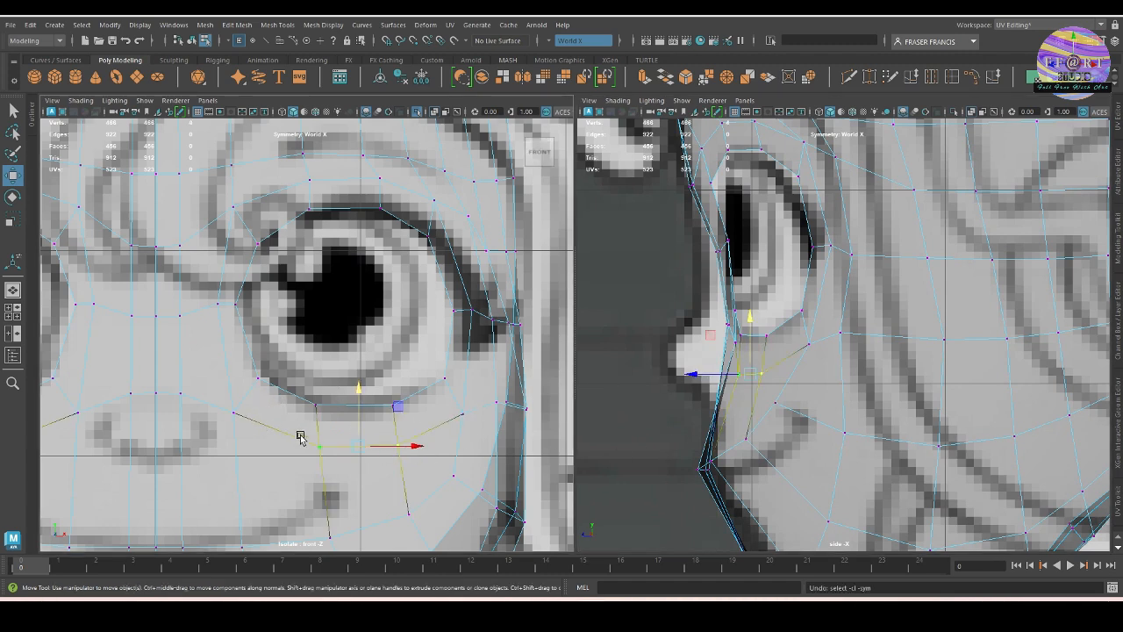
{"action": "left_click", "coordinate": [304, 373]}
{"action": "key", "text": "space"}
{"action": "left_click_drag", "start_coordinate": [356, 456], "coordinate": [371, 425]}
{"action": "key", "text": "ctrl+z"}
{"action": "left_click", "coordinate": [288, 431], "text": "shift"}
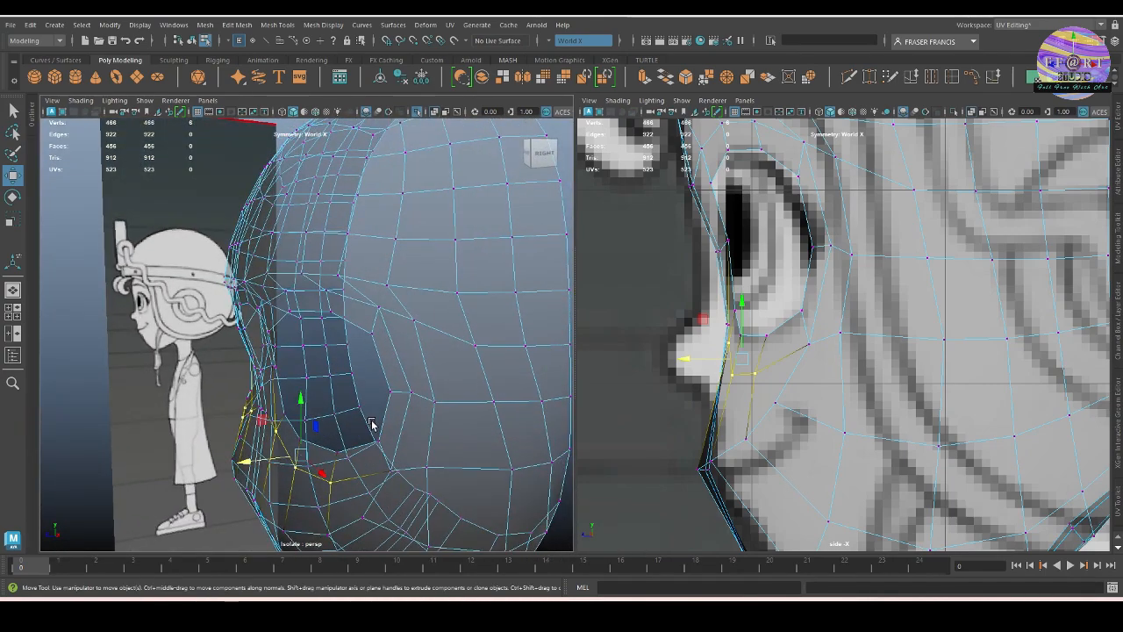
Return to object mode and examine the head and eye openings from several angles, both smooth-previewed and unsmoothed.
{"action": "left_click_drag", "start_coordinate": [438, 114], "coordinate": [445, 336], "text": "alt"}
{"action": "key", "text": "F8"}
{"action": "left_click", "coordinate": [145, 266]}
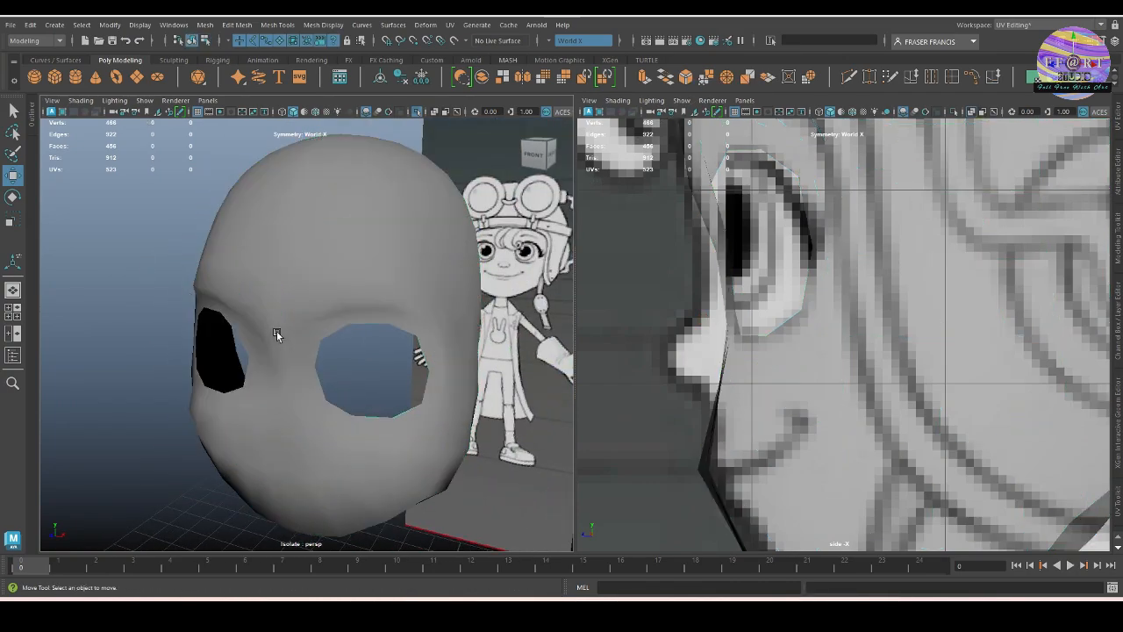
{"action": "left_click_drag", "start_coordinate": [276, 331], "coordinate": [243, 327], "text": "alt"}
{"action": "left_click", "coordinate": [421, 469]}
{"action": "left_click_drag", "start_coordinate": [421, 468], "coordinate": [394, 441], "text": "alt"}
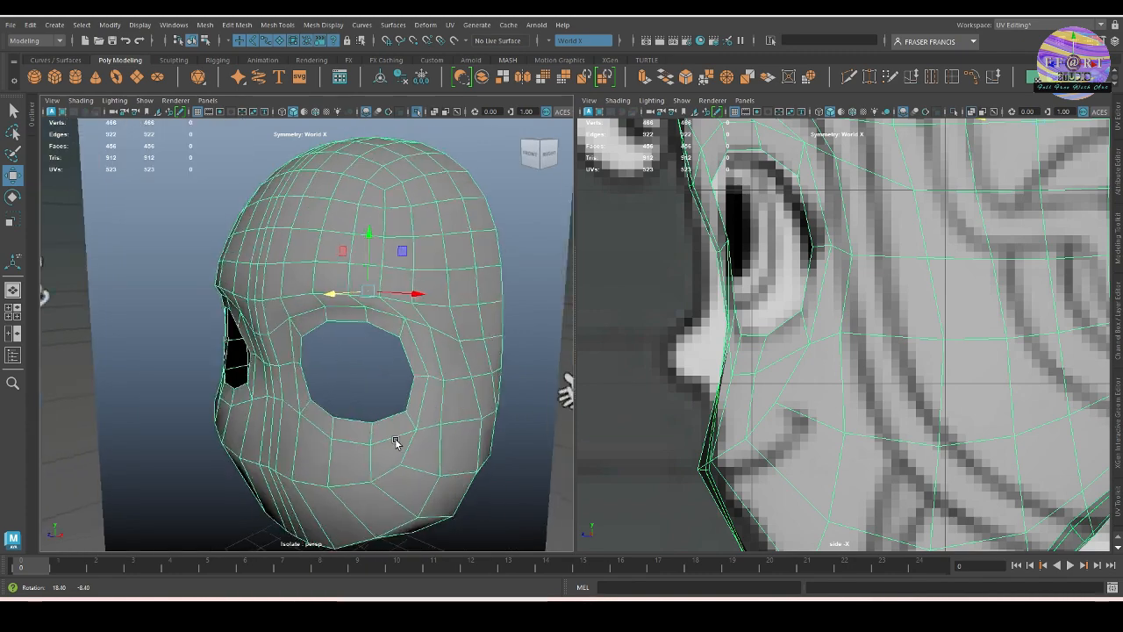
{"action": "key", "text": "3"}
{"action": "right_click_drag", "start_coordinate": [413, 446], "coordinate": [286, 424], "text": "alt"}
{"action": "left_click", "coordinate": [206, 361]}
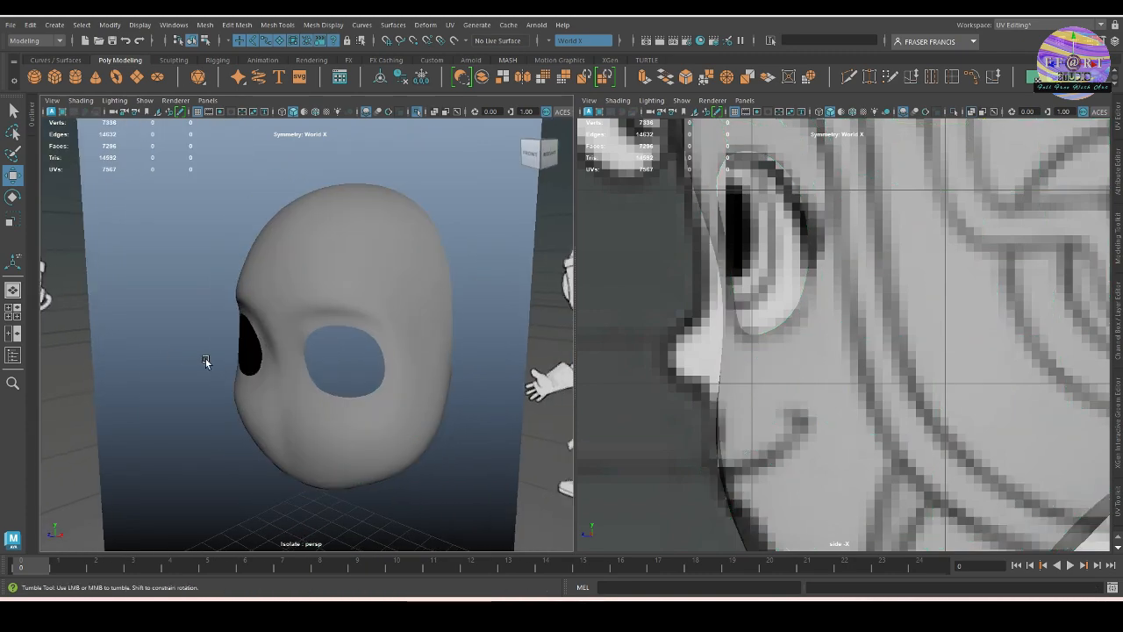
{"action": "left_click_drag", "start_coordinate": [205, 361], "coordinate": [330, 398], "text": "alt"}
{"action": "left_click", "coordinate": [323, 434]}
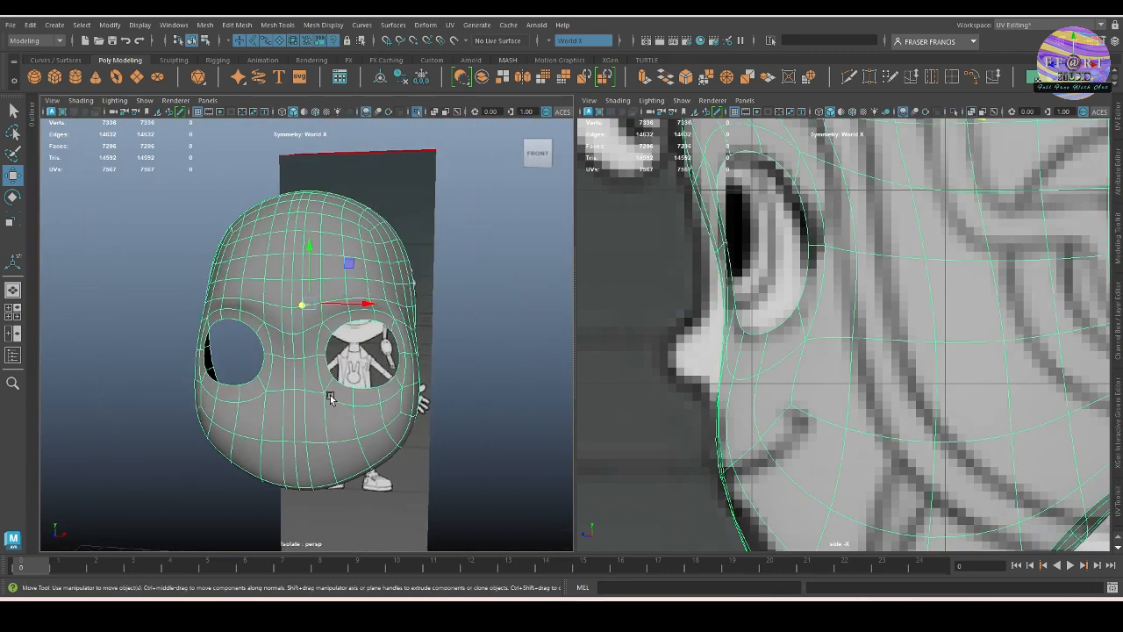
{"action": "key", "text": "1"}
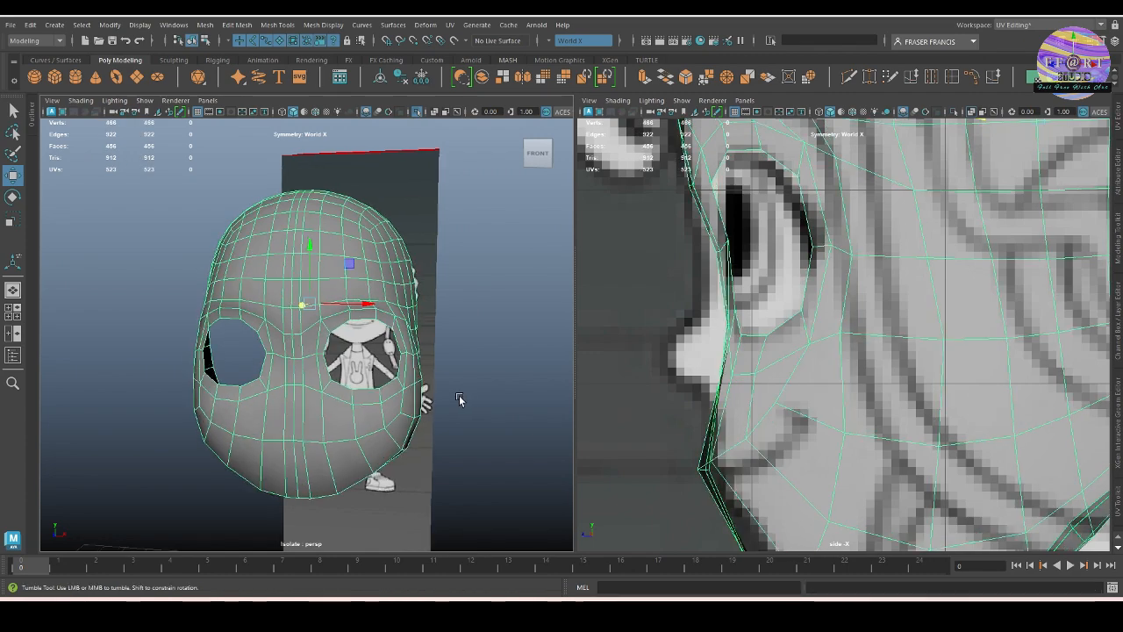
{"action": "left_click_drag", "start_coordinate": [459, 398], "coordinate": [421, 404], "text": "alt"}
{"action": "right_click_drag", "start_coordinate": [421, 404], "coordinate": [437, 433], "text": "alt"}
{"action": "left_click_drag", "start_coordinate": [437, 434], "coordinate": [392, 425], "text": "alt"}
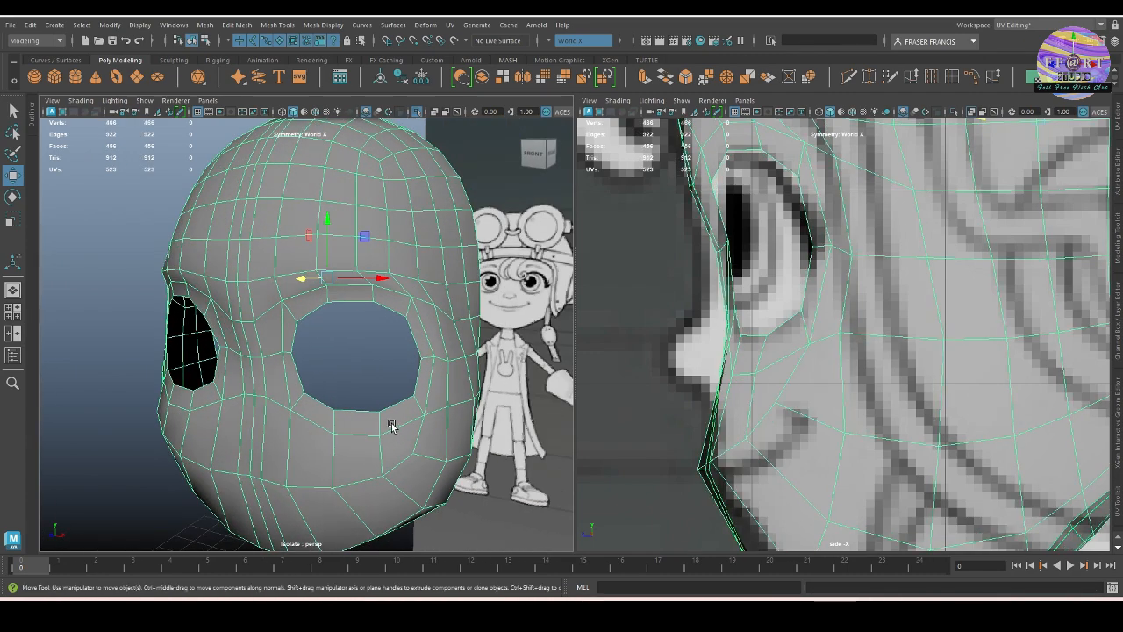
{"action": "left_click_drag", "start_coordinate": [97, 350], "coordinate": [350, 445], "text": "alt"}
Enable interactive creation for polygon primitives and draw a polygon sphere over the character's eye in the front view.
{"action": "key", "text": "space"}
{"action": "right_click_drag", "start_coordinate": [398, 451], "coordinate": [363, 444], "text": "alt"}
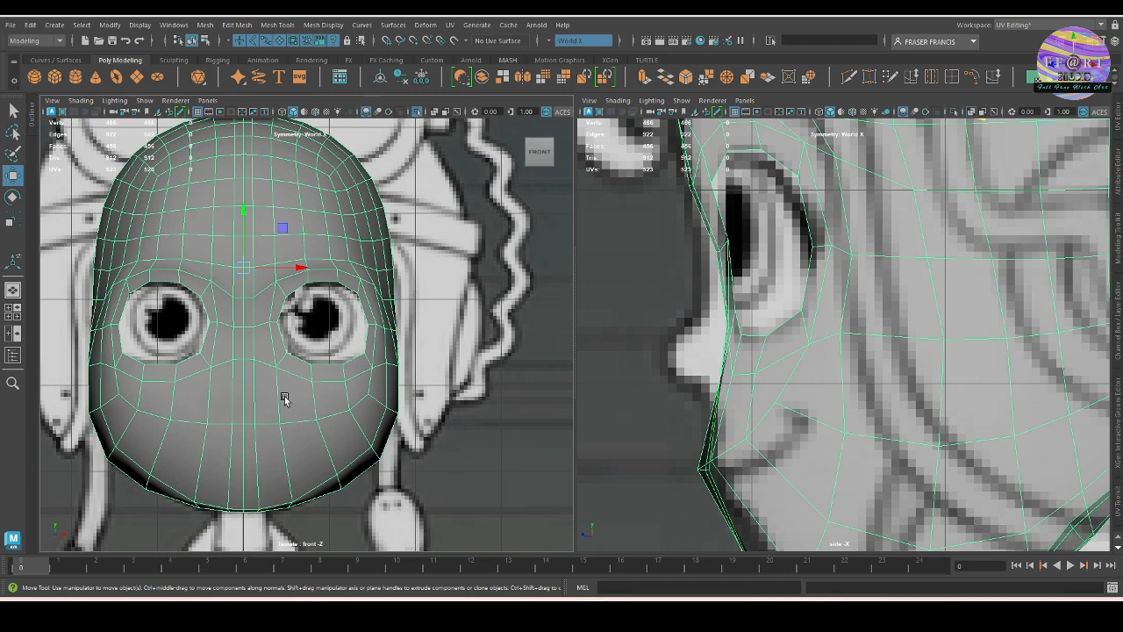
{"action": "right_click_drag", "start_coordinate": [284, 399], "coordinate": [347, 404], "text": "alt"}
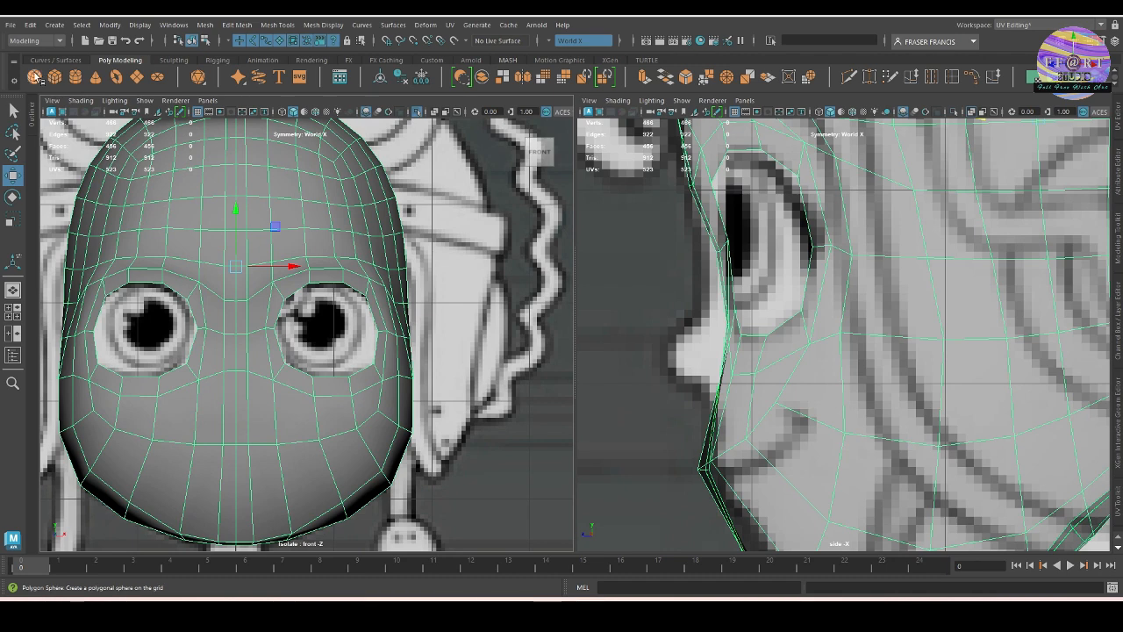
{"action": "left_click", "coordinate": [55, 25]}
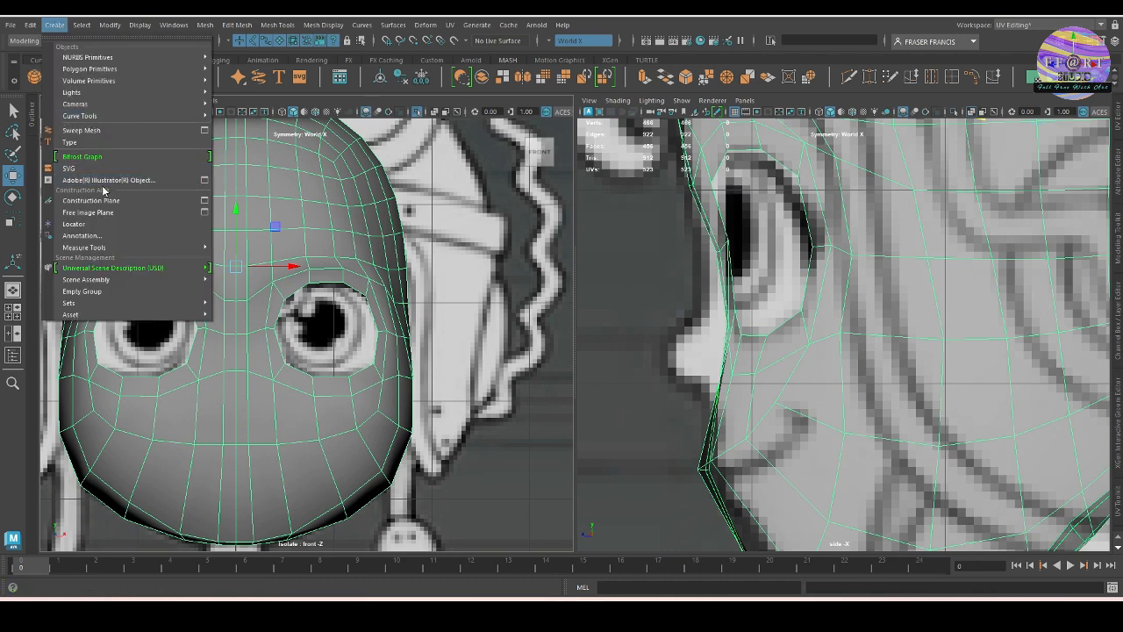
{"action": "mouse_move", "coordinate": [104, 74]}
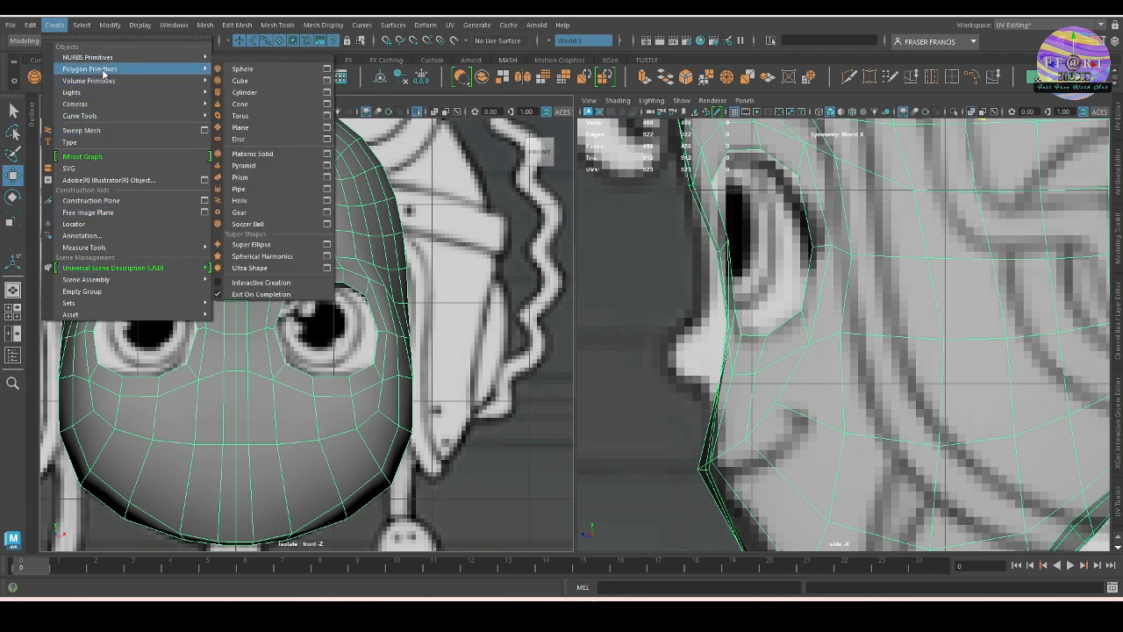
{"action": "left_click", "coordinate": [255, 284]}
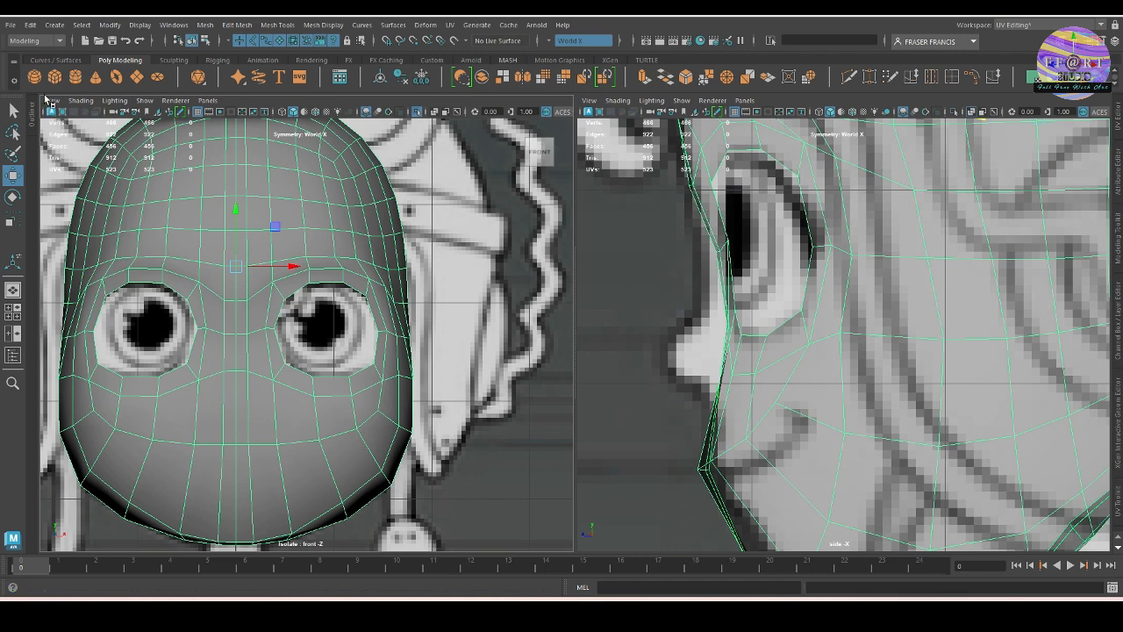
{"action": "left_click", "coordinate": [38, 80]}
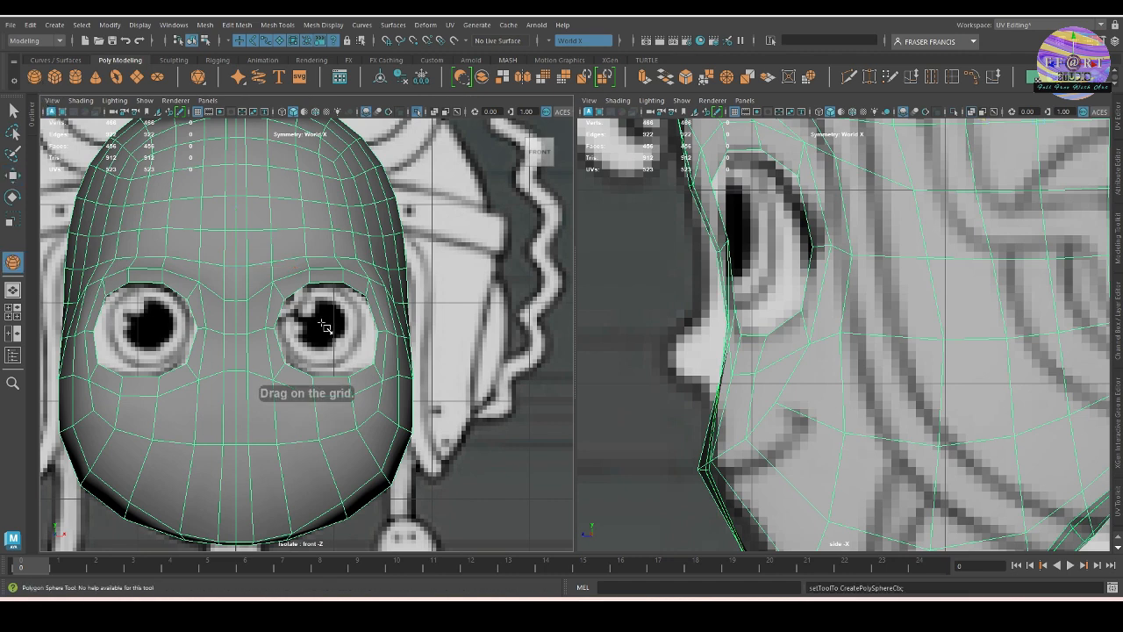
{"action": "left_click_drag", "start_coordinate": [324, 327], "coordinate": [368, 371]}
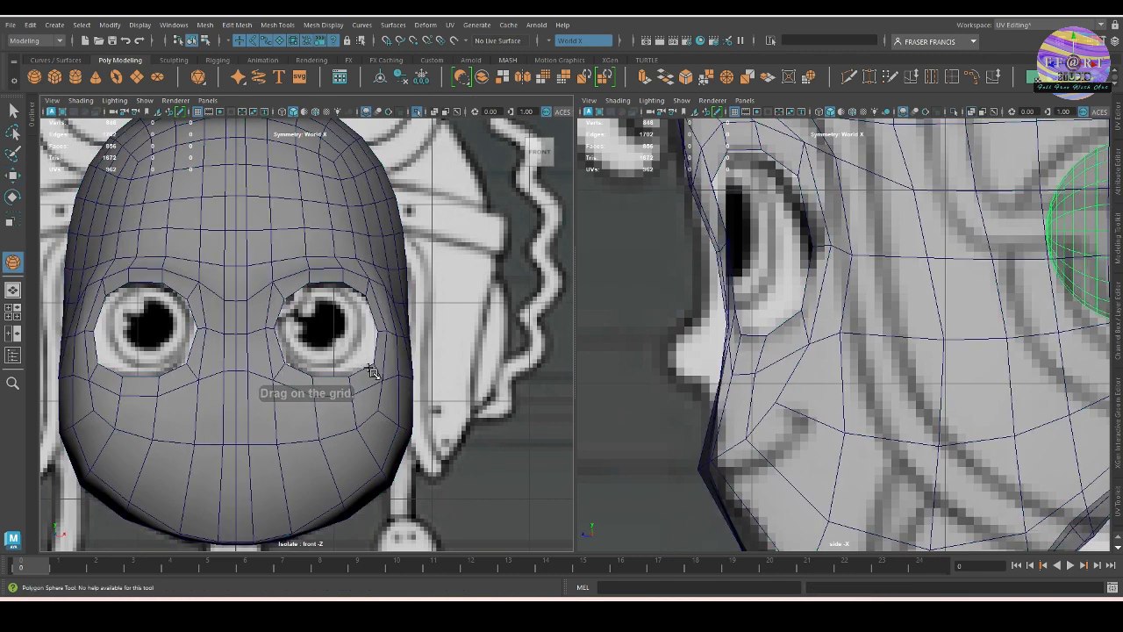
Scale the sphere up uniformly to cover the drawn eye and turn on X-ray display in the front view.
{"action": "scroll", "coordinate": [368, 372], "scroll_direction": "up", "scroll_amount": 3}
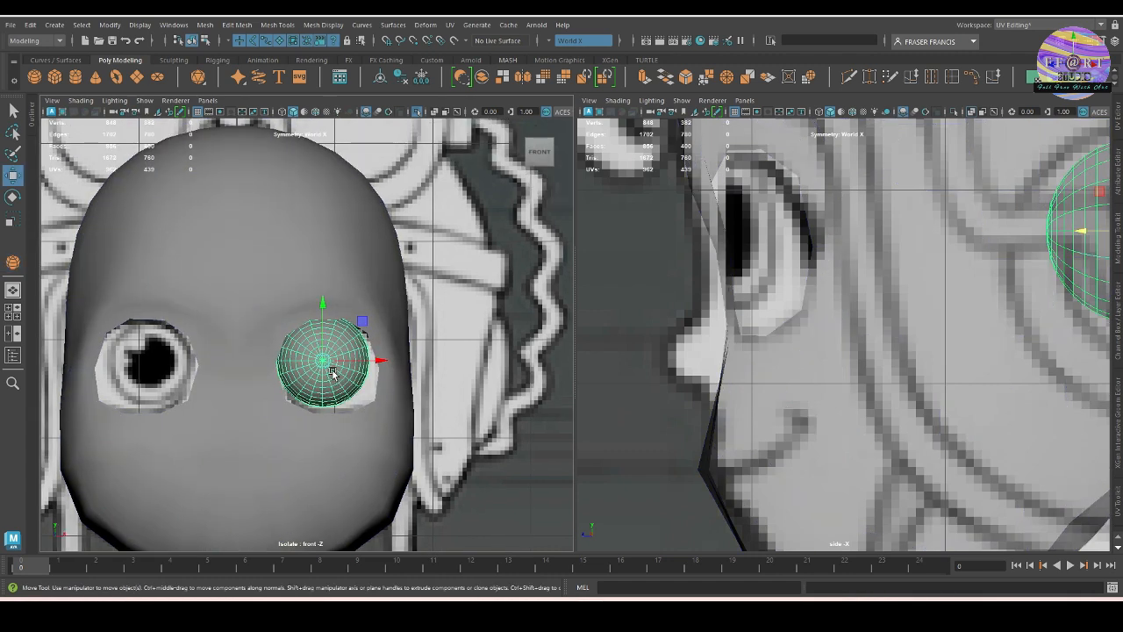
{"action": "key", "text": "r"}
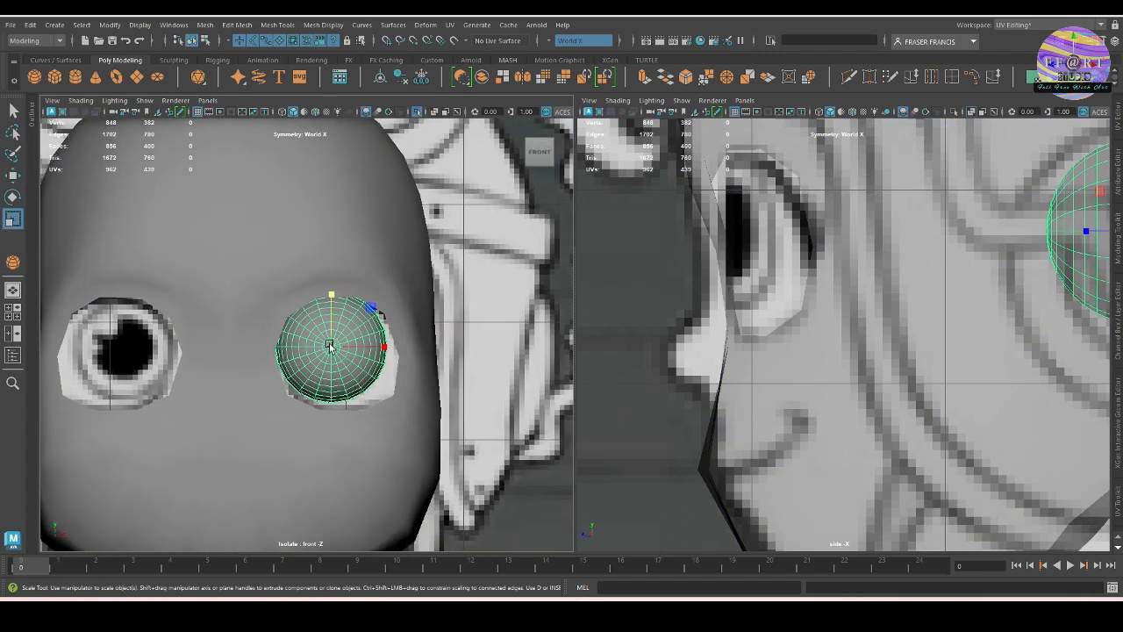
{"action": "left_click_drag", "start_coordinate": [329, 345], "coordinate": [356, 349]}
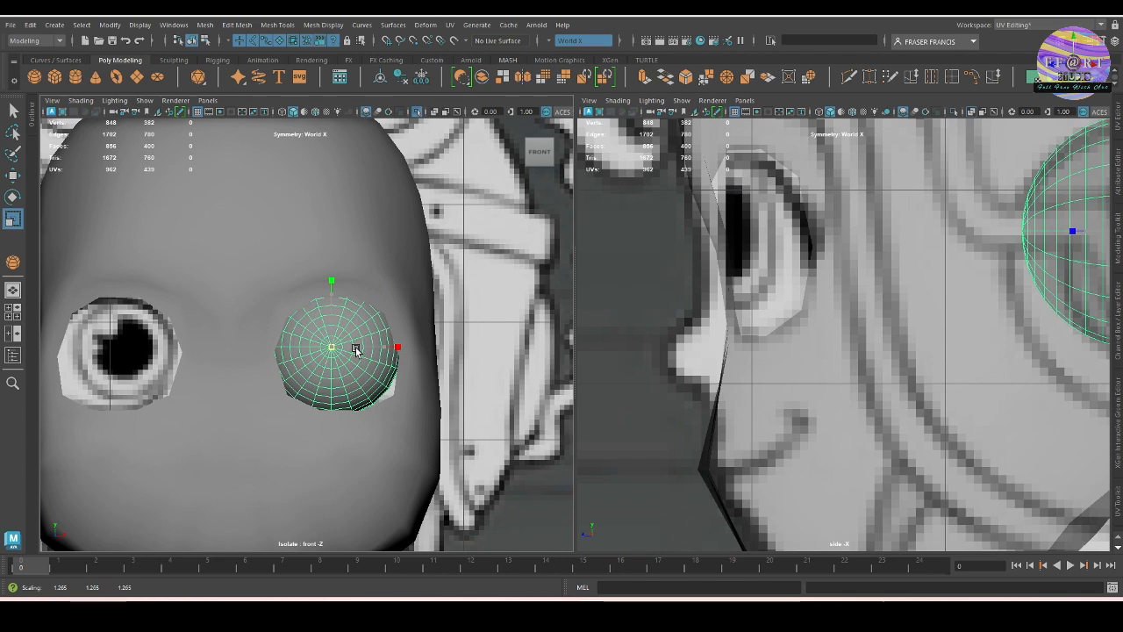
{"action": "left_click", "coordinate": [447, 119]}
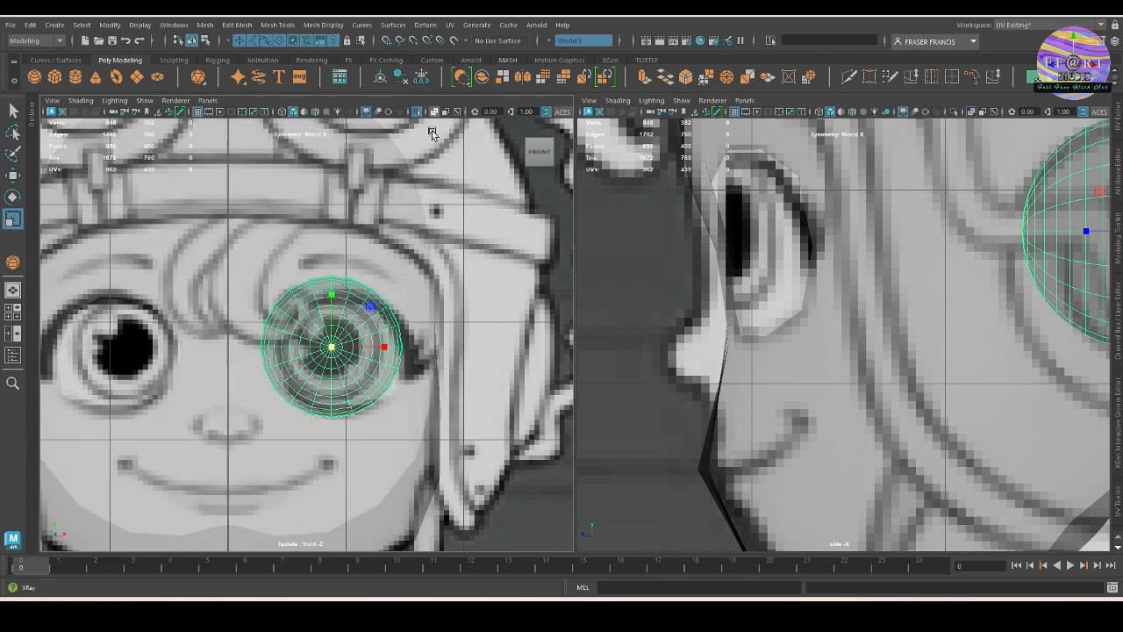
{"action": "scroll", "coordinate": [416, 296], "scroll_direction": "up", "scroll_amount": 5}
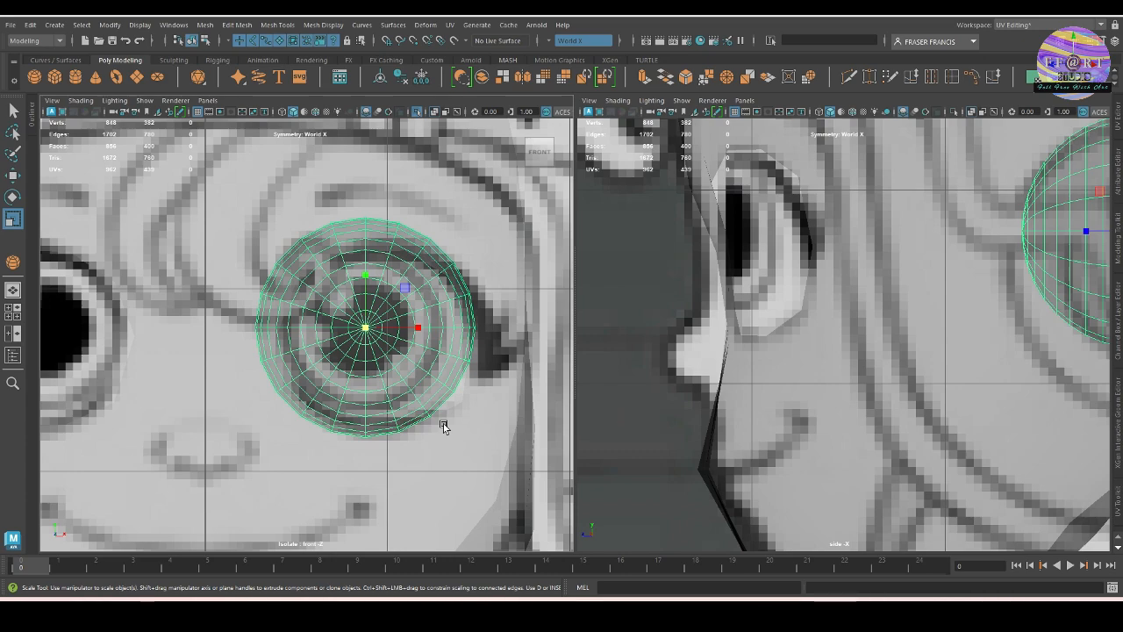
Move the sphere forward in the side view until its front sits at the face surface over the drawn eye.
{"action": "scroll", "coordinate": [988, 377], "scroll_direction": "down", "scroll_amount": 6}
{"action": "middle_click_drag", "start_coordinate": [914, 358], "coordinate": [898, 401], "text": "alt"}
{"action": "scroll", "coordinate": [893, 397], "scroll_direction": "up", "scroll_amount": 3}
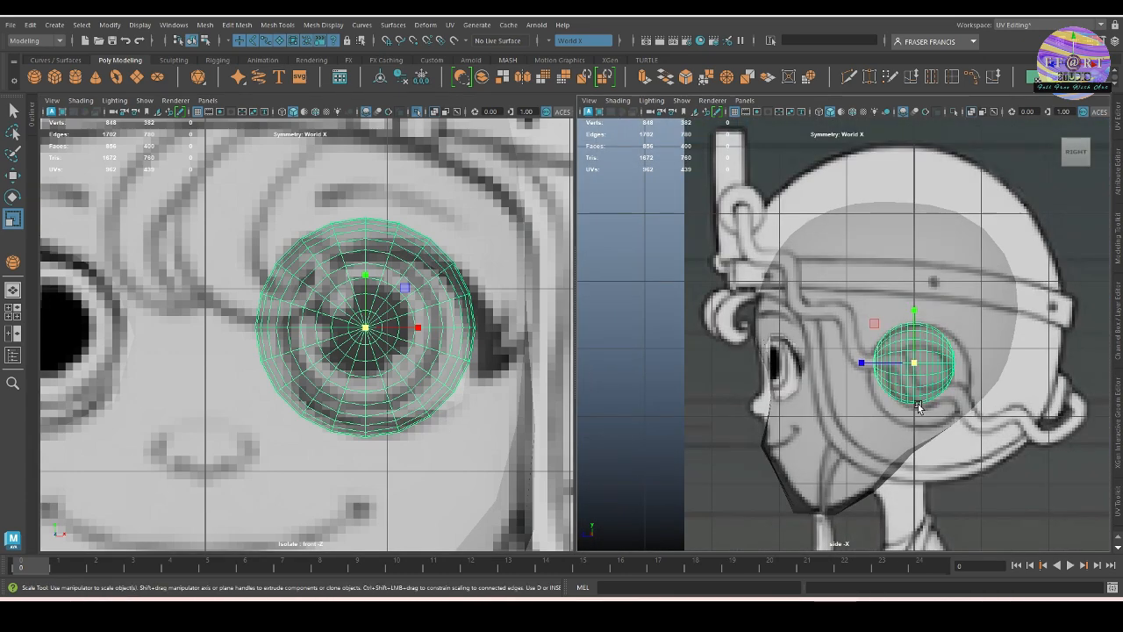
{"action": "key", "text": "w"}
{"action": "left_click_drag", "start_coordinate": [875, 353], "coordinate": [758, 369]}
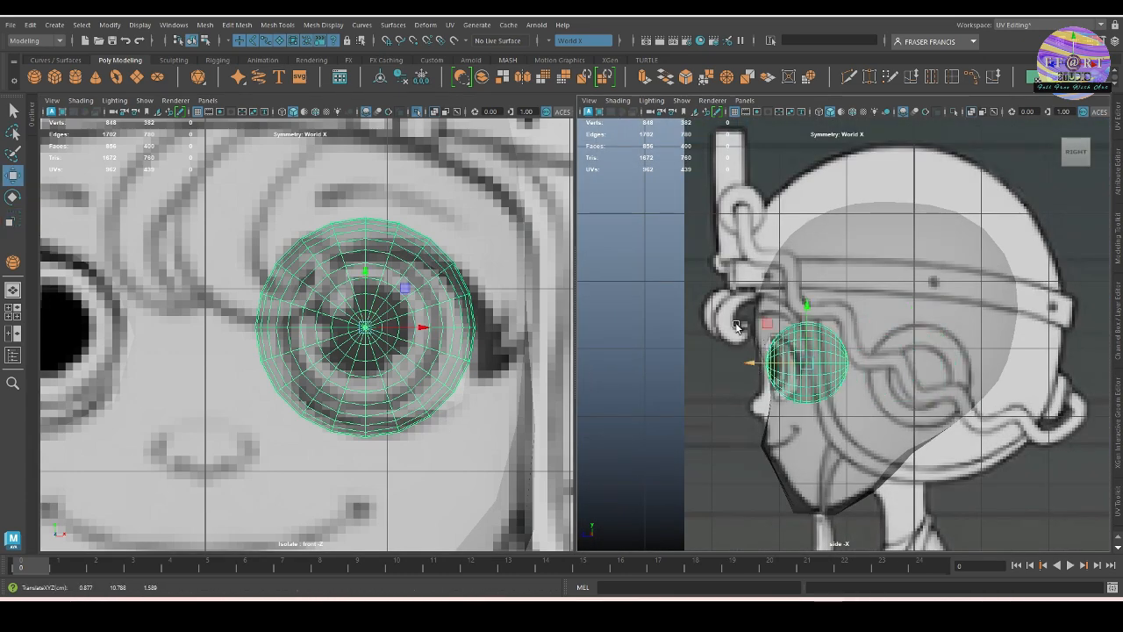
{"action": "scroll", "coordinate": [869, 344], "scroll_direction": "up", "scroll_amount": 5}
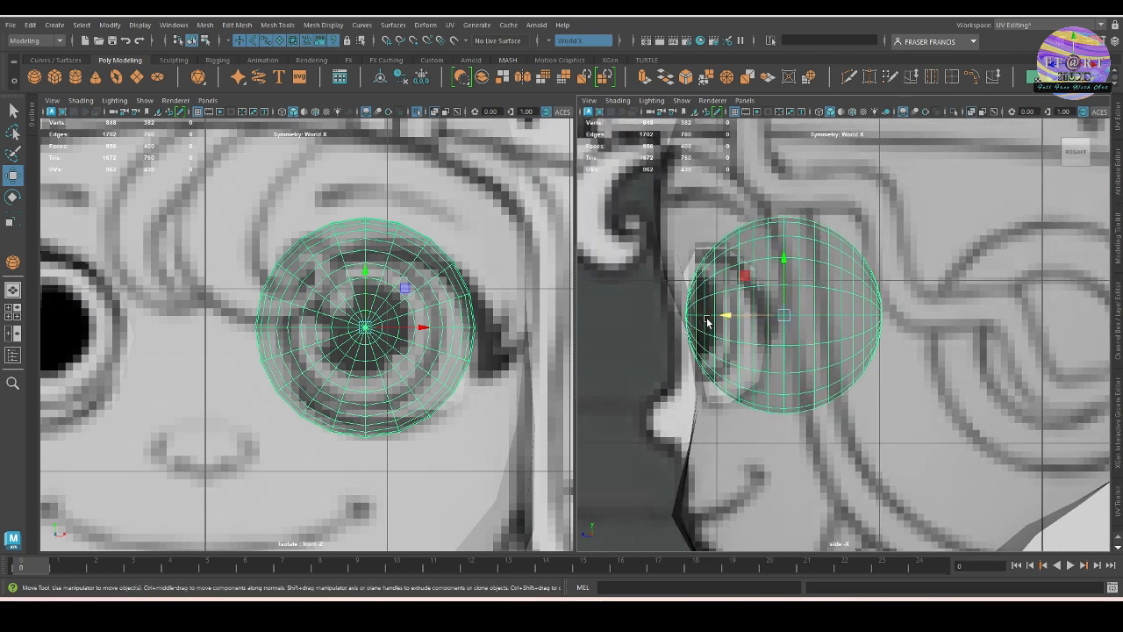
{"action": "mouse_move", "coordinate": [733, 314]}
{"action": "left_mouse_down"}
{"action": "mouse_move", "coordinate": [705, 317]}
{"action": "mouse_move", "coordinate": [715, 325]}
{"action": "left_mouse_up"}
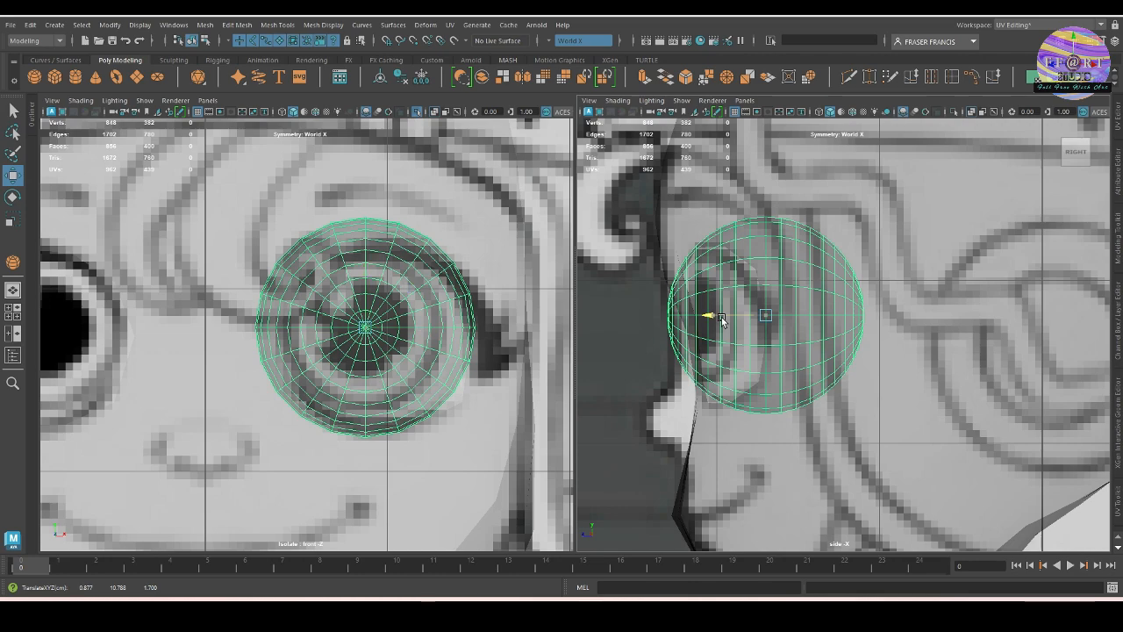
{"action": "left_click_drag", "start_coordinate": [721, 321], "coordinate": [725, 322]}
Turn off X-ray and nudge the eyeball sphere slightly back and toward the nose to seat it in the socket.
{"action": "left_click", "coordinate": [434, 112]}
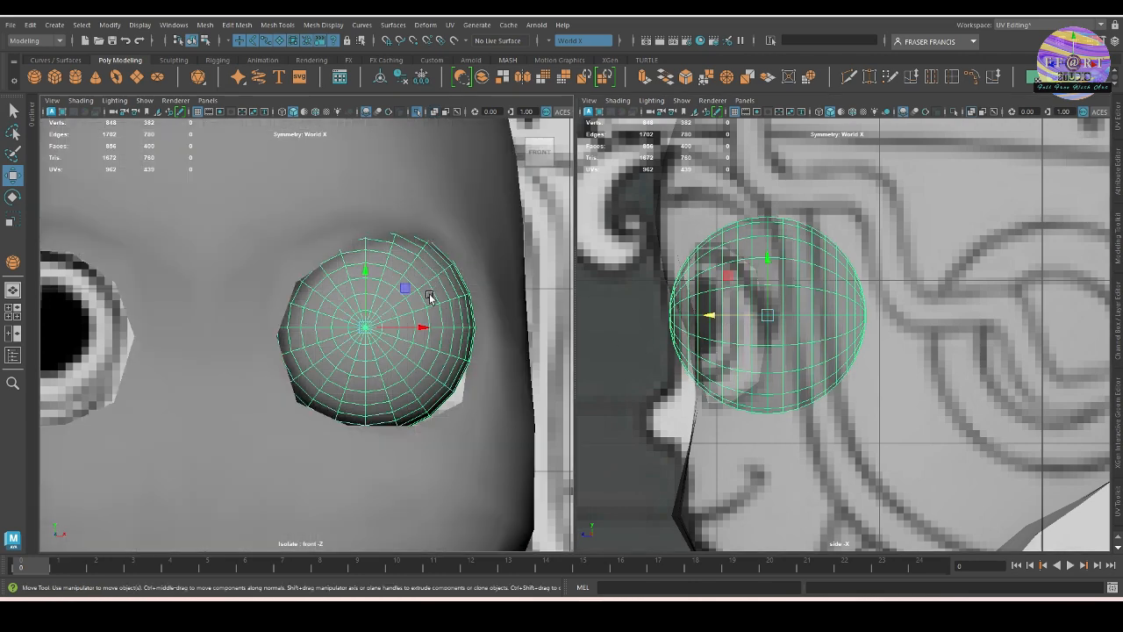
{"action": "key", "text": "space"}
{"action": "left_click_drag", "start_coordinate": [421, 325], "coordinate": [421, 276]}
{"action": "mouse_move", "coordinate": [452, 312]}
{"action": "left_mouse_down", "text": "alt"}
{"action": "mouse_move", "coordinate": [384, 320]}
{"action": "mouse_move", "coordinate": [449, 365]}
{"action": "mouse_move", "coordinate": [459, 316]}
{"action": "mouse_move", "coordinate": [403, 304]}
{"action": "mouse_move", "coordinate": [453, 281]}
{"action": "mouse_move", "coordinate": [459, 330]}
{"action": "mouse_move", "coordinate": [471, 328]}
{"action": "mouse_move", "coordinate": [334, 379]}
{"action": "mouse_move", "coordinate": [412, 409]}
{"action": "mouse_move", "coordinate": [421, 377]}
{"action": "left_mouse_up", "text": "alt"}
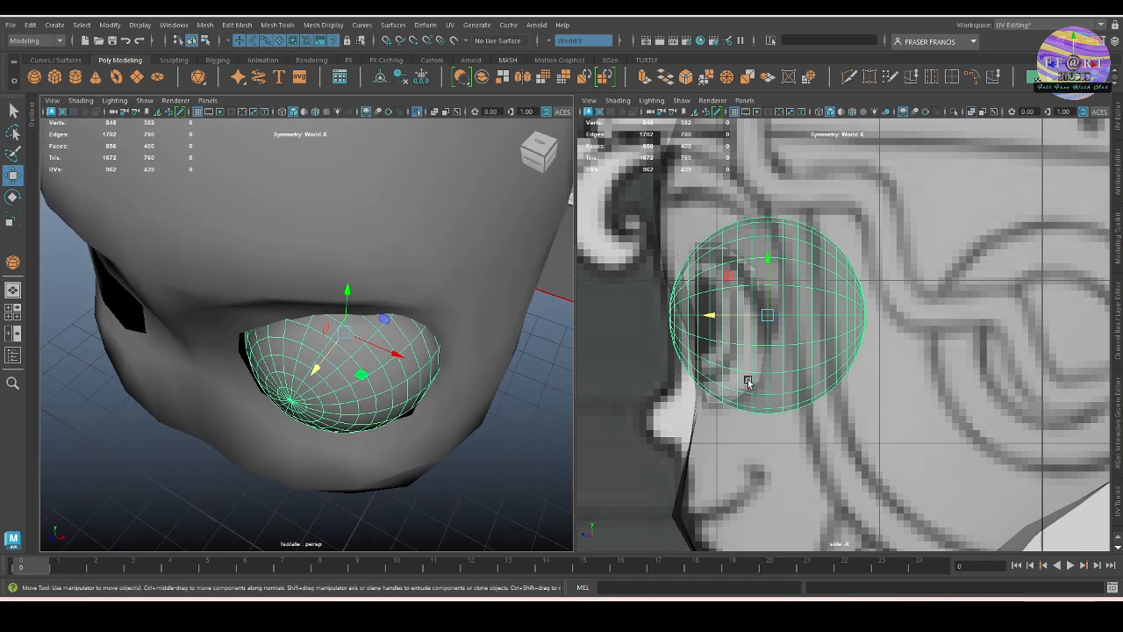
{"action": "left_click_drag", "start_coordinate": [711, 316], "coordinate": [726, 319]}
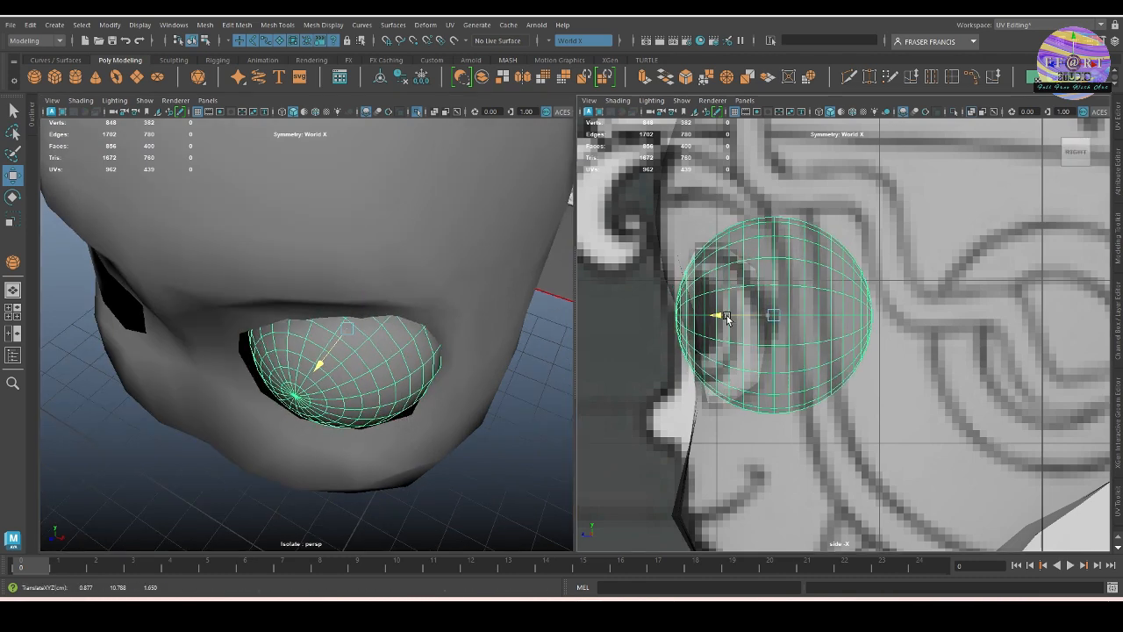
{"action": "left_click_drag", "start_coordinate": [486, 376], "coordinate": [534, 294], "text": "alt"}
{"action": "mouse_move", "coordinate": [431, 323]}
{"action": "left_mouse_down", "text": "alt"}
{"action": "mouse_move", "coordinate": [407, 349]}
{"action": "mouse_move", "coordinate": [421, 338]}
{"action": "mouse_move", "coordinate": [409, 325]}
{"action": "left_mouse_up", "text": "alt"}
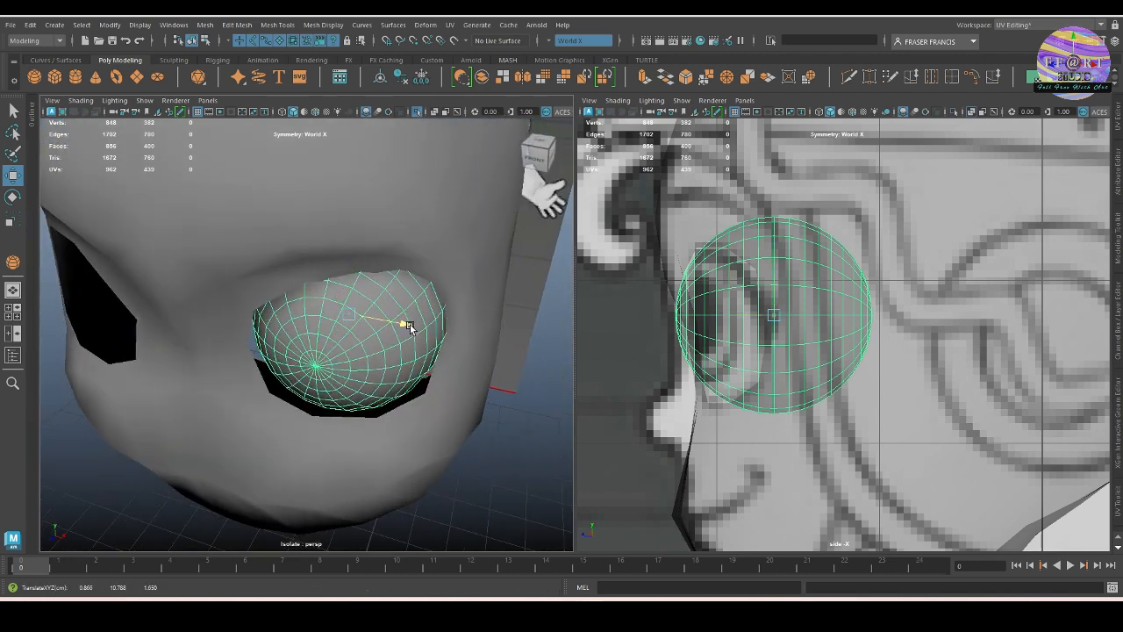
{"action": "left_click_drag", "start_coordinate": [490, 415], "coordinate": [469, 422], "text": "alt"}
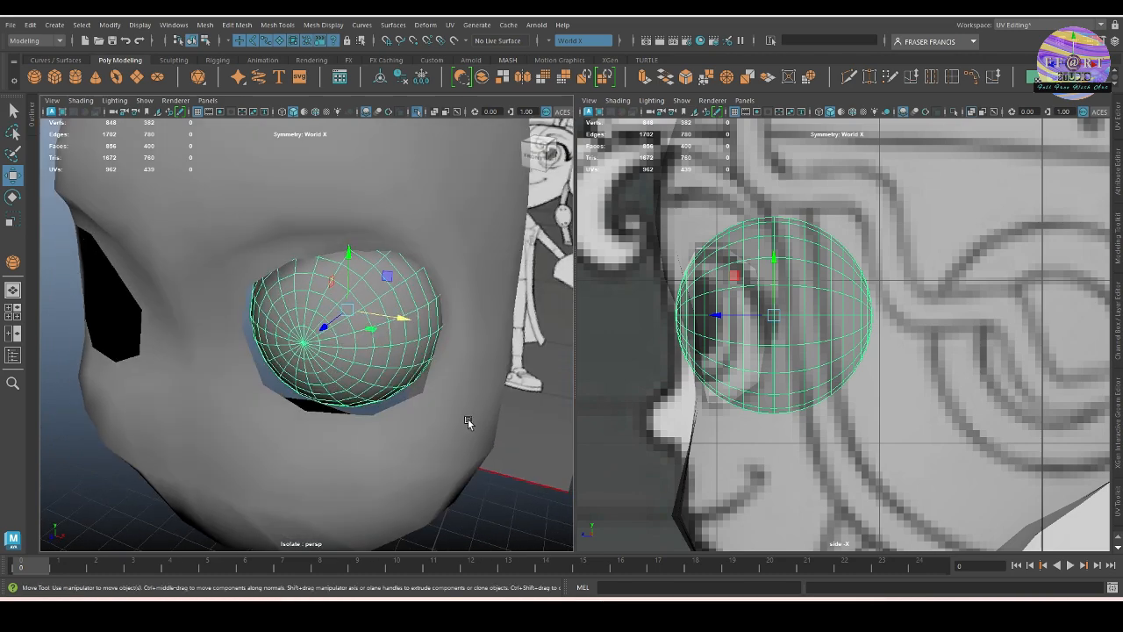
{"action": "left_click_drag", "start_coordinate": [414, 373], "coordinate": [433, 366], "text": "alt"}
Compare the eyeball sphere with the front reference drawing using X-ray, and check its fit in the perspective view.
{"action": "left_click_drag", "start_coordinate": [351, 259], "coordinate": [384, 297], "text": "alt"}
{"action": "key", "text": "space"}
{"action": "left_click_drag", "start_coordinate": [386, 298], "coordinate": [382, 339]}
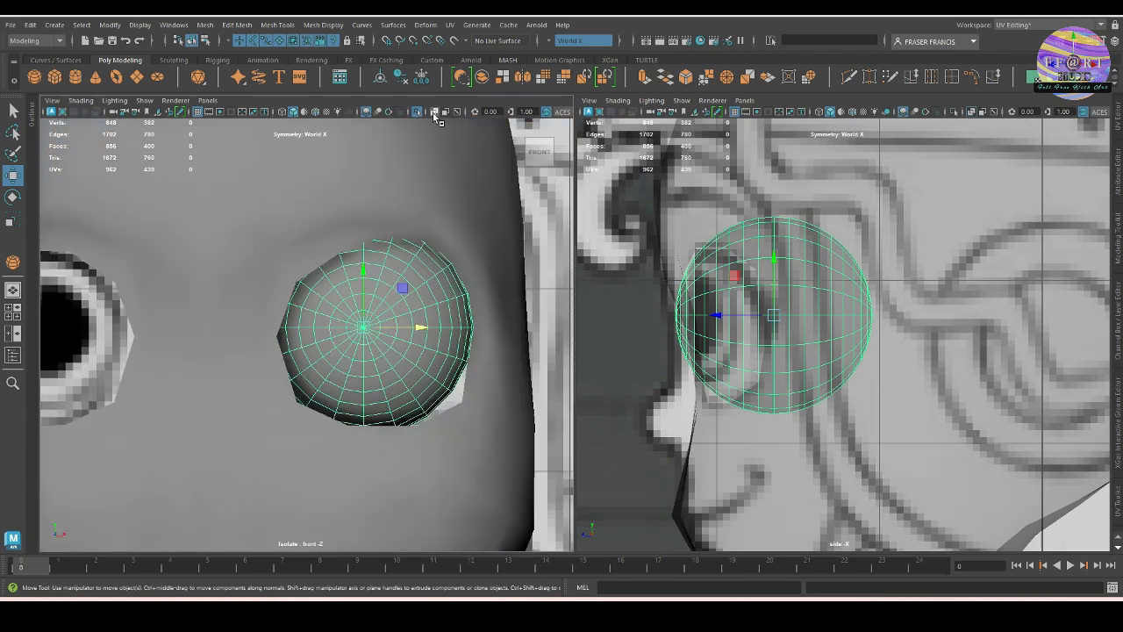
{"action": "left_click", "coordinate": [435, 115]}
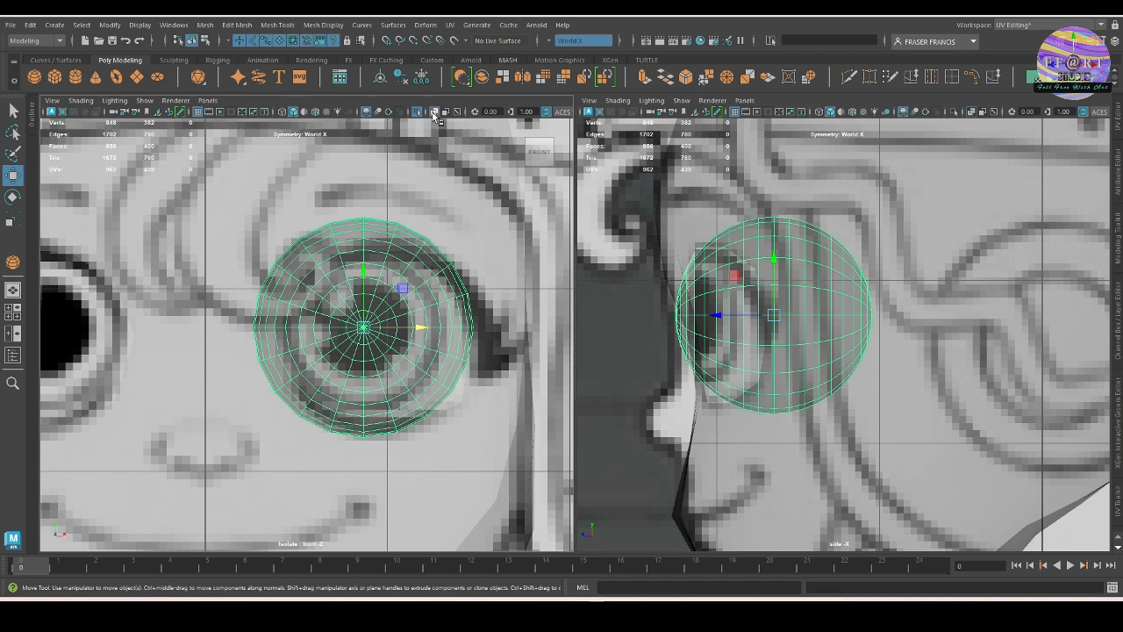
{"action": "left_click", "coordinate": [435, 113]}
{"action": "key", "text": "space"}
{"action": "left_click_drag", "start_coordinate": [449, 331], "coordinate": [449, 293]}
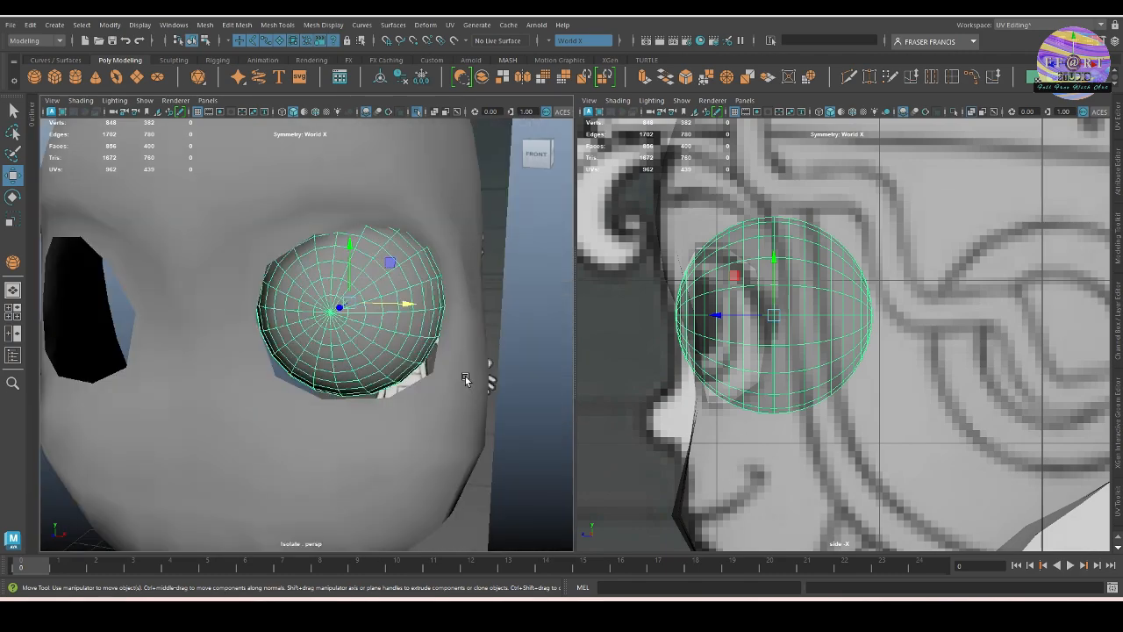
Switch the head mesh to edge editing and select the edges along the upper rim of the eye opening.
{"action": "scroll", "coordinate": [446, 396], "scroll_direction": "down", "scroll_amount": 3}
{"action": "left_click", "coordinate": [540, 437]}
{"action": "left_click", "coordinate": [395, 407]}
{"action": "mouse_move", "coordinate": [394, 406]}
{"action": "left_mouse_down", "text": "alt"}
{"action": "mouse_move", "coordinate": [346, 421]}
{"action": "mouse_move", "coordinate": [386, 436]}
{"action": "mouse_move", "coordinate": [404, 421]}
{"action": "left_mouse_up", "text": "alt"}
{"action": "right_click_drag", "start_coordinate": [404, 422], "coordinate": [451, 467], "text": "alt"}
{"action": "left_click_drag", "start_coordinate": [451, 467], "coordinate": [430, 411], "text": "alt"}
{"action": "right_click_drag", "start_coordinate": [429, 411], "coordinate": [379, 272]}
{"action": "left_click_drag", "start_coordinate": [380, 273], "coordinate": [383, 307], "text": "alt"}
{"action": "left_click", "coordinate": [318, 299]}
{"action": "left_click", "coordinate": [375, 328], "text": "shift"}
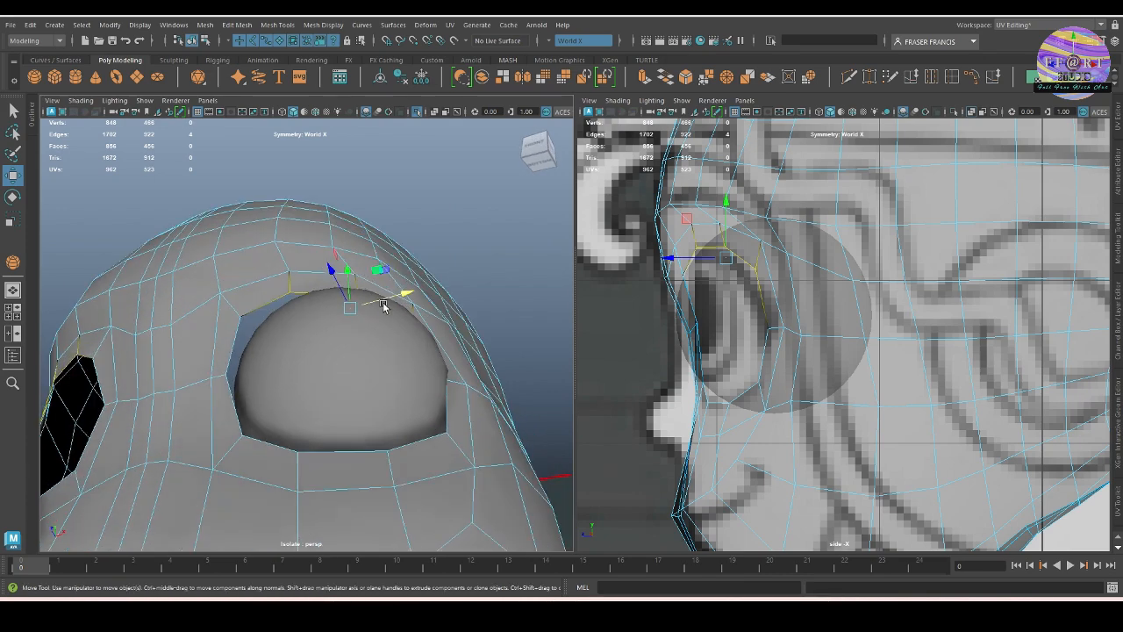
Turn on soft selection, adjust its falloff, and reshape the upper rim of the eye opening over the eyeball.
{"action": "right_click_drag", "start_coordinate": [383, 306], "coordinate": [403, 334], "text": "alt"}
{"action": "left_click_drag", "start_coordinate": [404, 334], "coordinate": [562, 346], "text": "alt"}
{"action": "key", "text": "b"}
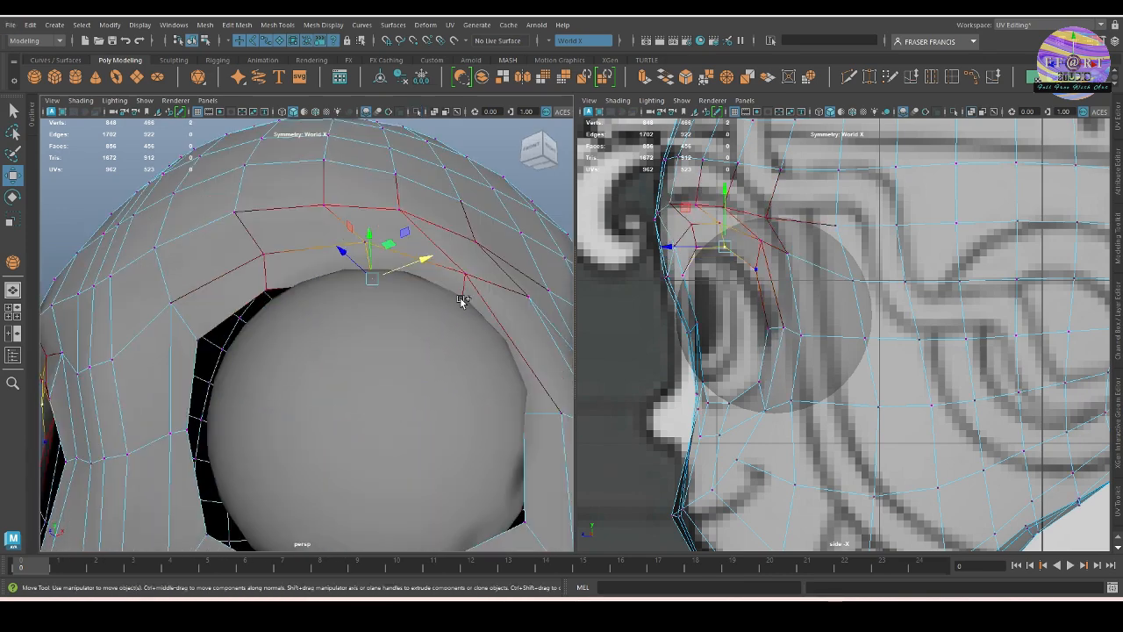
{"action": "mouse_move", "coordinate": [462, 301]}
{"action": "left_mouse_down", "text": "alt"}
{"action": "mouse_move", "coordinate": [469, 316]}
{"action": "mouse_move", "coordinate": [458, 322]}
{"action": "left_mouse_up", "text": "alt"}
{"action": "key", "text": "b"}
{"action": "left_click_drag", "start_coordinate": [443, 363], "coordinate": [606, 363]}
{"action": "left_click", "coordinate": [409, 238]}
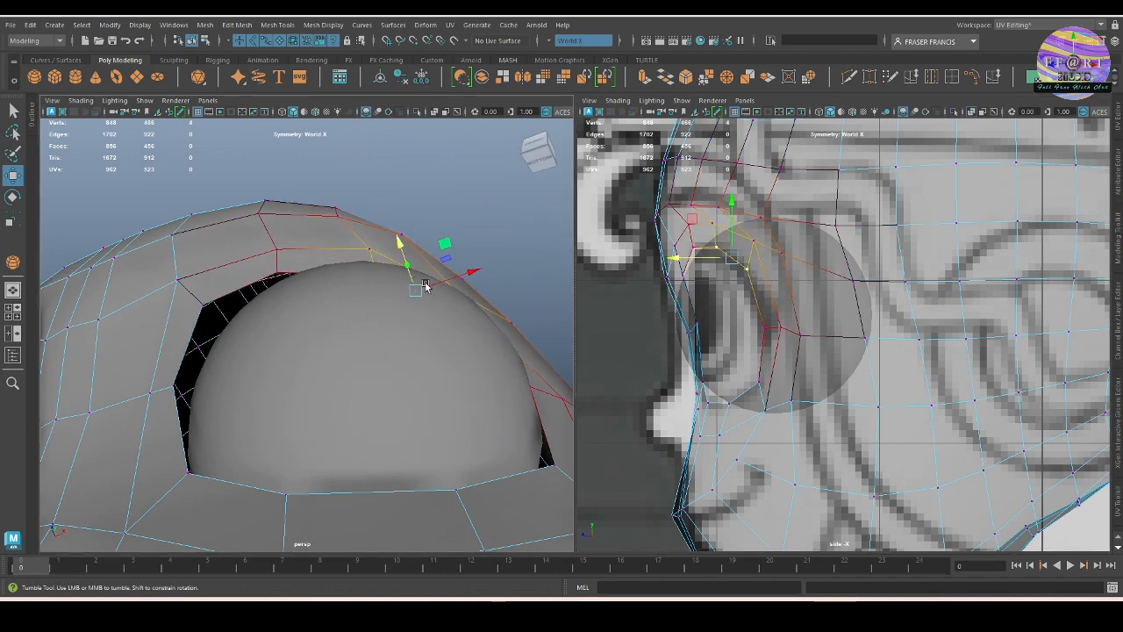
Move the outer corner vertex of the eye opening in depth so the rim meets the eyeball.
{"action": "left_click_drag", "start_coordinate": [431, 284], "coordinate": [439, 388], "text": "alt"}
{"action": "left_click", "coordinate": [468, 379]}
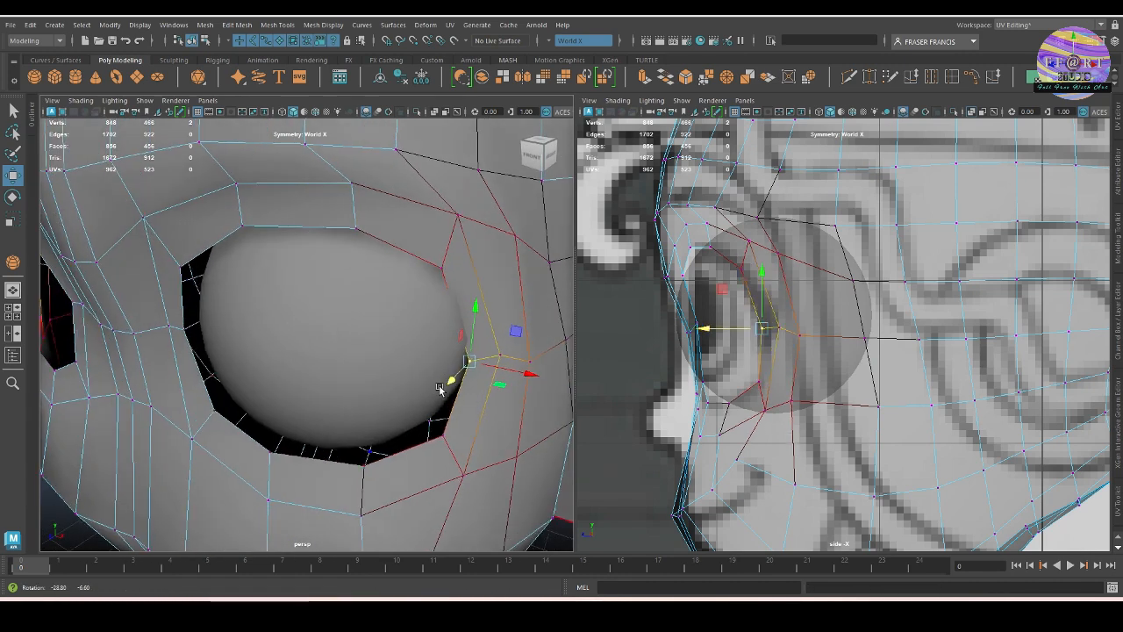
{"action": "left_click_drag", "start_coordinate": [521, 413], "coordinate": [439, 398], "text": "alt"}
{"action": "left_click", "coordinate": [476, 468]}
{"action": "left_click_drag", "start_coordinate": [476, 469], "coordinate": [477, 424], "text": "alt"}
{"action": "middle_click_drag", "start_coordinate": [398, 394], "coordinate": [425, 402], "text": "alt"}
{"action": "left_click_drag", "start_coordinate": [423, 403], "coordinate": [395, 403], "text": "alt"}
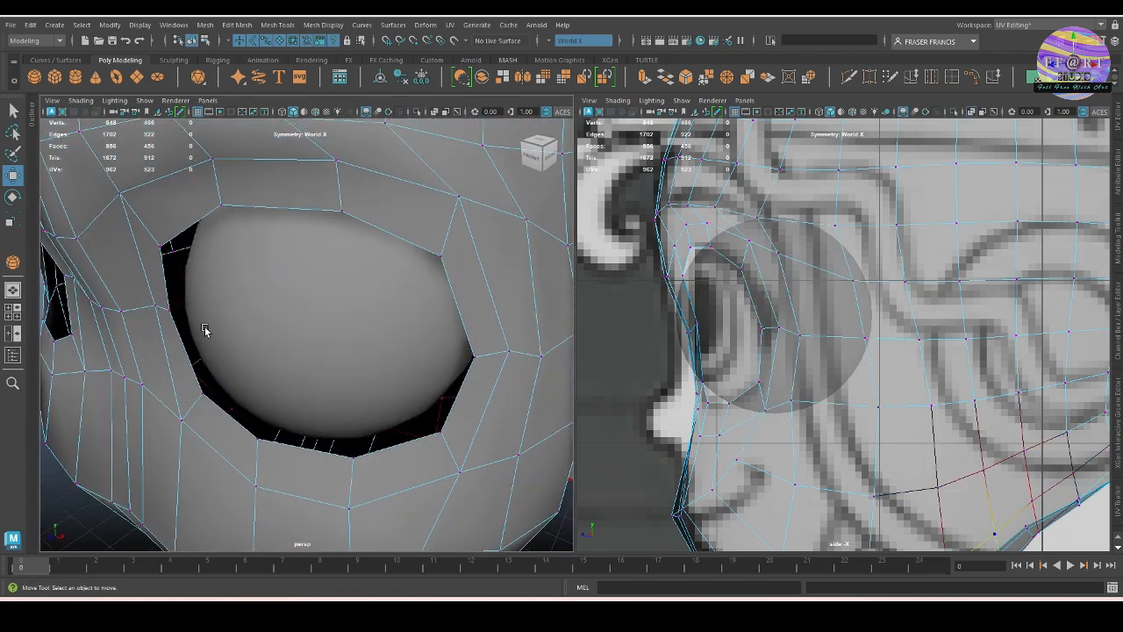
Adjust the soft selection falloff and fit the inner corner and upper inner rim vertices against the eyeball.
{"action": "left_click", "coordinate": [171, 314]}
{"action": "left_click_drag", "start_coordinate": [172, 315], "coordinate": [243, 363], "text": "alt"}
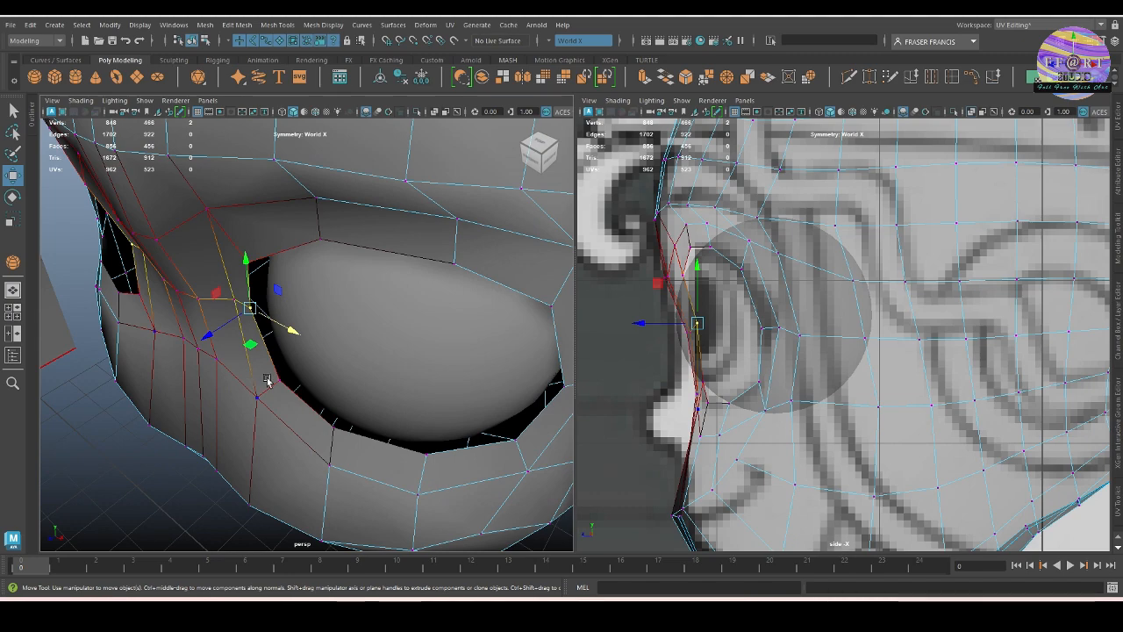
{"action": "key", "text": "b"}
{"action": "left_click_drag", "start_coordinate": [352, 395], "coordinate": [327, 390]}
{"action": "left_click_drag", "start_coordinate": [212, 342], "coordinate": [290, 276]}
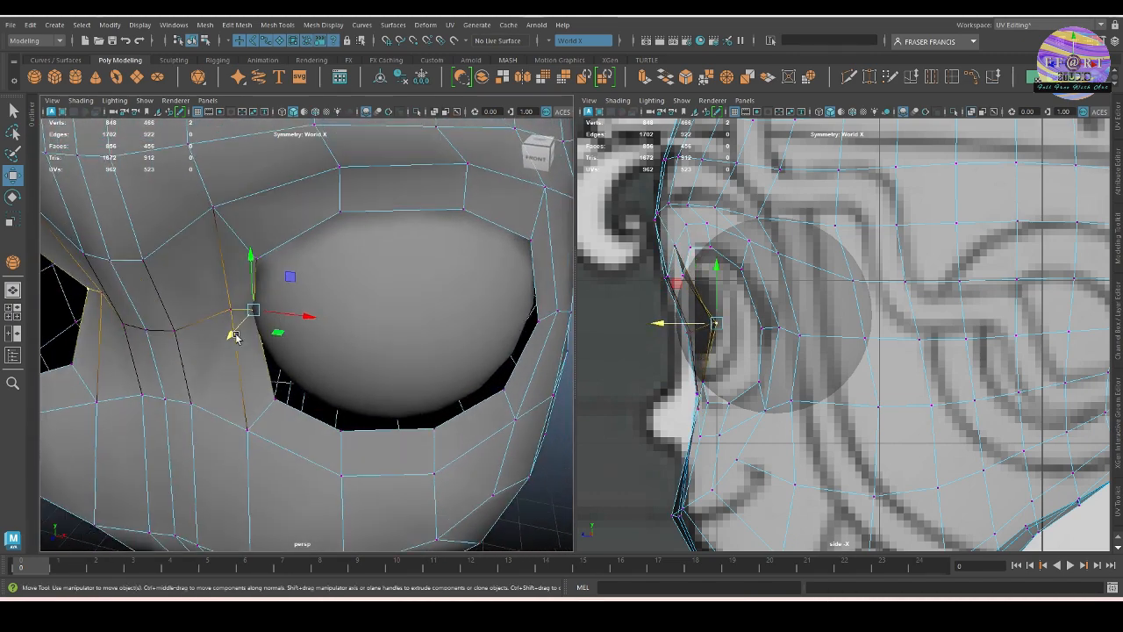
{"action": "left_click_drag", "start_coordinate": [225, 325], "coordinate": [243, 247], "text": "alt"}
{"action": "left_click", "coordinate": [269, 281]}
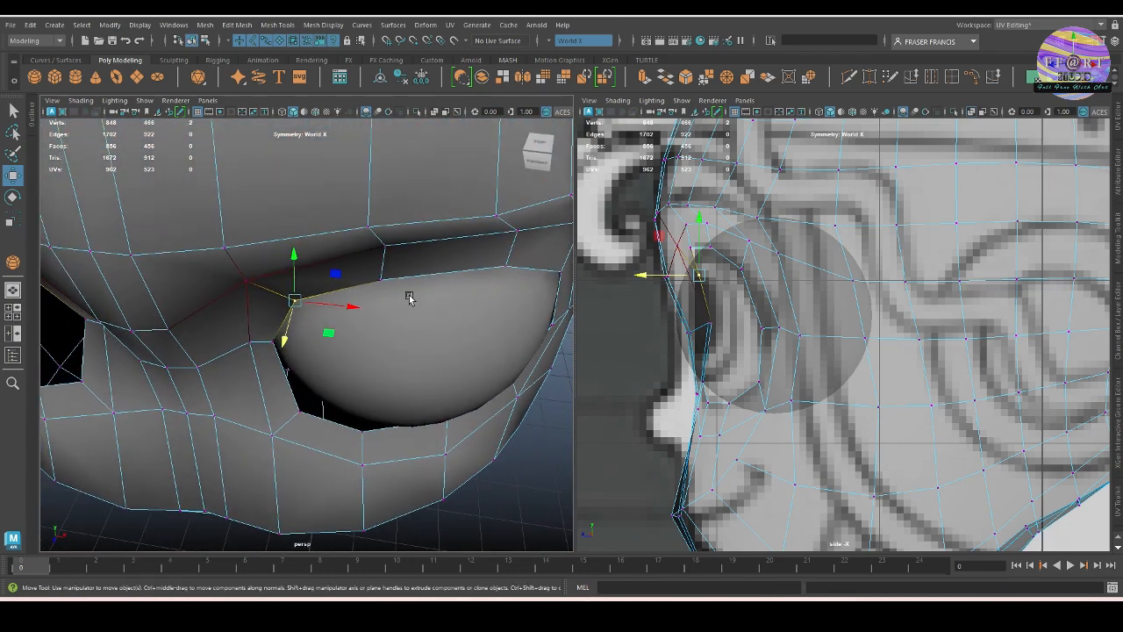
Select the lower rim vertices of the eye opening and adjust them in depth around the eyeball's underside.
{"action": "left_click_drag", "start_coordinate": [492, 213], "coordinate": [333, 391], "text": "alt"}
{"action": "left_click", "coordinate": [259, 345]}
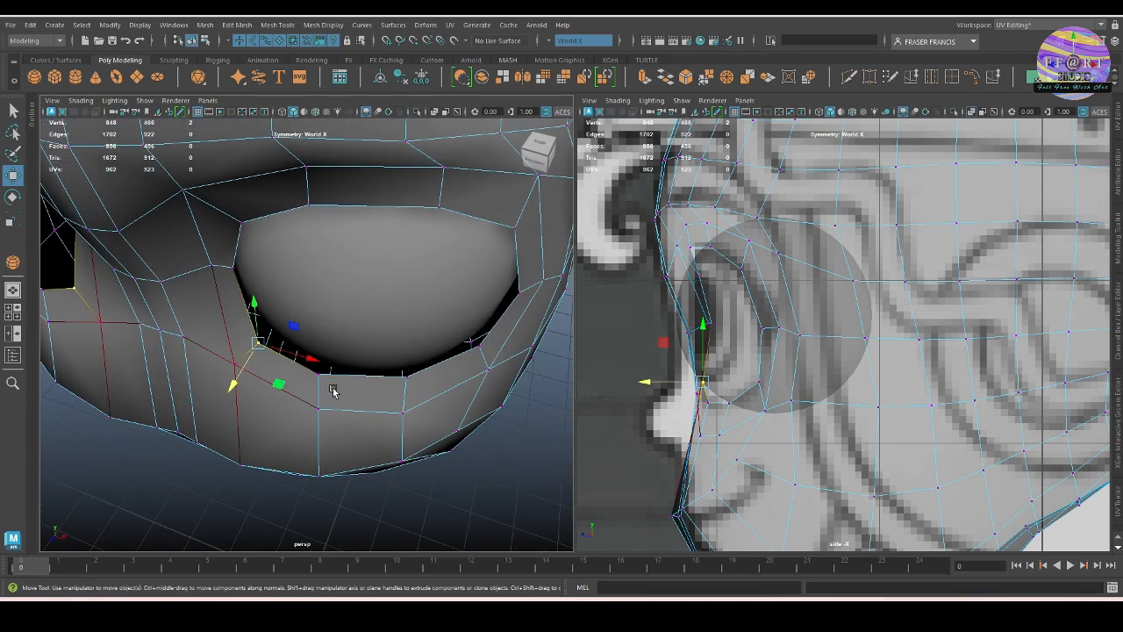
{"action": "double_click", "coordinate": [478, 346], "text": "shift"}
{"action": "left_click_drag", "start_coordinate": [456, 439], "coordinate": [452, 392], "text": "alt"}
{"action": "right_click_drag", "start_coordinate": [451, 391], "coordinate": [412, 389], "text": "alt"}
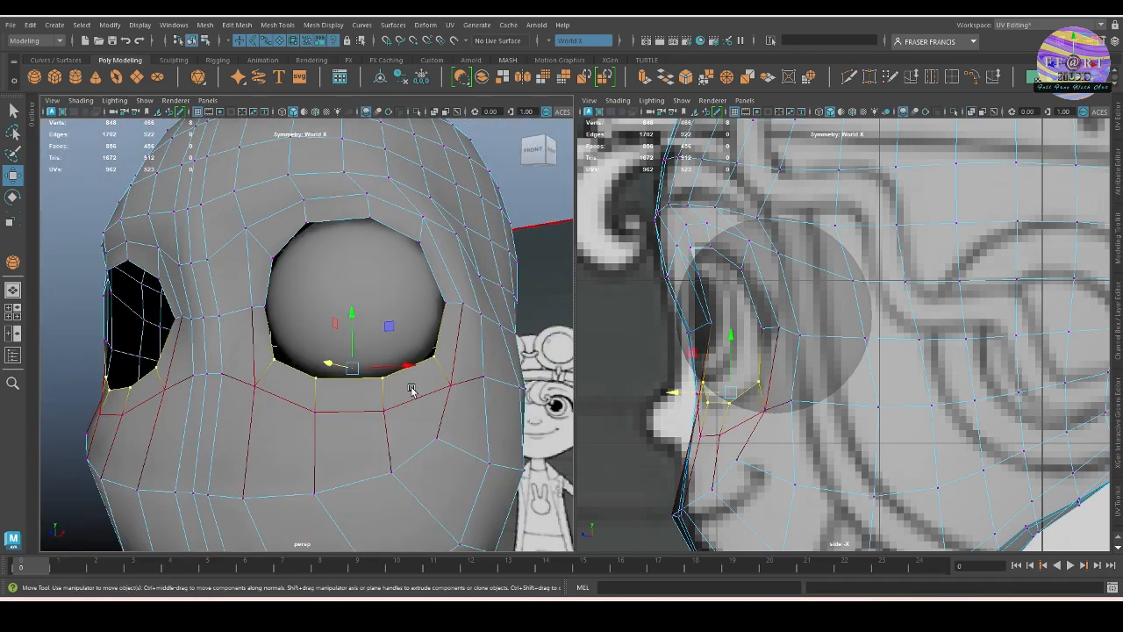
Select the full border edge loop of the eye openings and extrude it.
{"action": "left_click_drag", "start_coordinate": [411, 388], "coordinate": [430, 413], "text": "alt"}
{"action": "right_click_drag", "start_coordinate": [355, 361], "coordinate": [339, 416], "text": "alt"}
{"action": "left_click", "coordinate": [155, 269]}
{"action": "left_click", "coordinate": [339, 416]}
{"action": "left_click_drag", "start_coordinate": [339, 416], "coordinate": [405, 374], "text": "alt"}
{"action": "double_click", "coordinate": [339, 398]}
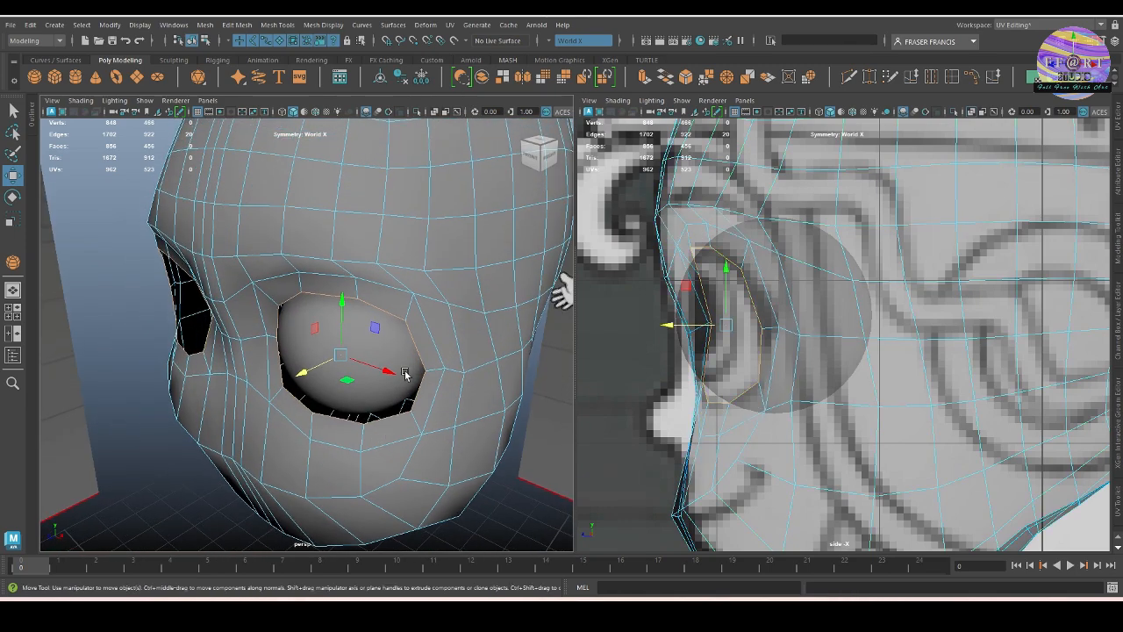
{"action": "left_click", "coordinate": [645, 77]}
Push the extruded rim edges back into the head and scale them flat along the depth axis.
{"action": "left_click_drag", "start_coordinate": [290, 389], "coordinate": [336, 338], "text": "alt"}
{"action": "key", "text": "w"}
{"action": "right_click_drag", "start_coordinate": [336, 338], "coordinate": [271, 351], "text": "alt"}
{"action": "left_click_drag", "start_coordinate": [271, 351], "coordinate": [300, 349], "text": "alt"}
{"action": "left_click_drag", "start_coordinate": [394, 386], "coordinate": [424, 354], "text": "alt"}
{"action": "left_click_drag", "start_coordinate": [386, 416], "coordinate": [328, 415], "text": "alt"}
{"action": "left_click", "coordinate": [432, 434]}
{"action": "key", "text": "r"}
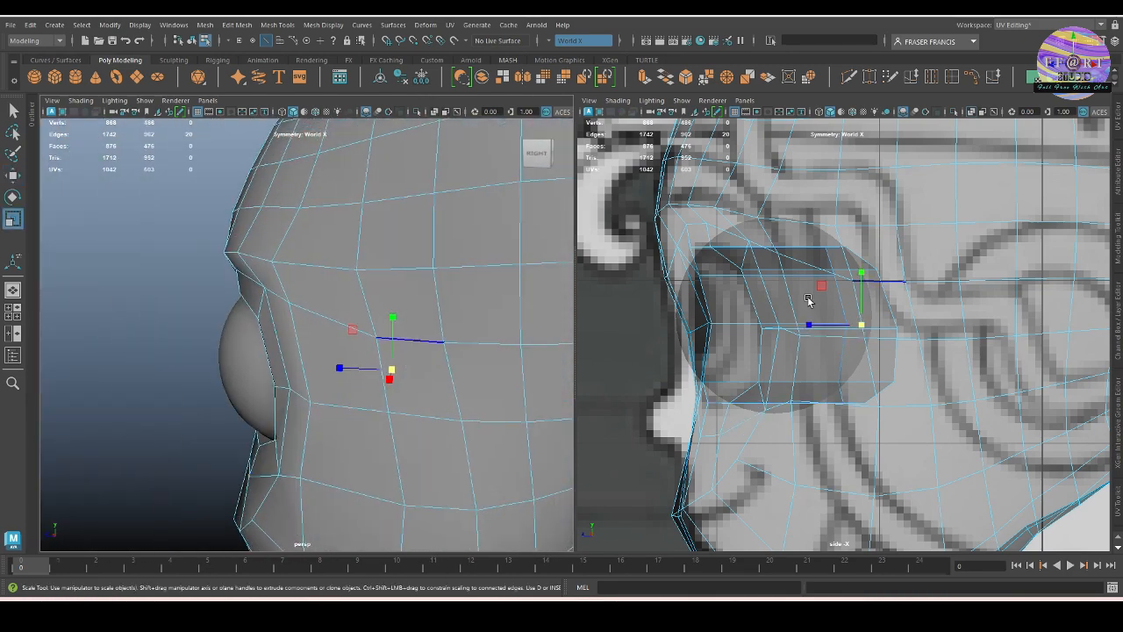
{"action": "left_click_drag", "start_coordinate": [344, 365], "coordinate": [421, 403]}
Insert supporting edge loops just inside the rim of the eye opening with the Multi-Cut tool.
{"action": "right_click_drag", "start_coordinate": [423, 403], "coordinate": [536, 349]}
{"action": "left_click", "coordinate": [536, 348]}
{"action": "left_click_drag", "start_coordinate": [536, 349], "coordinate": [420, 367], "text": "alt"}
{"action": "left_click", "coordinate": [491, 434]}
{"action": "right_click_drag", "start_coordinate": [421, 368], "coordinate": [459, 391], "text": "alt"}
{"action": "middle_click_drag", "start_coordinate": [459, 391], "coordinate": [465, 448], "text": "alt"}
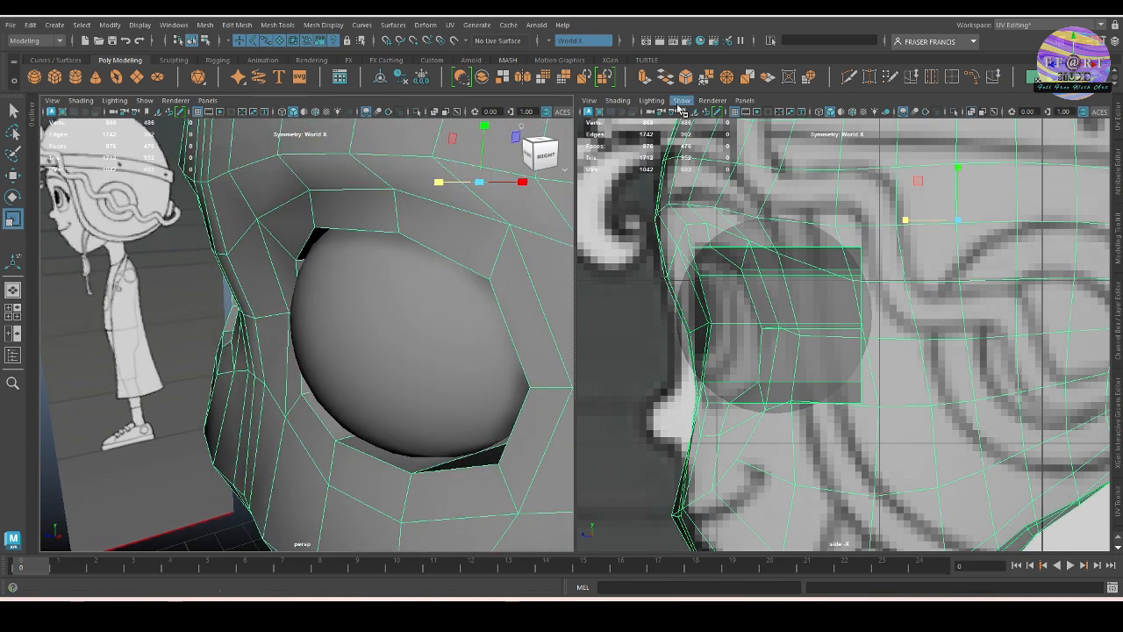
{"action": "left_click", "coordinate": [850, 76]}
{"action": "left_click_drag", "start_coordinate": [289, 374], "coordinate": [295, 392], "text": "alt"}
{"action": "right_click_drag", "start_coordinate": [296, 391], "coordinate": [366, 426], "text": "alt"}
{"action": "left_click_drag", "start_coordinate": [366, 426], "coordinate": [333, 391], "text": "alt"}
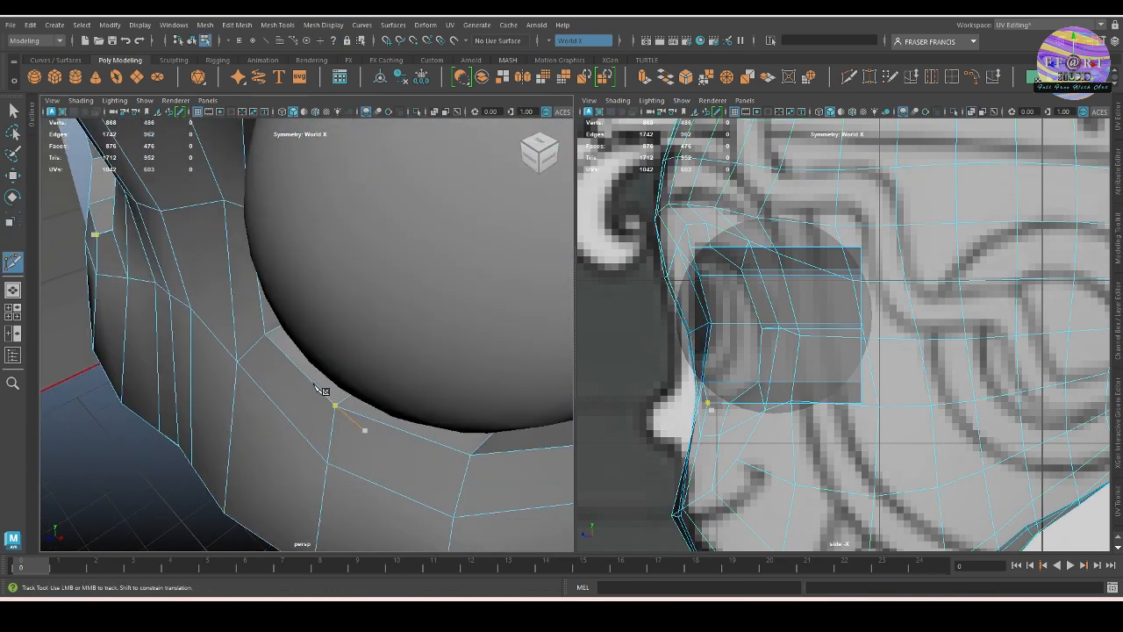
{"action": "middle_click_drag", "start_coordinate": [334, 392], "coordinate": [323, 384], "text": "alt"}
{"action": "left_click", "coordinate": [323, 384], "text": "ctrl"}
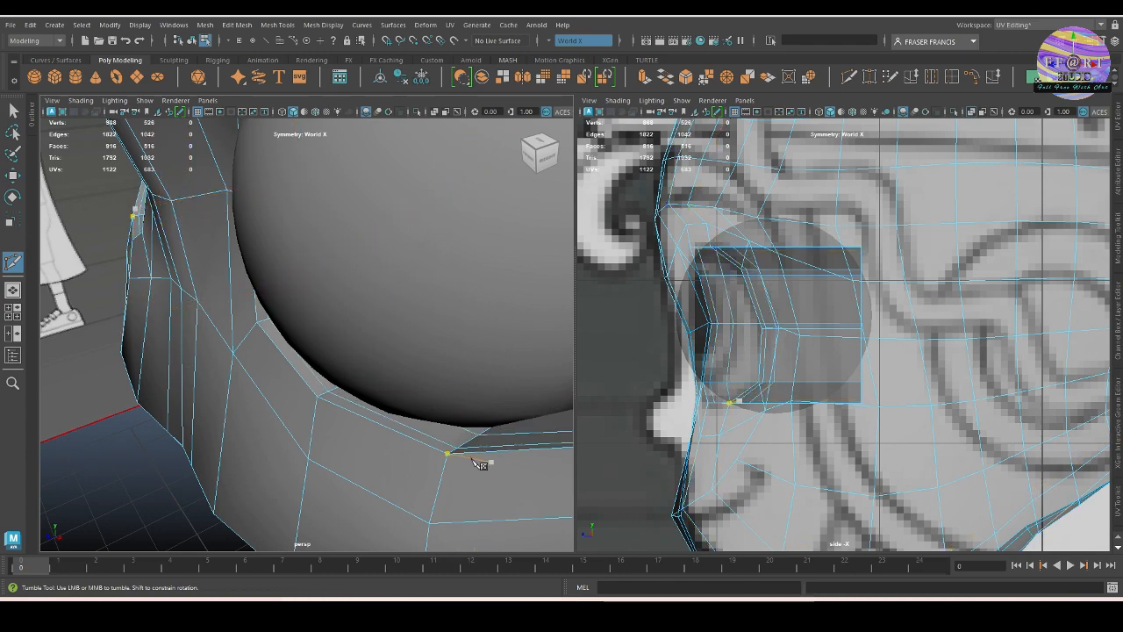
In the front view, move the face vertex beside the inner corner of the eye opening toward the nose.
{"action": "right_click_drag", "start_coordinate": [474, 460], "coordinate": [374, 409], "text": "alt"}
{"action": "left_click_drag", "start_coordinate": [374, 409], "coordinate": [395, 406], "text": "alt"}
{"action": "left_click_drag", "start_coordinate": [281, 399], "coordinate": [123, 360], "text": "alt"}
{"action": "right_click_drag", "start_coordinate": [149, 379], "coordinate": [270, 368], "text": "alt"}
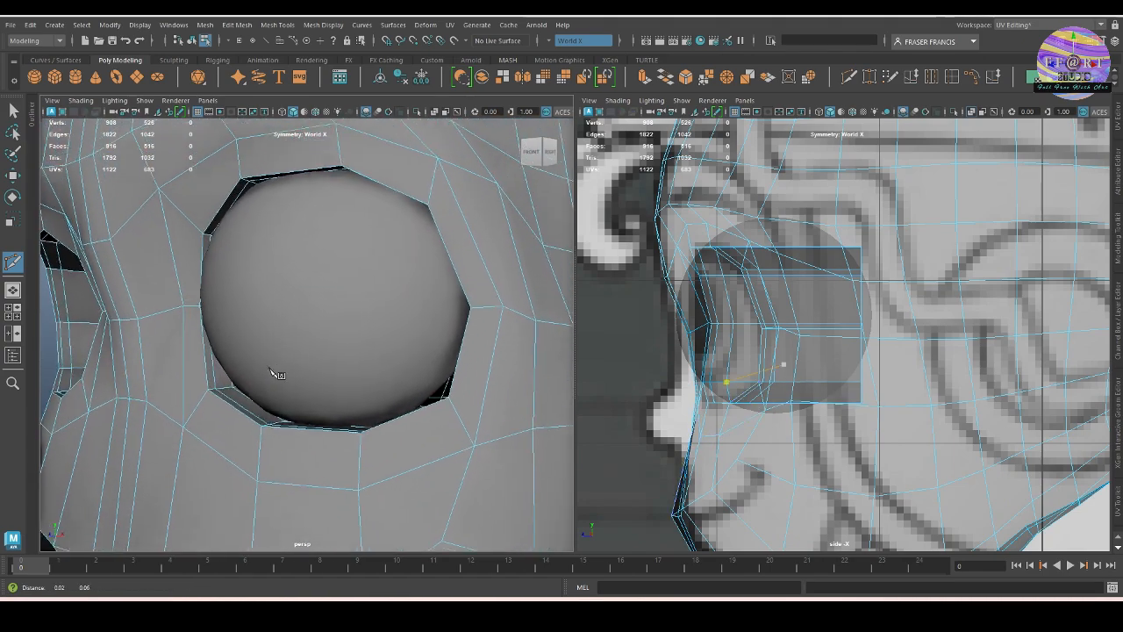
{"action": "left_click_drag", "start_coordinate": [270, 368], "coordinate": [356, 446], "text": "alt"}
{"action": "right_click_drag", "start_coordinate": [357, 447], "coordinate": [311, 422], "text": "alt"}
{"action": "left_click_drag", "start_coordinate": [311, 421], "coordinate": [336, 421], "text": "alt"}
{"action": "key", "text": "space"}
{"action": "middle_click_drag", "start_coordinate": [363, 432], "coordinate": [350, 426], "text": "alt"}
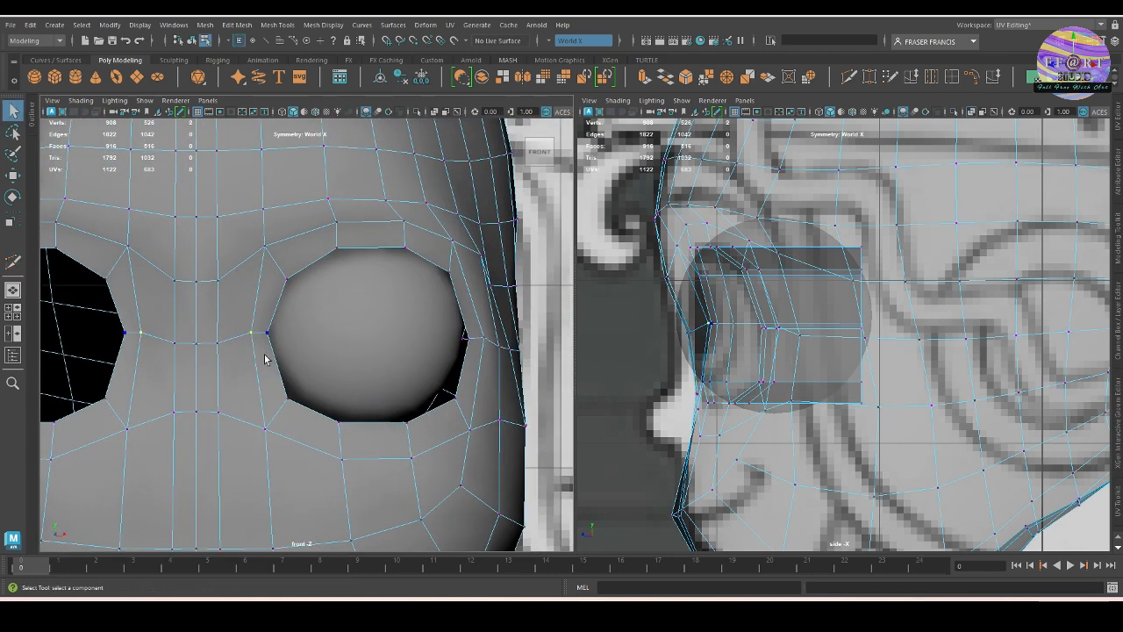
{"action": "key", "text": "w"}
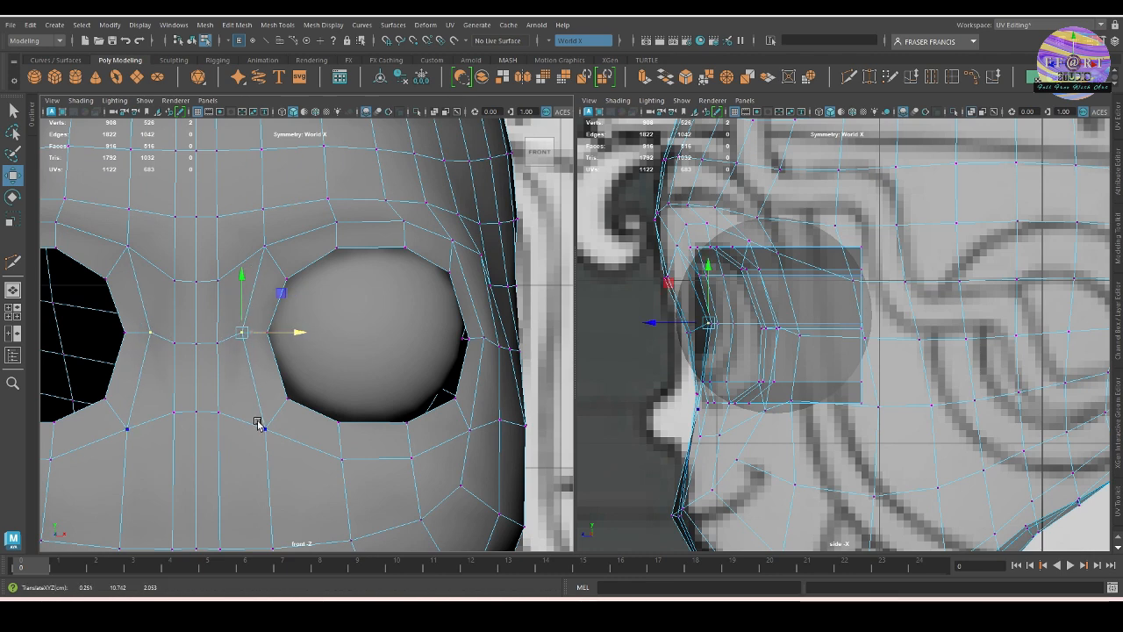
{"action": "left_click_drag", "start_coordinate": [257, 423], "coordinate": [306, 363], "text": "alt"}
{"action": "scroll", "coordinate": [307, 443], "scroll_direction": "down", "scroll_amount": 3}
Fit the inner corner rim vertex against the eyeball in the perspective view and turn on smooth mesh preview.
{"action": "key", "text": "space"}
{"action": "left_click_drag", "start_coordinate": [332, 399], "coordinate": [373, 397], "text": "alt"}
{"action": "left_click_drag", "start_coordinate": [250, 381], "coordinate": [293, 374]}
{"action": "left_click_drag", "start_coordinate": [357, 342], "coordinate": [326, 372]}
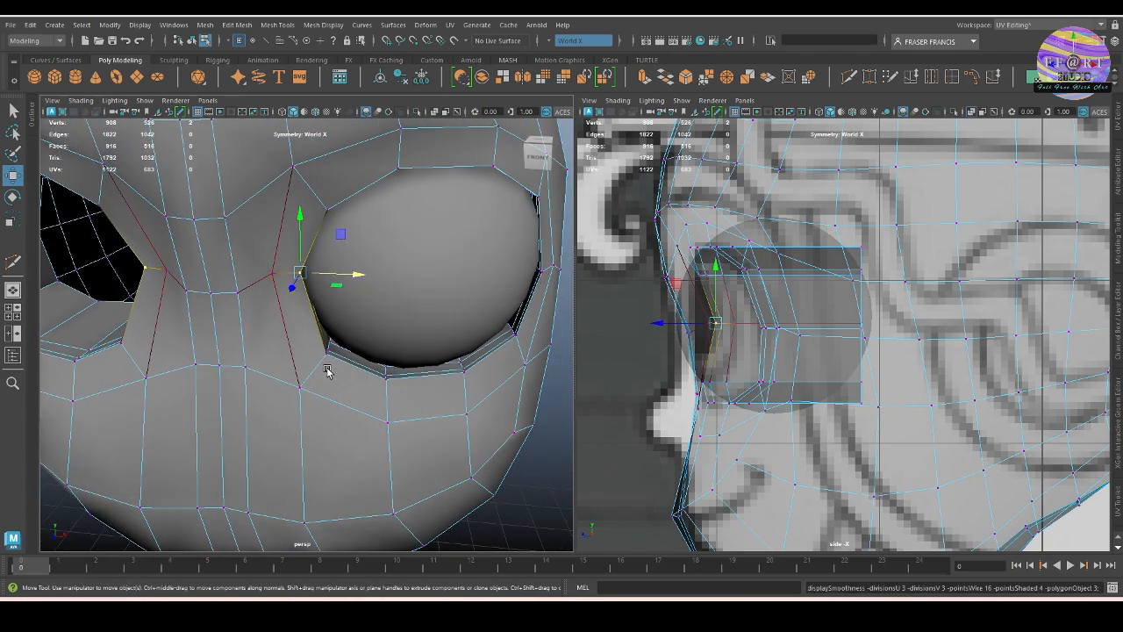
{"action": "key", "text": "3"}
{"action": "left_click_drag", "start_coordinate": [390, 387], "coordinate": [430, 438], "text": "alt"}
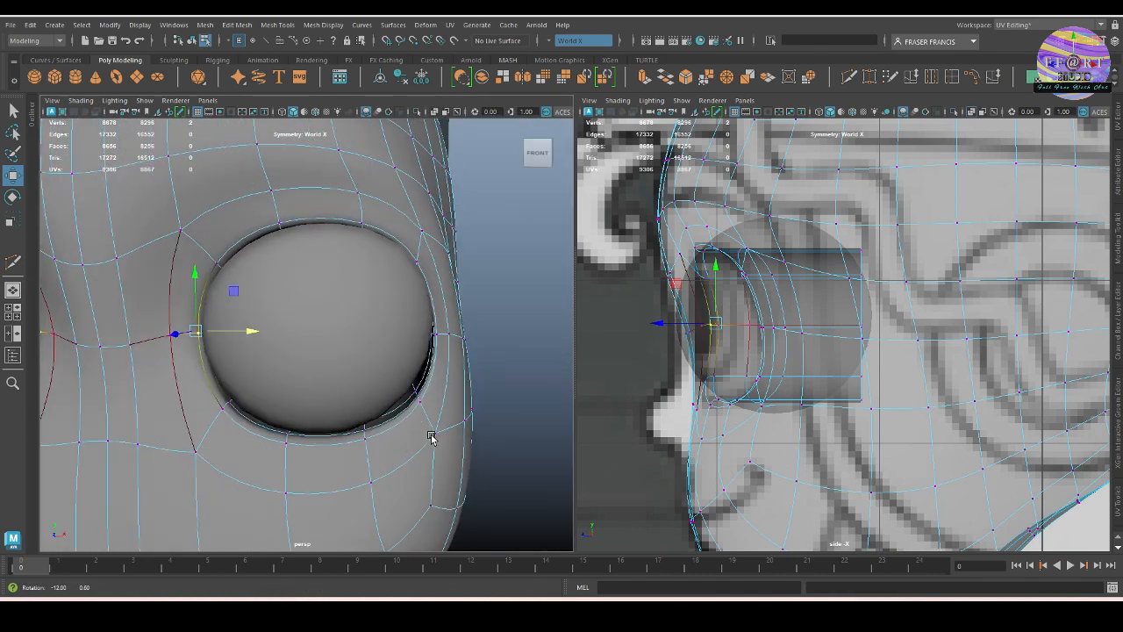
Try to raise the upper outer rim vertex of the eye opening with soft selection, and undo the change.
{"action": "left_click", "coordinate": [419, 260]}
{"action": "key", "text": "b"}
{"action": "left_click_drag", "start_coordinate": [418, 328], "coordinate": [530, 344]}
{"action": "left_click_drag", "start_coordinate": [420, 208], "coordinate": [425, 202]}
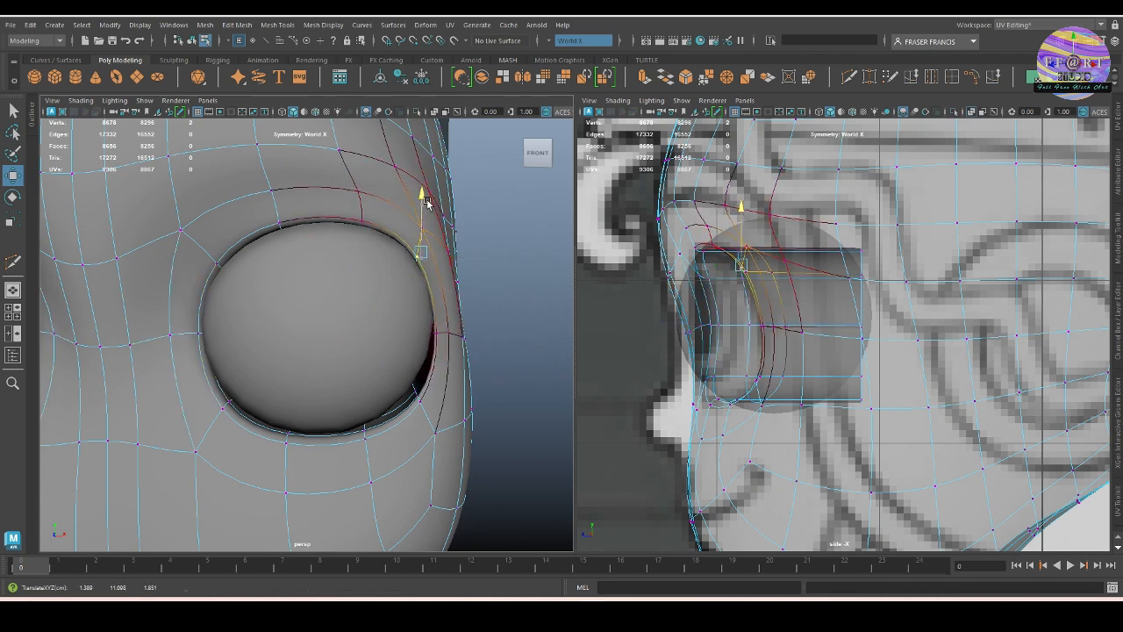
{"action": "left_click_drag", "start_coordinate": [420, 279], "coordinate": [363, 395], "text": "alt"}
{"action": "middle_click_drag", "start_coordinate": [355, 415], "coordinate": [354, 390], "text": "alt"}
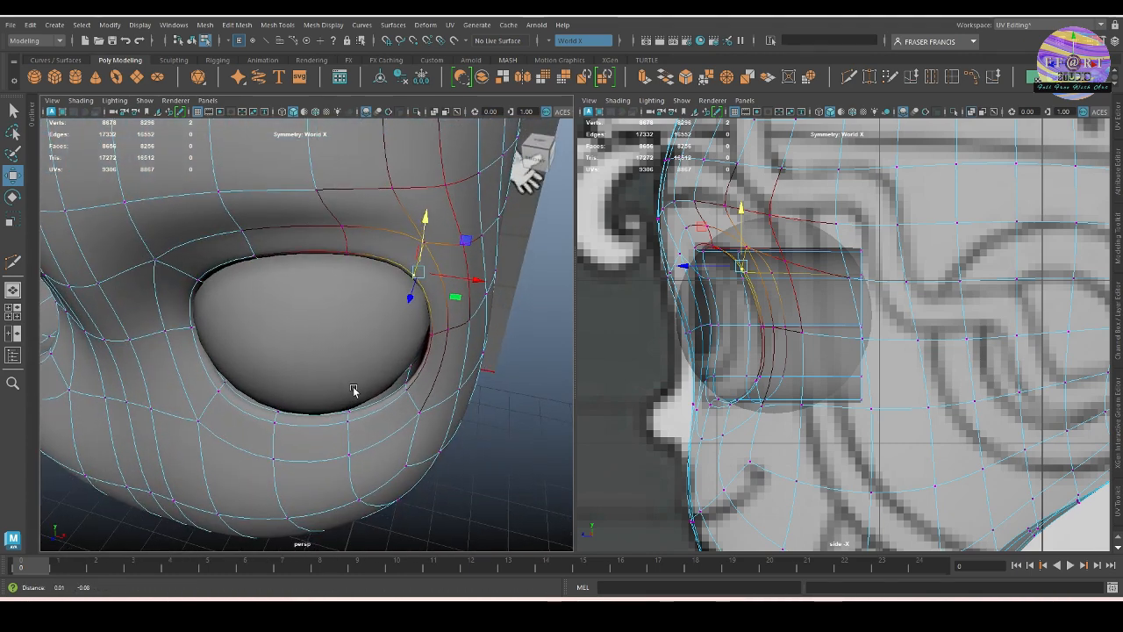
{"action": "left_click_drag", "start_coordinate": [354, 390], "coordinate": [325, 384], "text": "alt"}
{"action": "left_click", "coordinate": [230, 377]}
{"action": "key", "text": "ctrl+z"}
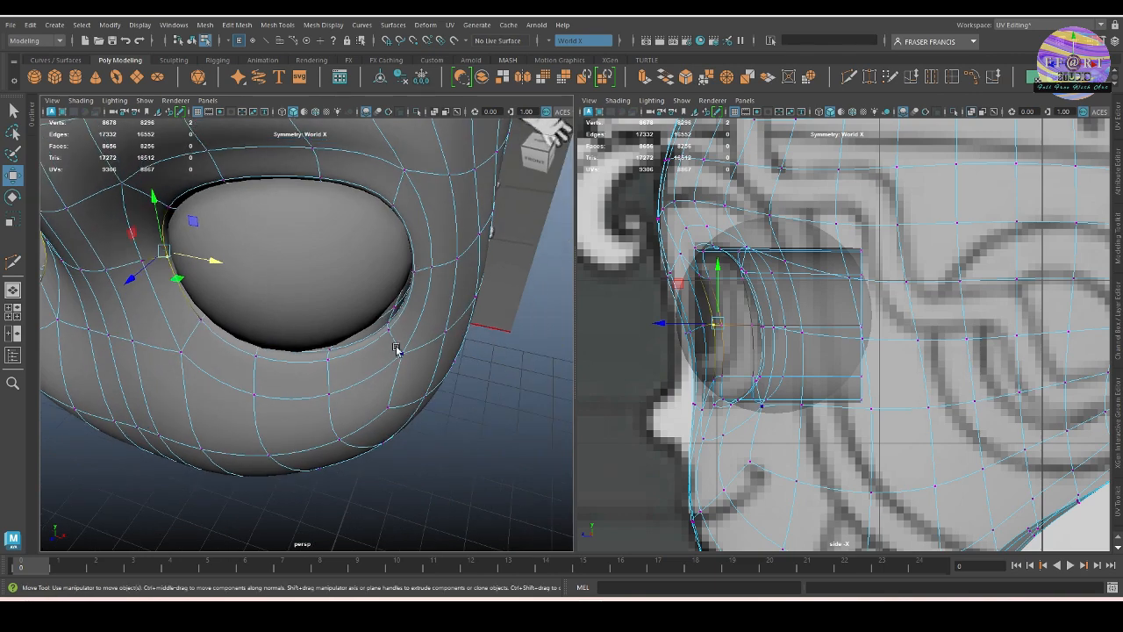
Select the lower outer rim vertex and the loop vertex just inside it, and adjust them to follow the eyeball.
{"action": "left_click", "coordinate": [391, 330]}
{"action": "left_click_drag", "start_coordinate": [394, 358], "coordinate": [364, 369], "text": "alt"}
{"action": "right_click_drag", "start_coordinate": [364, 328], "coordinate": [433, 356], "text": "alt"}
{"action": "left_click_drag", "start_coordinate": [434, 356], "coordinate": [399, 343], "text": "alt"}
{"action": "right_click_drag", "start_coordinate": [399, 343], "coordinate": [439, 380], "text": "alt"}
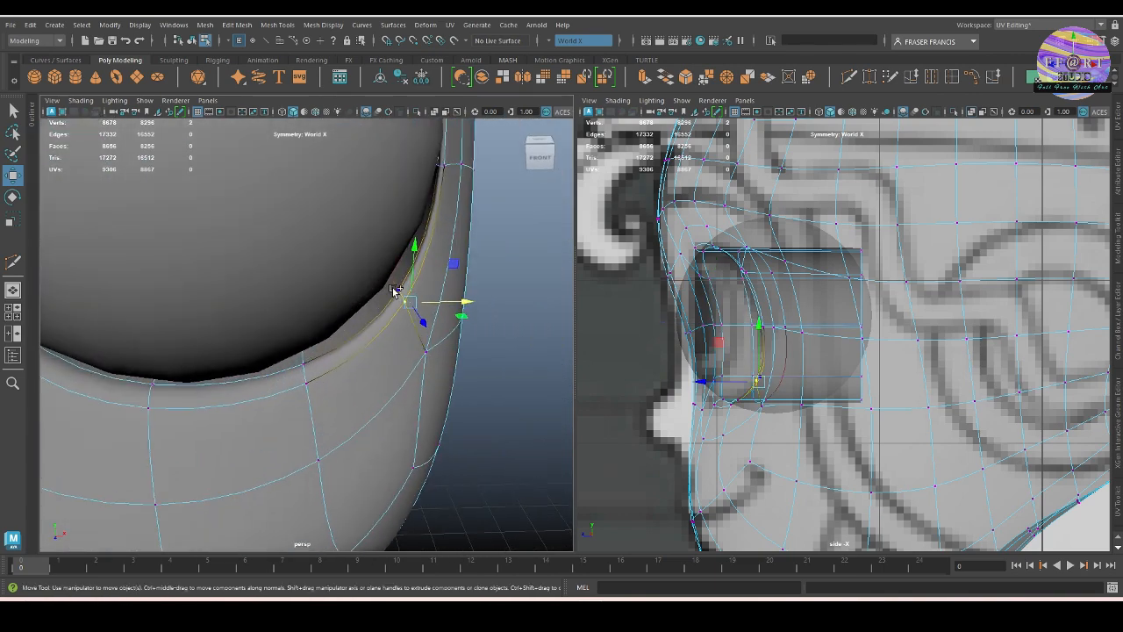
{"action": "left_click", "coordinate": [393, 290], "text": "shift"}
{"action": "left_click_drag", "start_coordinate": [429, 365], "coordinate": [419, 447], "text": "alt"}
Compare the smoothed eye opening and eyeball with the front reference drawing using X-ray display.
{"action": "key", "text": "space"}
{"action": "right_click_drag", "start_coordinate": [357, 350], "coordinate": [430, 401], "text": "alt"}
{"action": "middle_click_drag", "start_coordinate": [436, 369], "coordinate": [423, 365], "text": "alt"}
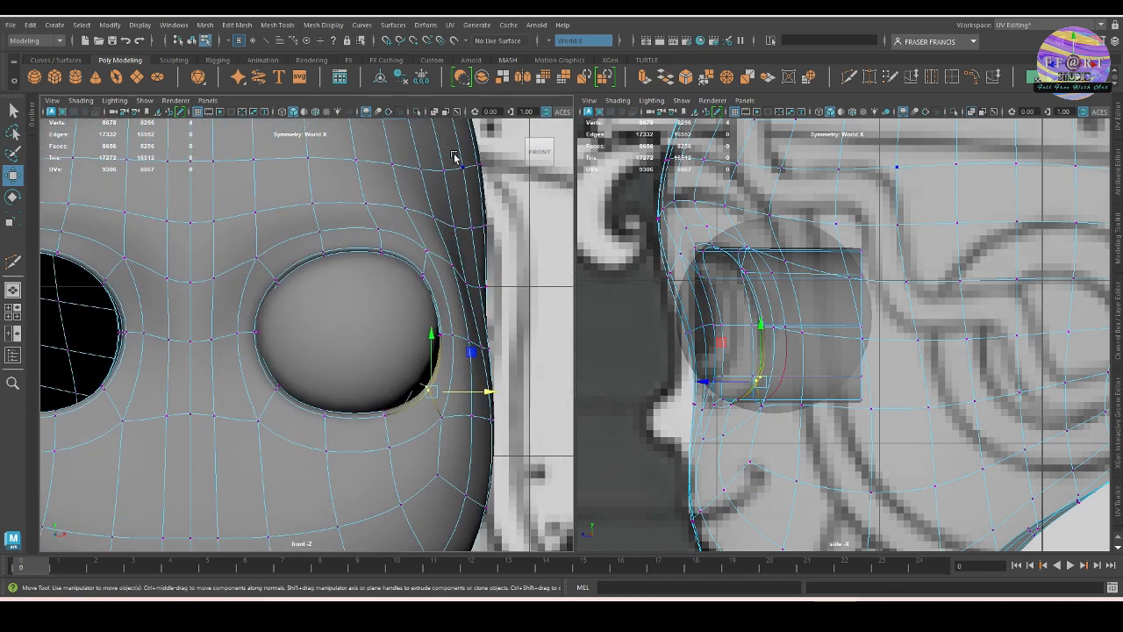
{"action": "left_click", "coordinate": [436, 114]}
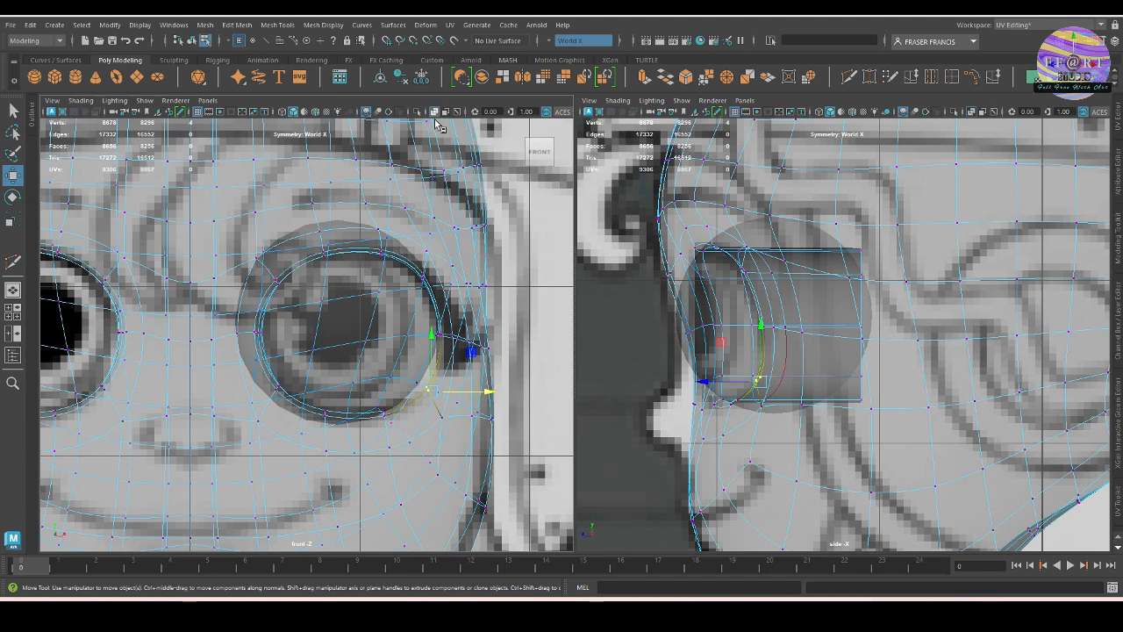
{"action": "right_click_drag", "start_coordinate": [376, 235], "coordinate": [415, 266], "text": "alt"}
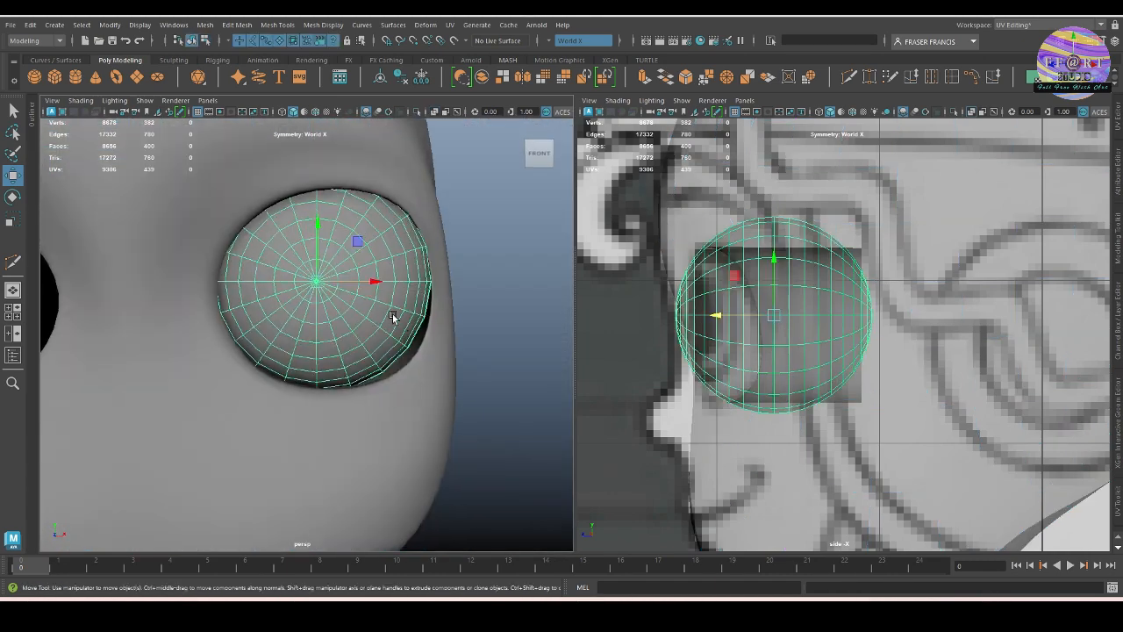
Move the eyeball sphere slightly back into the socket and scale it up a little to fill the eye opening.
{"action": "left_click_drag", "start_coordinate": [392, 317], "coordinate": [384, 312], "text": "alt"}
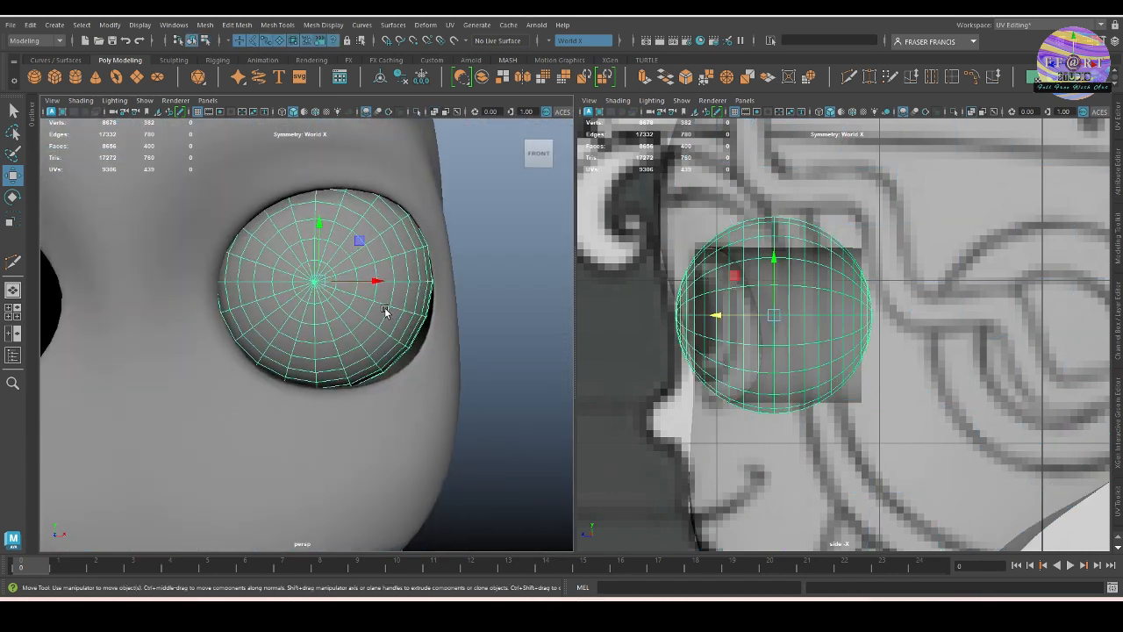
{"action": "left_click_drag", "start_coordinate": [316, 238], "coordinate": [334, 286]}
{"action": "left_click_drag", "start_coordinate": [333, 285], "coordinate": [497, 409], "text": "alt"}
{"action": "key", "text": "r"}
{"action": "left_click", "coordinate": [480, 365]}
{"action": "left_click_drag", "start_coordinate": [481, 365], "coordinate": [438, 389], "text": "alt"}
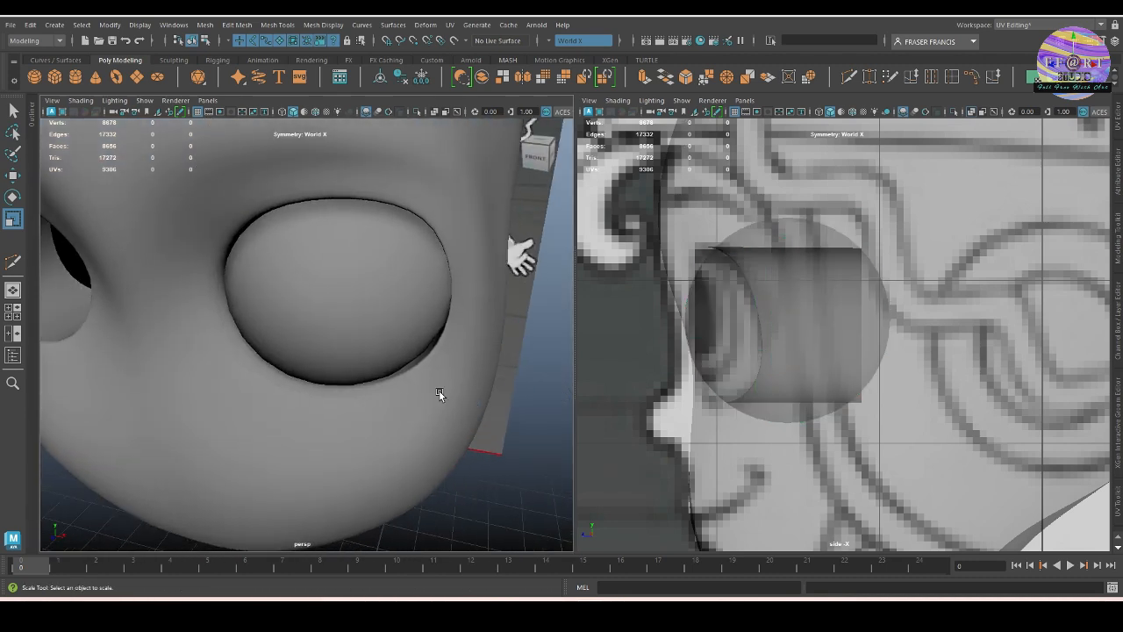
Show the head unsmoothed and nudge the brow vertex above the inner eye corner, comparing with undo and redo.
{"action": "left_click", "coordinate": [422, 396]}
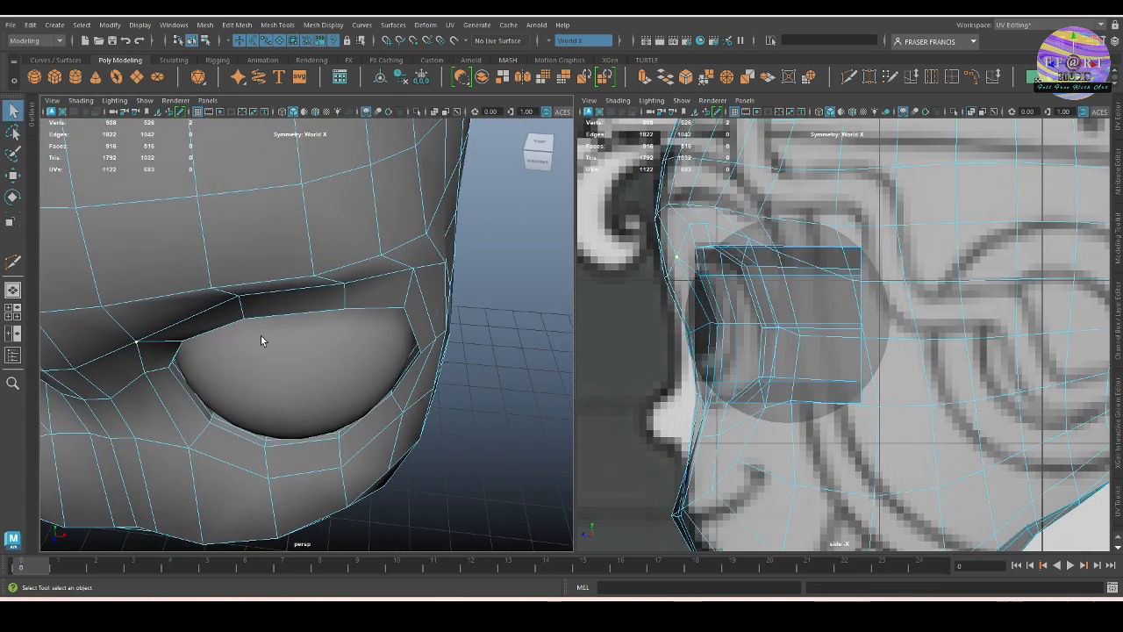
{"action": "key", "text": "ctrl+z"}
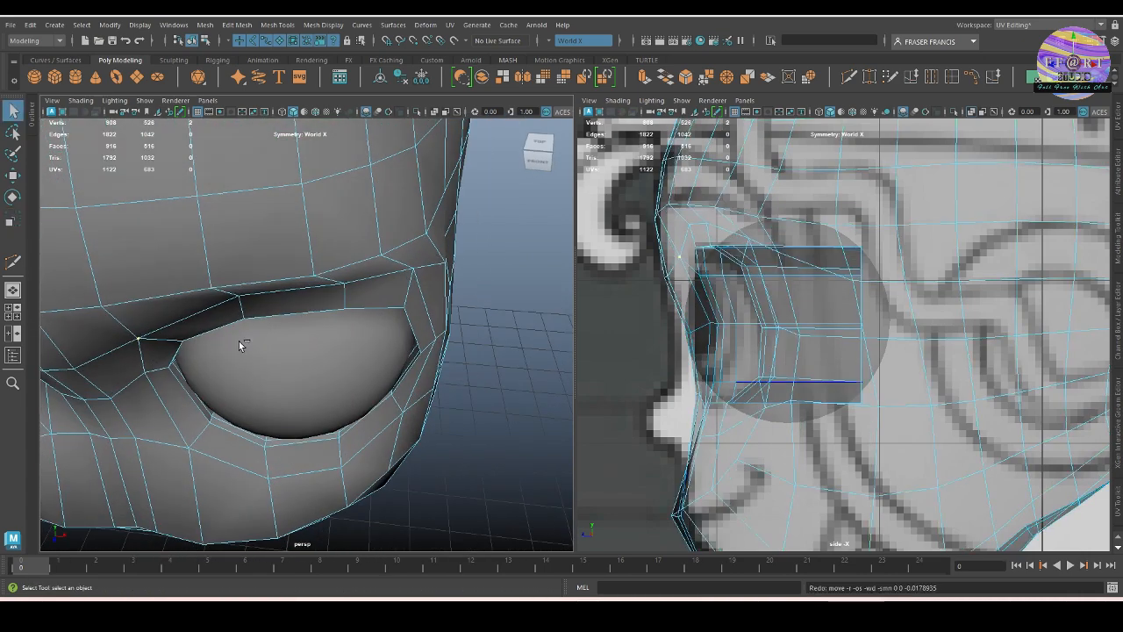
{"action": "left_click_drag", "start_coordinate": [252, 319], "coordinate": [281, 293], "text": "alt"}
Shift the brow vertex above the inner half of the eye slightly sideways and pull it forward to round out the brow.
{"action": "key", "text": "w"}
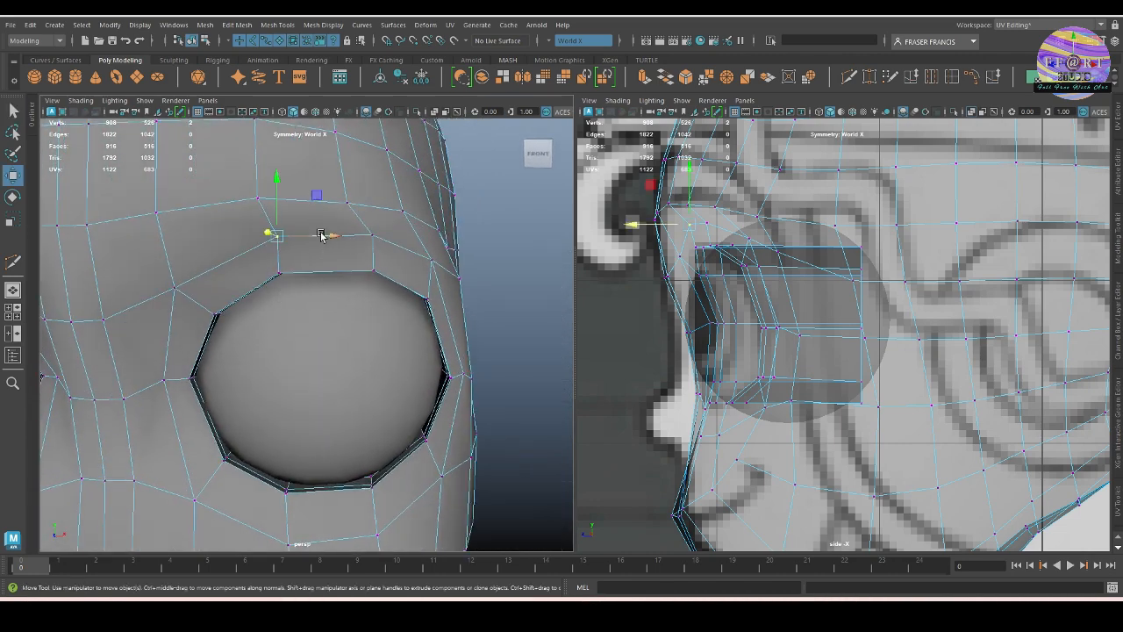
{"action": "left_click_drag", "start_coordinate": [321, 235], "coordinate": [315, 236]}
{"action": "middle_click_drag", "start_coordinate": [382, 247], "coordinate": [404, 239]}
{"action": "left_click_drag", "start_coordinate": [404, 238], "coordinate": [349, 329], "text": "alt"}
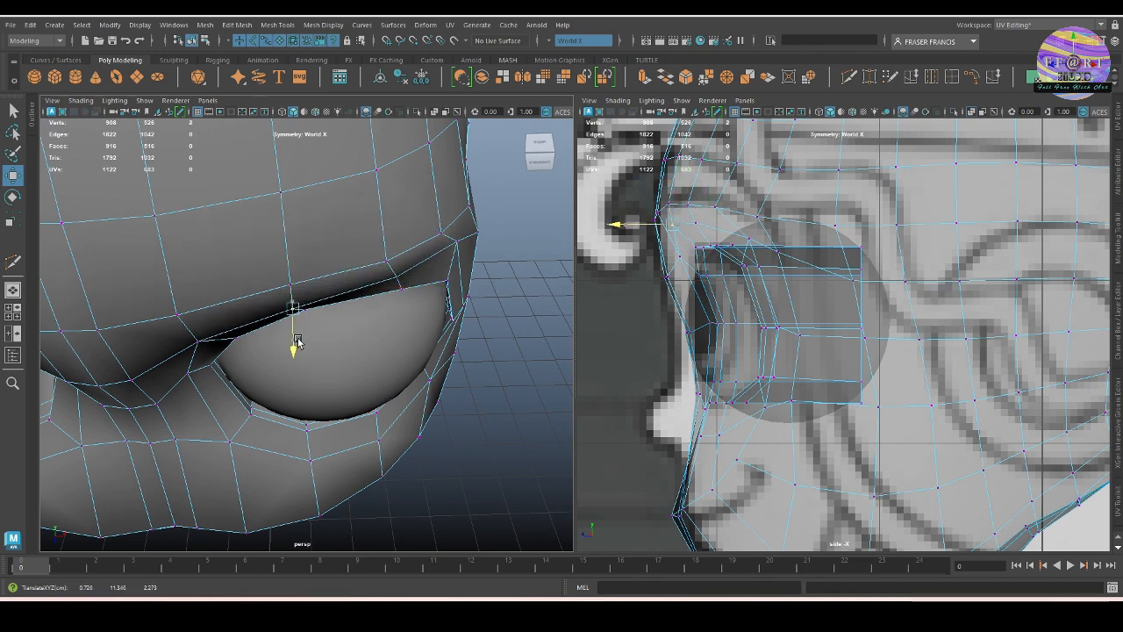
{"action": "left_click_drag", "start_coordinate": [296, 343], "coordinate": [346, 342], "text": "alt"}
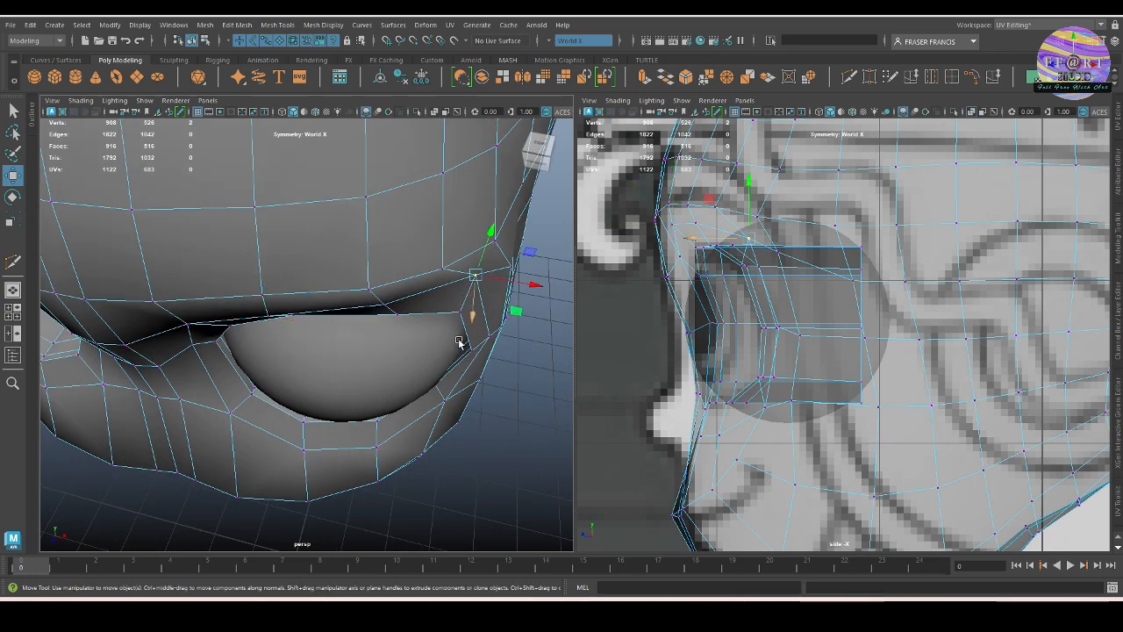
{"action": "left_click_drag", "start_coordinate": [458, 342], "coordinate": [350, 344], "text": "alt"}
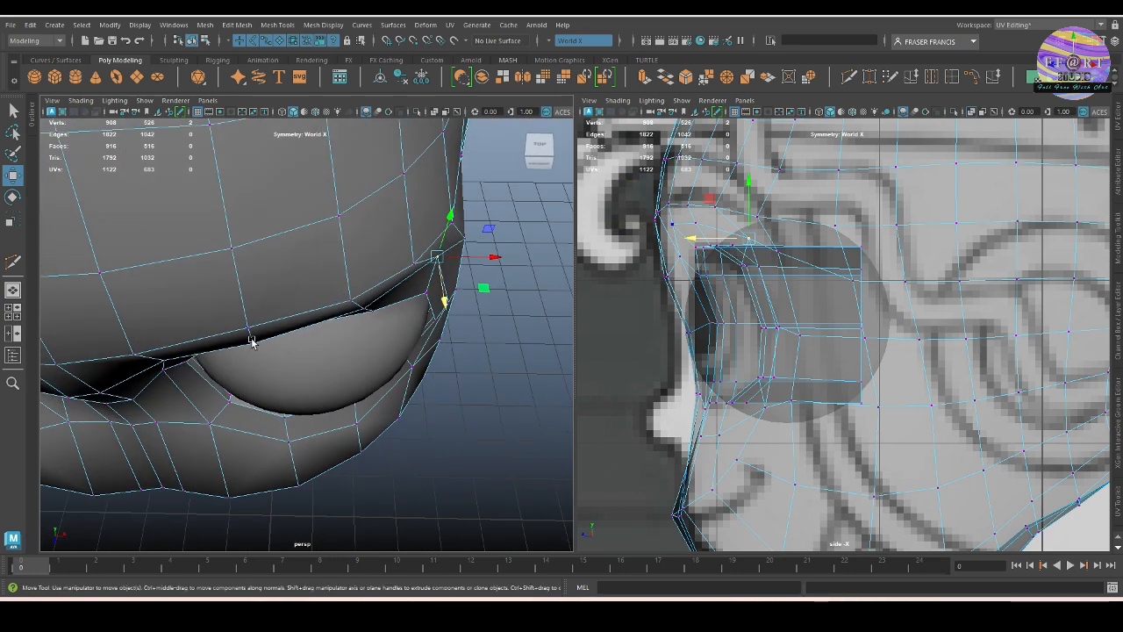
{"action": "left_click_drag", "start_coordinate": [251, 383], "coordinate": [247, 381]}
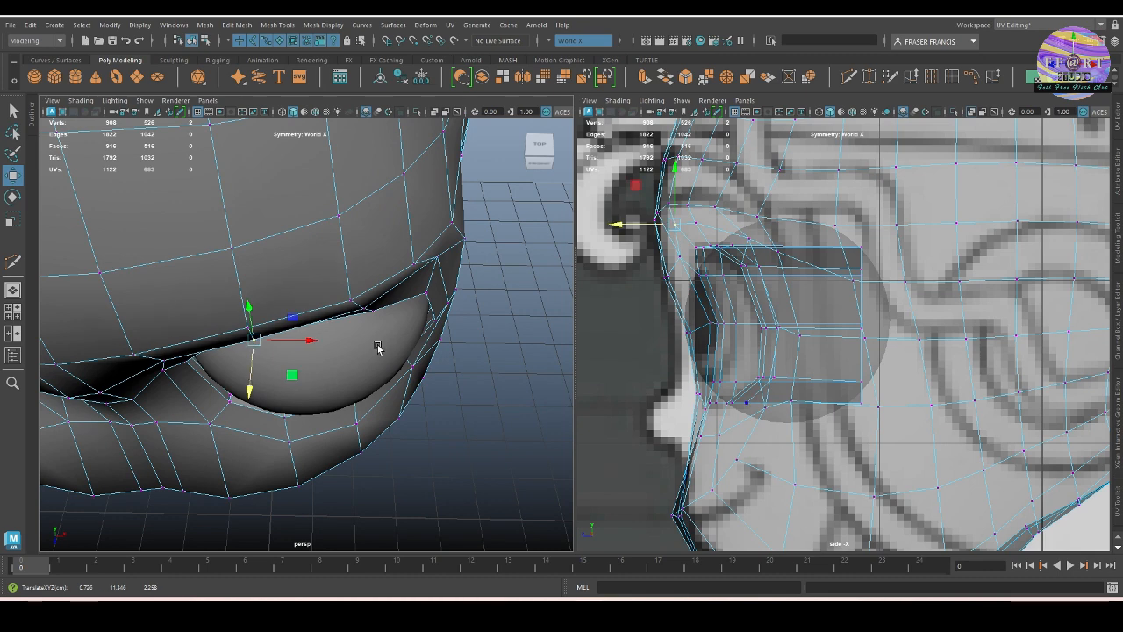
Pull the vertex above the outer eye corner slightly forward, following the curvature of the eyeball.
{"action": "left_click_drag", "start_coordinate": [378, 349], "coordinate": [178, 238], "text": "alt"}
{"action": "left_click_drag", "start_coordinate": [421, 379], "coordinate": [376, 282], "text": "alt"}
{"action": "left_click", "coordinate": [432, 281]}
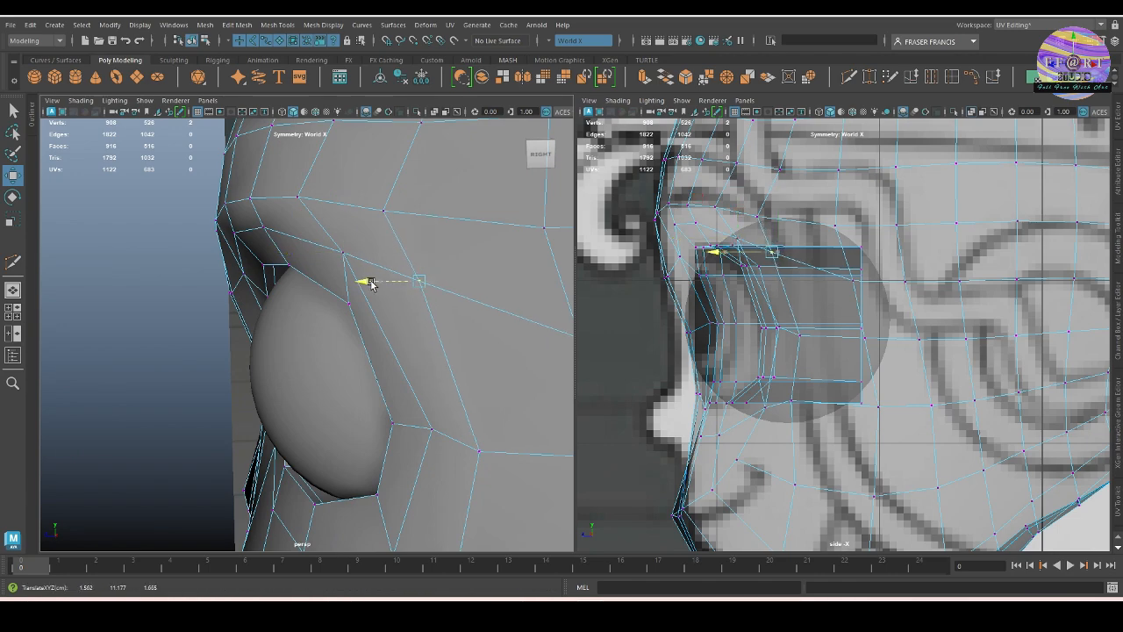
{"action": "left_click_drag", "start_coordinate": [394, 327], "coordinate": [325, 395], "text": "alt"}
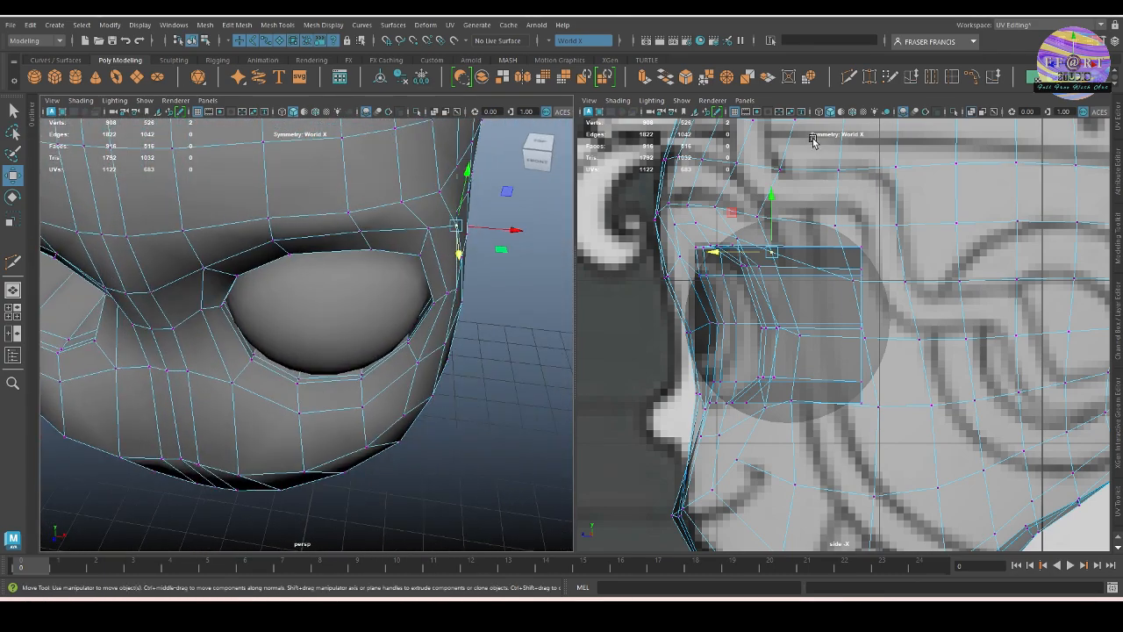
Insert two edge loops with Multi-Cut in the ring of faces surrounding the eye opening.
{"action": "key", "text": "ctrl+shift+x"}
{"action": "scroll", "coordinate": [309, 405], "scroll_direction": "up", "scroll_amount": 2}
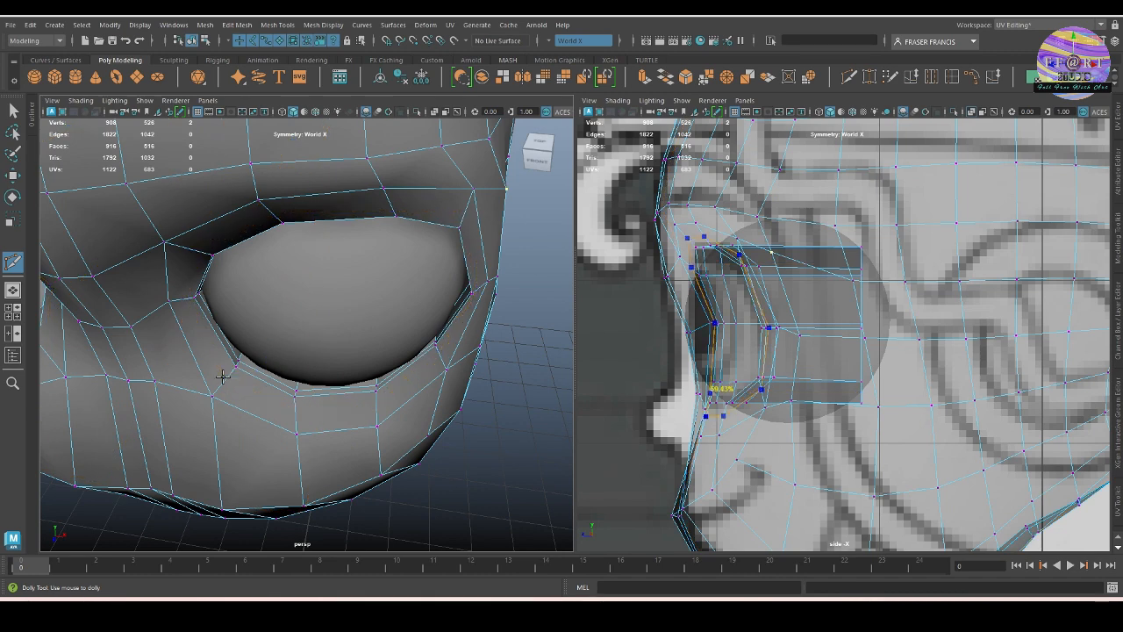
{"action": "left_click_drag", "start_coordinate": [223, 376], "coordinate": [202, 218], "text": "alt"}
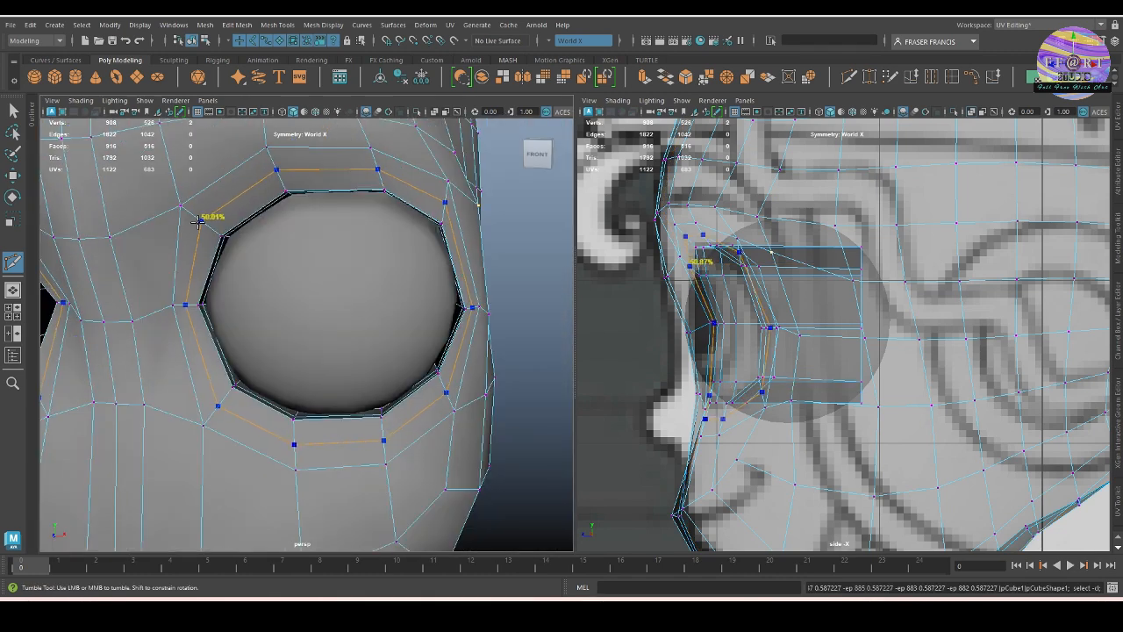
{"action": "left_click", "coordinate": [198, 221], "text": "ctrl"}
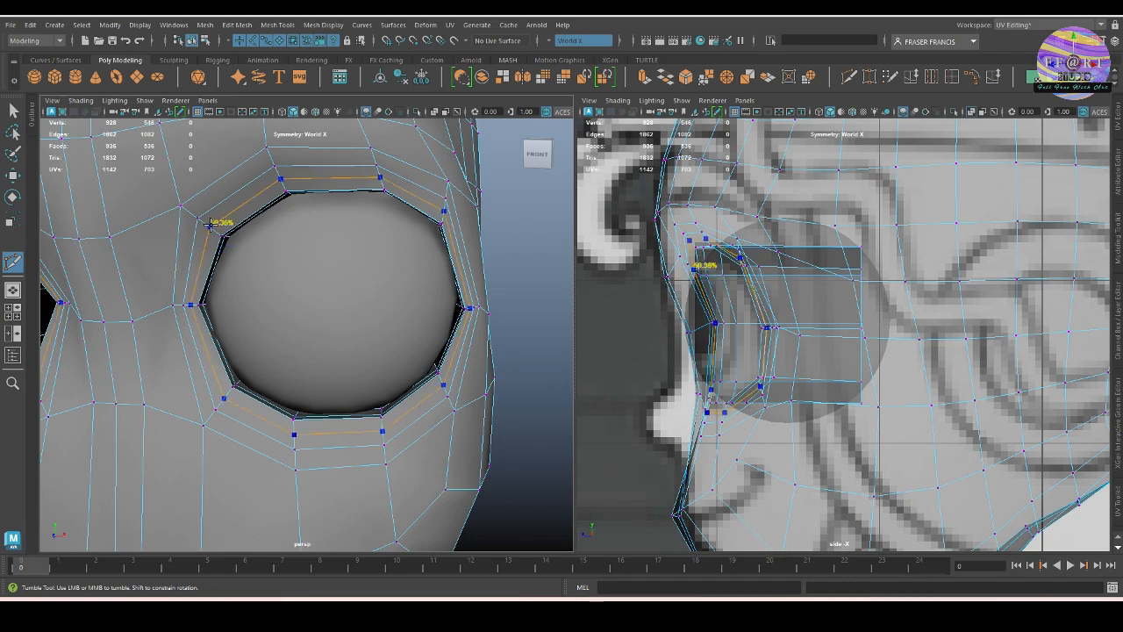
{"action": "left_click", "coordinate": [208, 219], "text": "ctrl"}
{"action": "mouse_move", "coordinate": [488, 398]}
{"action": "left_mouse_down", "text": "alt"}
{"action": "mouse_move", "coordinate": [472, 371]}
{"action": "mouse_move", "coordinate": [481, 389]}
{"action": "left_mouse_up", "text": "alt"}
{"action": "mouse_move", "coordinate": [390, 317]}
{"action": "left_mouse_down", "text": "alt"}
{"action": "mouse_move", "coordinate": [482, 407]}
{"action": "mouse_move", "coordinate": [492, 381]}
{"action": "mouse_move", "coordinate": [458, 304]}
{"action": "mouse_move", "coordinate": [388, 317]}
{"action": "left_mouse_up", "text": "alt"}
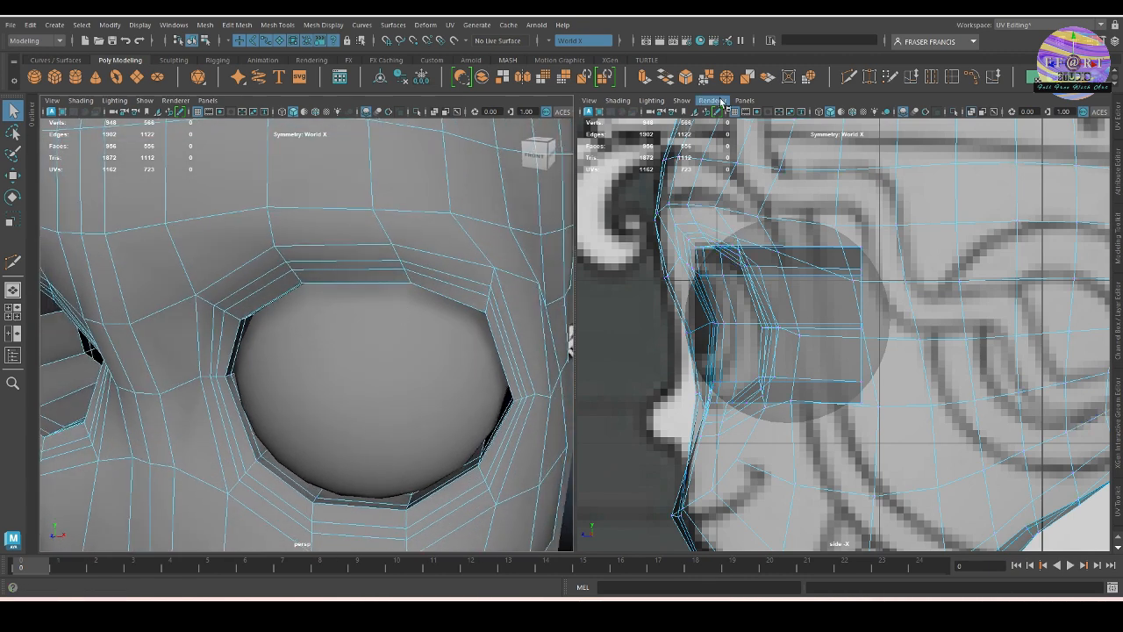
Insert another supporting edge loop with Multi-Cut close to the rim of the eye opening.
{"action": "left_click", "coordinate": [849, 77]}
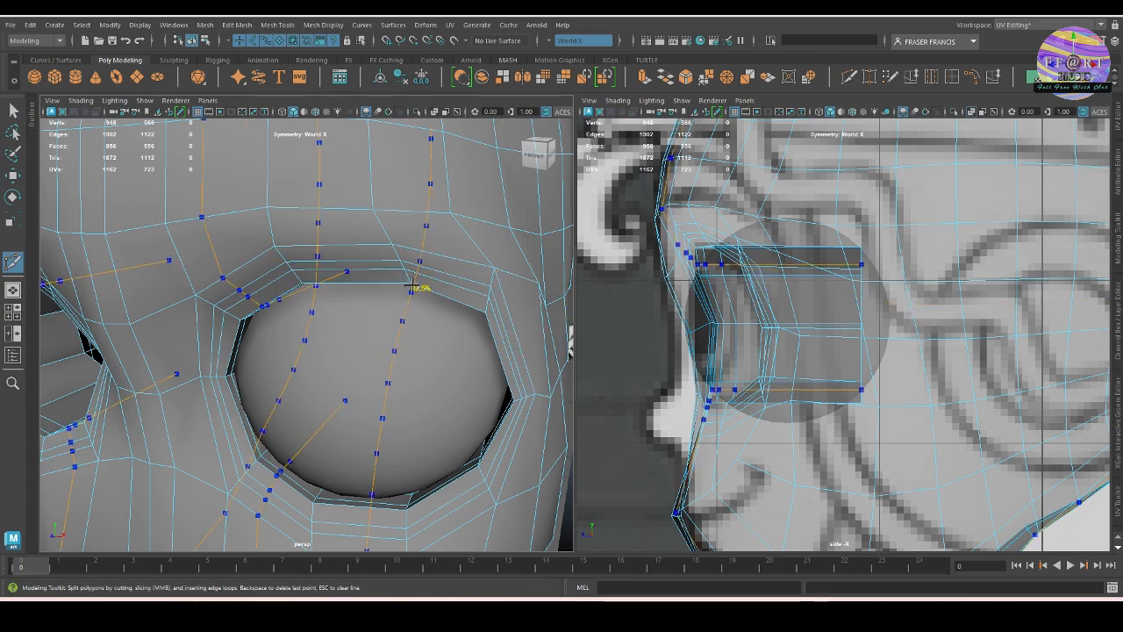
{"action": "left_click", "coordinate": [406, 277], "text": "ctrl"}
{"action": "left_click_drag", "start_coordinate": [406, 277], "coordinate": [386, 390], "text": "alt"}
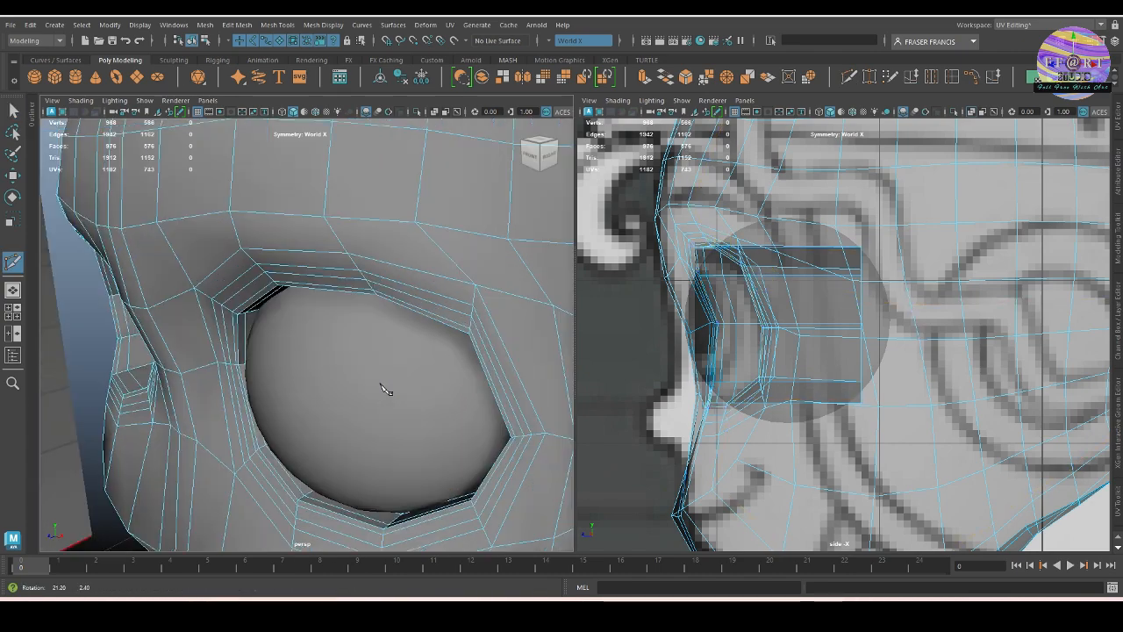
Undo the last soft-selection move of the upper eyelid rim vertices.
{"action": "left_click_drag", "start_coordinate": [380, 439], "coordinate": [346, 459], "text": "alt"}
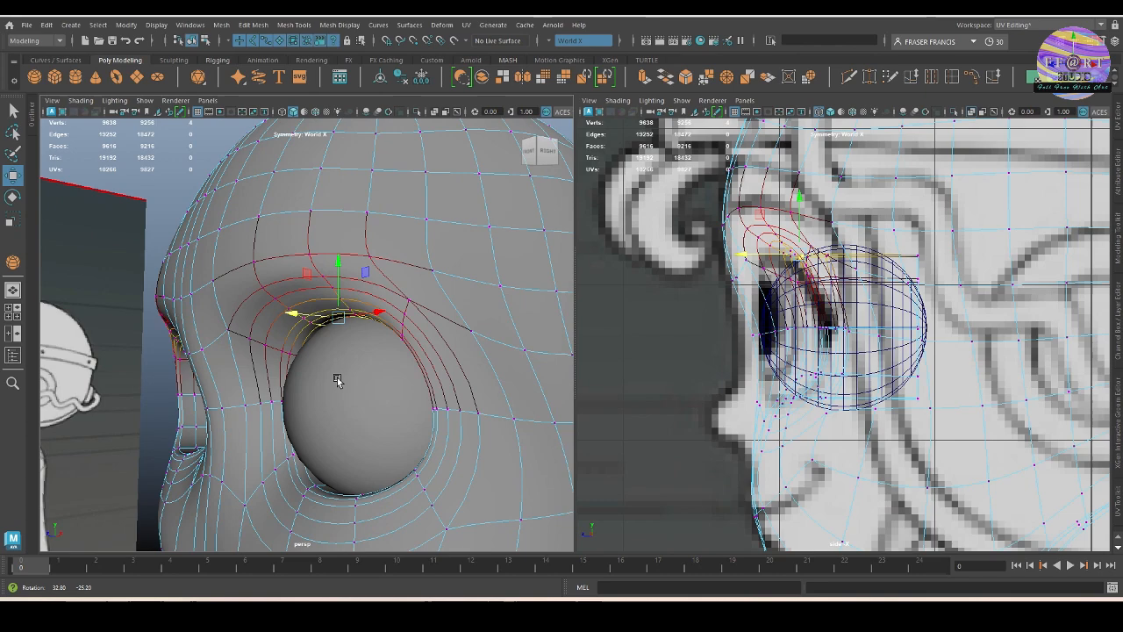
{"action": "left_click_drag", "start_coordinate": [322, 391], "coordinate": [358, 354], "text": "alt"}
{"action": "key", "text": "ctrl+z"}
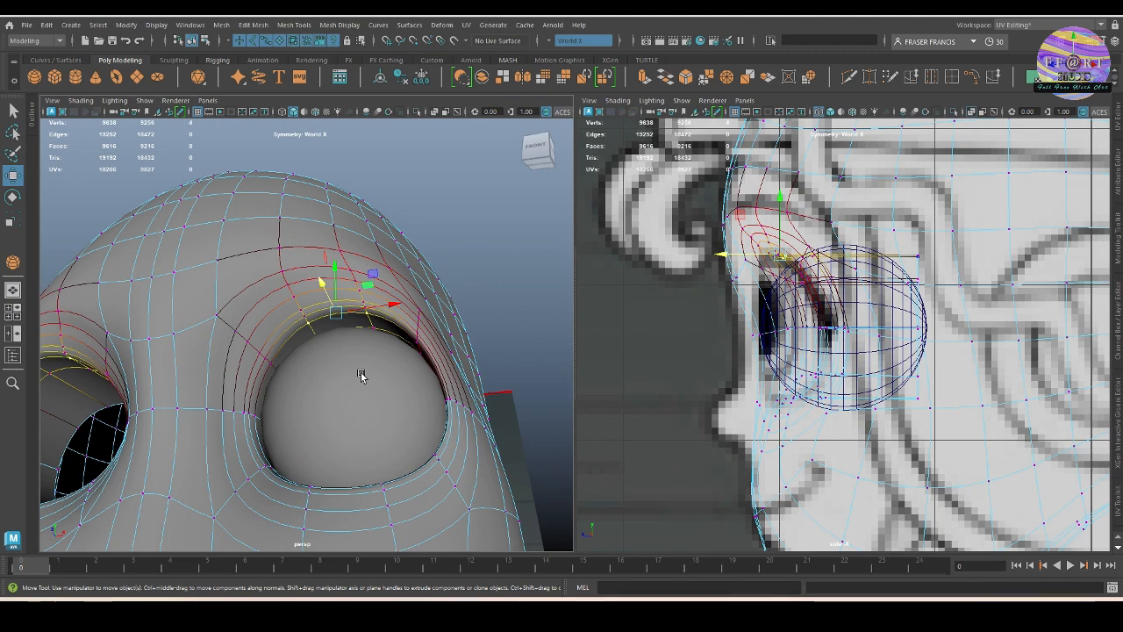
Scale up the eyeball sphere and move it slightly back into the socket to fill the eye opening.
{"action": "mouse_move", "coordinate": [360, 374]}
{"action": "left_mouse_down", "text": "alt"}
{"action": "mouse_move", "coordinate": [379, 393]}
{"action": "mouse_move", "coordinate": [358, 394]}
{"action": "mouse_move", "coordinate": [365, 427]}
{"action": "mouse_move", "coordinate": [368, 391]}
{"action": "left_mouse_up", "text": "alt"}
{"action": "key", "text": "F8"}
{"action": "left_click", "coordinate": [369, 399]}
{"action": "key", "text": "r"}
{"action": "mouse_move", "coordinate": [369, 391]}
{"action": "left_mouse_down", "text": "alt"}
{"action": "mouse_move", "coordinate": [341, 394]}
{"action": "mouse_move", "coordinate": [416, 371]}
{"action": "mouse_move", "coordinate": [389, 366]}
{"action": "mouse_move", "coordinate": [366, 380]}
{"action": "mouse_move", "coordinate": [387, 386]}
{"action": "mouse_move", "coordinate": [364, 397]}
{"action": "mouse_move", "coordinate": [390, 367]}
{"action": "mouse_move", "coordinate": [373, 358]}
{"action": "mouse_move", "coordinate": [375, 398]}
{"action": "mouse_move", "coordinate": [359, 345]}
{"action": "mouse_move", "coordinate": [364, 354]}
{"action": "mouse_move", "coordinate": [336, 325]}
{"action": "mouse_move", "coordinate": [360, 370]}
{"action": "mouse_move", "coordinate": [385, 380]}
{"action": "left_mouse_up", "text": "alt"}
{"action": "key", "text": "w"}
{"action": "left_click", "coordinate": [503, 369]}
{"action": "left_click_drag", "start_coordinate": [503, 369], "coordinate": [457, 392], "text": "alt"}
{"action": "left_click_drag", "start_coordinate": [353, 409], "coordinate": [359, 428], "text": "alt"}
Select the lower eyelid rim vertex and its neighbour with soft selection and move them slightly back toward the eyeball.
{"action": "left_click", "coordinate": [359, 428]}
{"action": "right_click_drag", "start_coordinate": [349, 413], "coordinate": [387, 394], "text": "alt"}
{"action": "middle_click_drag", "start_coordinate": [302, 394], "coordinate": [304, 357], "text": "alt"}
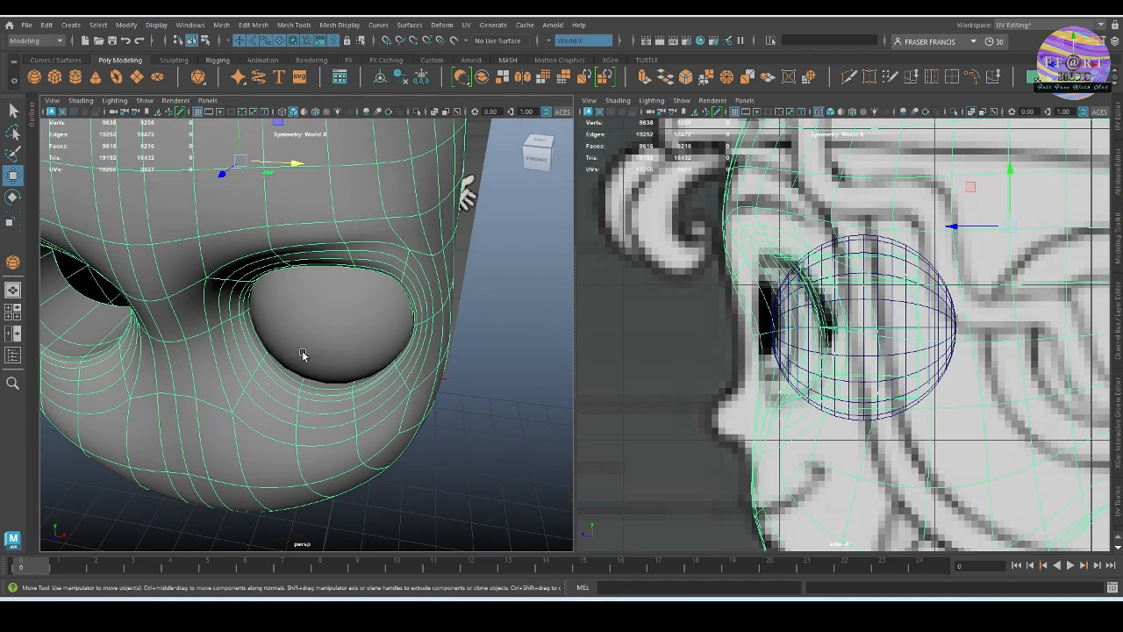
{"action": "right_click_drag", "start_coordinate": [304, 356], "coordinate": [359, 434], "text": "alt"}
{"action": "left_click", "coordinate": [315, 396]}
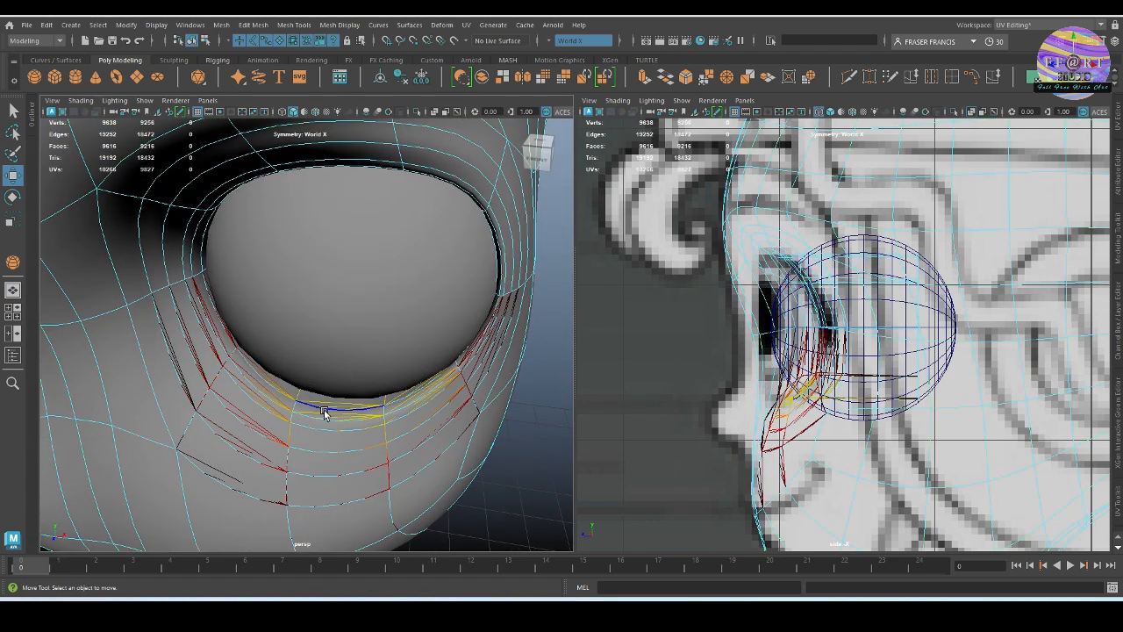
{"action": "left_click", "coordinate": [324, 411]}
{"action": "left_click_drag", "start_coordinate": [324, 411], "coordinate": [448, 450], "text": "alt"}
{"action": "key", "text": "b"}
{"action": "middle_click_drag", "start_coordinate": [320, 436], "coordinate": [305, 391]}
{"action": "right_click_drag", "start_coordinate": [297, 375], "coordinate": [265, 378]}
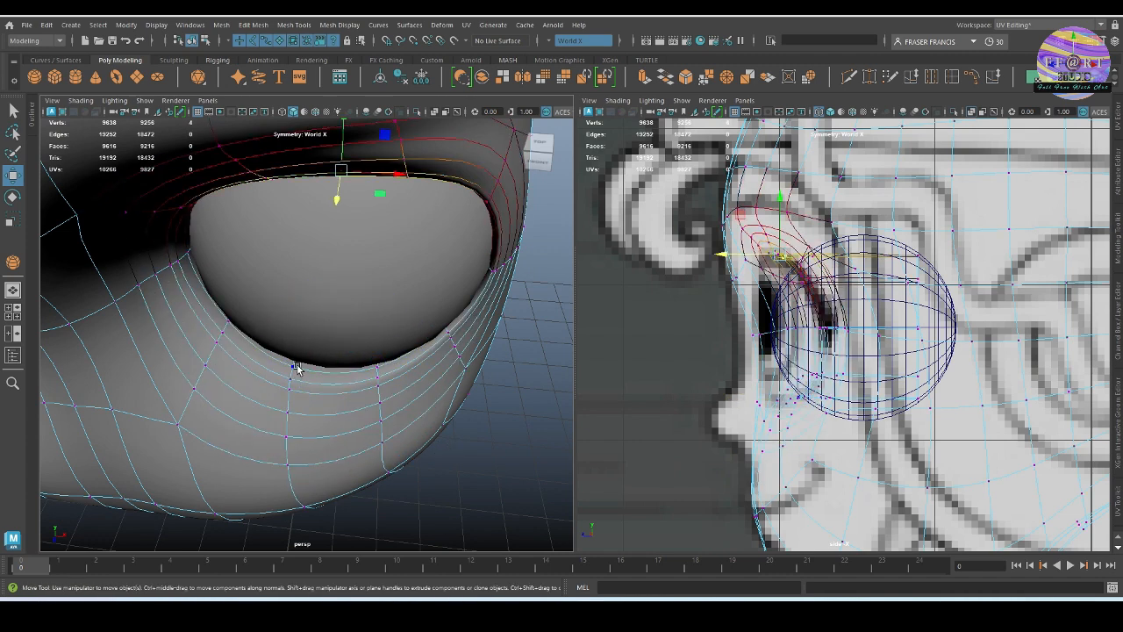
{"action": "left_click", "coordinate": [295, 368]}
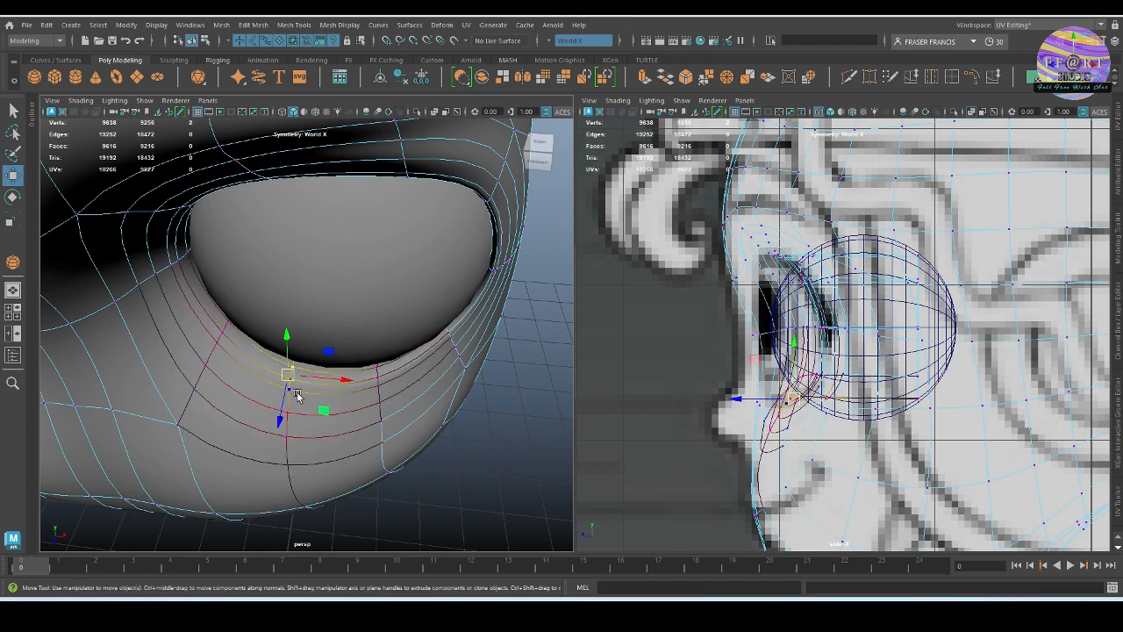
{"action": "left_click", "coordinate": [309, 420], "text": "shift"}
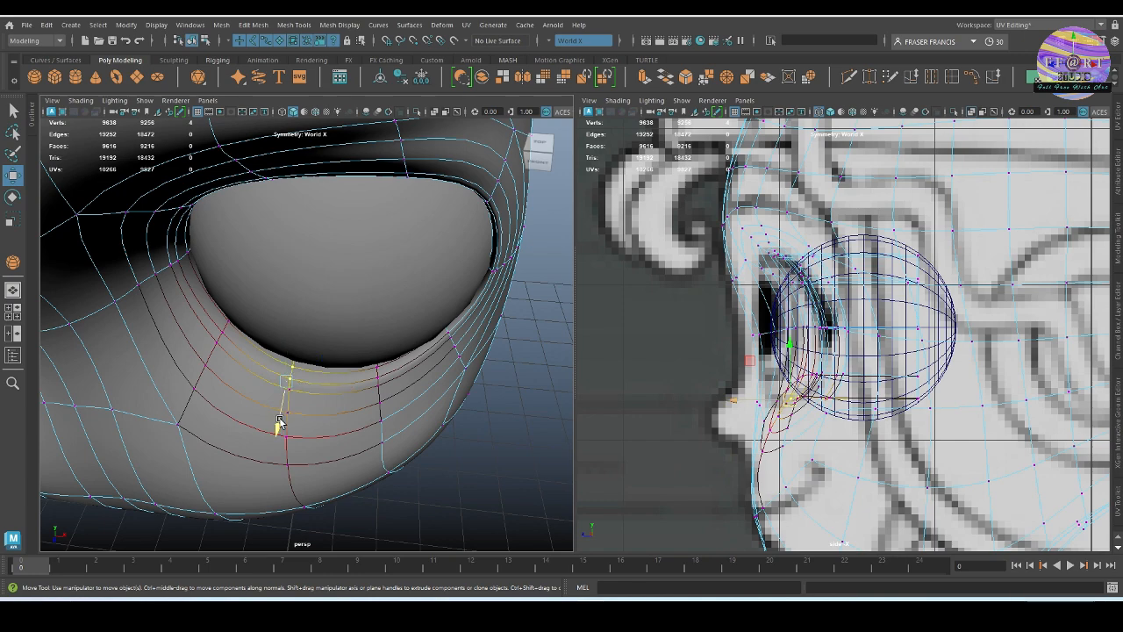
{"action": "left_click_drag", "start_coordinate": [278, 422], "coordinate": [283, 414]}
Check the fit of the eye opening around the eyeball with the head unsmoothed and smoothed.
{"action": "left_click", "coordinate": [481, 451]}
{"action": "key", "text": "F8"}
{"action": "left_click_drag", "start_coordinate": [480, 451], "coordinate": [376, 345], "text": "alt"}
{"action": "key", "text": "1"}
{"action": "left_click_drag", "start_coordinate": [445, 305], "coordinate": [451, 313], "text": "alt"}
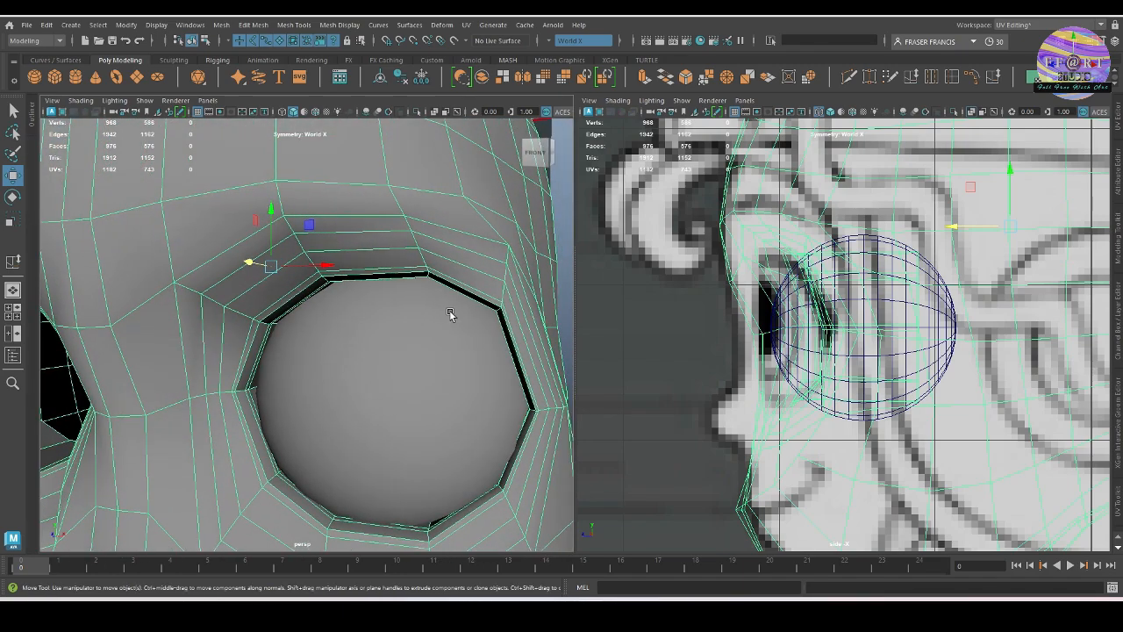
{"action": "key", "text": "3"}
{"action": "scroll", "coordinate": [460, 345], "scroll_direction": "down", "scroll_amount": 3}
{"action": "left_click", "coordinate": [556, 356]}
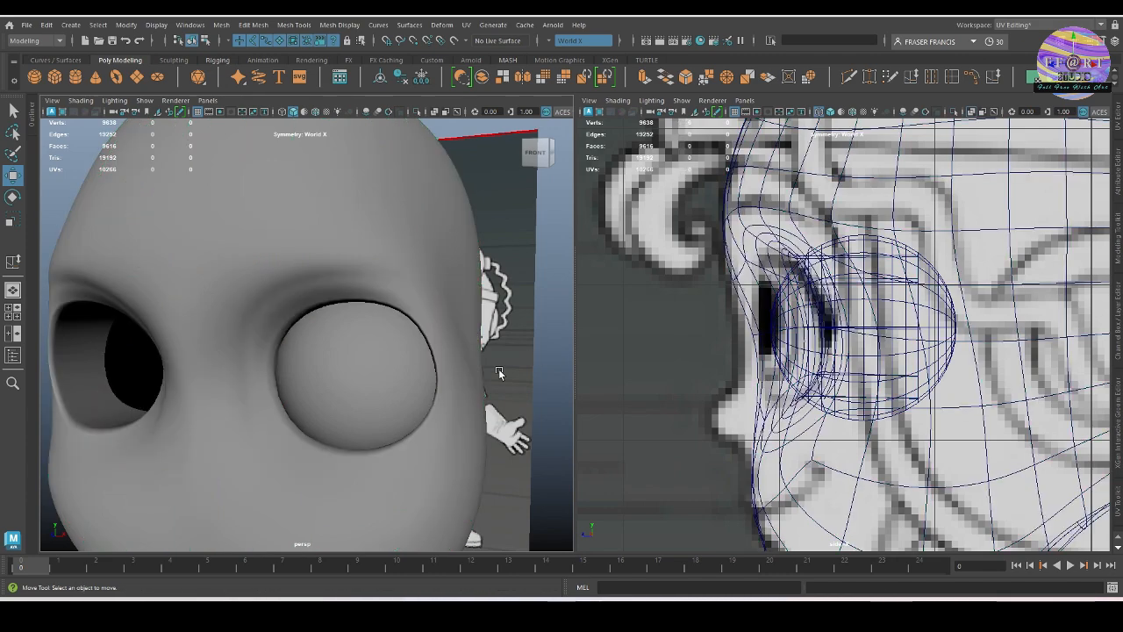
{"action": "left_click_drag", "start_coordinate": [499, 368], "coordinate": [470, 348], "text": "alt"}
Select the head and examine the edge loops along the upper eyelid up close.
{"action": "left_click", "coordinate": [386, 291]}
{"action": "scroll", "coordinate": [301, 283], "scroll_direction": "up", "scroll_amount": 2}
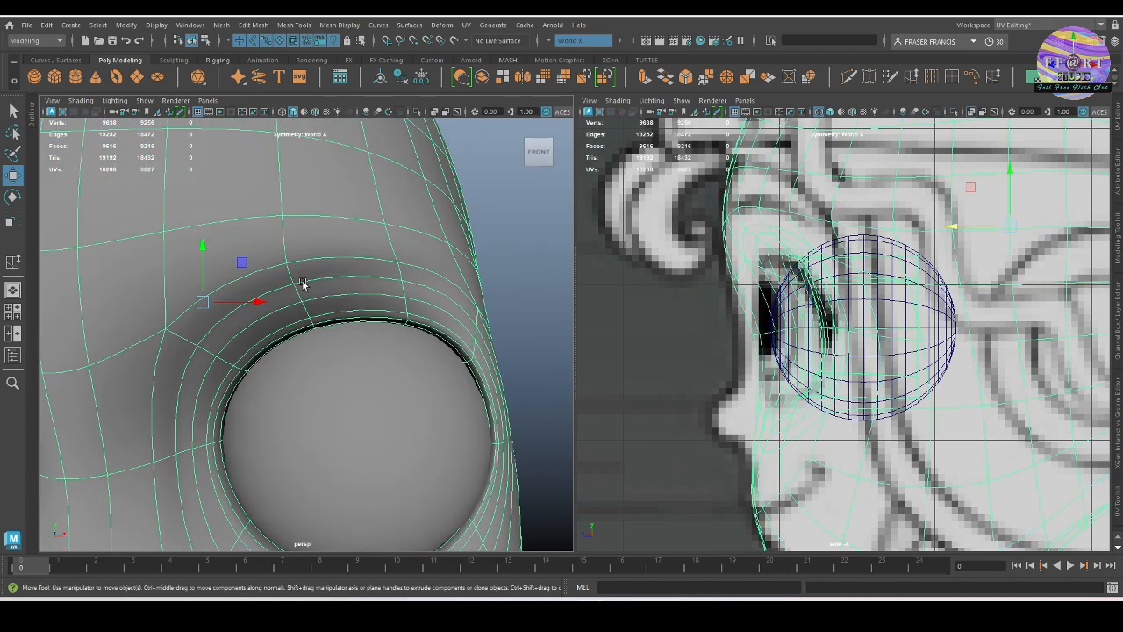
{"action": "left_click_drag", "start_coordinate": [345, 292], "coordinate": [330, 304], "text": "alt"}
{"action": "middle_click_drag", "start_coordinate": [347, 261], "coordinate": [359, 284], "text": "alt"}
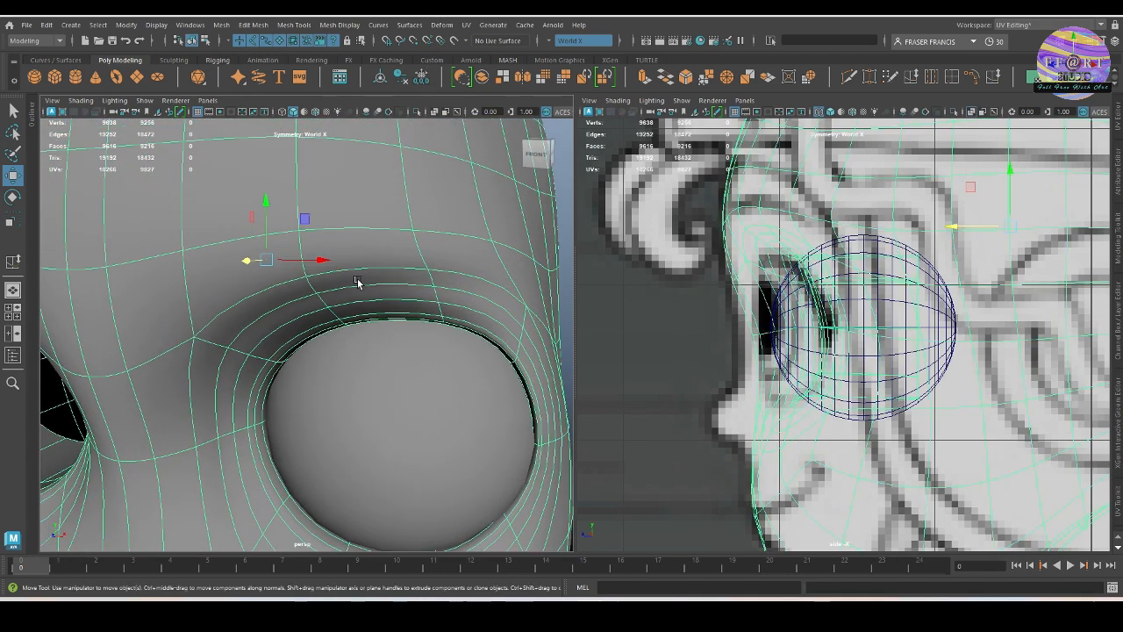
{"action": "right_click_drag", "start_coordinate": [359, 283], "coordinate": [318, 273], "text": "alt"}
{"action": "left_click_drag", "start_coordinate": [318, 273], "coordinate": [347, 289], "text": "alt"}
{"action": "right_click_drag", "start_coordinate": [348, 287], "coordinate": [379, 317], "text": "alt"}
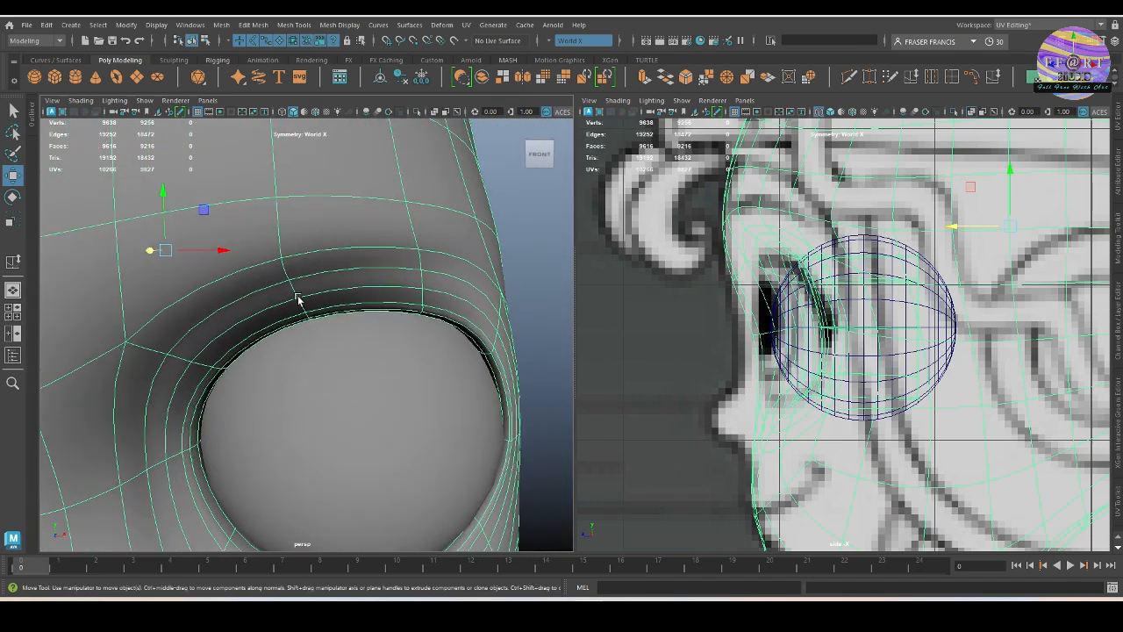
{"action": "left_click_drag", "start_coordinate": [257, 333], "coordinate": [244, 343], "text": "alt"}
{"action": "middle_click_drag", "start_coordinate": [244, 344], "coordinate": [240, 333], "text": "alt"}
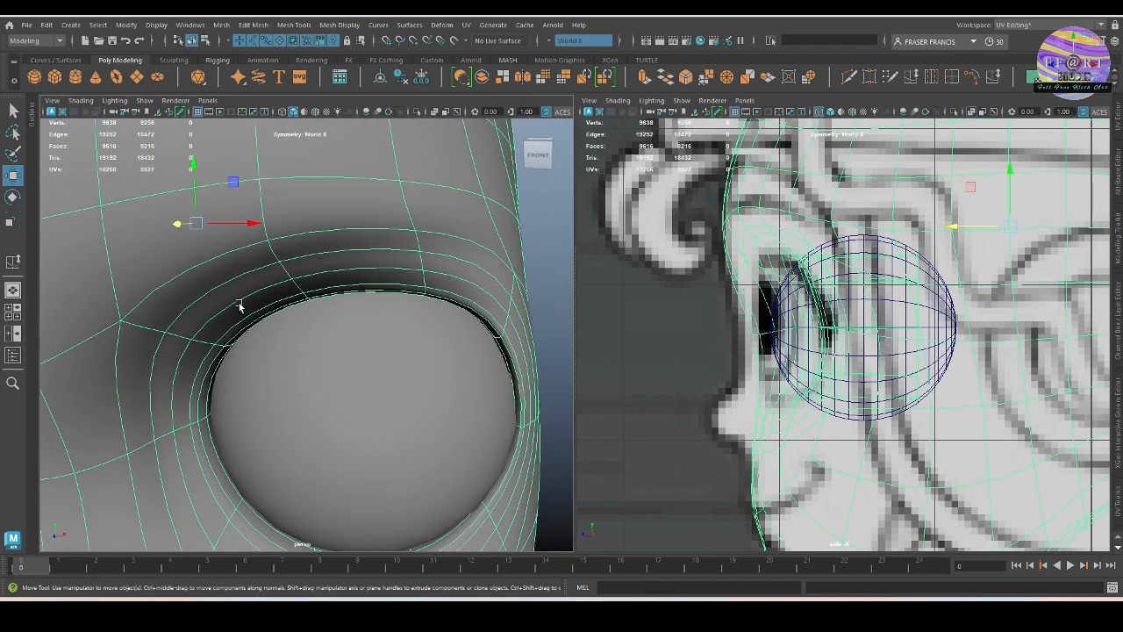
Select the edge loop encircling the eye opening and slide it closer to the rim with Slide Edge.
{"action": "right_click_drag", "start_coordinate": [242, 304], "coordinate": [244, 276]}
{"action": "double_click", "coordinate": [266, 293]}
{"action": "scroll", "coordinate": [340, 323], "scroll_direction": "down", "scroll_amount": 1}
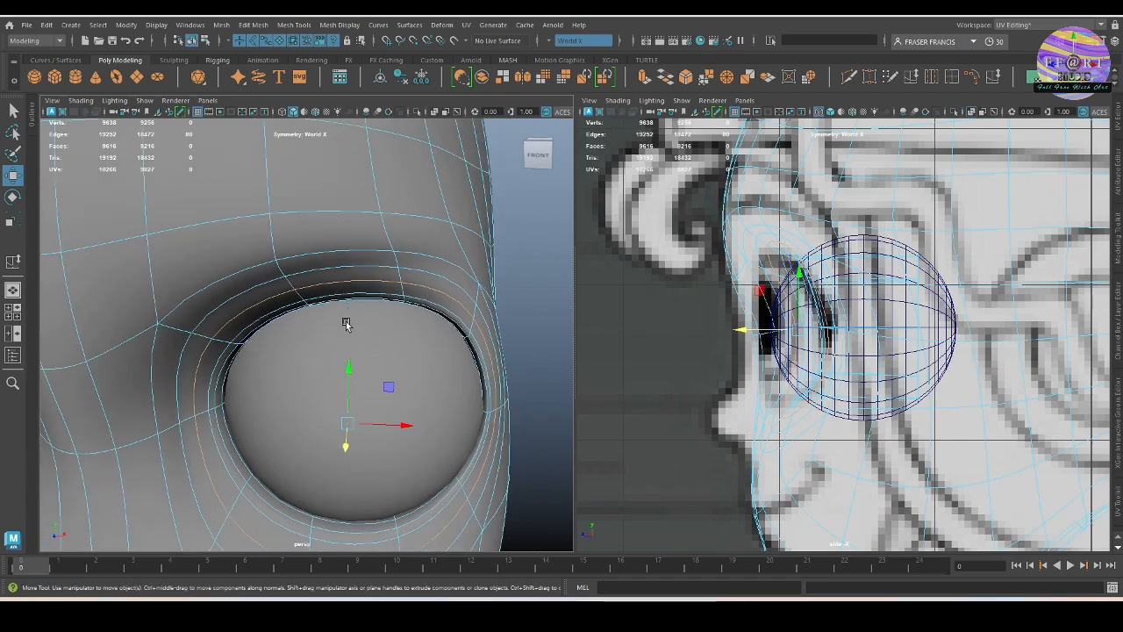
{"action": "middle_click_drag", "start_coordinate": [345, 311], "coordinate": [351, 261], "text": "alt"}
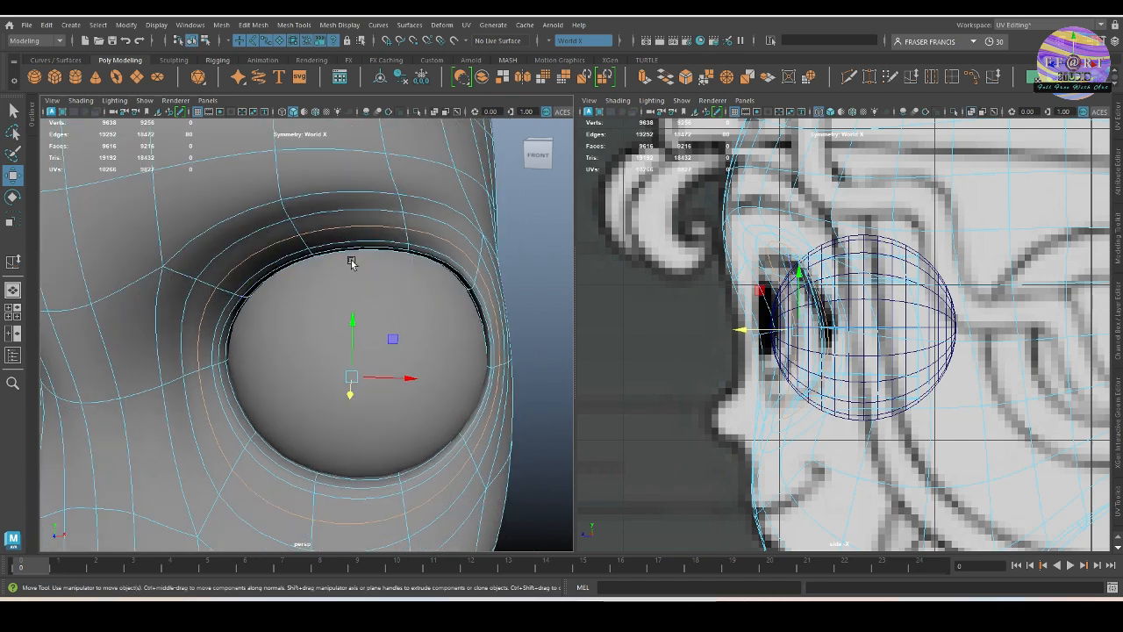
{"action": "left_click", "coordinate": [985, 81]}
{"action": "left_click_drag", "start_coordinate": [361, 339], "coordinate": [327, 313], "text": "alt"}
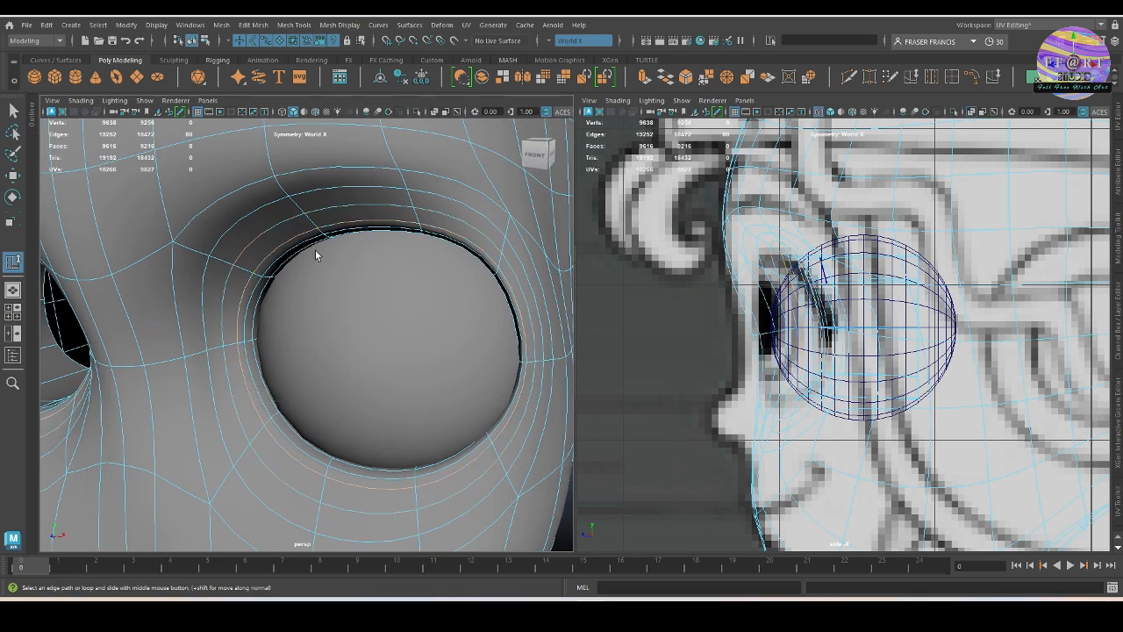
{"action": "middle_click_drag", "start_coordinate": [321, 253], "coordinate": [292, 334]}
{"action": "left_click_drag", "start_coordinate": [317, 408], "coordinate": [379, 371], "text": "alt"}
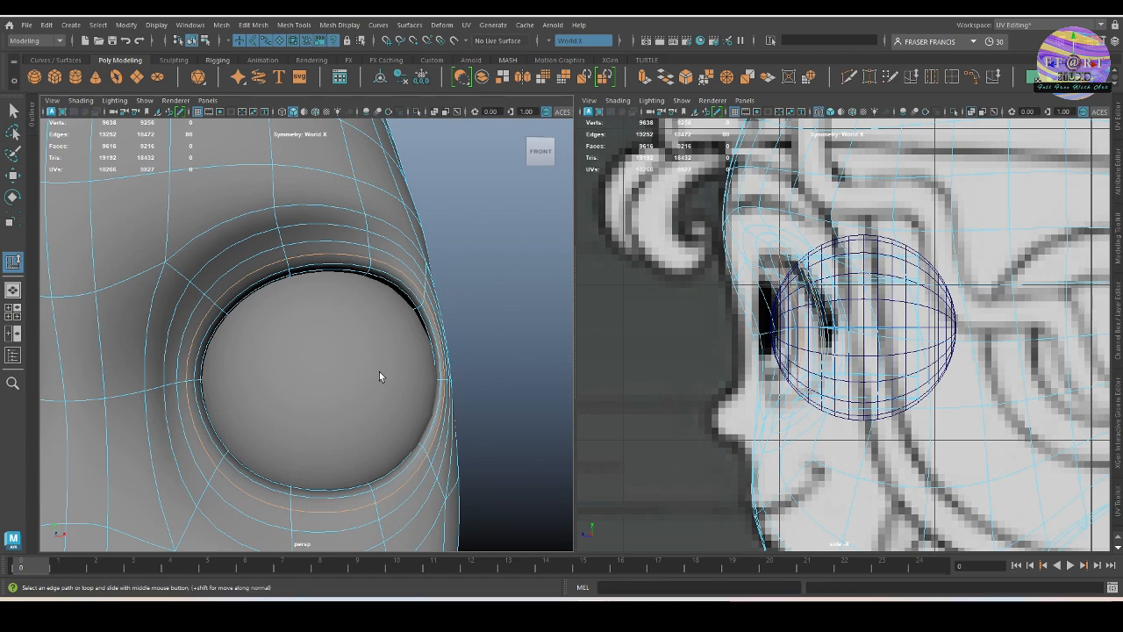
{"action": "left_click_drag", "start_coordinate": [427, 454], "coordinate": [348, 472], "text": "alt"}
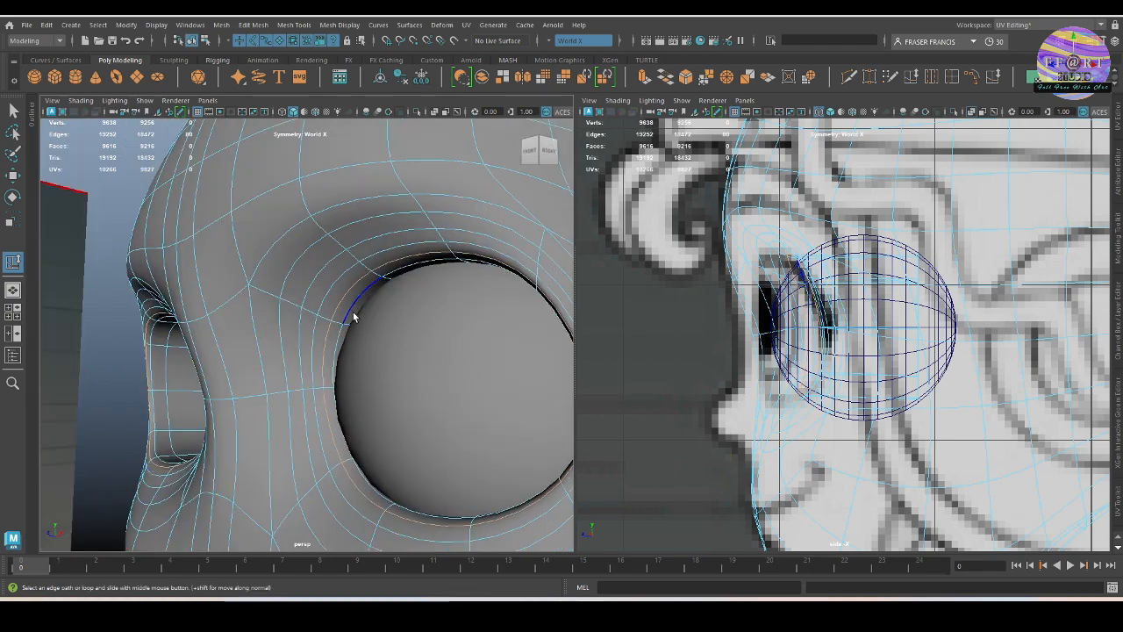
{"action": "left_click_drag", "start_coordinate": [352, 311], "coordinate": [401, 330], "text": "alt"}
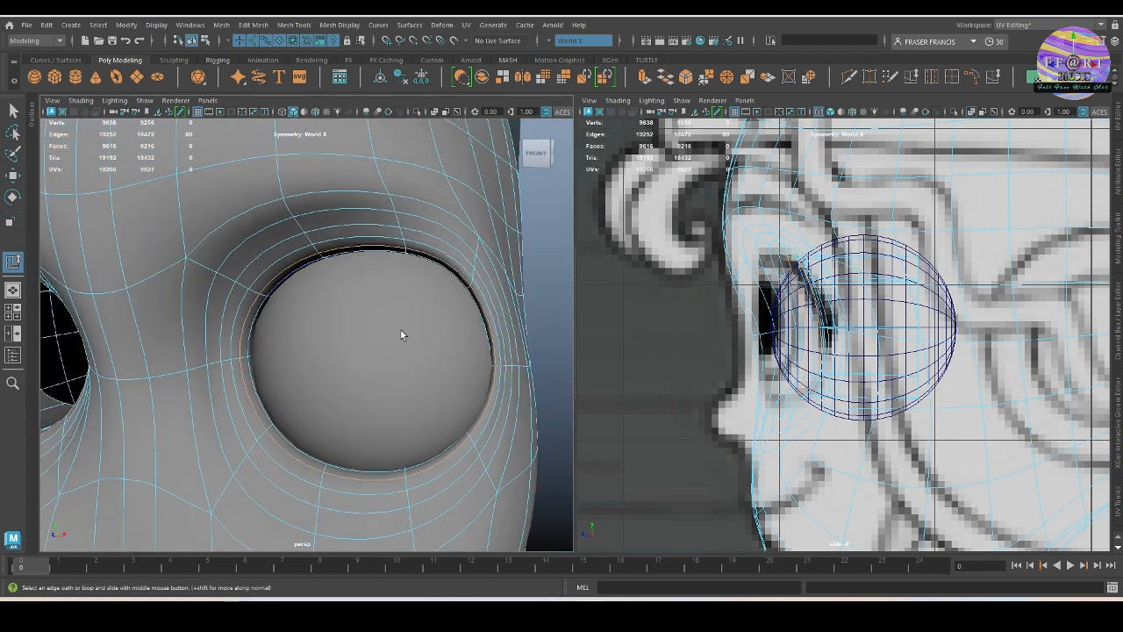
Compare the tightened eye rim and eyeball with the front reference drawing using X-ray display.
{"action": "left_click_drag", "start_coordinate": [311, 272], "coordinate": [409, 358], "text": "alt"}
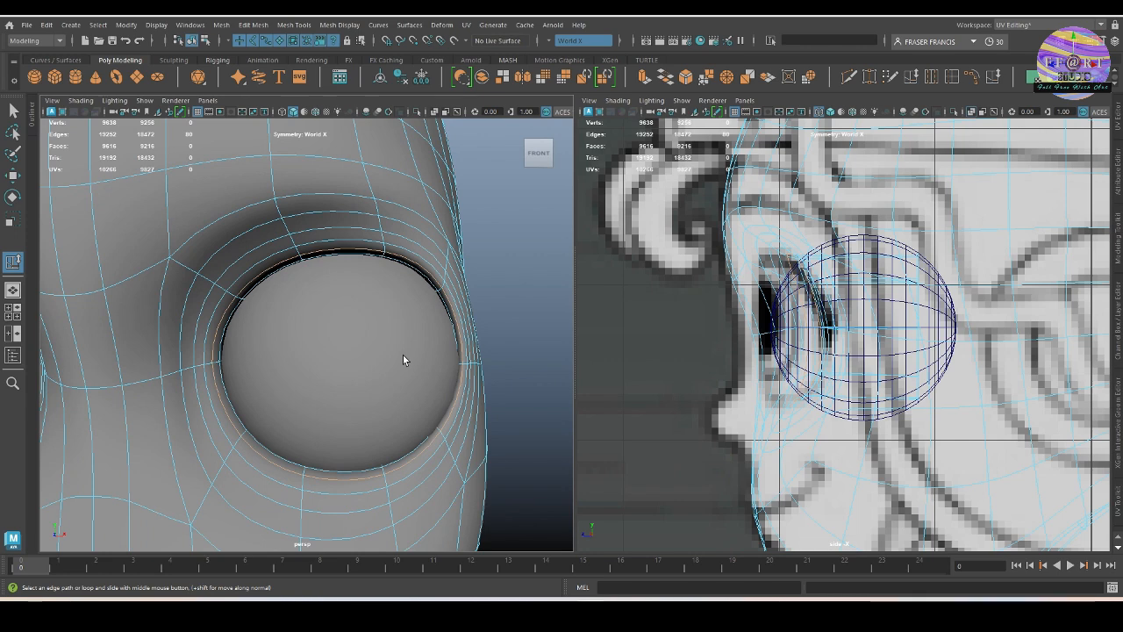
{"action": "left_click_drag", "start_coordinate": [437, 426], "coordinate": [406, 382], "text": "alt"}
{"action": "key", "text": "space"}
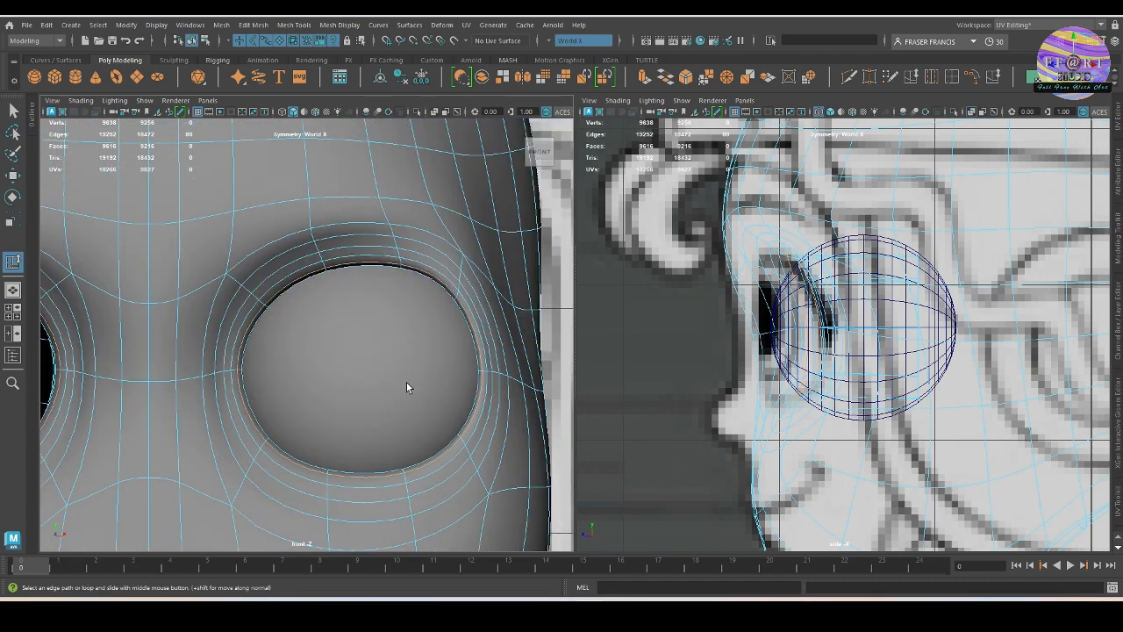
{"action": "left_click", "coordinate": [435, 114]}
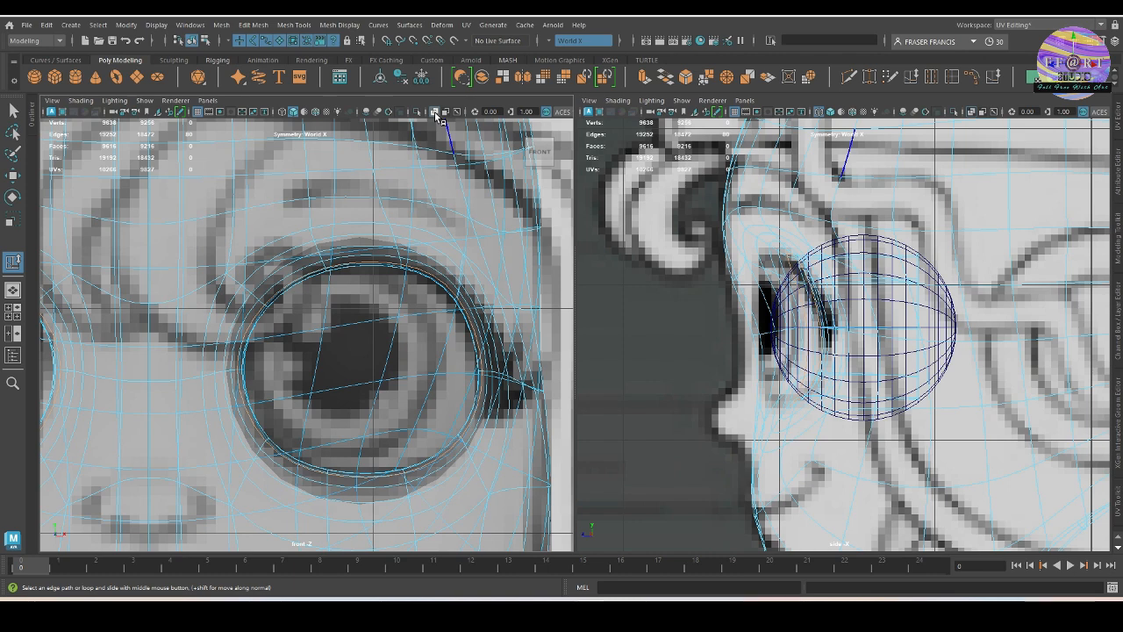
Return the front view to solid shading and inspect the tightened eye rim in perspective.
{"action": "left_click", "coordinate": [436, 114]}
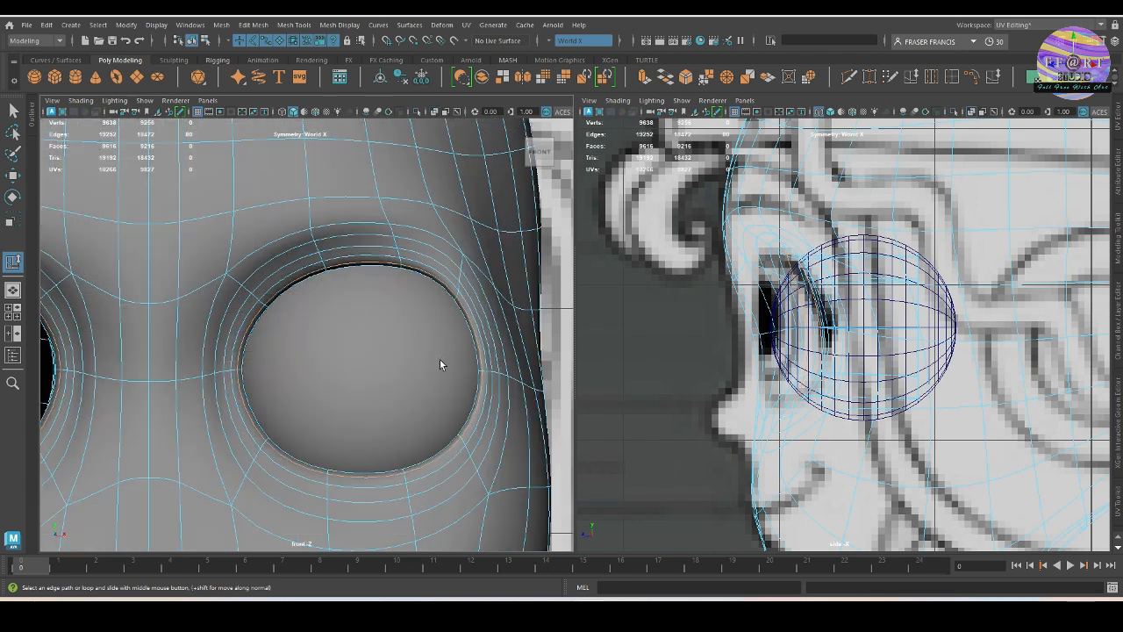
{"action": "key", "text": "space"}
{"action": "left_click_drag", "start_coordinate": [440, 359], "coordinate": [398, 359]}
{"action": "middle_click_drag", "start_coordinate": [380, 360], "coordinate": [397, 363], "text": "alt"}
{"action": "left_click_drag", "start_coordinate": [396, 363], "coordinate": [378, 343], "text": "alt"}
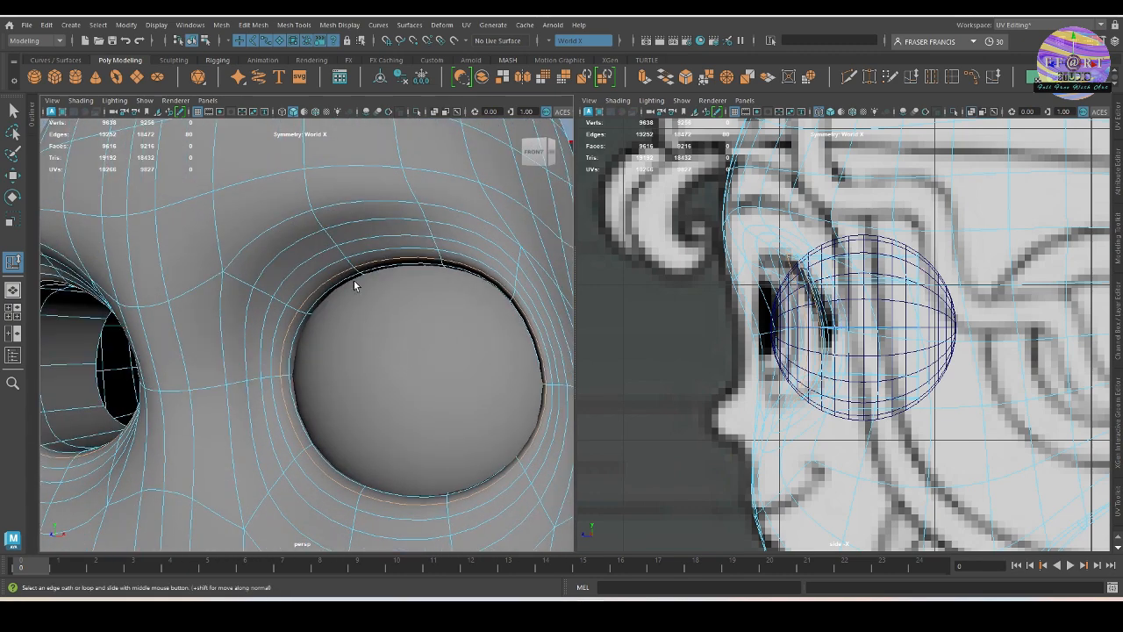
{"action": "left_click_drag", "start_coordinate": [318, 261], "coordinate": [281, 255], "text": "alt"}
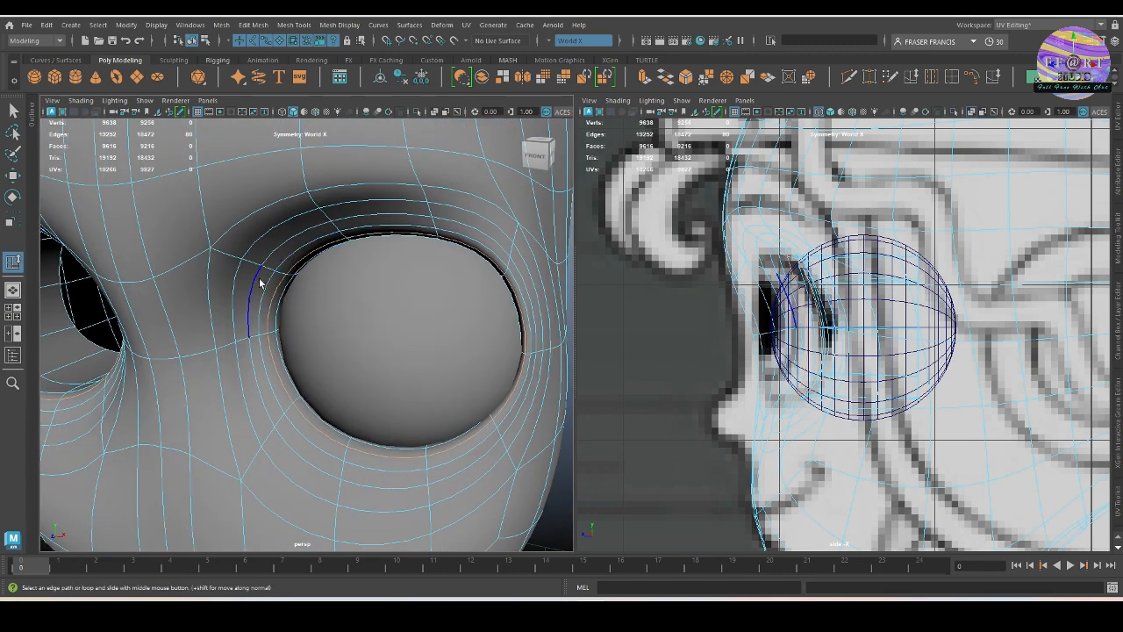
Select loop edges along the inner side of the eye opening and examine the eyelid loop spacing from several angles.
{"action": "left_click", "coordinate": [523, 298]}
{"action": "left_click", "coordinate": [507, 238]}
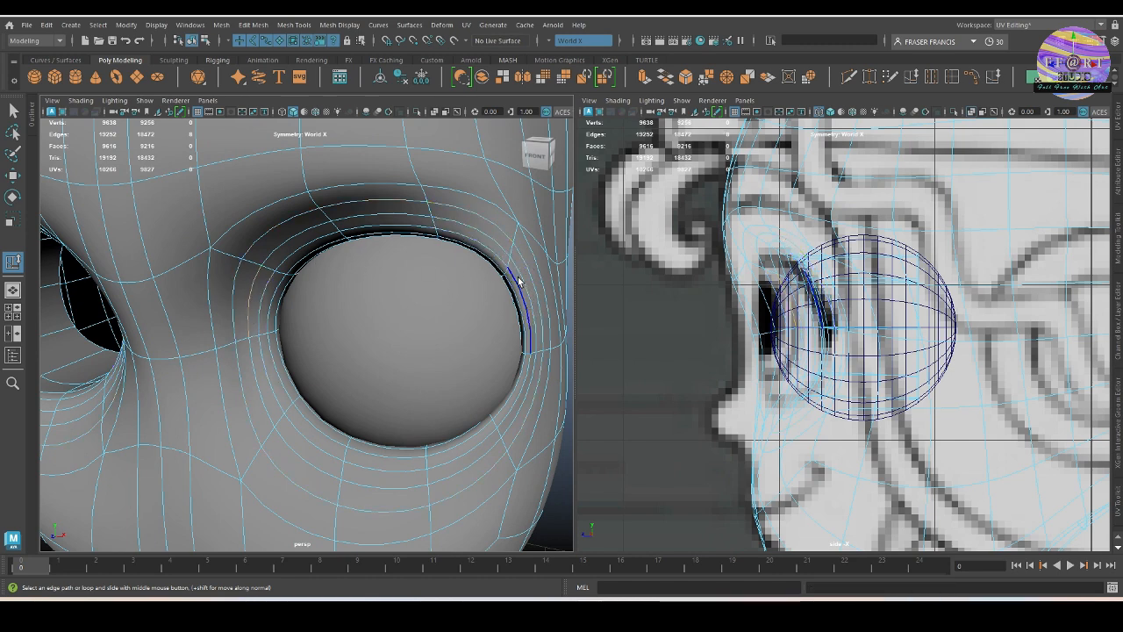
{"action": "left_click", "coordinate": [291, 427]}
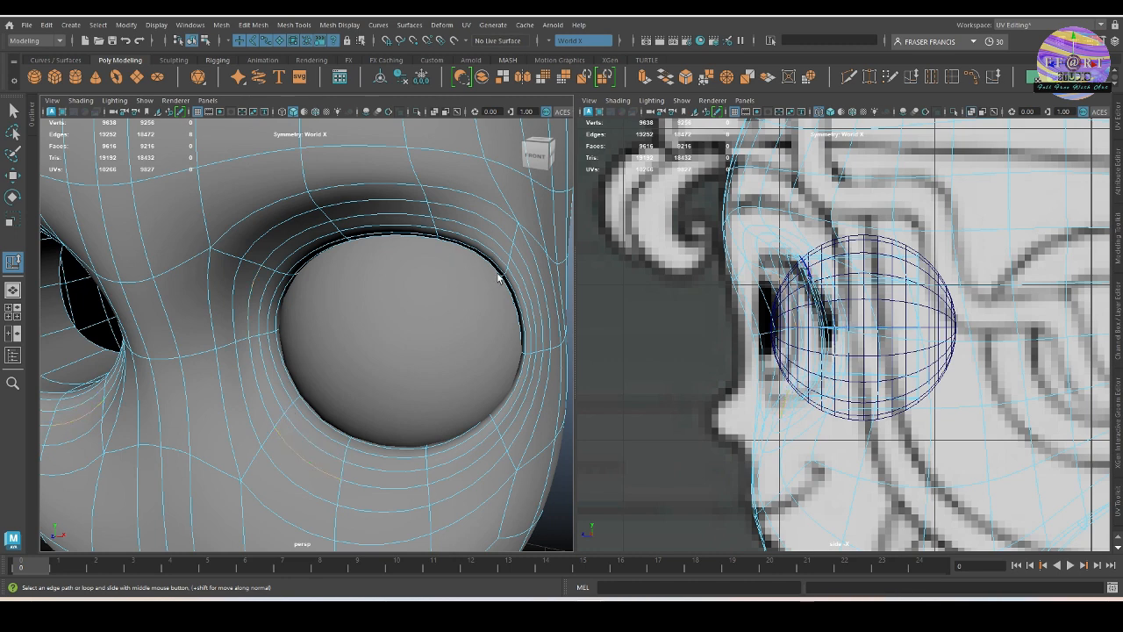
{"action": "double_click", "coordinate": [499, 246], "text": "shift"}
{"action": "left_click_drag", "start_coordinate": [446, 424], "coordinate": [390, 354], "text": "alt"}
{"action": "key", "text": "w"}
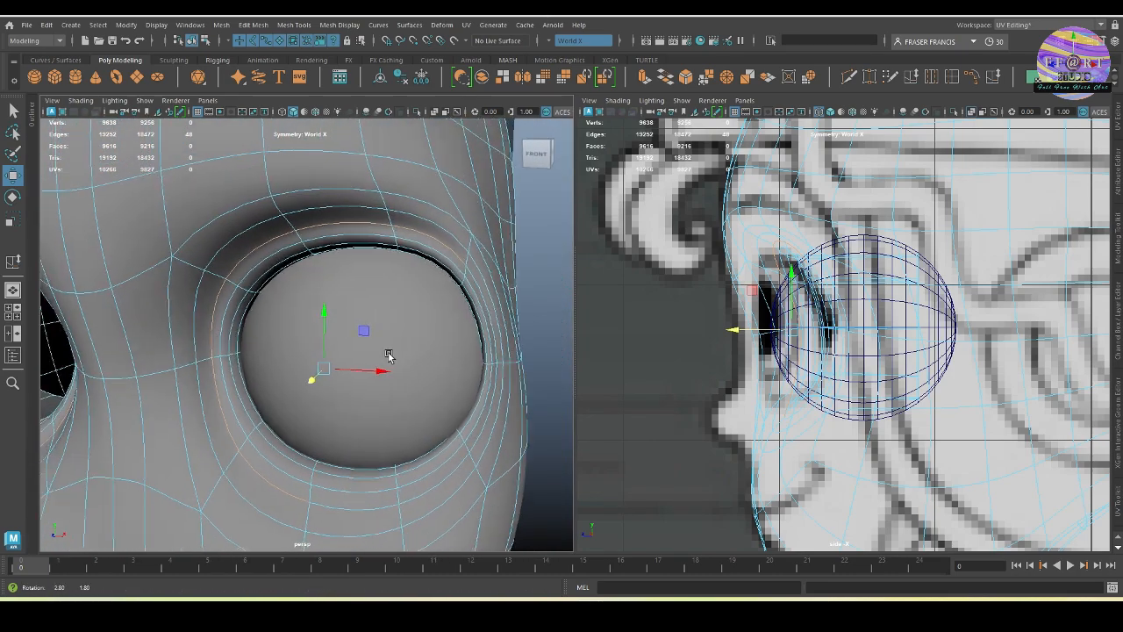
{"action": "key", "text": "F8"}
{"action": "key", "text": "F8"}
{"action": "left_click_drag", "start_coordinate": [509, 351], "coordinate": [412, 416], "text": "alt"}
{"action": "middle_click_drag", "start_coordinate": [397, 422], "coordinate": [376, 417], "text": "alt"}
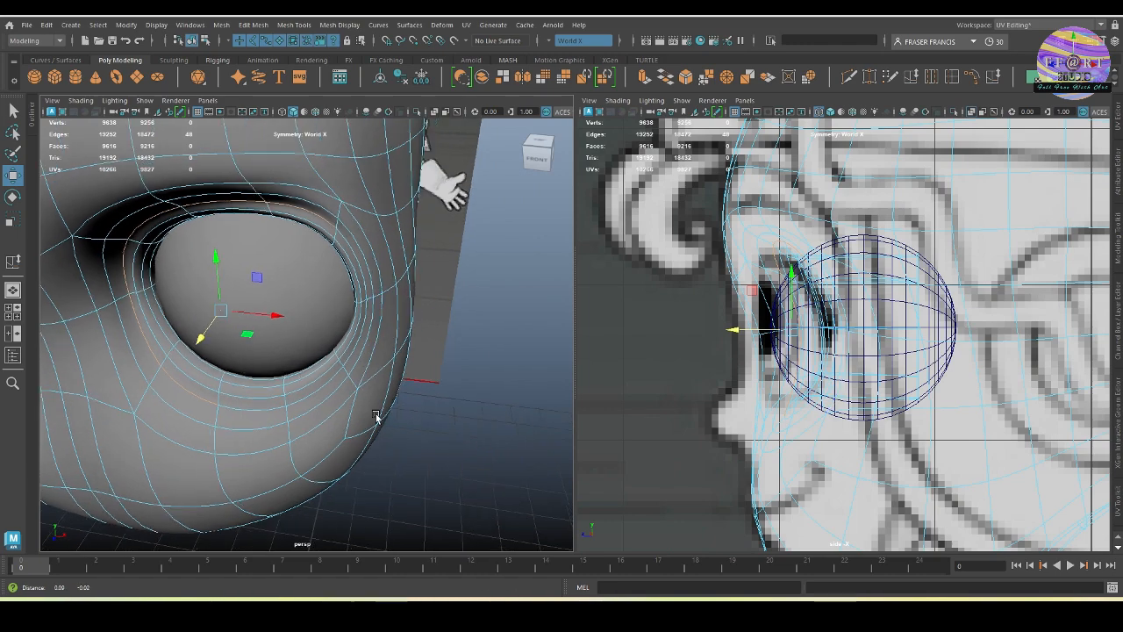
{"action": "right_click_drag", "start_coordinate": [376, 416], "coordinate": [404, 409], "text": "alt"}
{"action": "mouse_move", "coordinate": [407, 389]}
{"action": "left_mouse_down", "text": "alt"}
{"action": "mouse_move", "coordinate": [387, 364]}
{"action": "mouse_move", "coordinate": [392, 378]}
{"action": "left_mouse_up", "text": "alt"}
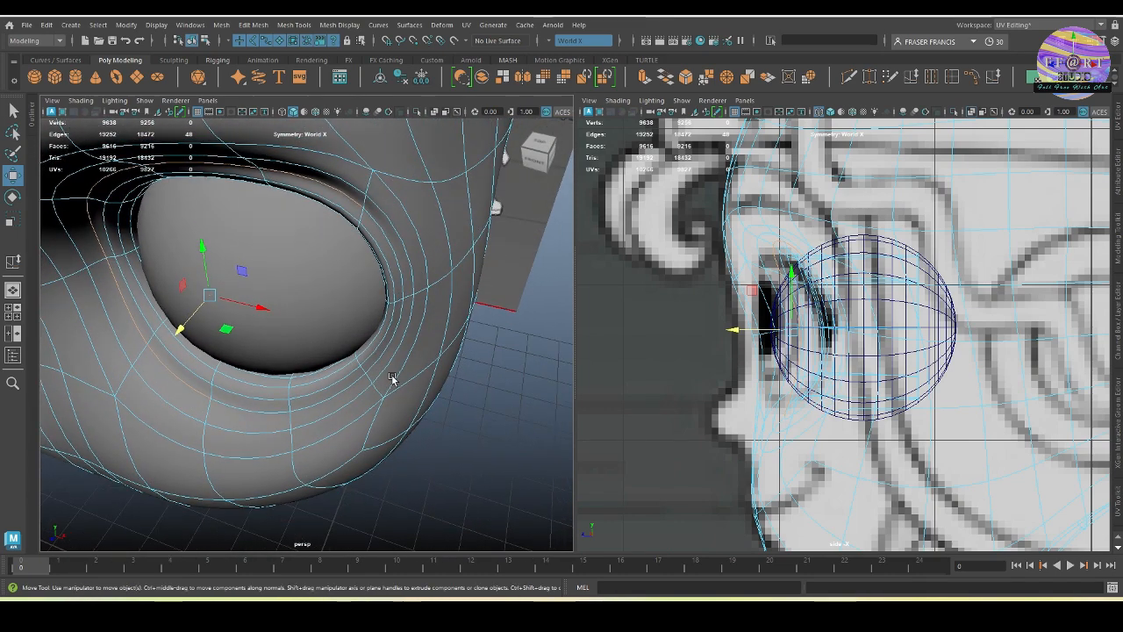
Select loop edges at the lower outer corner of the eye opening and smooth their curvature with Edit Edge Flow.
{"action": "left_click", "coordinate": [395, 330]}
{"action": "left_click", "coordinate": [346, 389], "text": "shift"}
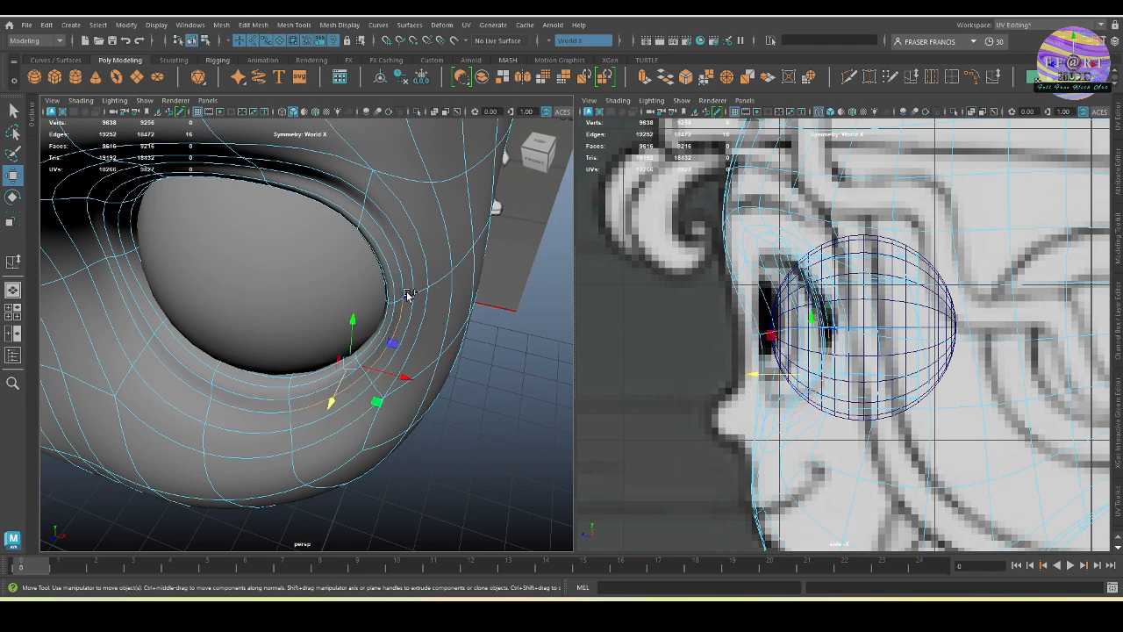
{"action": "left_click", "coordinate": [321, 416], "text": "shift"}
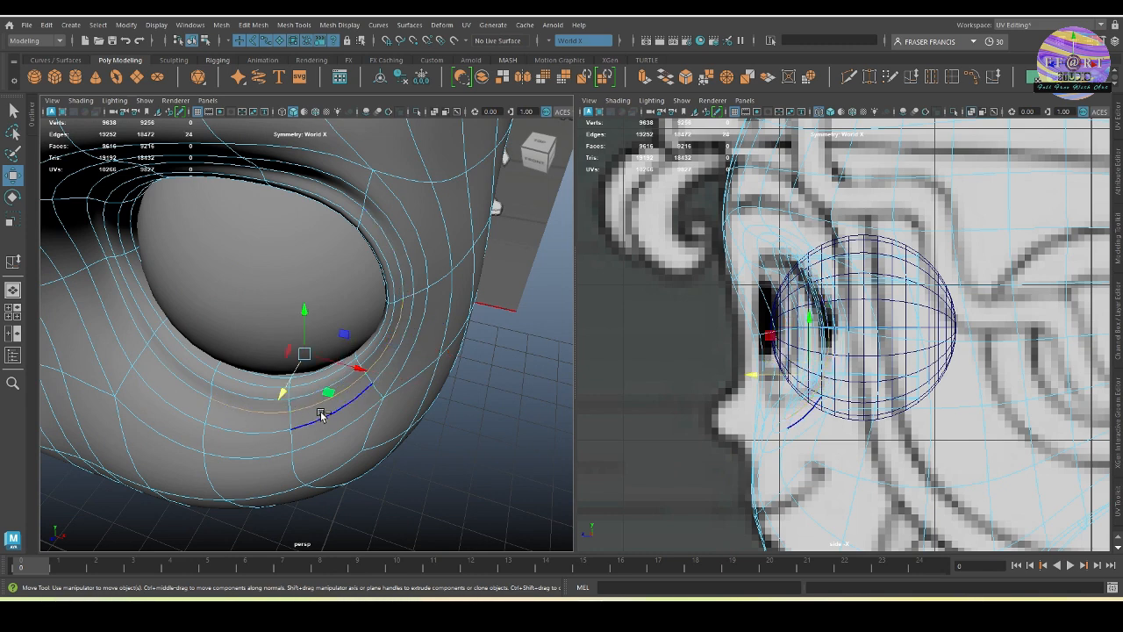
{"action": "key", "text": "ctrl+z"}
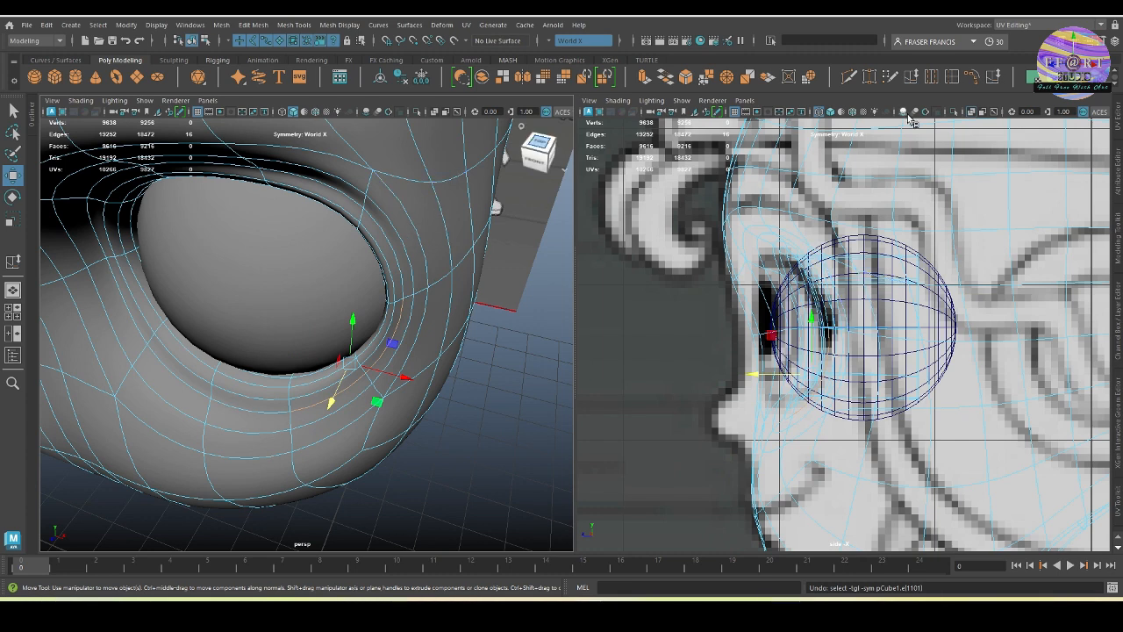
{"action": "left_click", "coordinate": [972, 77]}
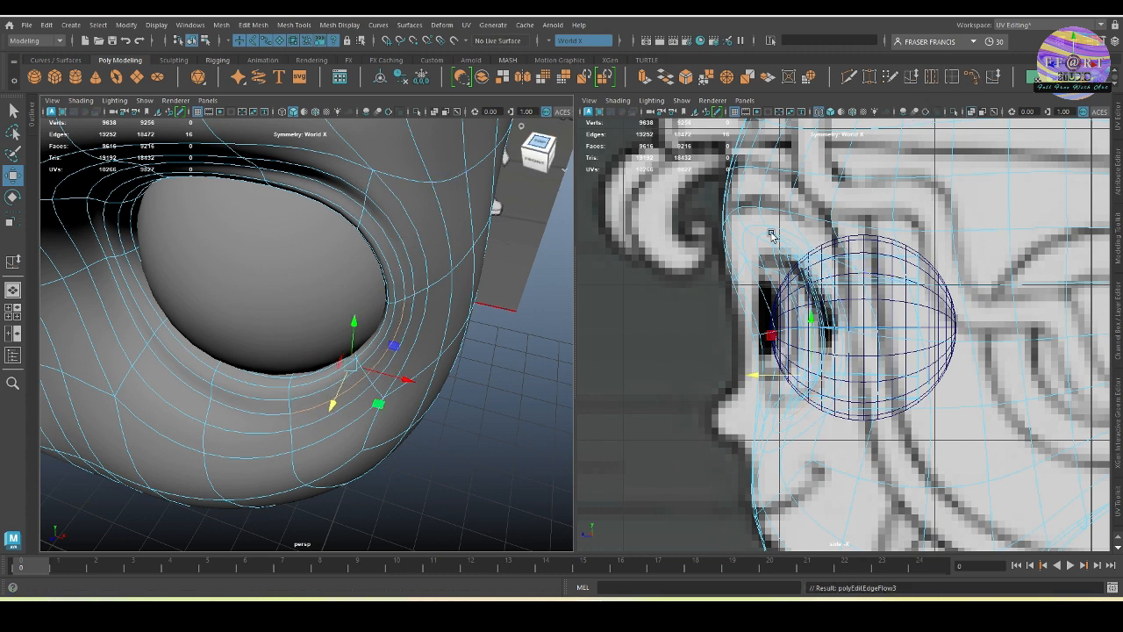
Deselect the eyelid edges and check the lower outer corner of the eye in object mode.
{"action": "left_click", "coordinate": [488, 446]}
{"action": "right_click_drag", "start_coordinate": [406, 381], "coordinate": [465, 329]}
{"action": "left_click", "coordinate": [473, 403]}
{"action": "left_click_drag", "start_coordinate": [475, 402], "coordinate": [430, 358], "text": "alt"}
{"action": "left_click", "coordinate": [436, 351]}
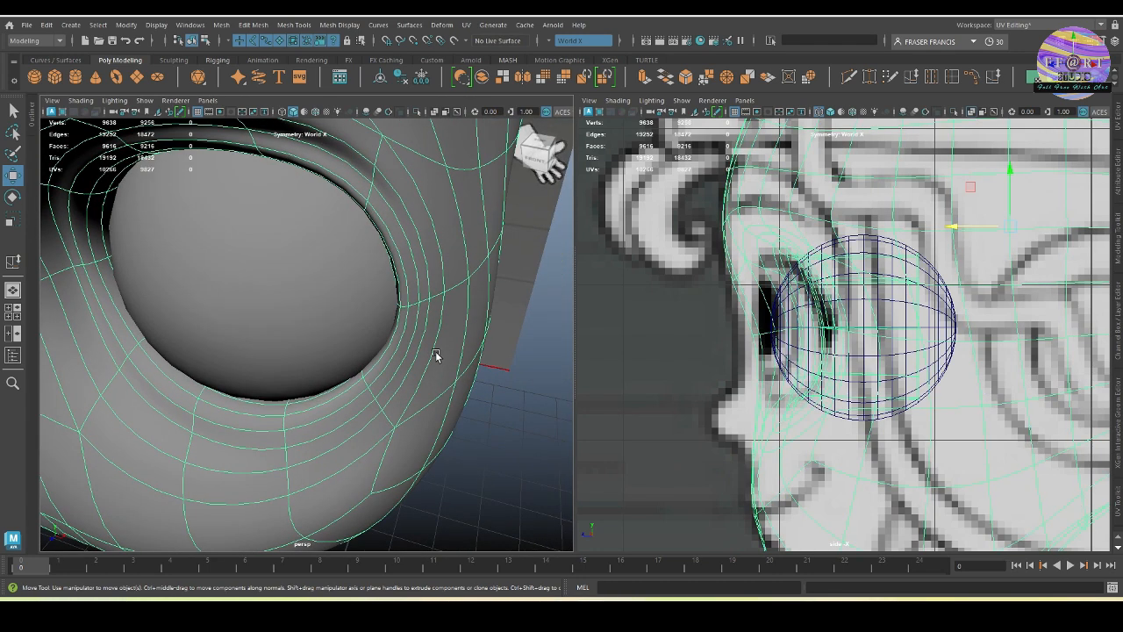
Apply Edit Edge Flow to the edges of the loops nearest the rim at the lower outer eyelid.
{"action": "right_click_drag", "start_coordinate": [419, 152], "coordinate": [420, 151]}
{"action": "left_click", "coordinate": [313, 436]}
{"action": "left_click", "coordinate": [309, 410]}
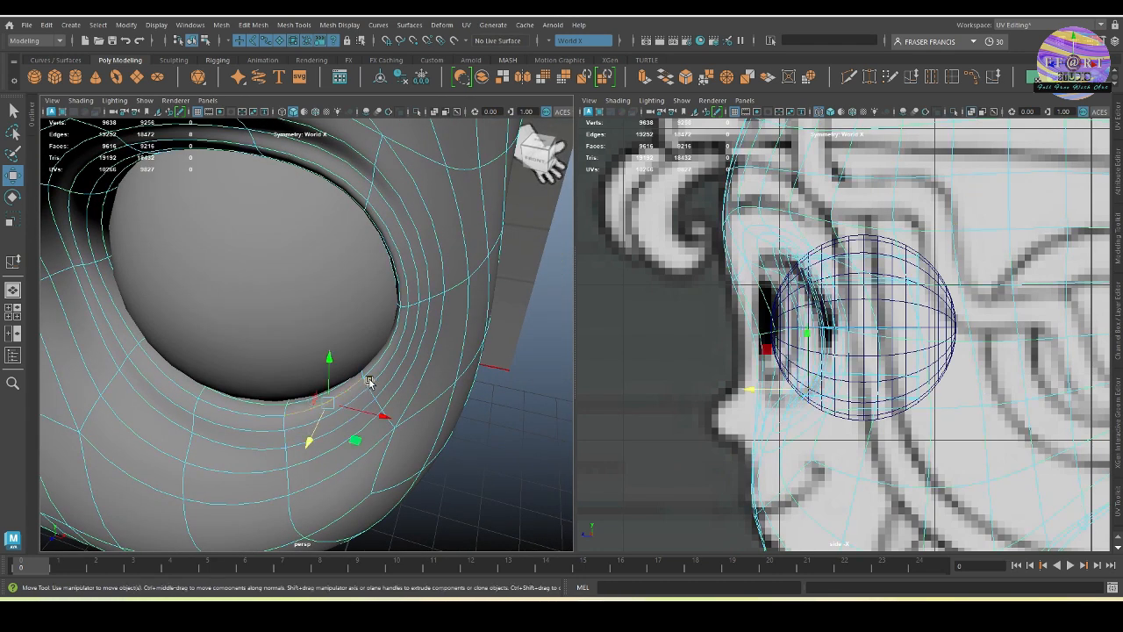
{"action": "left_click", "coordinate": [336, 413]}
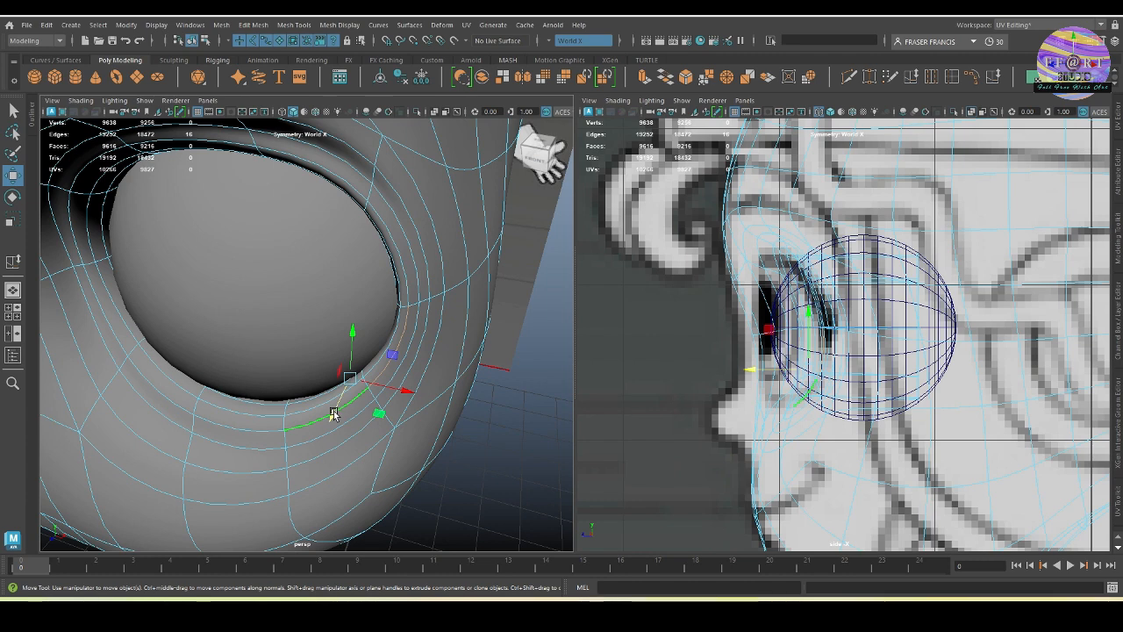
{"action": "left_click", "coordinate": [402, 387]}
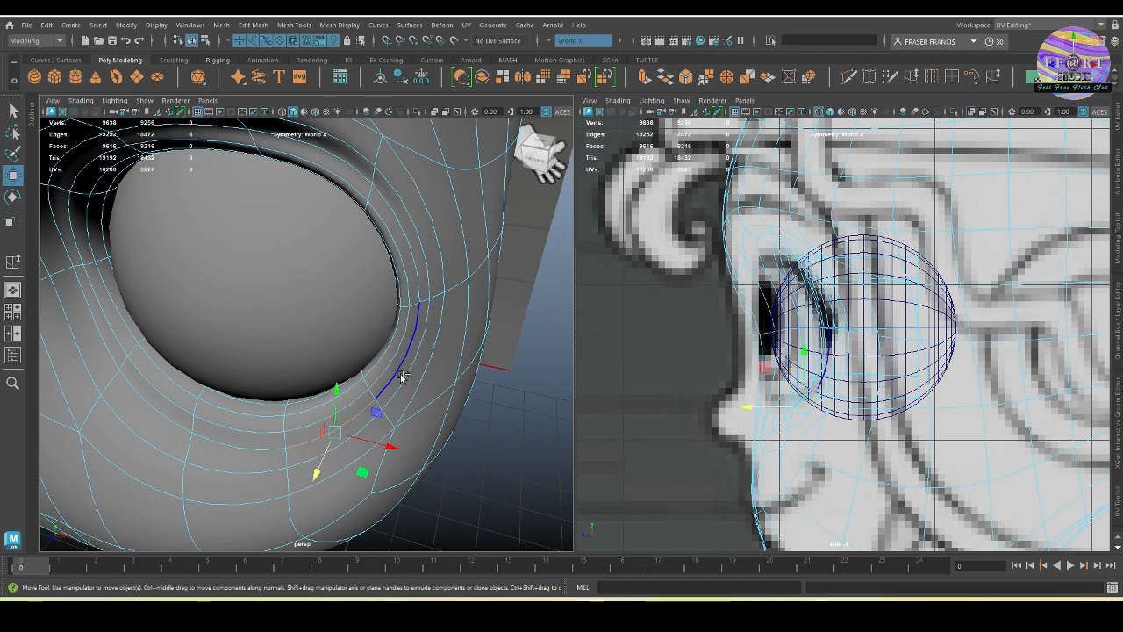
{"action": "left_click", "coordinate": [402, 376], "text": "shift"}
{"action": "key", "text": "g"}
Even out the wider loops around the outer corner of the eye with Edit Edge Flow.
{"action": "left_click", "coordinate": [352, 446]}
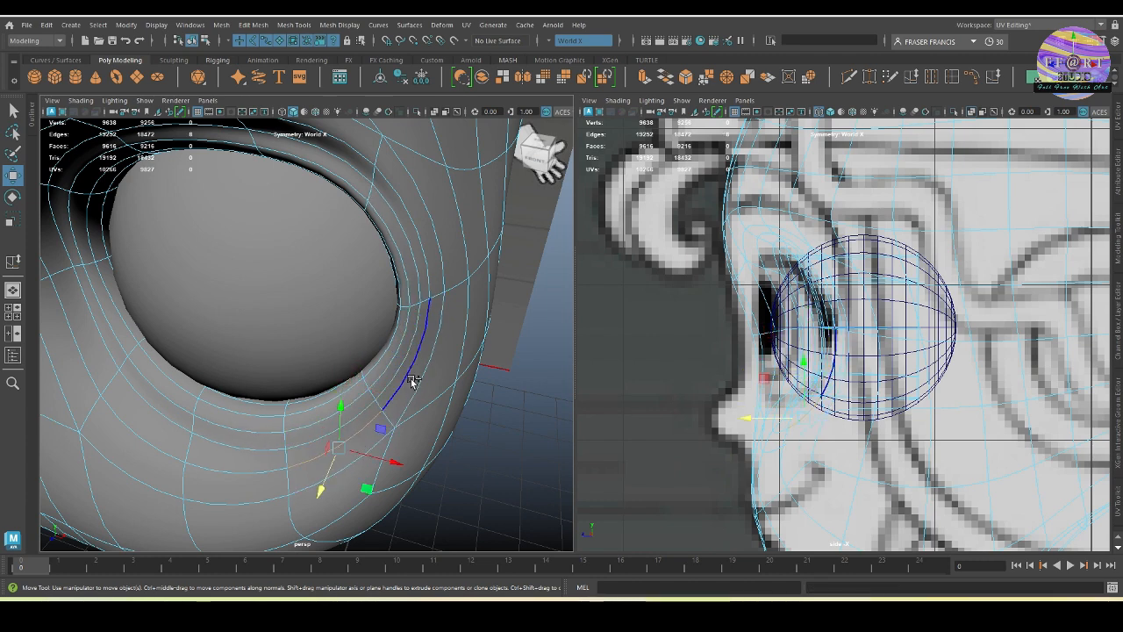
{"action": "double_click", "coordinate": [412, 382]}
{"action": "left_click_drag", "start_coordinate": [437, 426], "coordinate": [388, 453], "text": "alt"}
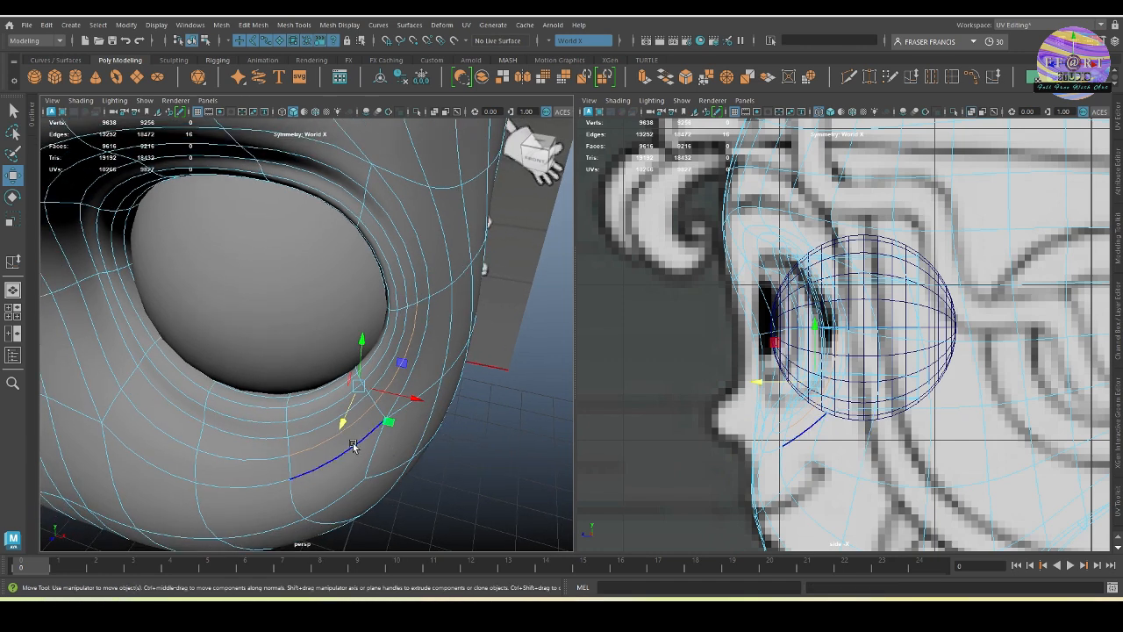
{"action": "left_click", "coordinate": [422, 379]}
{"action": "left_click", "coordinate": [420, 349]}
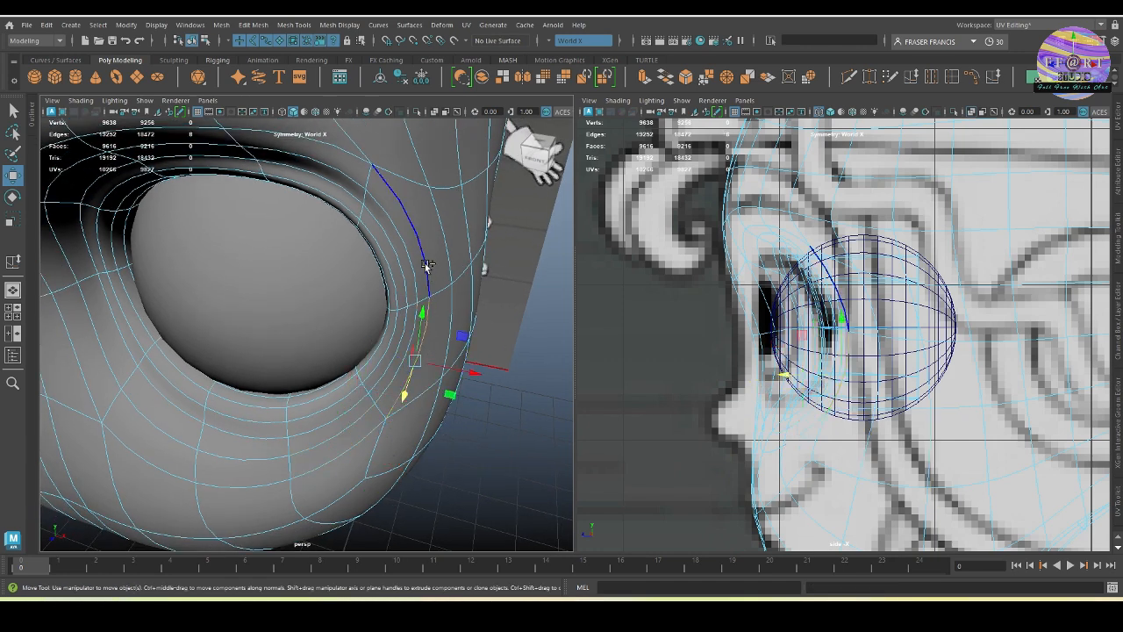
{"action": "left_click", "coordinate": [426, 266], "text": "shift"}
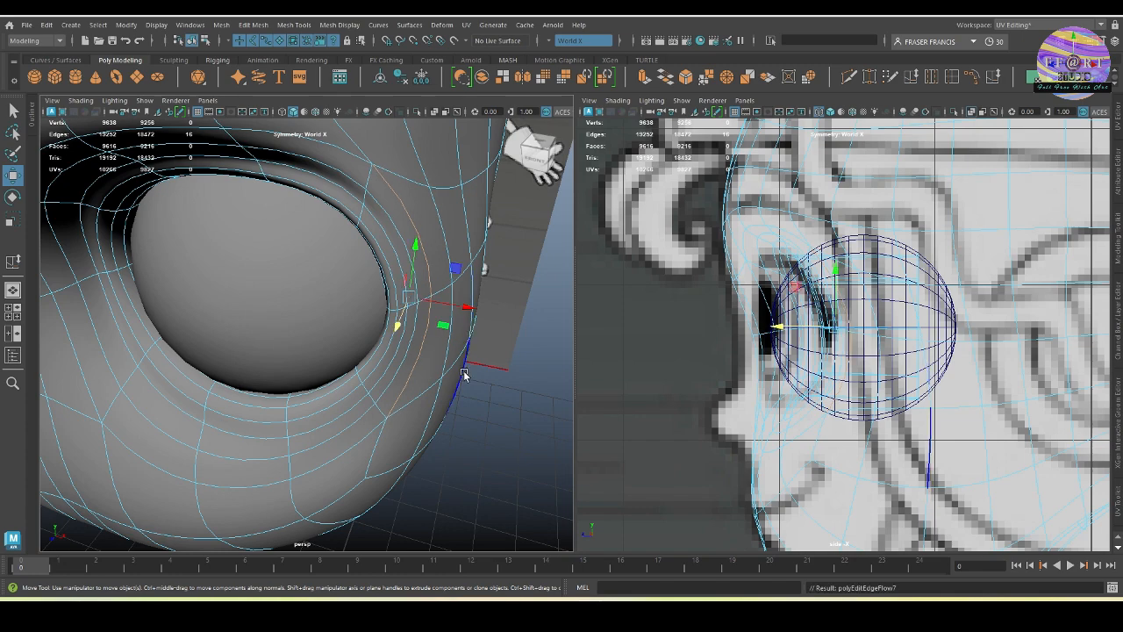
Examine the smoothed eyelids and eyeball from the front, side and below, with the head selected and deselected.
{"action": "scroll", "coordinate": [461, 460], "scroll_direction": "down", "scroll_amount": 2}
{"action": "left_click", "coordinate": [461, 461]}
{"action": "left_click", "coordinate": [489, 455]}
{"action": "left_click_drag", "start_coordinate": [489, 454], "coordinate": [474, 402], "text": "alt"}
{"action": "left_click", "coordinate": [432, 346]}
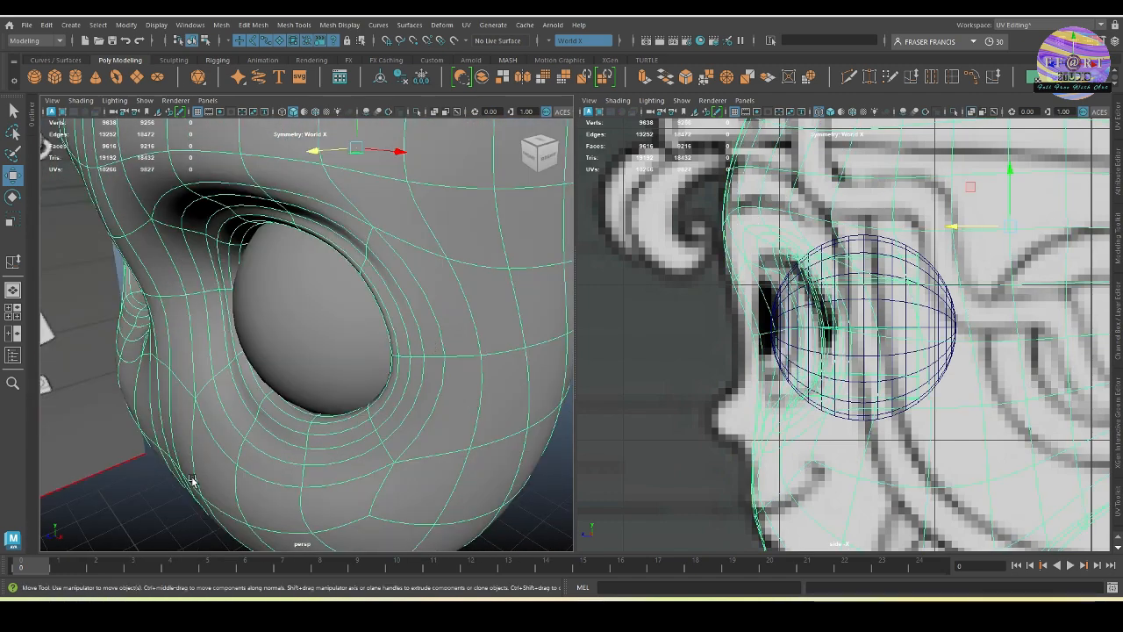
{"action": "left_click", "coordinate": [153, 489]}
{"action": "left_click_drag", "start_coordinate": [292, 457], "coordinate": [427, 318], "text": "alt"}
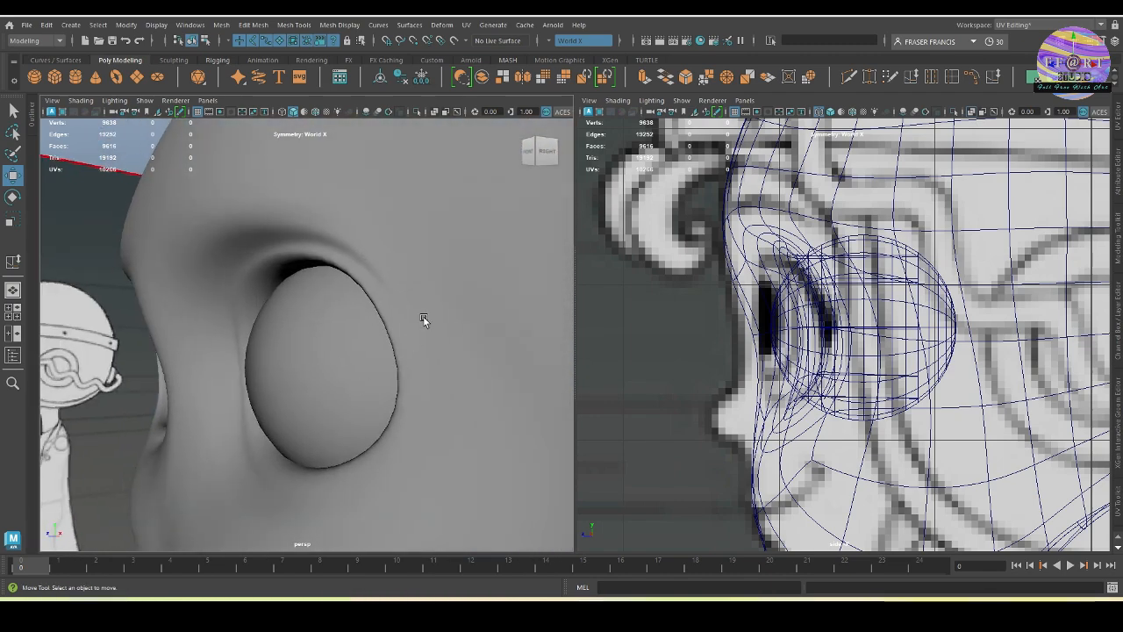
{"action": "left_click", "coordinate": [389, 351]}
{"action": "left_click_drag", "start_coordinate": [389, 351], "coordinate": [386, 318], "text": "alt"}
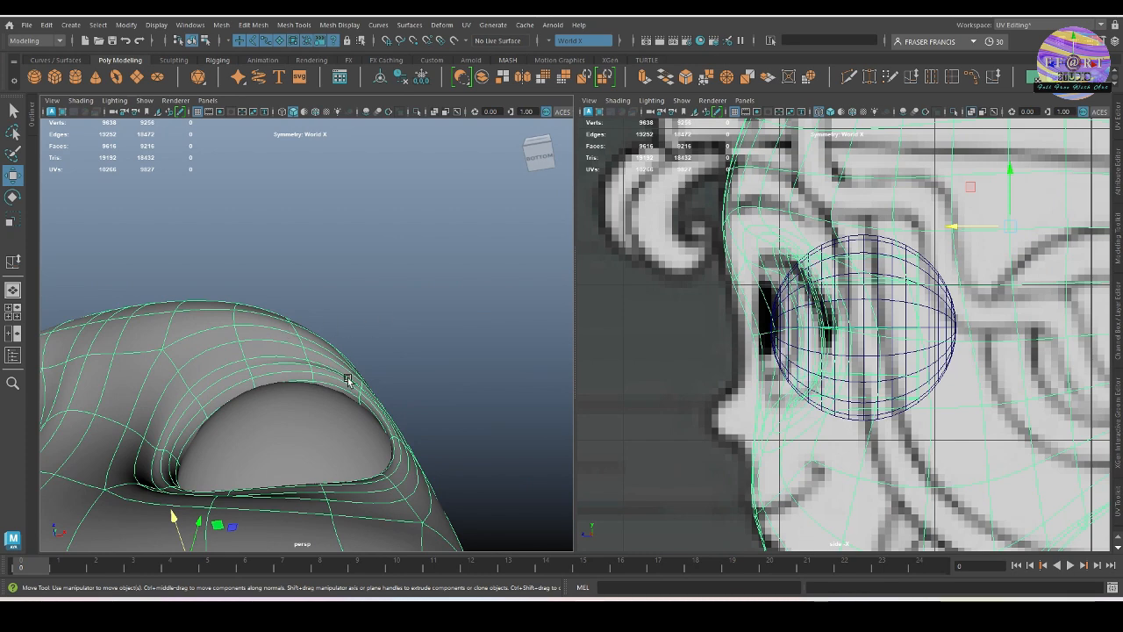
Select vertices on the upper outer eyelid and shift them along the depth axis with soft selection.
{"action": "right_click_drag", "start_coordinate": [348, 378], "coordinate": [401, 398], "text": "alt"}
{"action": "middle_click_drag", "start_coordinate": [401, 398], "coordinate": [384, 361], "text": "alt"}
{"action": "right_click_drag", "start_coordinate": [376, 385], "coordinate": [377, 358]}
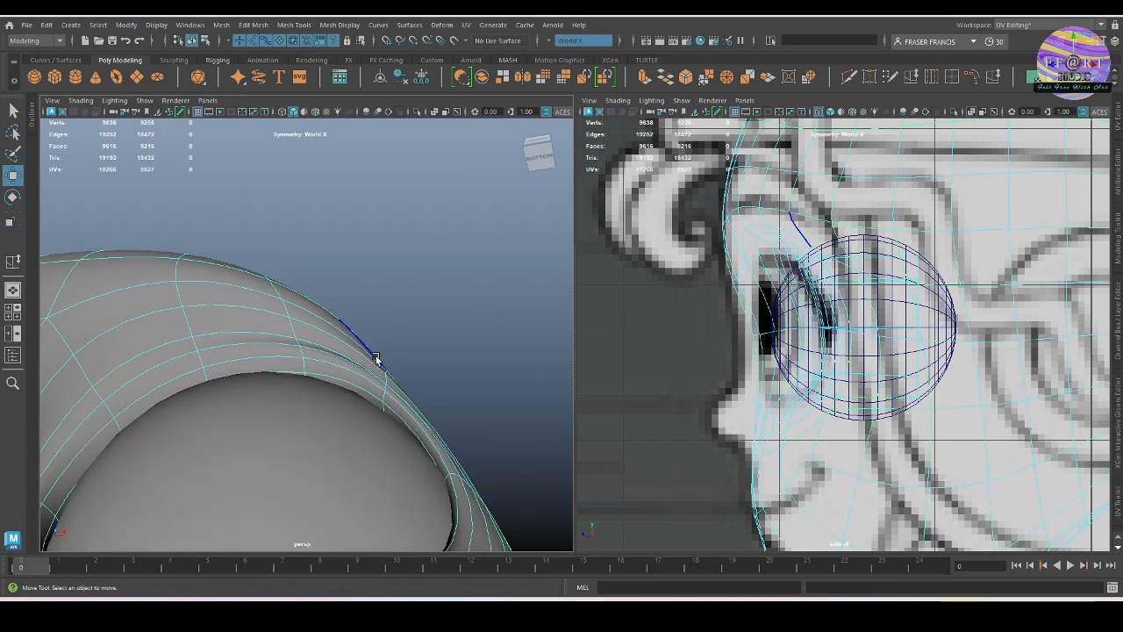
{"action": "left_click_drag", "start_coordinate": [387, 386], "coordinate": [425, 358], "text": "alt"}
{"action": "left_click", "coordinate": [384, 401]}
{"action": "key", "text": "q"}
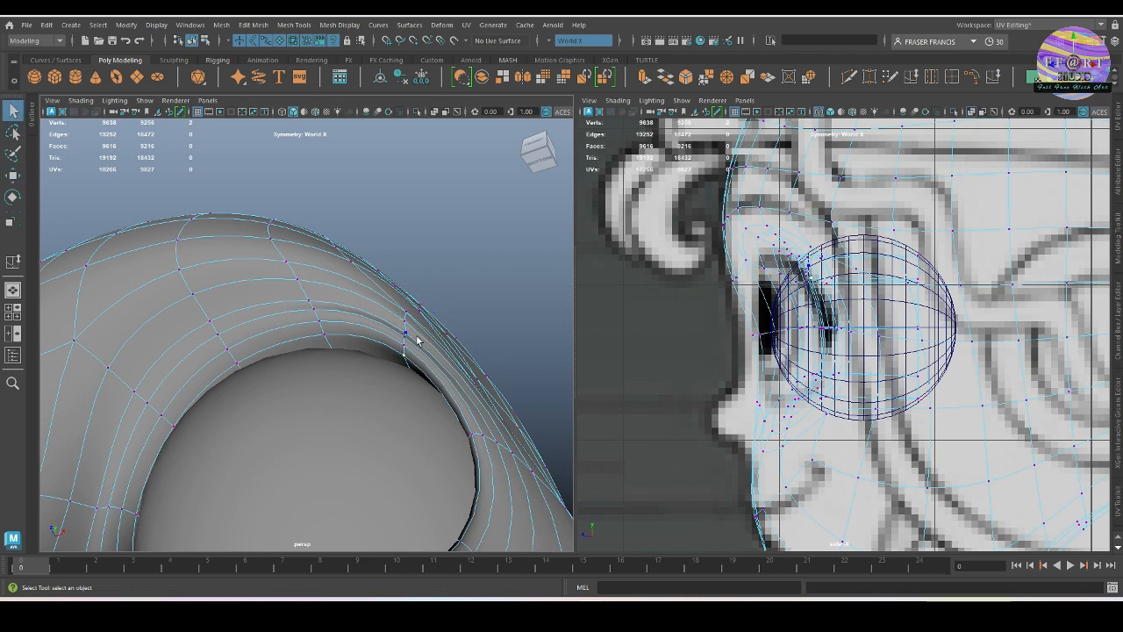
{"action": "left_click_drag", "start_coordinate": [422, 373], "coordinate": [355, 397]}
{"action": "key", "text": "w"}
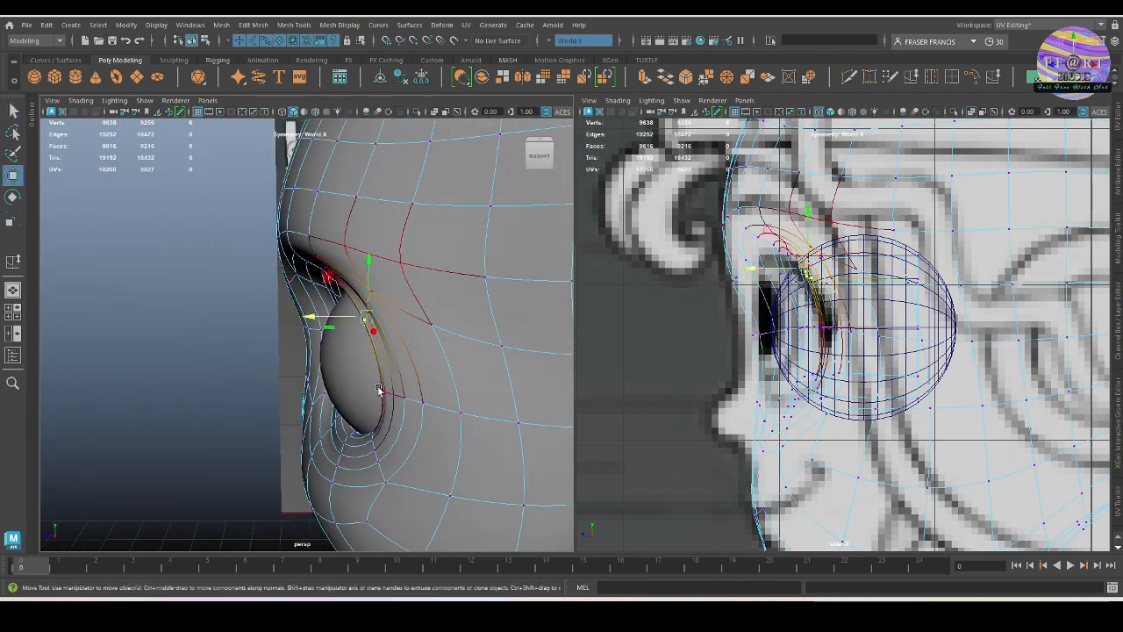
{"action": "left_click", "coordinate": [371, 291], "text": "shift"}
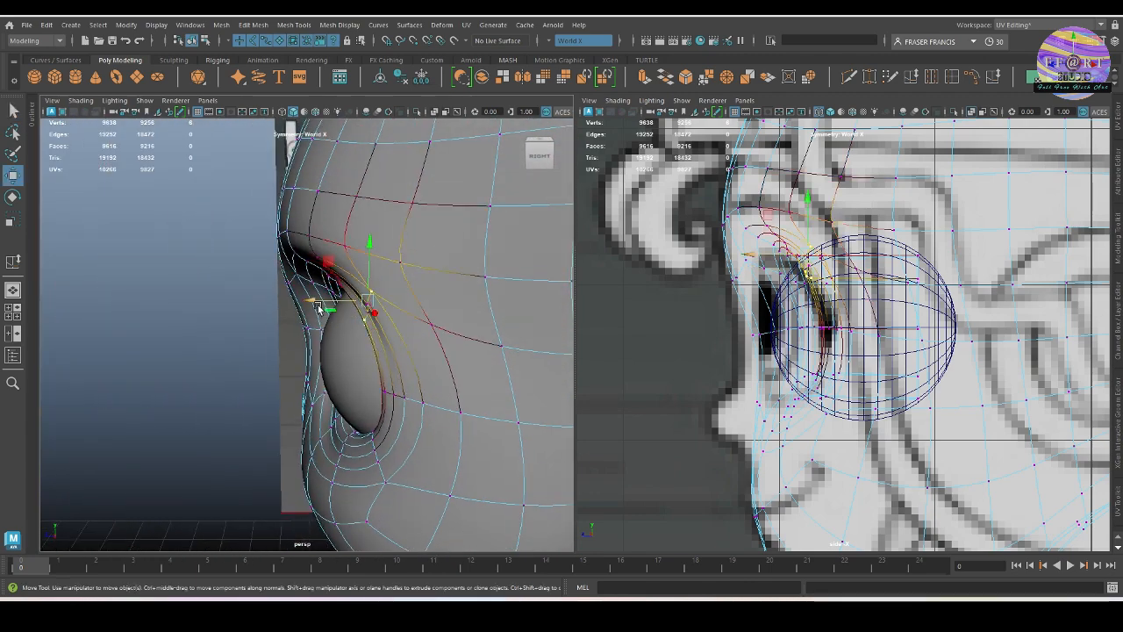
{"action": "left_click_drag", "start_coordinate": [321, 308], "coordinate": [459, 419]}
{"action": "left_click", "coordinate": [436, 423]}
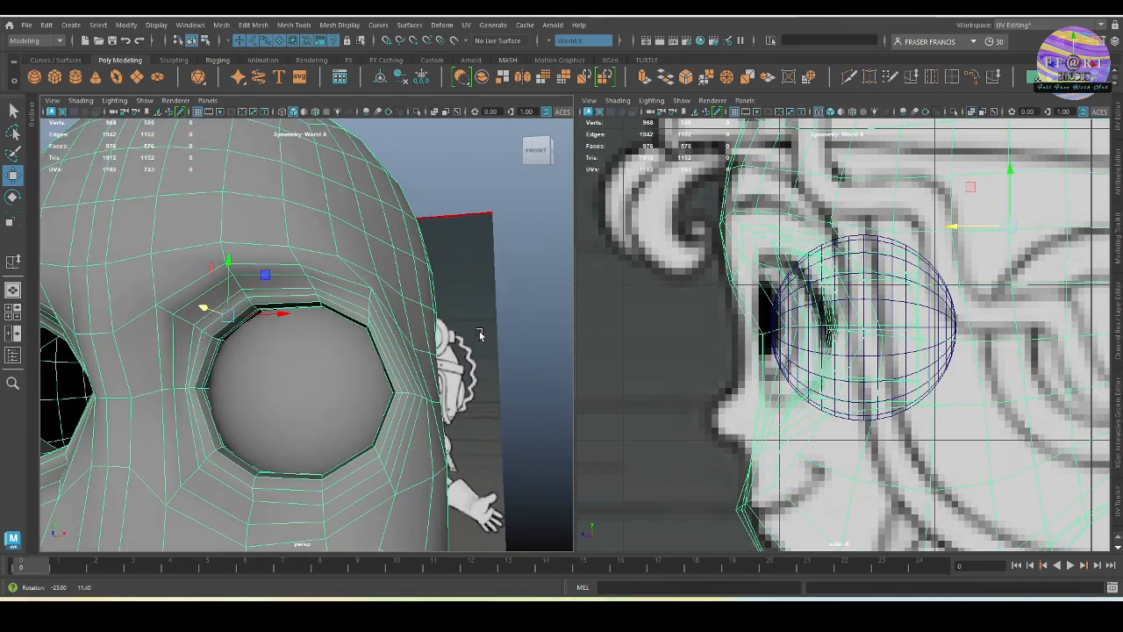
Select the brow edges above the eye on the unsmoothed head and slide them upward with Slide Edge.
{"action": "left_click_drag", "start_coordinate": [368, 263], "coordinate": [263, 268], "text": "alt"}
{"action": "left_click", "coordinate": [263, 268]}
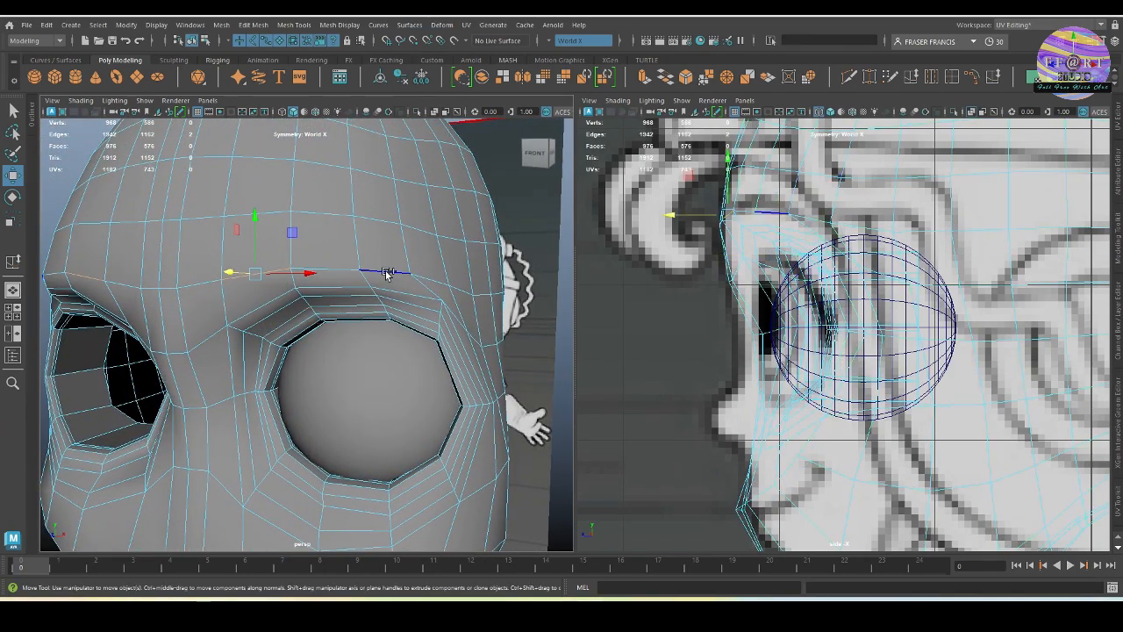
{"action": "left_click_drag", "start_coordinate": [386, 274], "coordinate": [430, 276]}
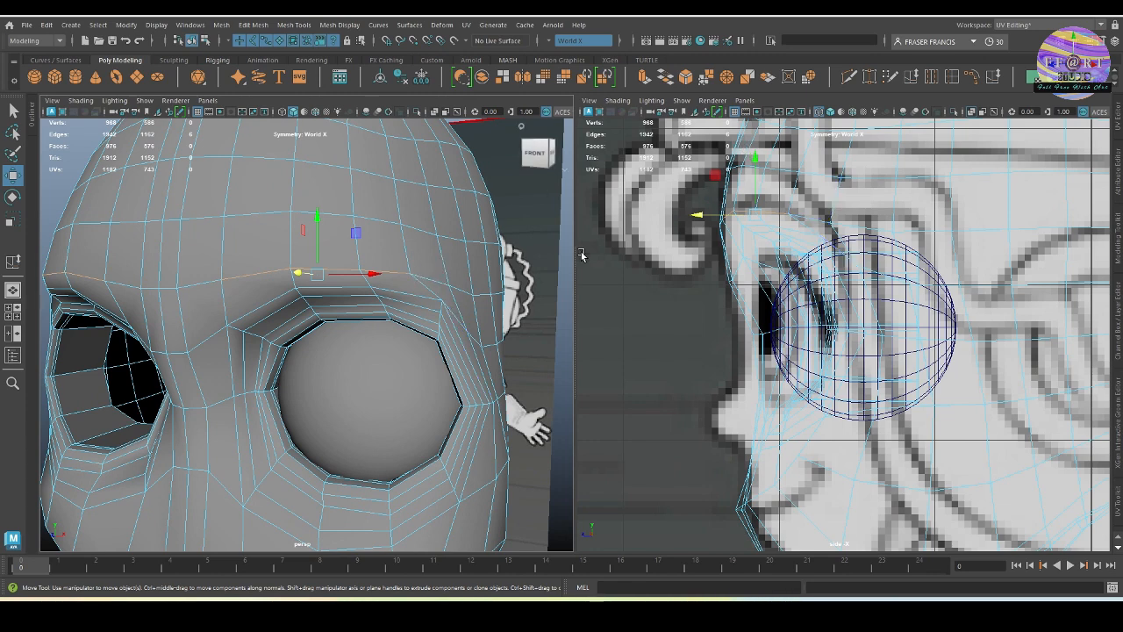
{"action": "key", "text": "y"}
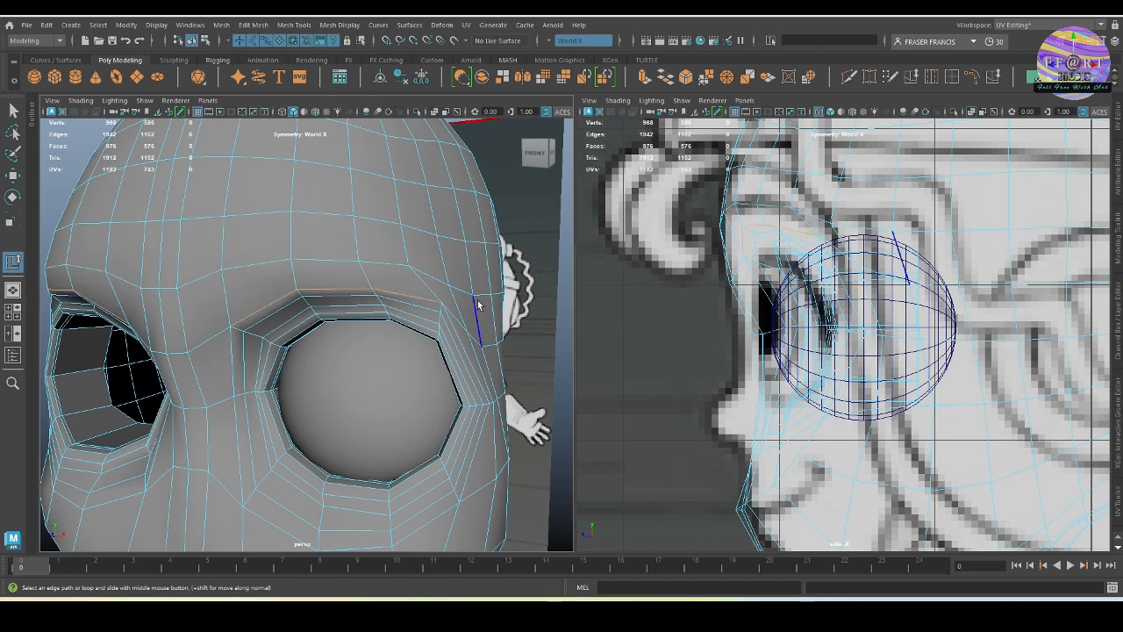
{"action": "left_click_drag", "start_coordinate": [453, 301], "coordinate": [462, 342], "text": "alt"}
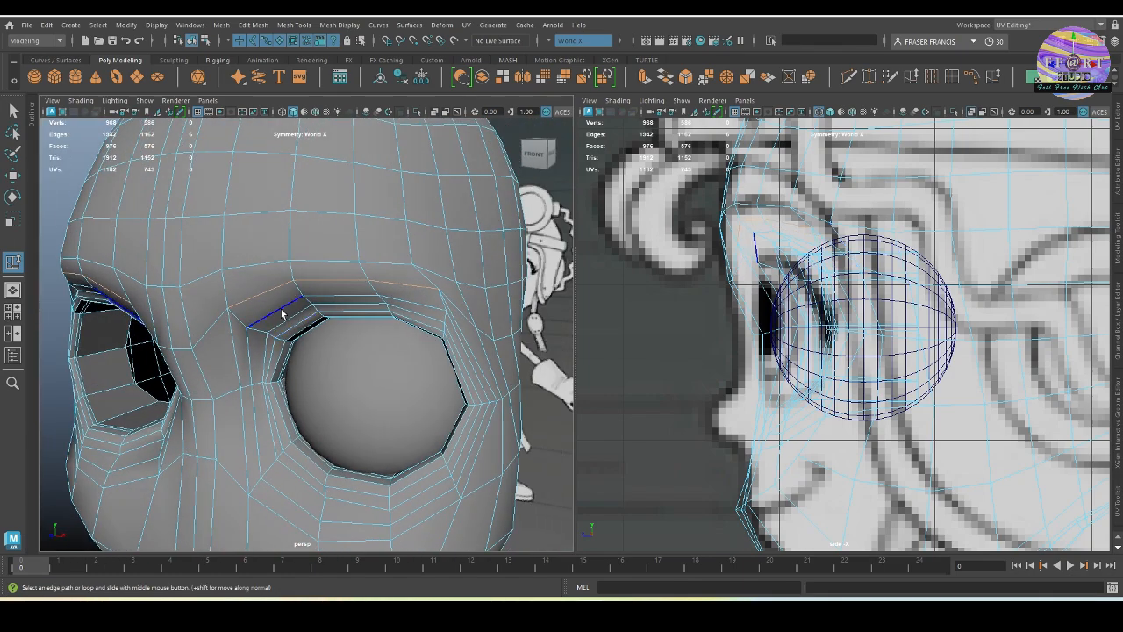
Select the edge loop at the rim of the eye opening and scale it slightly.
{"action": "right_click_drag", "start_coordinate": [351, 312], "coordinate": [413, 321], "text": "alt"}
{"action": "left_click_drag", "start_coordinate": [413, 321], "coordinate": [392, 290], "text": "alt"}
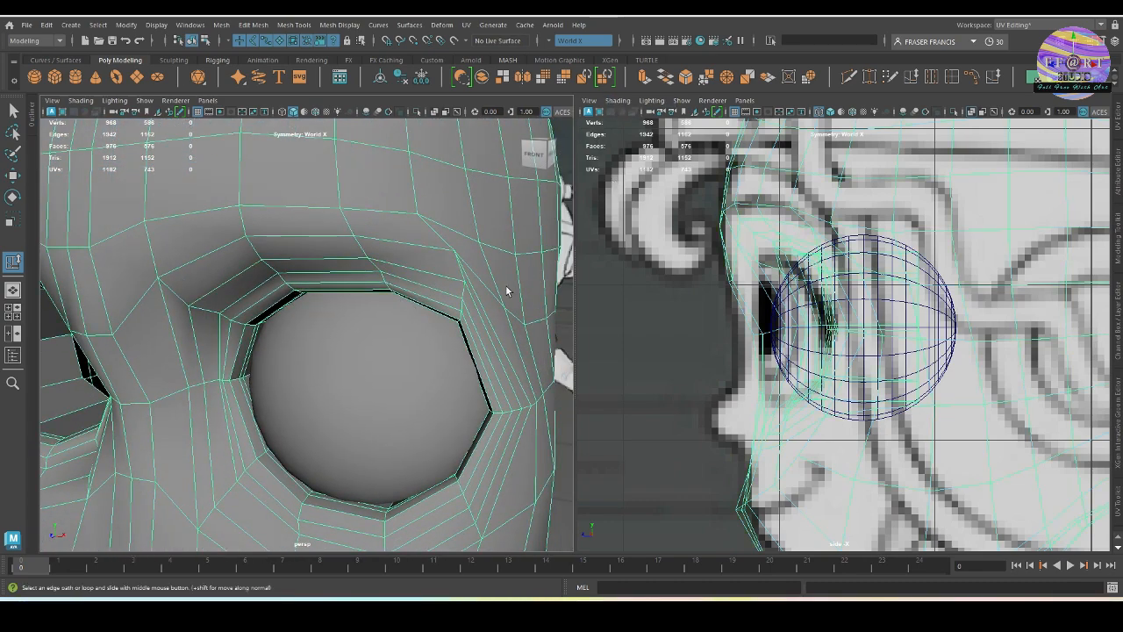
{"action": "right_click_drag", "start_coordinate": [506, 292], "coordinate": [482, 307], "text": "alt"}
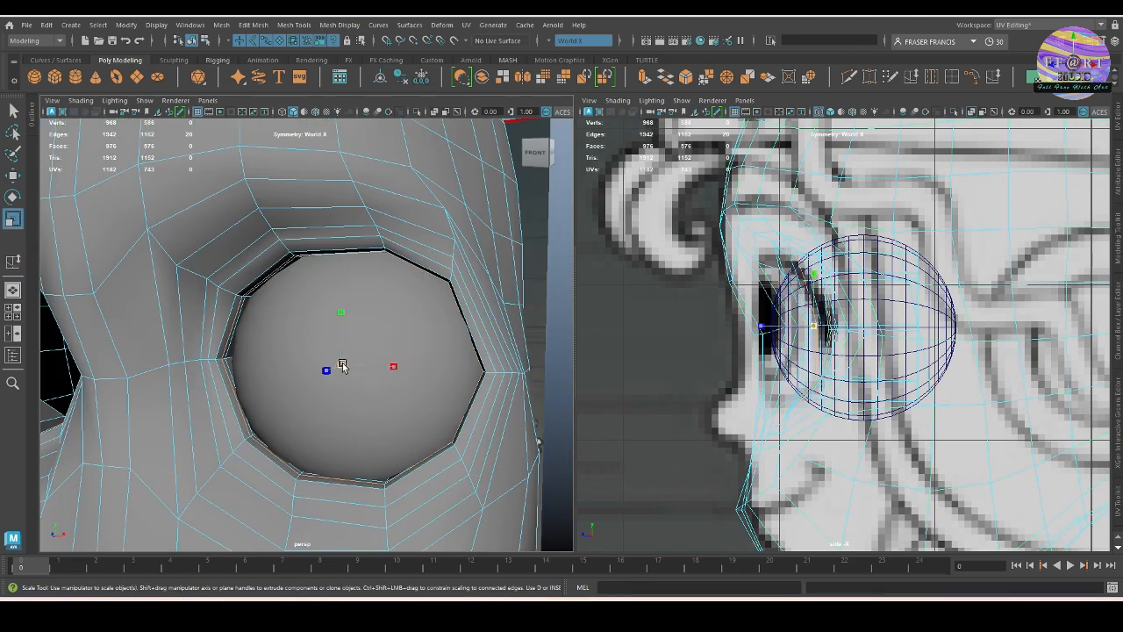
{"action": "left_click_drag", "start_coordinate": [342, 363], "coordinate": [338, 363]}
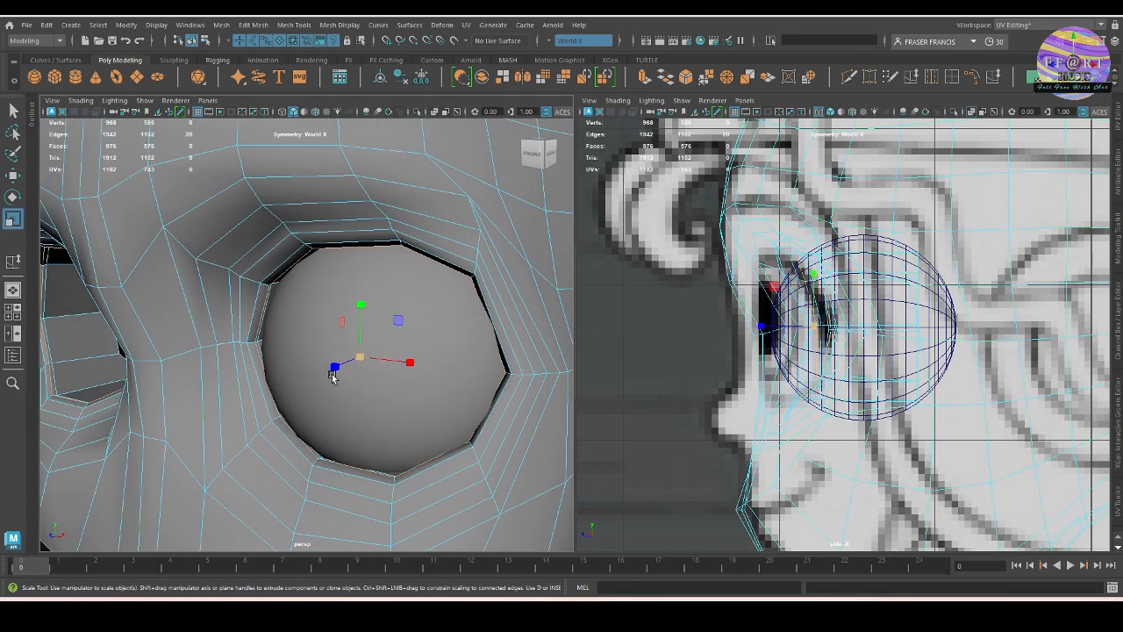
Shift the rim loop of the eye opening slightly along the depth axis and display the head with smooth mesh preview.
{"action": "key", "text": "w"}
{"action": "middle_click_drag", "start_coordinate": [334, 367], "coordinate": [330, 366]}
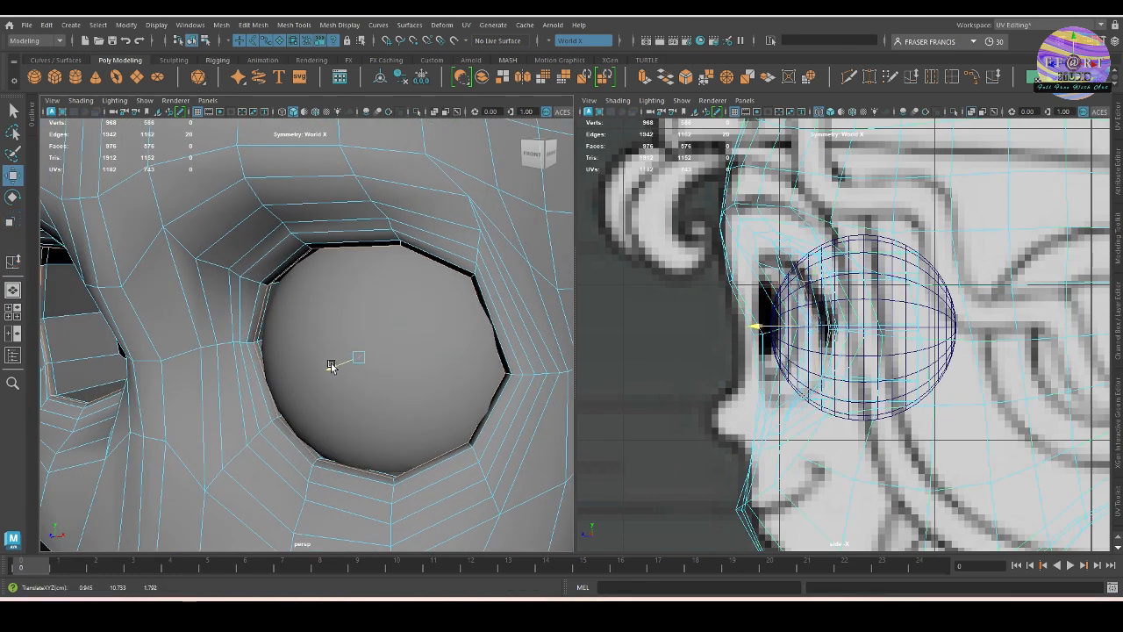
{"action": "left_click_drag", "start_coordinate": [331, 366], "coordinate": [405, 383], "text": "alt"}
{"action": "left_click", "coordinate": [480, 326]}
{"action": "left_click_drag", "start_coordinate": [479, 326], "coordinate": [369, 389], "text": "alt"}
{"action": "left_click", "coordinate": [462, 380]}
{"action": "key", "text": "3"}
{"action": "left_click", "coordinate": [510, 360]}
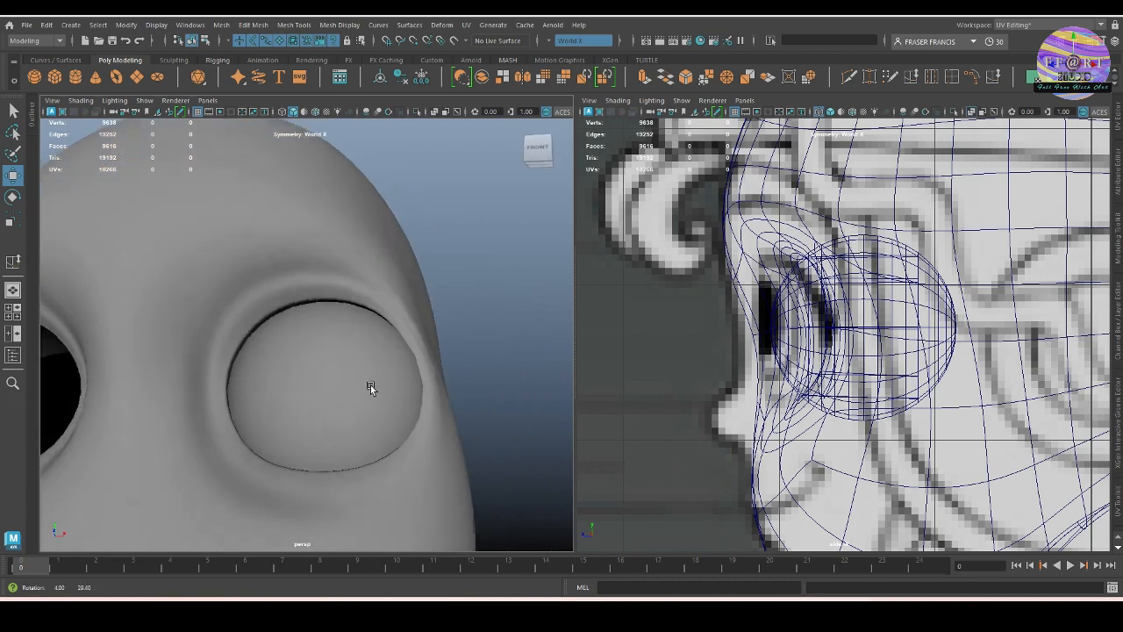
Select eyelid edges along the upper inner part of the eye opening and move them slightly down and sideways.
{"action": "left_click", "coordinate": [367, 303]}
{"action": "left_click_drag", "start_coordinate": [367, 303], "coordinate": [328, 328], "text": "alt"}
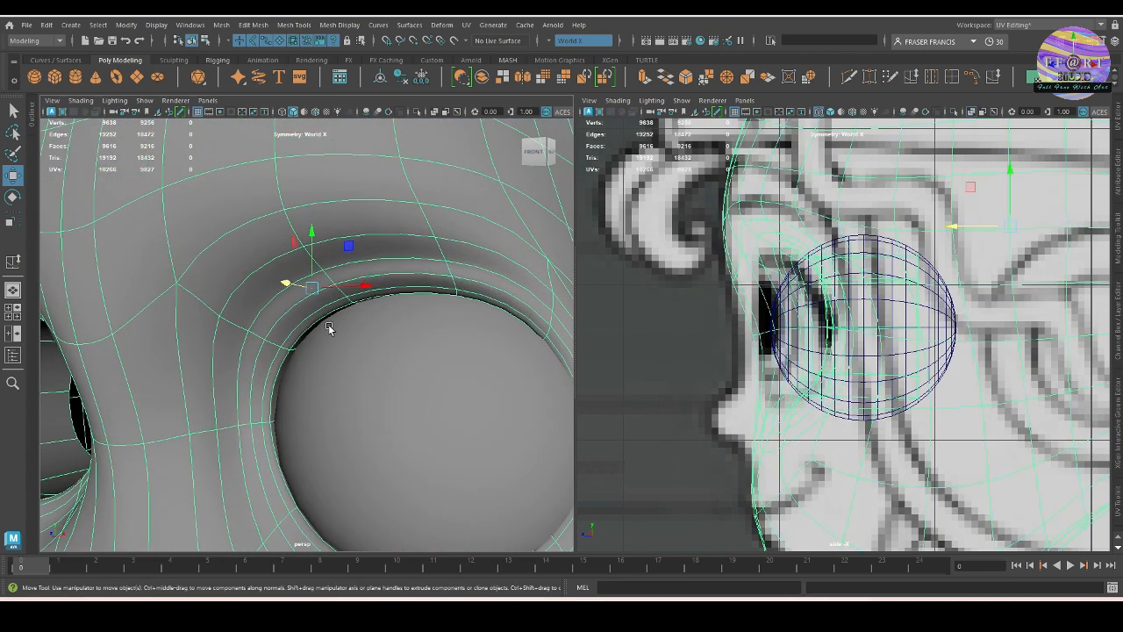
{"action": "key", "text": "F10"}
{"action": "left_click", "coordinate": [268, 379]}
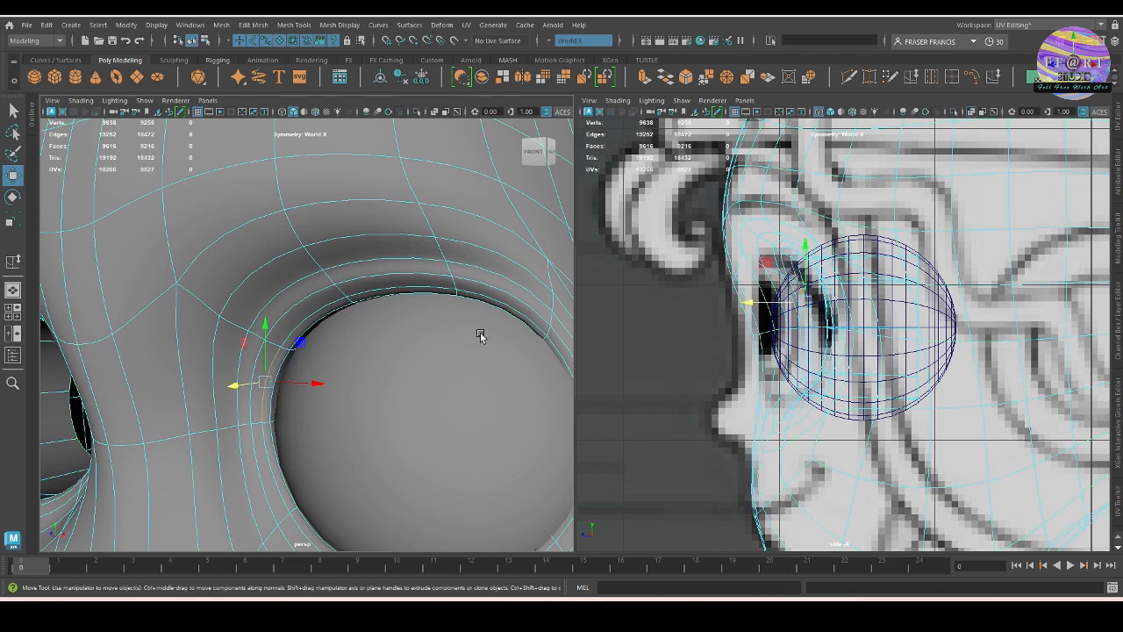
{"action": "left_click", "coordinate": [312, 318], "text": "shift"}
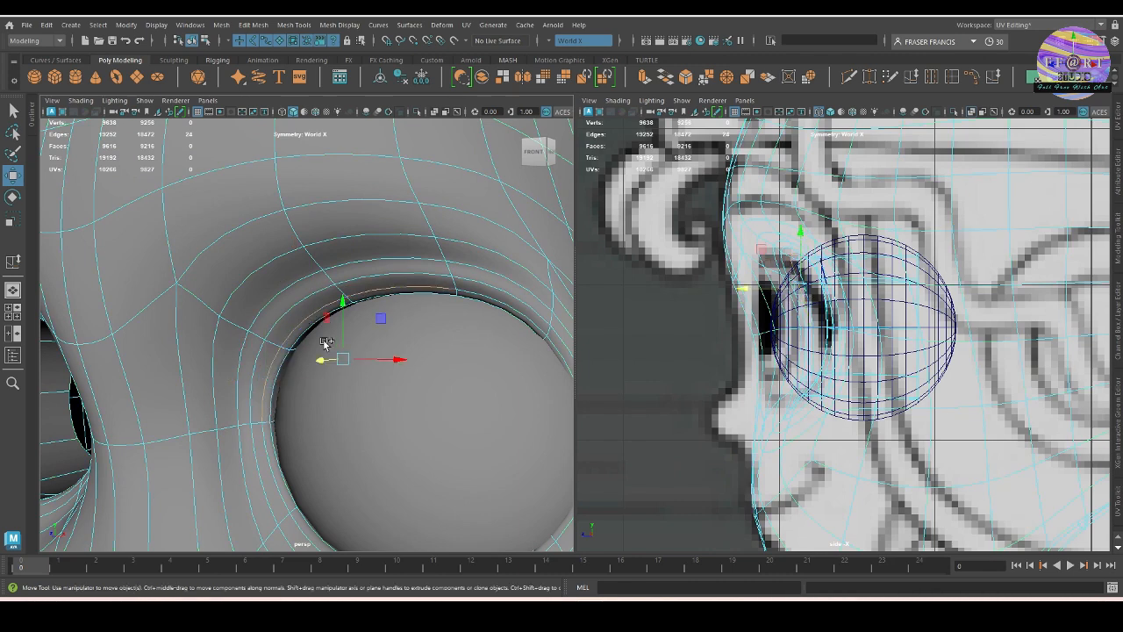
{"action": "left_click_drag", "start_coordinate": [341, 307], "coordinate": [343, 313]}
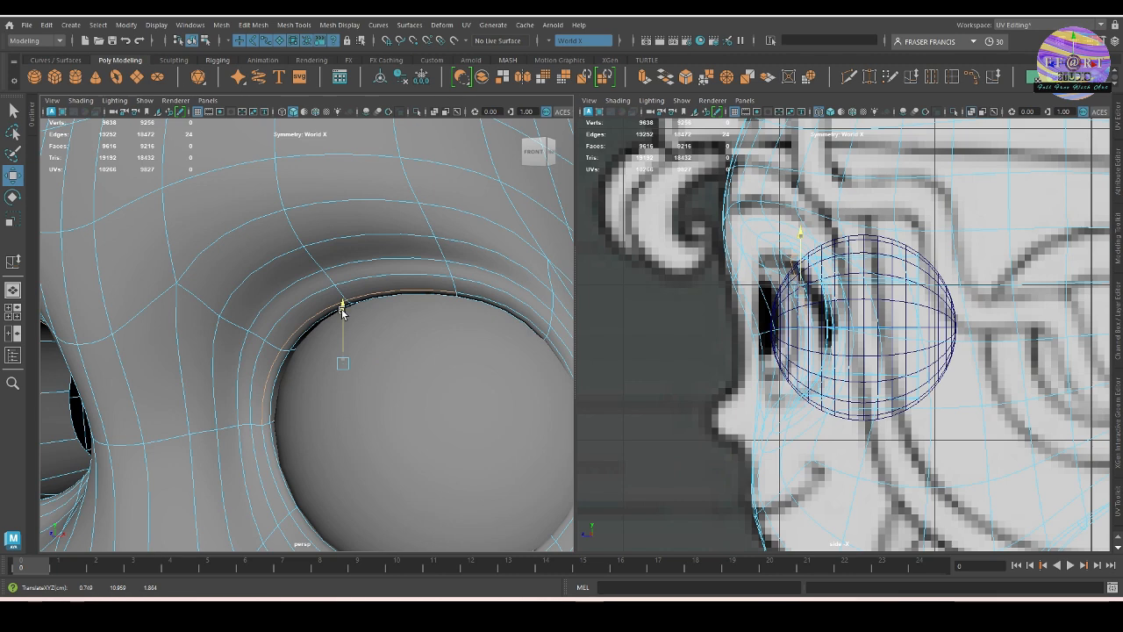
{"action": "left_click_drag", "start_coordinate": [468, 300], "coordinate": [399, 263], "text": "ctrl"}
{"action": "left_click_drag", "start_coordinate": [337, 362], "coordinate": [366, 379]}
{"action": "right_click_drag", "start_coordinate": [238, 439], "coordinate": [580, 190]}
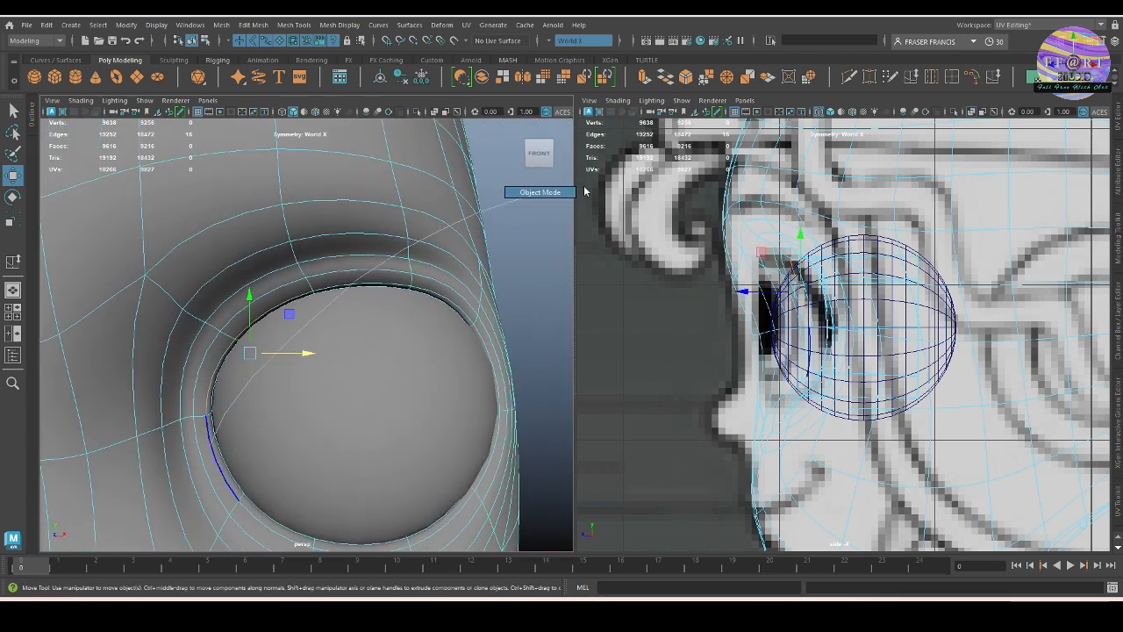
{"action": "left_click", "coordinate": [535, 324]}
{"action": "left_click_drag", "start_coordinate": [535, 324], "coordinate": [352, 308], "text": "alt"}
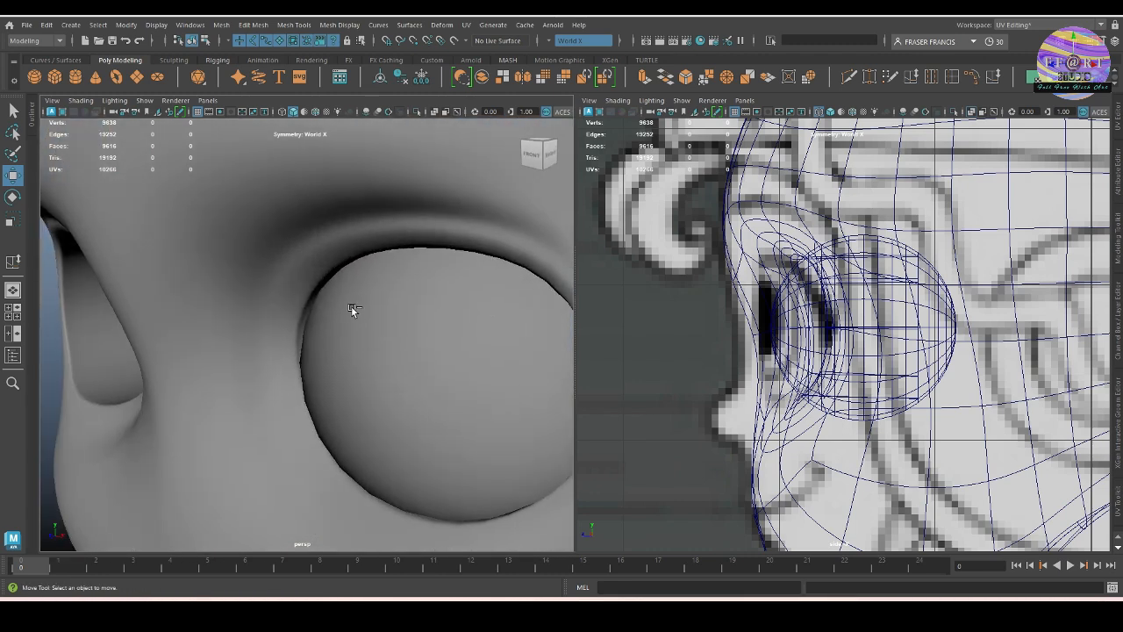
Reselect the edges at the upper inner eyelid corner and shift them slightly along the depth and sideways axes.
{"action": "key", "text": "ctrl+z"}
{"action": "key", "text": "ctrl+z"}
{"action": "left_click_drag", "start_coordinate": [268, 330], "coordinate": [298, 307], "text": "alt"}
{"action": "left_click", "coordinate": [340, 258]}
{"action": "left_click_drag", "start_coordinate": [341, 258], "coordinate": [329, 307], "text": "alt"}
{"action": "left_click_drag", "start_coordinate": [212, 306], "coordinate": [234, 331], "text": "alt"}
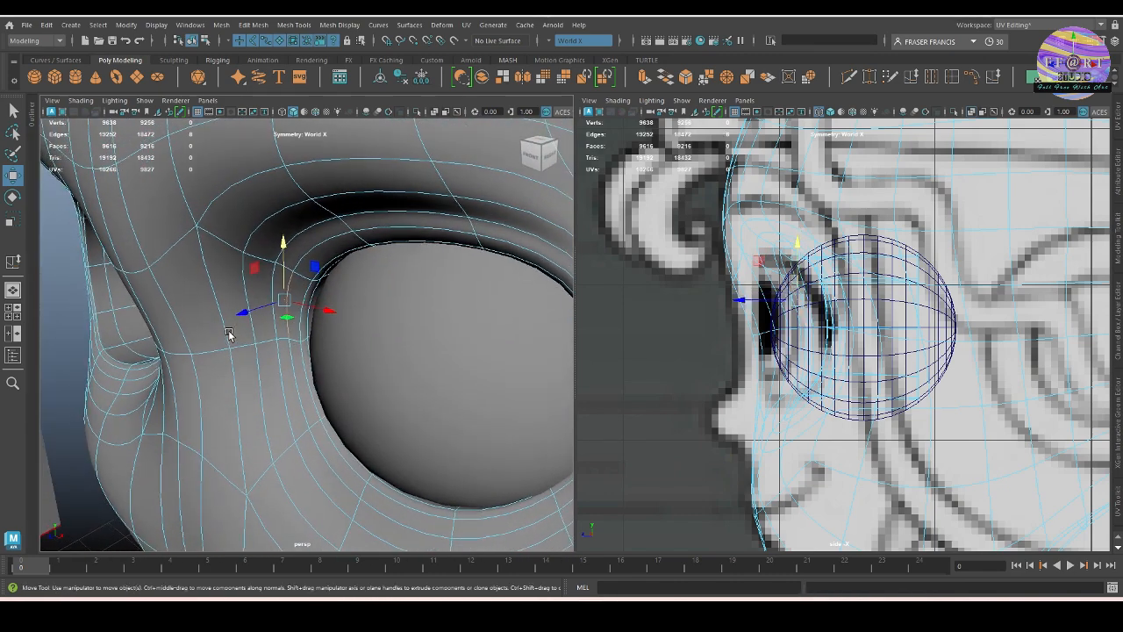
{"action": "double_click", "coordinate": [285, 309]}
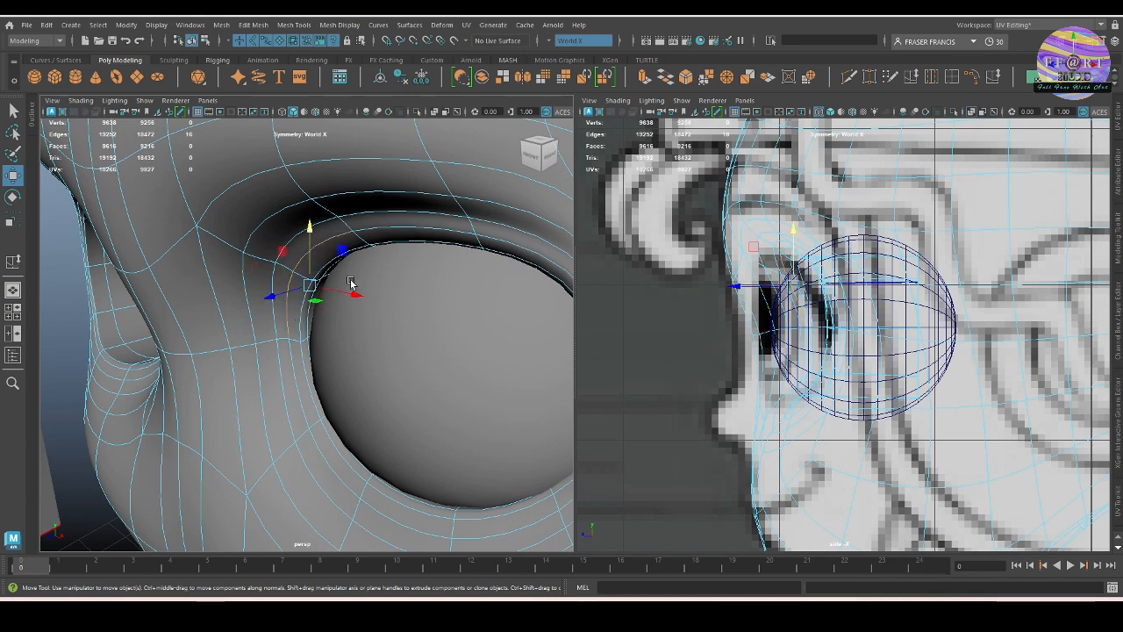
{"action": "left_click_drag", "start_coordinate": [273, 293], "coordinate": [270, 301]}
{"action": "left_click_drag", "start_coordinate": [272, 303], "coordinate": [333, 311], "text": "alt"}
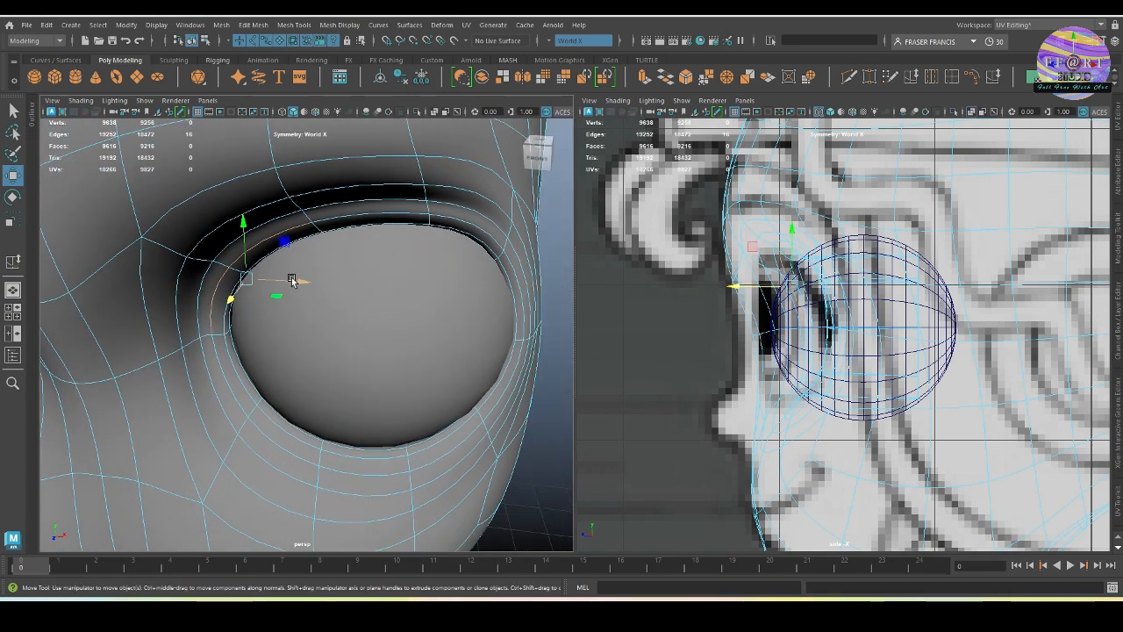
{"action": "left_click_drag", "start_coordinate": [291, 281], "coordinate": [294, 280]}
{"action": "key", "text": "F8"}
{"action": "left_click", "coordinate": [566, 385]}
{"action": "left_click_drag", "start_coordinate": [560, 387], "coordinate": [466, 365], "text": "alt"}
{"action": "scroll", "coordinate": [469, 316], "scroll_direction": "down", "scroll_amount": 3}
Select the vertices at the outer eye corner and move them sideways with soft selection, ending in object mode.
{"action": "left_click", "coordinate": [466, 365]}
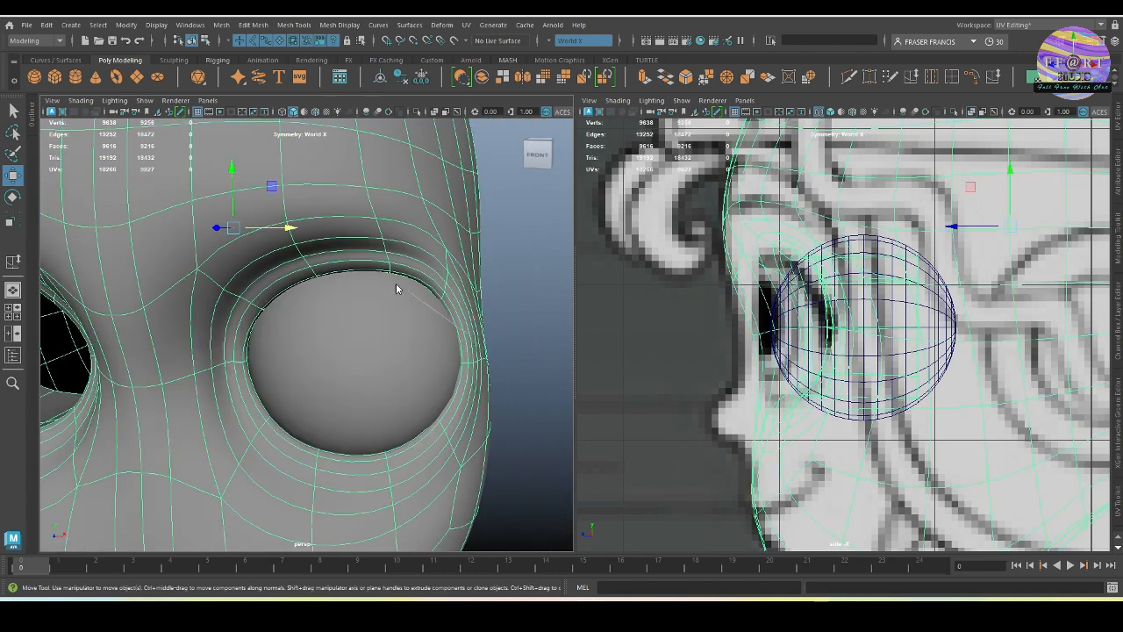
{"action": "key", "text": "F9"}
{"action": "left_click", "coordinate": [469, 364]}
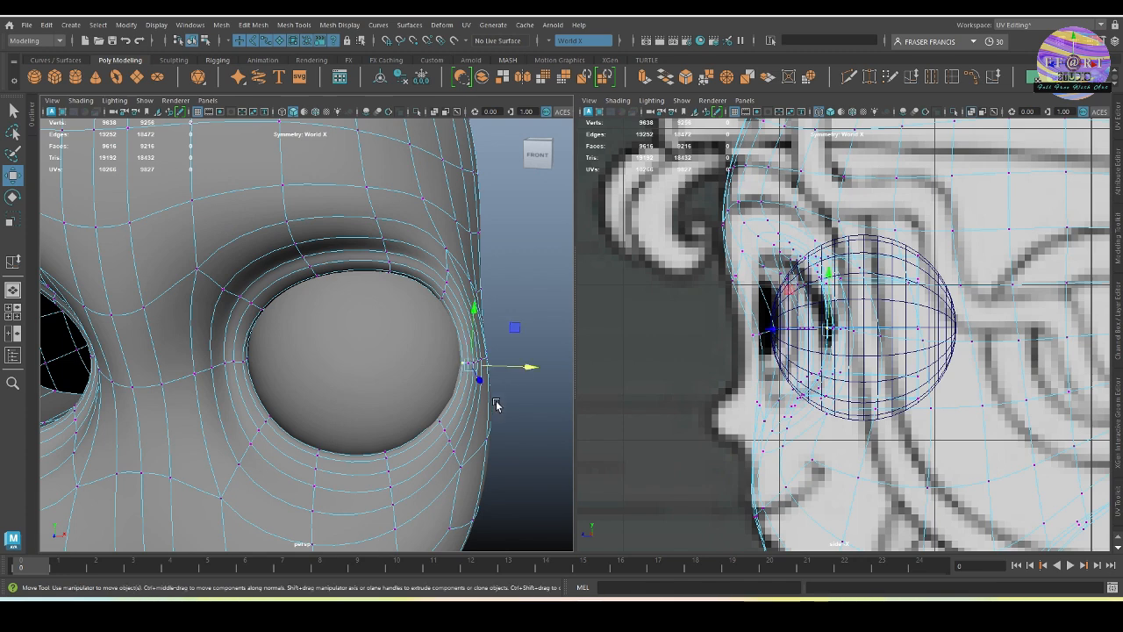
{"action": "key", "text": "b"}
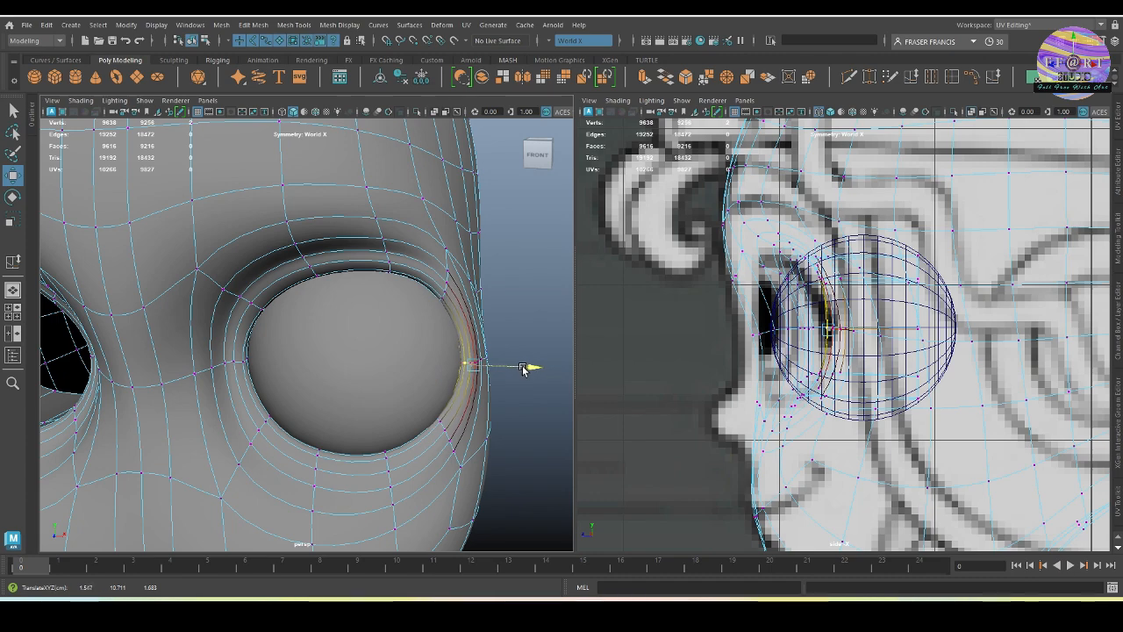
{"action": "left_click", "coordinate": [522, 392]}
{"action": "left_click_drag", "start_coordinate": [520, 402], "coordinate": [494, 386], "text": "alt"}
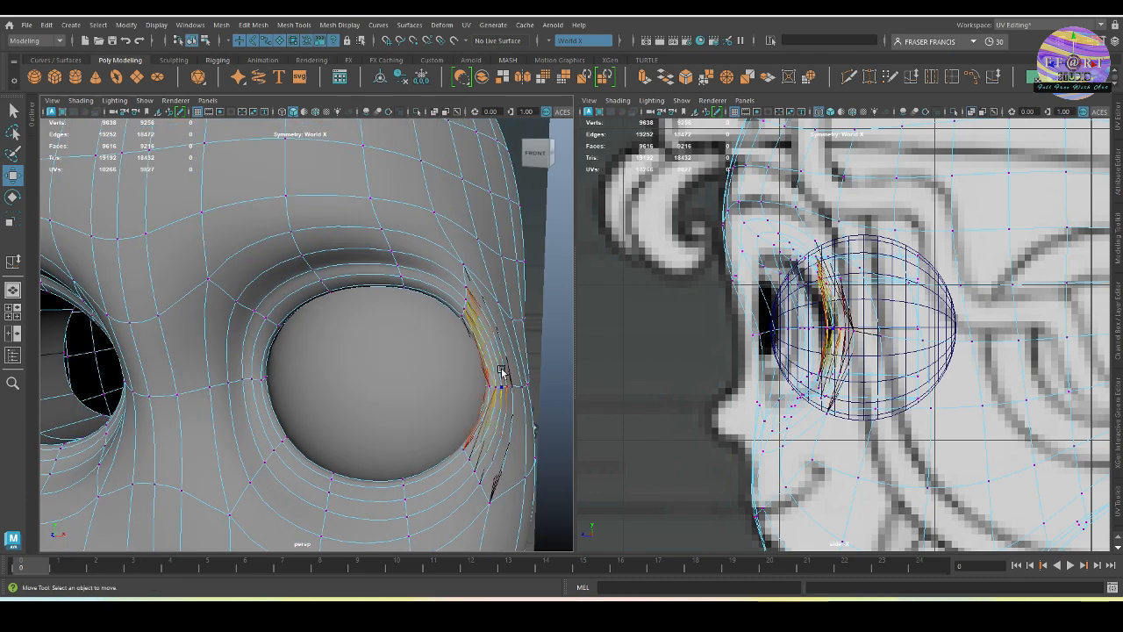
{"action": "right_click_drag", "start_coordinate": [477, 334], "coordinate": [509, 372]}
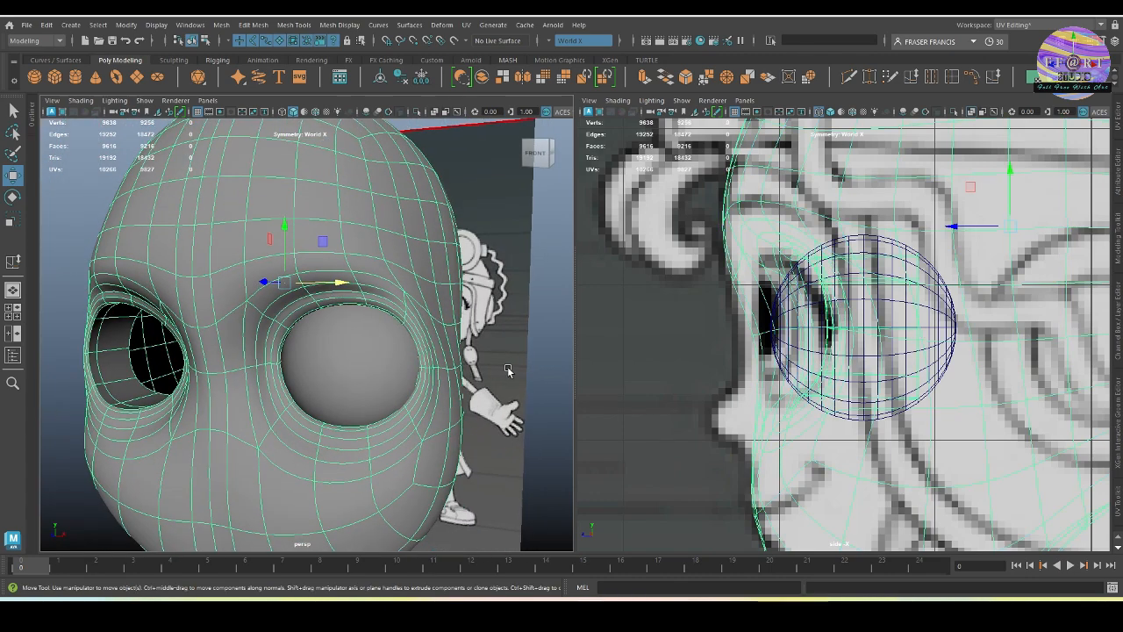
Display the eyeball sphere with smooth mesh preview and view its fit in the socket from the front and side.
{"action": "left_click", "coordinate": [546, 383]}
{"action": "left_click_drag", "start_coordinate": [546, 384], "coordinate": [494, 356], "text": "alt"}
{"action": "right_click_drag", "start_coordinate": [495, 357], "coordinate": [515, 366], "text": "alt"}
{"action": "mouse_move", "coordinate": [515, 366]}
{"action": "left_mouse_down", "text": "alt"}
{"action": "mouse_move", "coordinate": [504, 381]}
{"action": "mouse_move", "coordinate": [482, 379]}
{"action": "mouse_move", "coordinate": [511, 368]}
{"action": "mouse_move", "coordinate": [442, 369]}
{"action": "mouse_move", "coordinate": [524, 376]}
{"action": "left_mouse_up", "text": "alt"}
{"action": "left_click", "coordinate": [474, 364]}
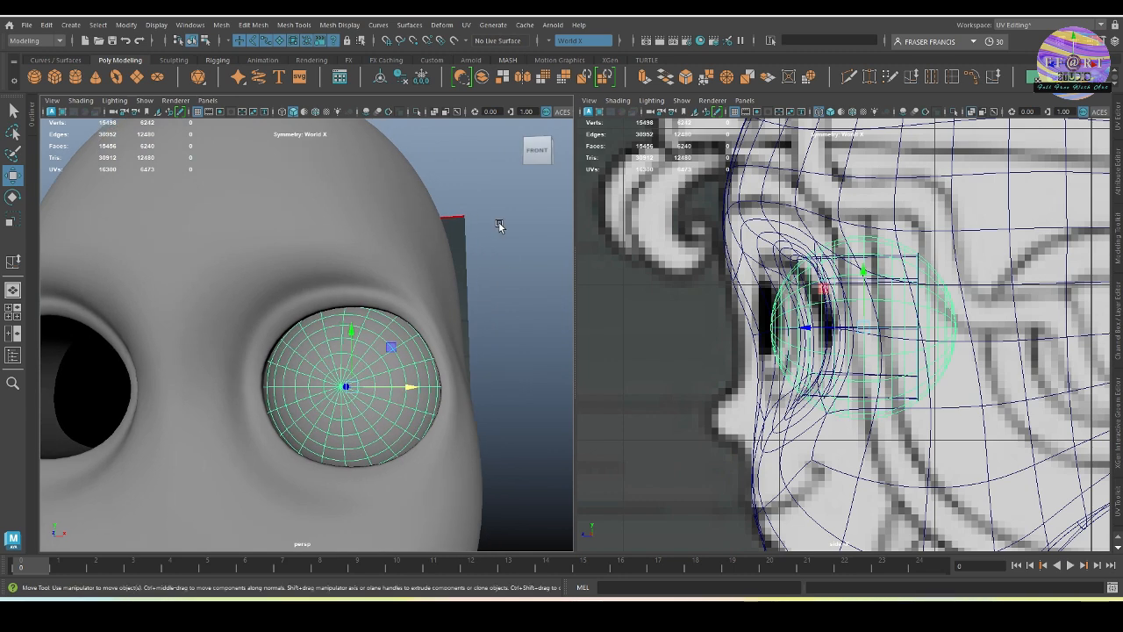
{"action": "left_click", "coordinate": [499, 223]}
{"action": "left_click_drag", "start_coordinate": [499, 294], "coordinate": [434, 295], "text": "alt"}
{"action": "scroll", "coordinate": [343, 299], "scroll_direction": "up", "scroll_amount": 3}
Select vertices at the upper inner eyelid and shift them along the depth axis with soft selection.
{"action": "left_click", "coordinate": [332, 340]}
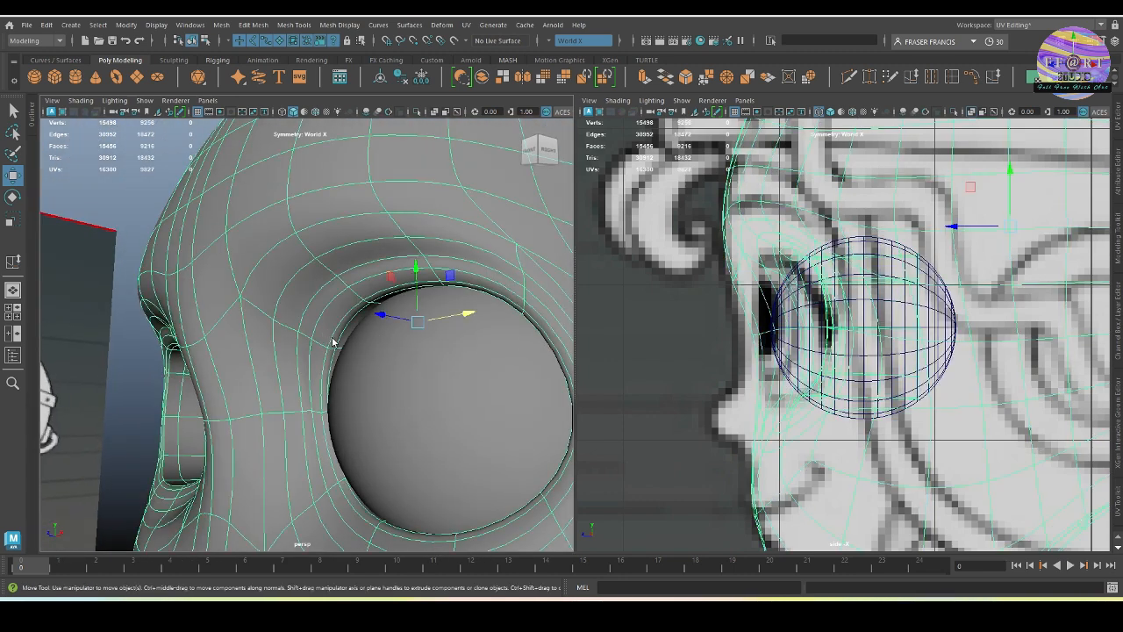
{"action": "right_click_drag", "start_coordinate": [332, 340], "coordinate": [311, 351]}
{"action": "left_click", "coordinate": [341, 353]}
{"action": "left_click_drag", "start_coordinate": [340, 353], "coordinate": [417, 393], "text": "alt"}
{"action": "key", "text": "b"}
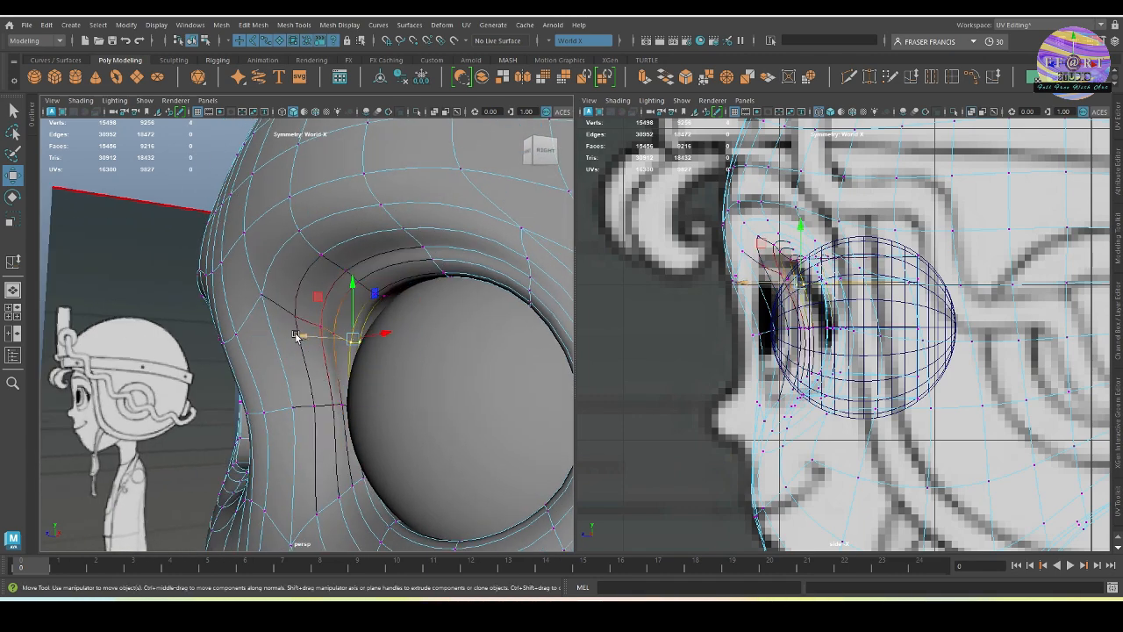
{"action": "left_click_drag", "start_coordinate": [305, 338], "coordinate": [348, 361], "text": "alt"}
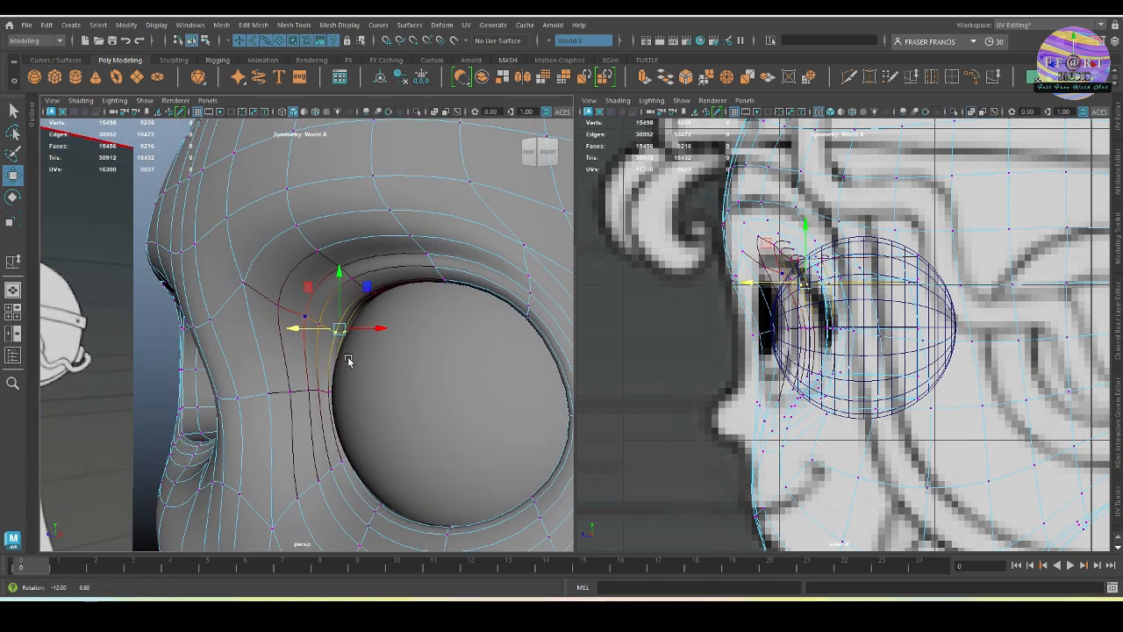
{"action": "left_click_drag", "start_coordinate": [296, 328], "coordinate": [404, 300]}
Adjust the eyelid vertices beside the outer eye corner along the sideways axis without soft selection, finishing in object mode.
{"action": "left_click", "coordinate": [380, 305]}
{"action": "left_click", "coordinate": [417, 344]}
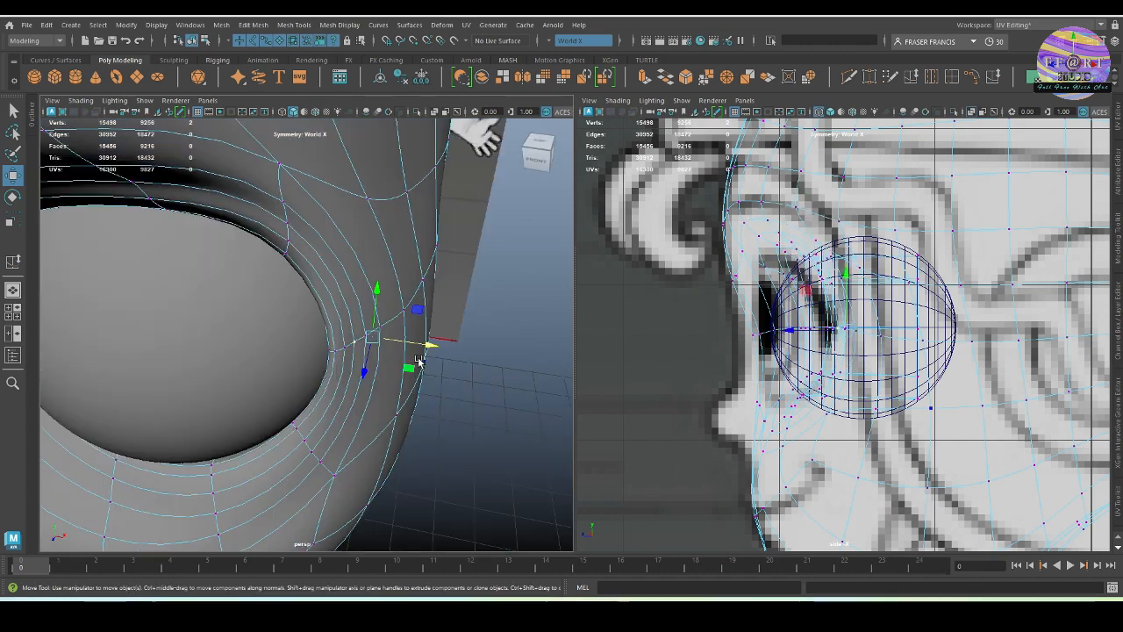
{"action": "left_click_drag", "start_coordinate": [419, 361], "coordinate": [405, 376], "text": "alt"}
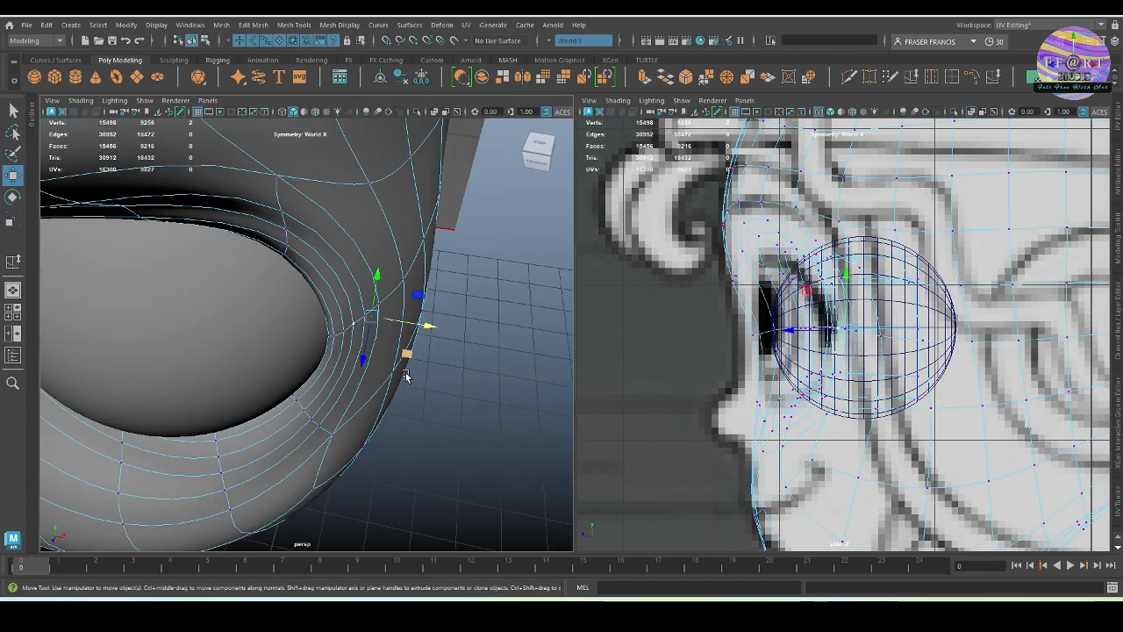
{"action": "left_click_drag", "start_coordinate": [392, 336], "coordinate": [475, 432], "text": "alt"}
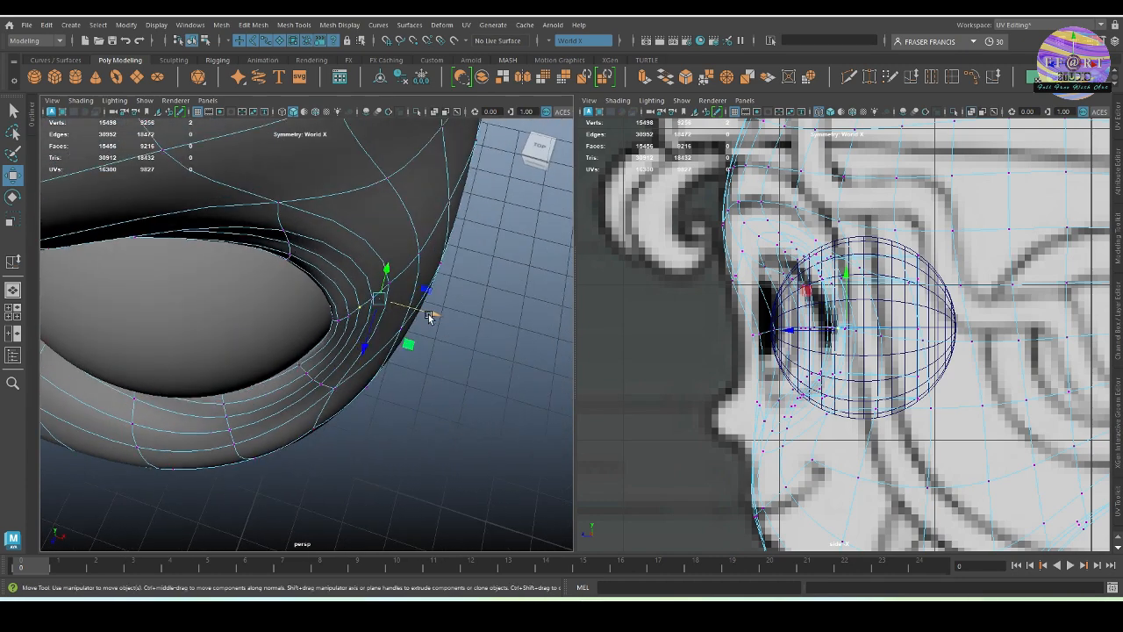
{"action": "left_click_drag", "start_coordinate": [431, 317], "coordinate": [374, 363]}
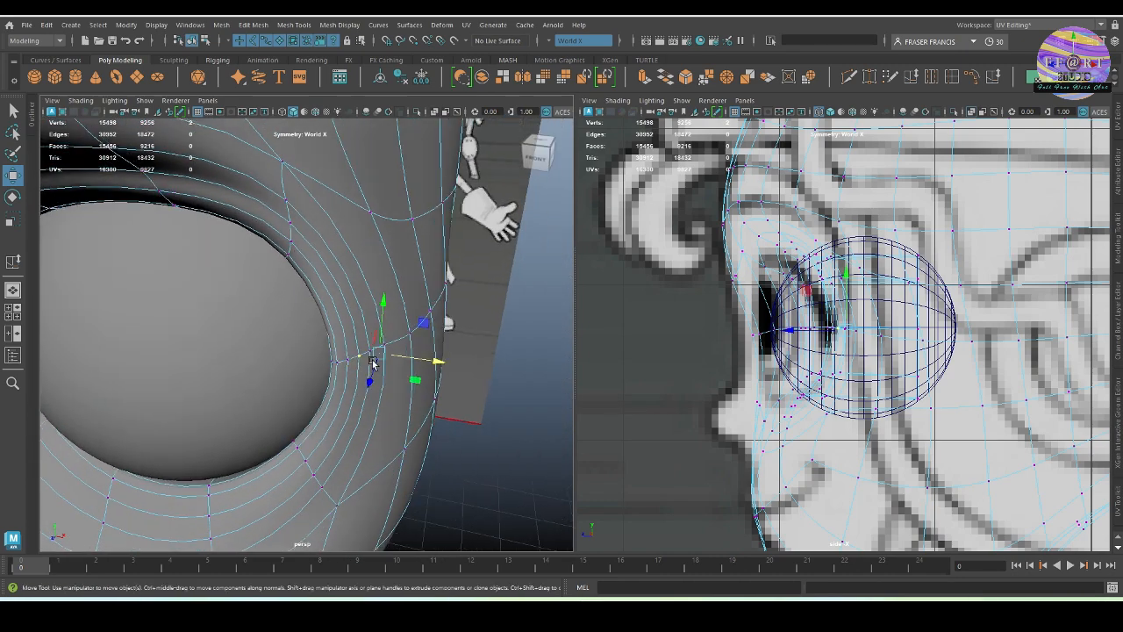
{"action": "right_click_drag", "start_coordinate": [378, 253], "coordinate": [426, 206]}
{"action": "left_click", "coordinate": [498, 426]}
{"action": "left_click_drag", "start_coordinate": [461, 369], "coordinate": [279, 331], "text": "alt"}
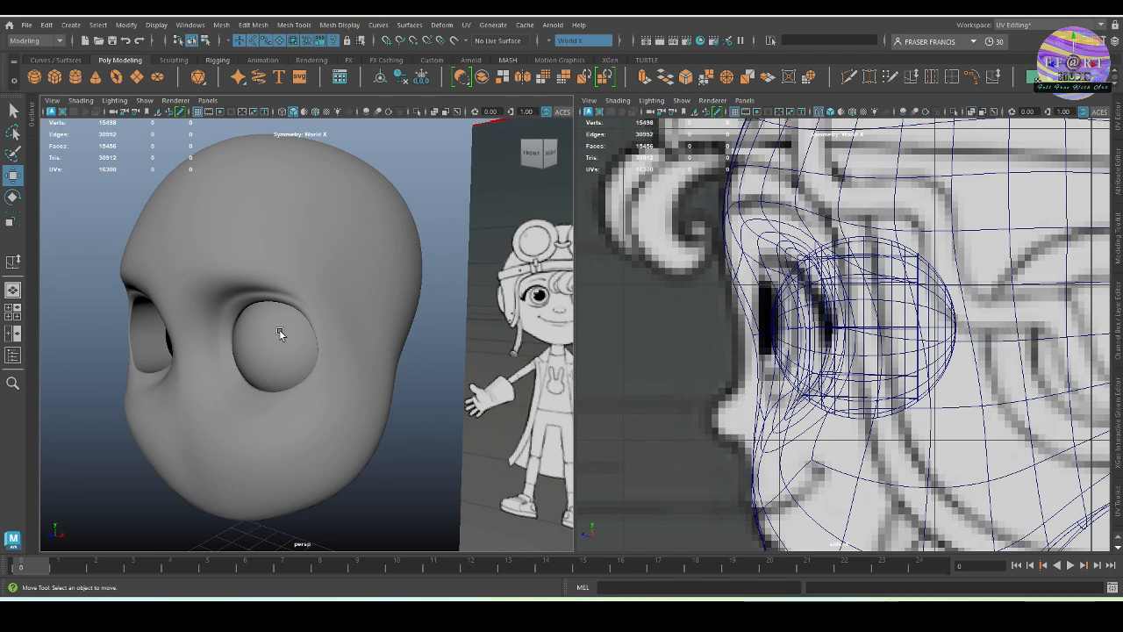
Turn off smooth preview on the head and examine the edge flow around the eye and temple from the front and side.
{"action": "left_click", "coordinate": [394, 362]}
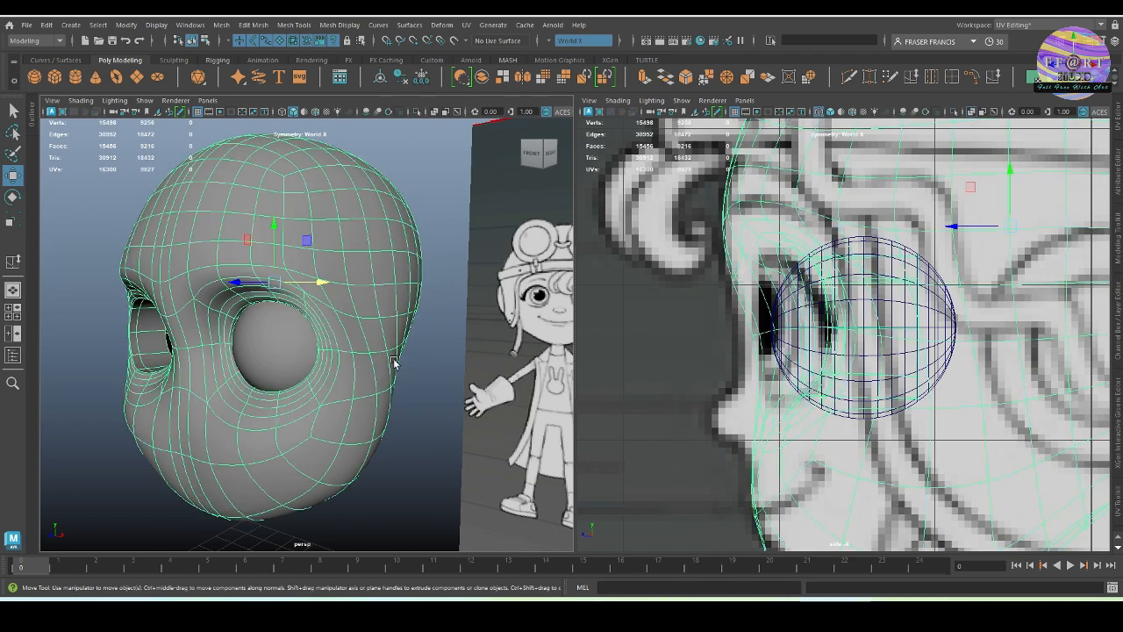
{"action": "key", "text": "1"}
{"action": "scroll", "coordinate": [404, 354], "scroll_direction": "up", "scroll_amount": 6}
{"action": "left_click_drag", "start_coordinate": [461, 354], "coordinate": [336, 327], "text": "alt"}
{"action": "left_click_drag", "start_coordinate": [438, 326], "coordinate": [416, 363], "text": "alt"}
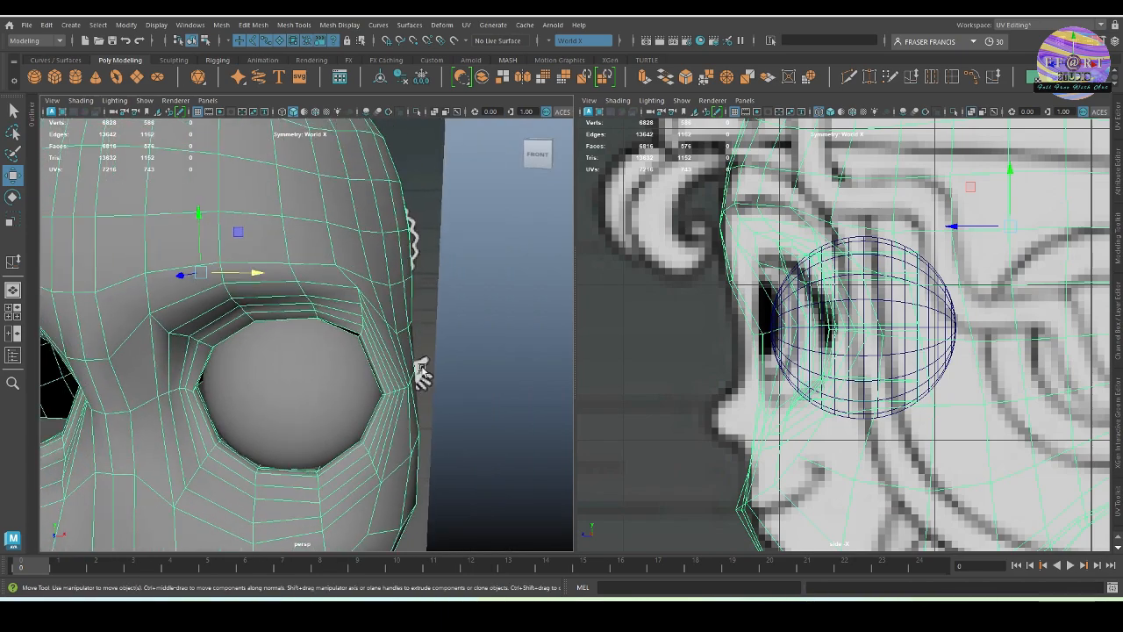
{"action": "right_click_drag", "start_coordinate": [416, 364], "coordinate": [360, 346], "text": "alt"}
{"action": "middle_click_drag", "start_coordinate": [359, 346], "coordinate": [389, 344], "text": "alt"}
{"action": "mouse_move", "coordinate": [389, 344]}
{"action": "left_mouse_down", "text": "alt"}
{"action": "mouse_move", "coordinate": [406, 316]}
{"action": "mouse_move", "coordinate": [401, 363]}
{"action": "left_mouse_up", "text": "alt"}
{"action": "middle_click_drag", "start_coordinate": [401, 364], "coordinate": [386, 362], "text": "alt"}
{"action": "left_click_drag", "start_coordinate": [386, 363], "coordinate": [355, 330], "text": "alt"}
{"action": "middle_click_drag", "start_coordinate": [416, 353], "coordinate": [360, 346], "text": "alt"}
{"action": "left_click_drag", "start_coordinate": [361, 346], "coordinate": [389, 336], "text": "alt"}
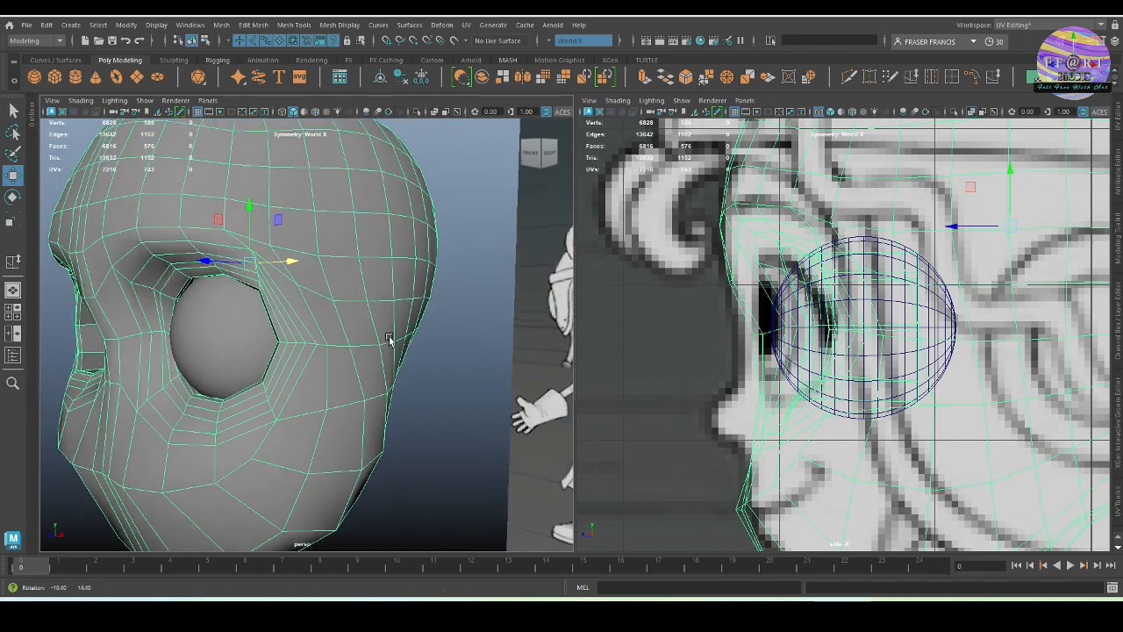
{"action": "right_click_drag", "start_coordinate": [389, 336], "coordinate": [400, 347], "text": "alt"}
Select the horizontal row of edges running from beside the outer eye corner across the temple and around the back of the head.
{"action": "right_click_drag", "start_coordinate": [318, 132], "coordinate": [317, 129]}
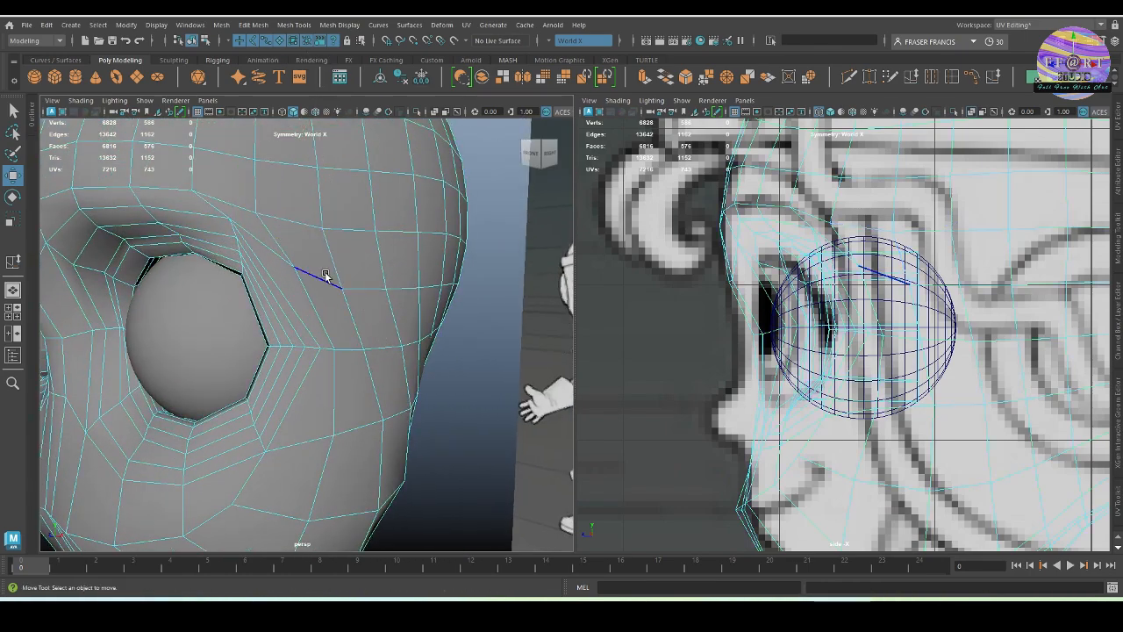
{"action": "left_click", "coordinate": [326, 275]}
{"action": "left_click_drag", "start_coordinate": [325, 276], "coordinate": [342, 300], "text": "alt"}
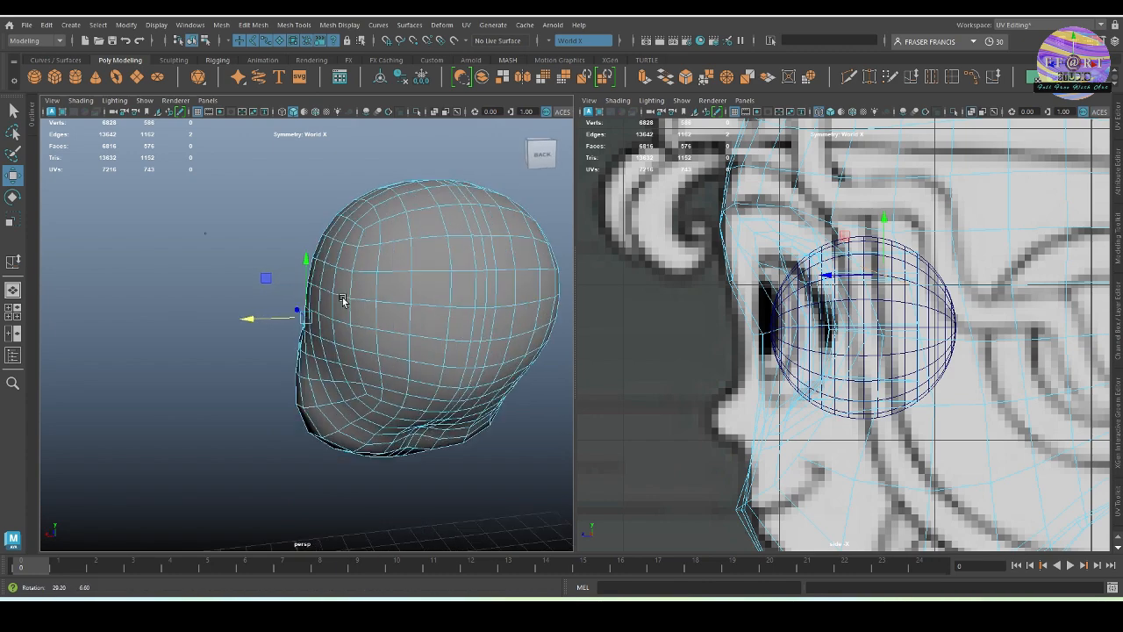
{"action": "double_click", "coordinate": [472, 340]}
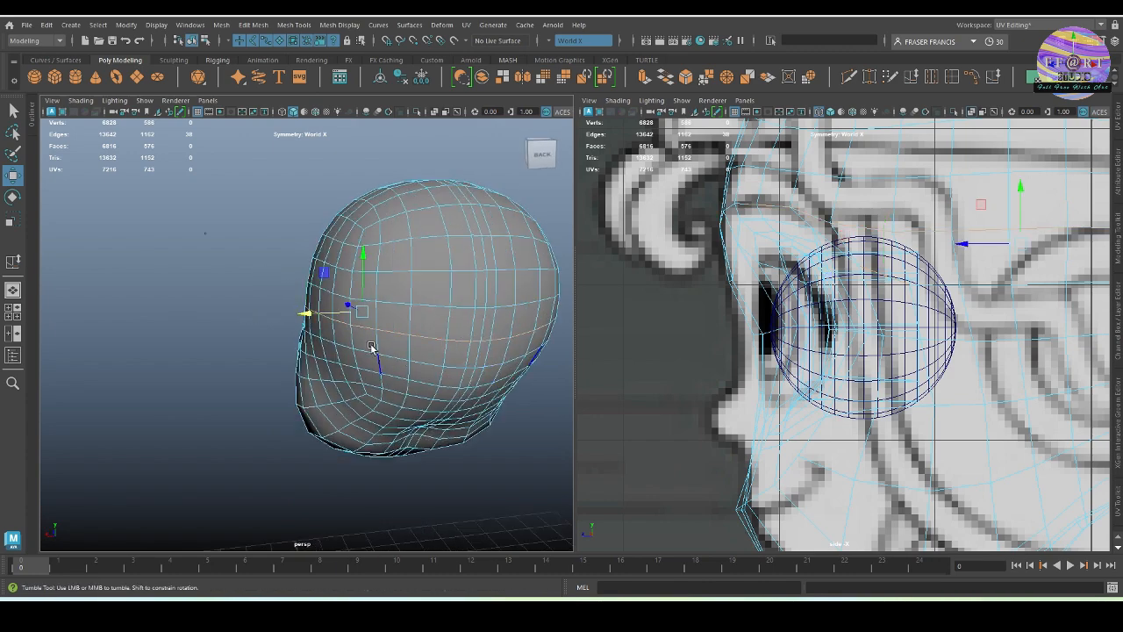
{"action": "left_click_drag", "start_coordinate": [371, 346], "coordinate": [357, 322], "text": "alt"}
{"action": "left_click", "coordinate": [389, 327]}
{"action": "left_click", "coordinate": [313, 302]}
{"action": "left_click_drag", "start_coordinate": [421, 342], "coordinate": [299, 346], "text": "alt"}
{"action": "middle_click_drag", "start_coordinate": [506, 385], "coordinate": [436, 364], "text": "alt"}
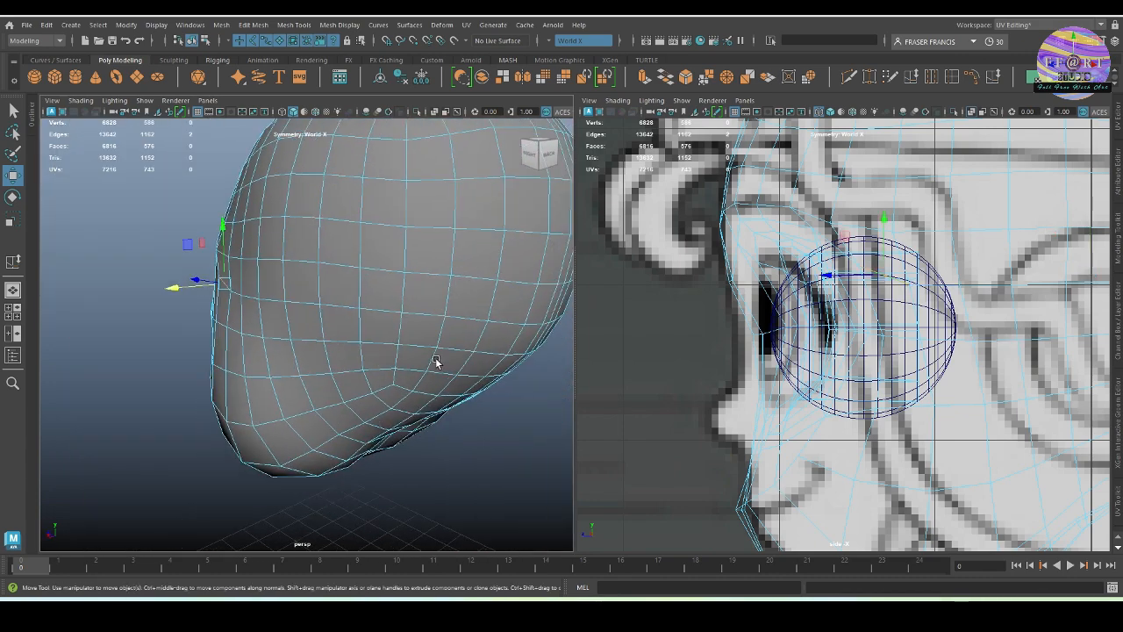
{"action": "left_click_drag", "start_coordinate": [437, 364], "coordinate": [394, 358], "text": "alt"}
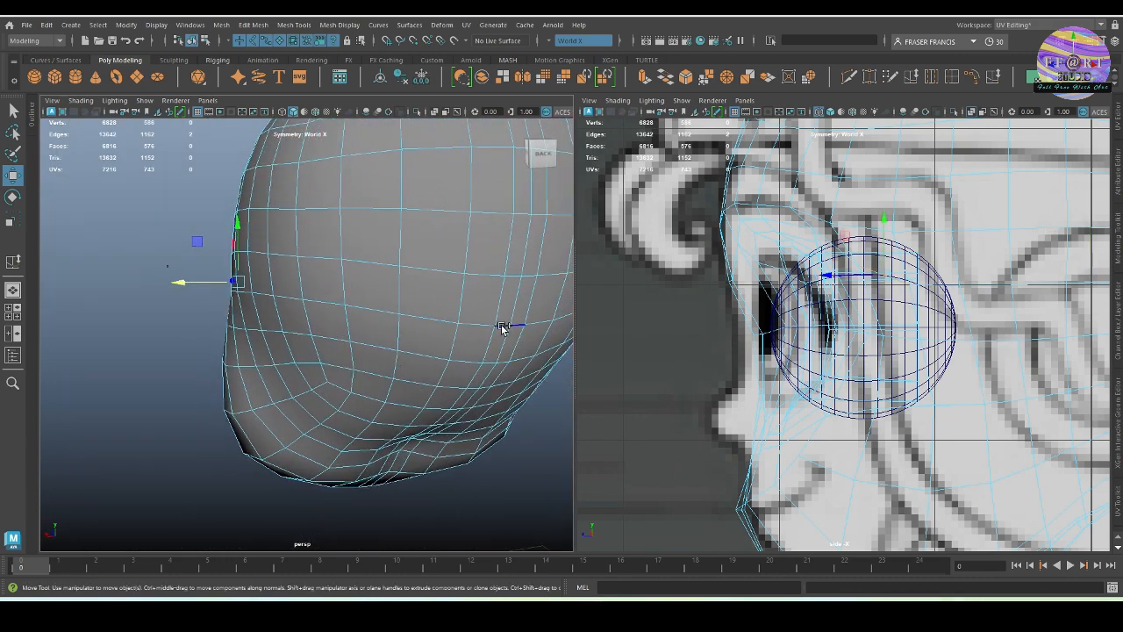
{"action": "double_click", "coordinate": [503, 326], "text": "shift"}
{"action": "left_click_drag", "start_coordinate": [228, 298], "coordinate": [328, 268], "text": "alt"}
{"action": "left_click_drag", "start_coordinate": [358, 311], "coordinate": [419, 300], "text": "alt"}
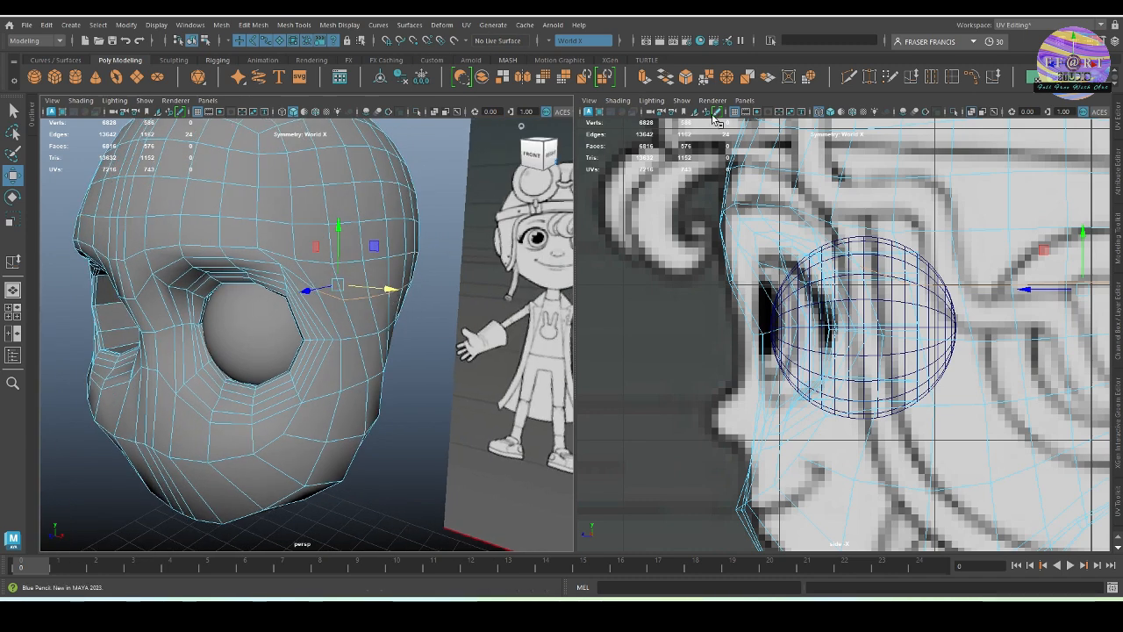
Slide the selected temple row and the edge row above it upward with Slide Edge to even their spacing around the head.
{"action": "left_click", "coordinate": [994, 79]}
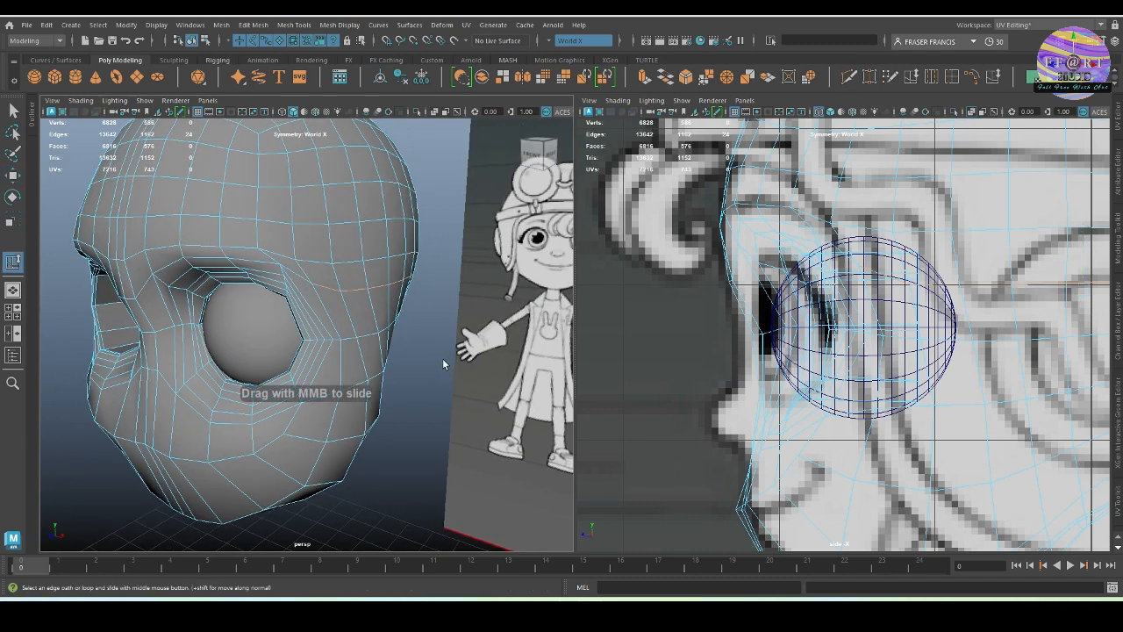
{"action": "left_click", "coordinate": [324, 265]}
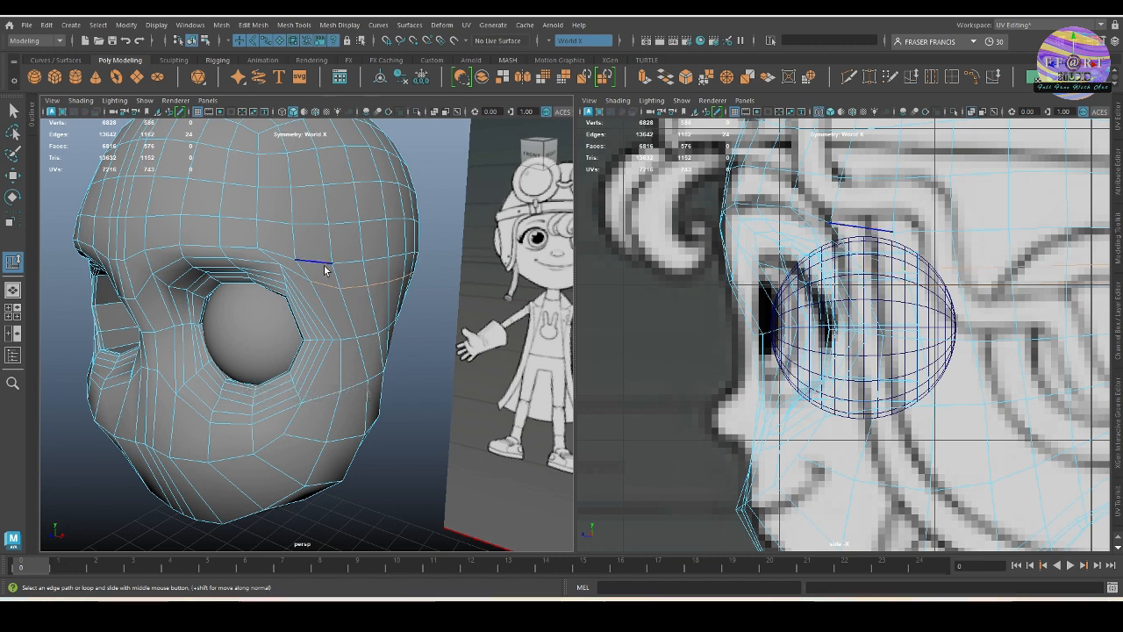
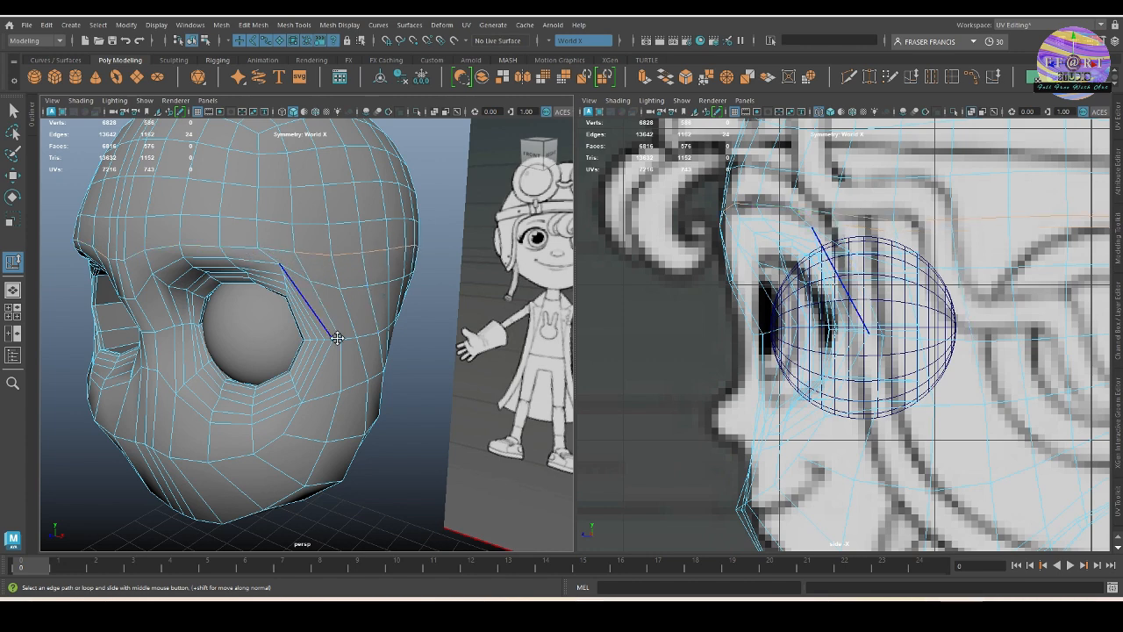
{"action": "left_click_drag", "start_coordinate": [326, 318], "coordinate": [371, 349], "text": "alt"}
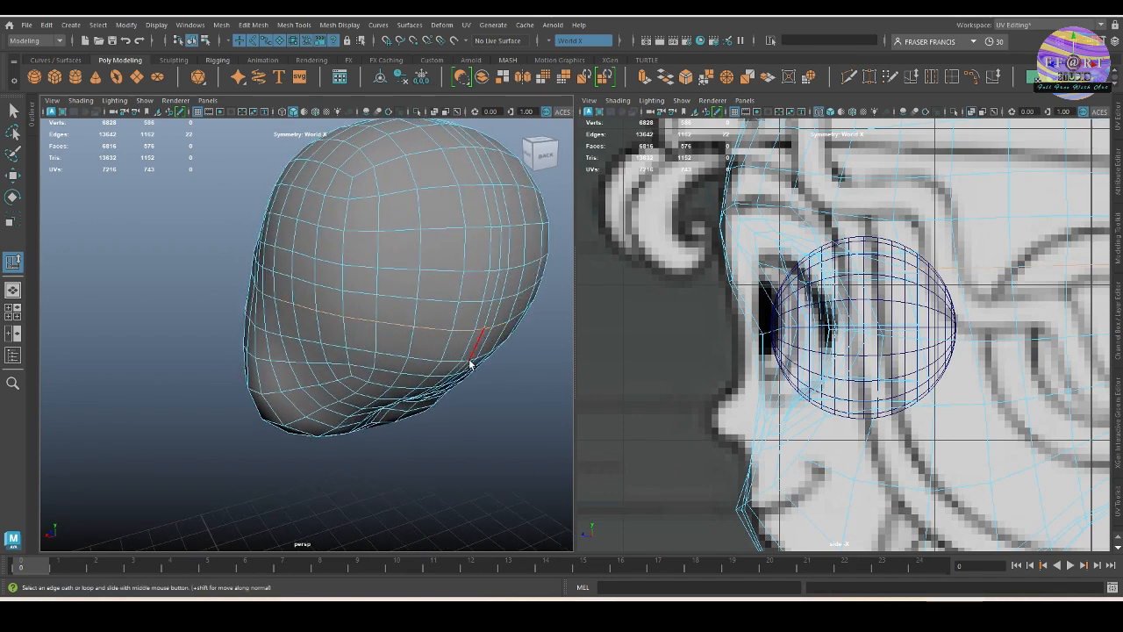
{"action": "left_click_drag", "start_coordinate": [476, 359], "coordinate": [303, 266], "text": "alt"}
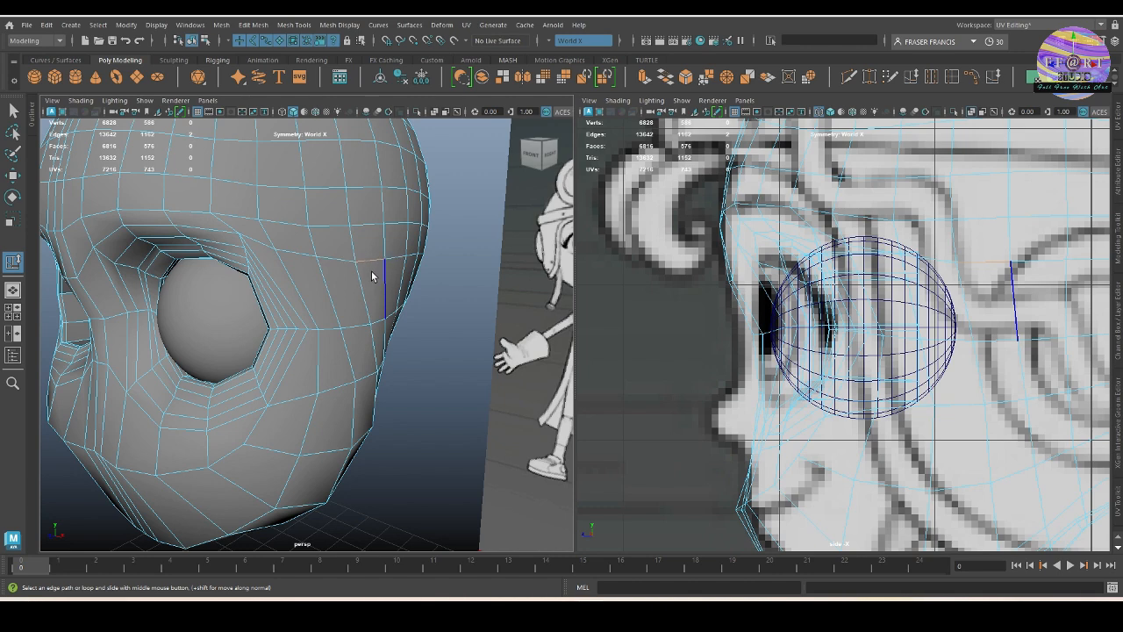
{"action": "left_click_drag", "start_coordinate": [372, 276], "coordinate": [338, 318], "text": "alt"}
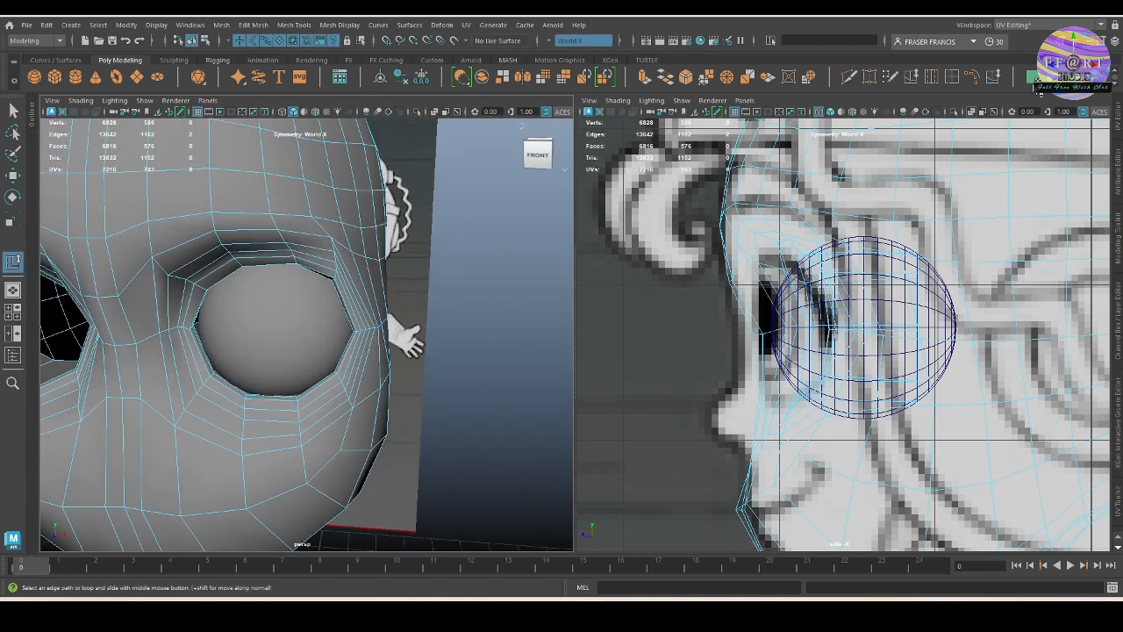
Review the Multi-Cut tool's Edge Flow option and insert a horizontal edge loop beside the outer eye corner and around the head.
{"action": "left_click", "coordinate": [849, 77]}
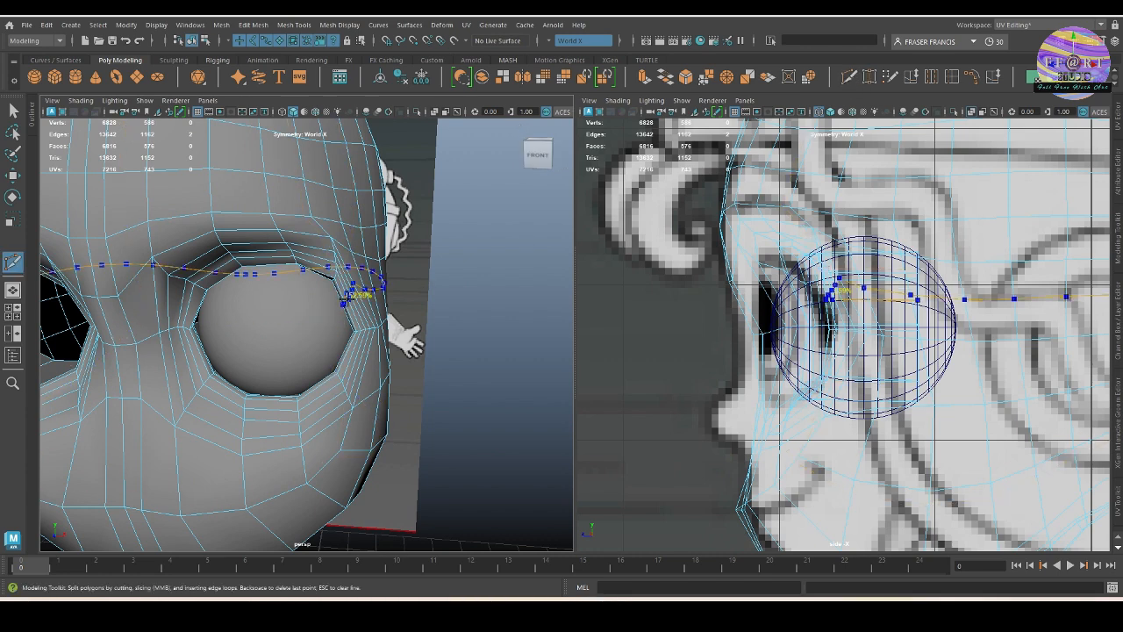
{"action": "double_click", "coordinate": [14, 263]}
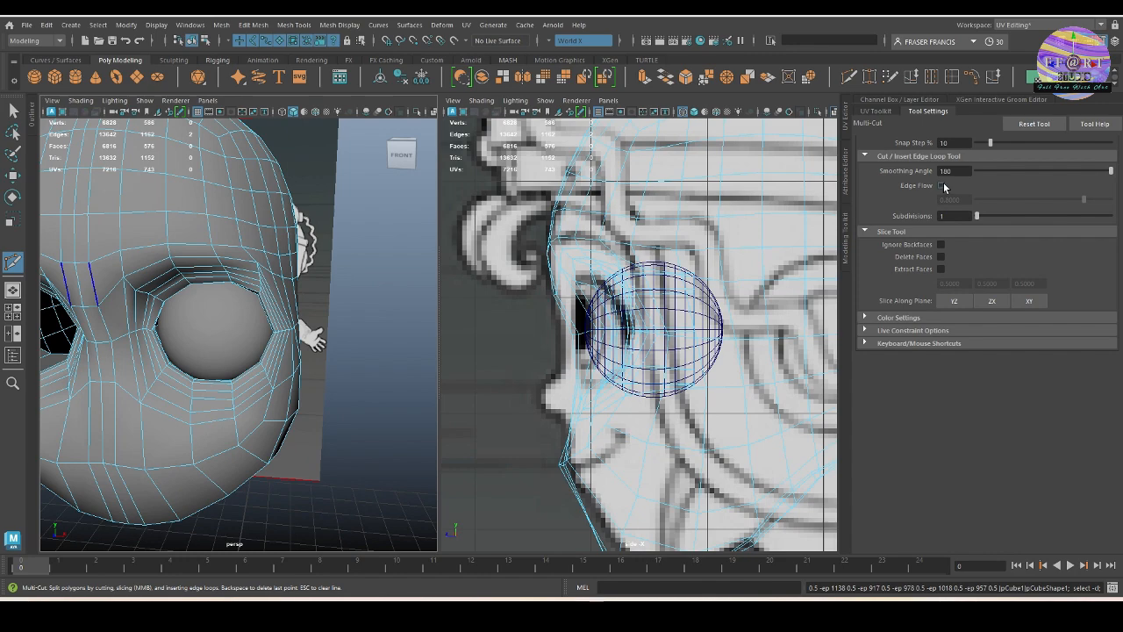
{"action": "left_click", "coordinate": [929, 113]}
{"action": "left_click", "coordinate": [345, 289], "text": "ctrl"}
Examine the inserted edge loop around the eye, temple and back of the head, leaving the Multi-Cut tool at the end.
{"action": "left_click_drag", "start_coordinate": [463, 334], "coordinate": [408, 346], "text": "alt"}
{"action": "right_click_drag", "start_coordinate": [351, 301], "coordinate": [386, 331], "text": "alt"}
{"action": "middle_click_drag", "start_coordinate": [386, 332], "coordinate": [428, 352], "text": "alt"}
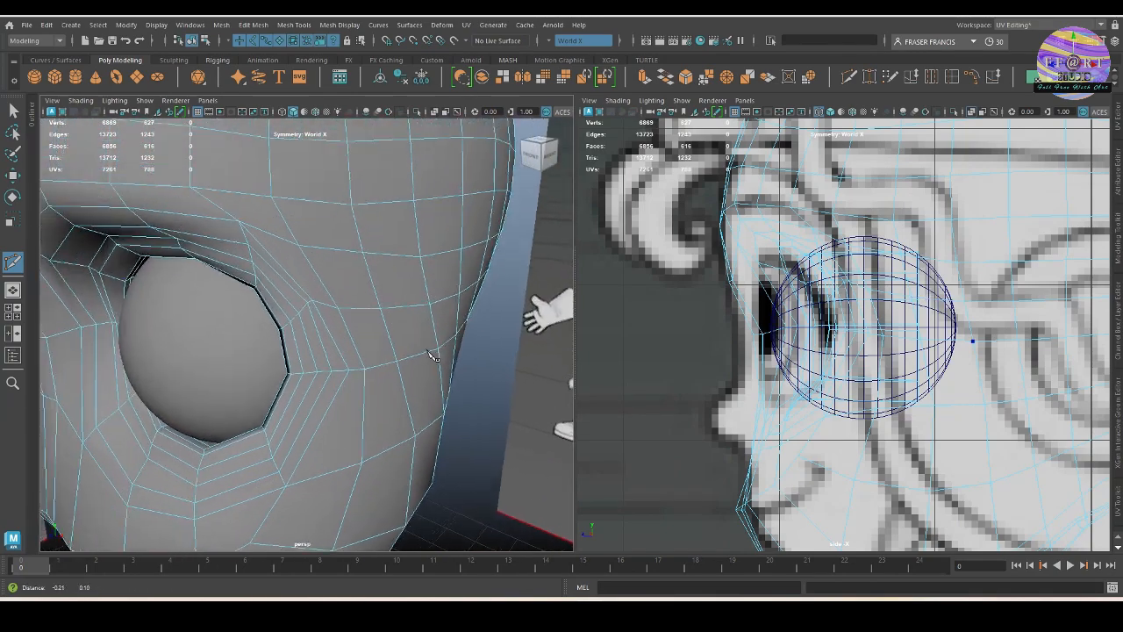
{"action": "left_click_drag", "start_coordinate": [433, 356], "coordinate": [392, 362], "text": "alt"}
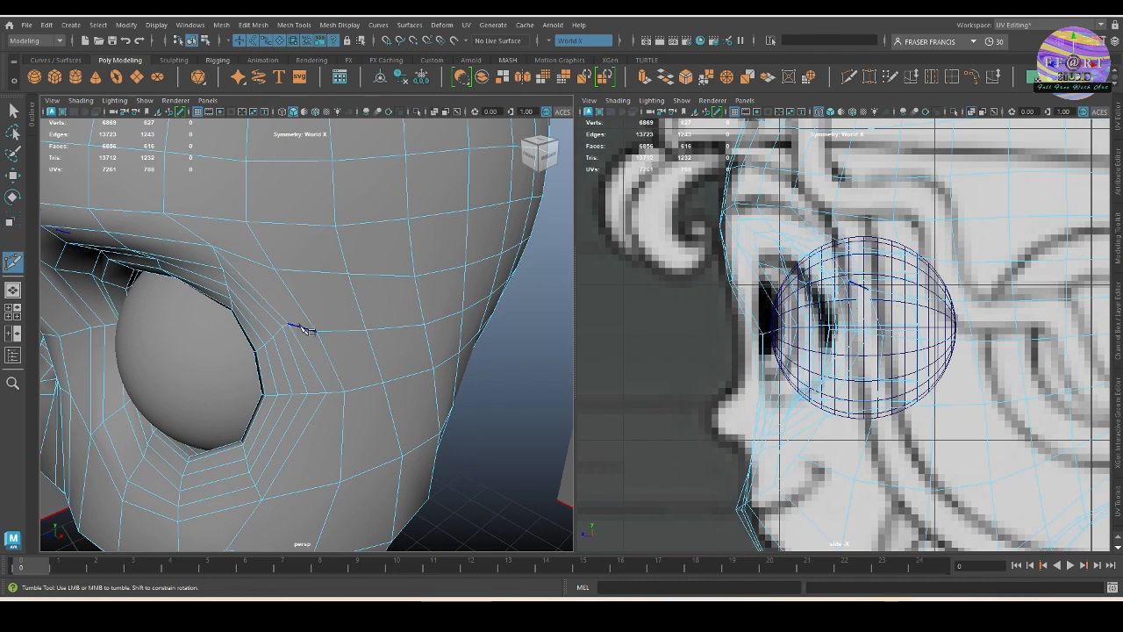
{"action": "right_click_drag", "start_coordinate": [366, 348], "coordinate": [326, 354], "text": "alt"}
{"action": "left_click_drag", "start_coordinate": [326, 354], "coordinate": [249, 339], "text": "alt"}
{"action": "right_click_drag", "start_coordinate": [351, 349], "coordinate": [311, 349], "text": "alt"}
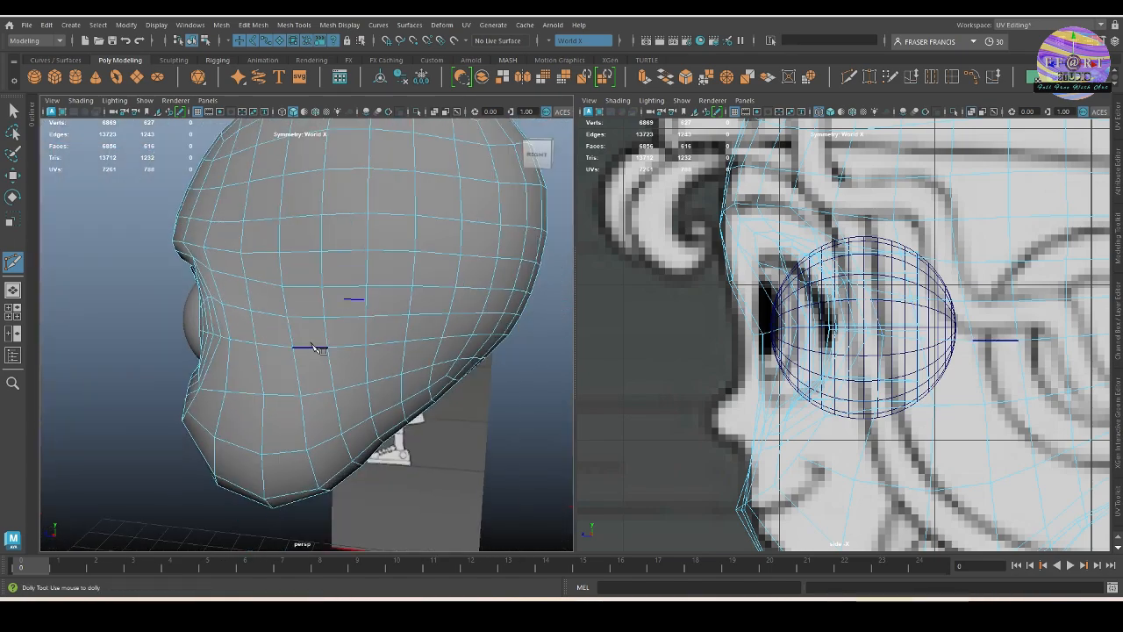
{"action": "left_click_drag", "start_coordinate": [317, 348], "coordinate": [399, 344], "text": "alt"}
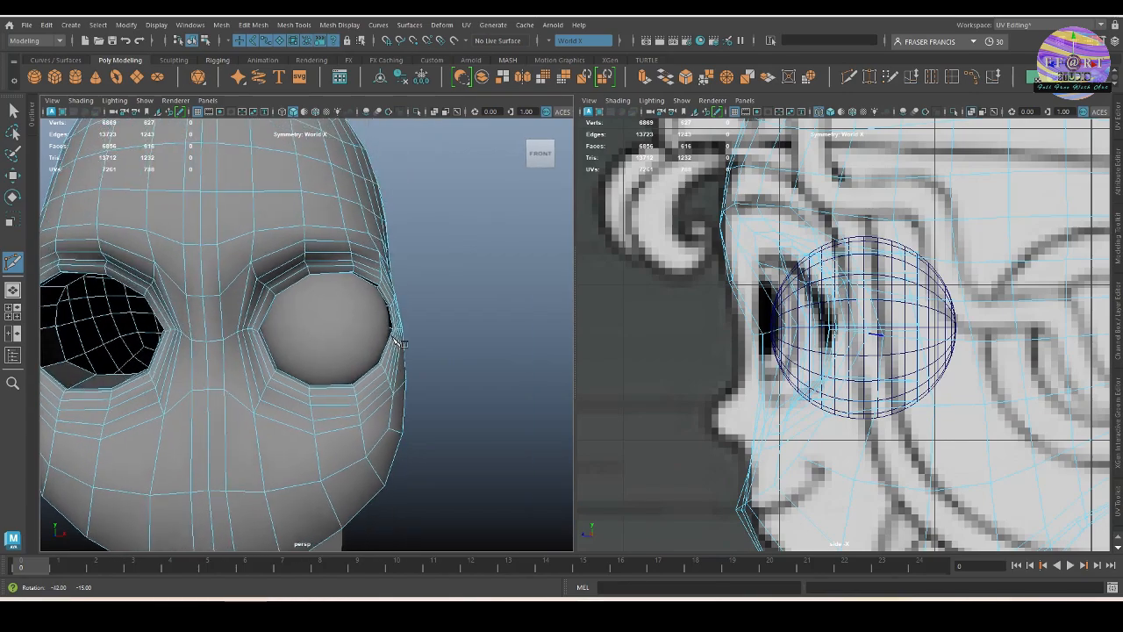
{"action": "right_click_drag", "start_coordinate": [277, 357], "coordinate": [309, 360], "text": "alt"}
{"action": "middle_click_drag", "start_coordinate": [309, 360], "coordinate": [389, 383], "text": "alt"}
{"action": "left_click_drag", "start_coordinate": [389, 383], "coordinate": [358, 391], "text": "alt"}
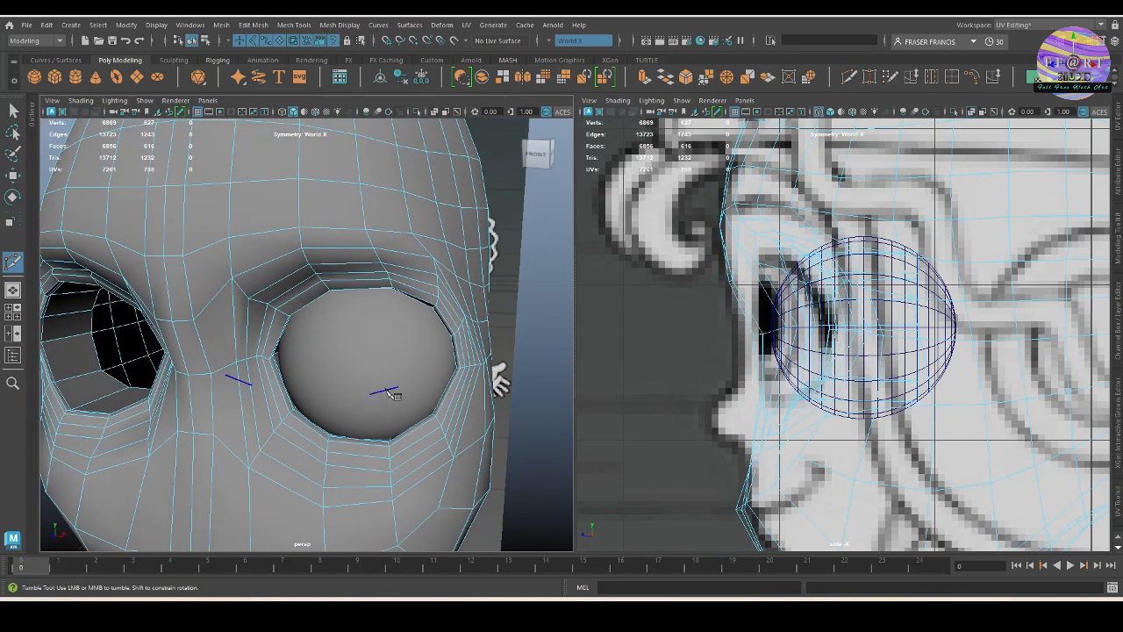
{"action": "right_click_drag", "start_coordinate": [396, 394], "coordinate": [330, 395], "text": "alt"}
{"action": "middle_click_drag", "start_coordinate": [330, 394], "coordinate": [338, 351], "text": "alt"}
{"action": "left_click_drag", "start_coordinate": [340, 354], "coordinate": [292, 392], "text": "alt"}
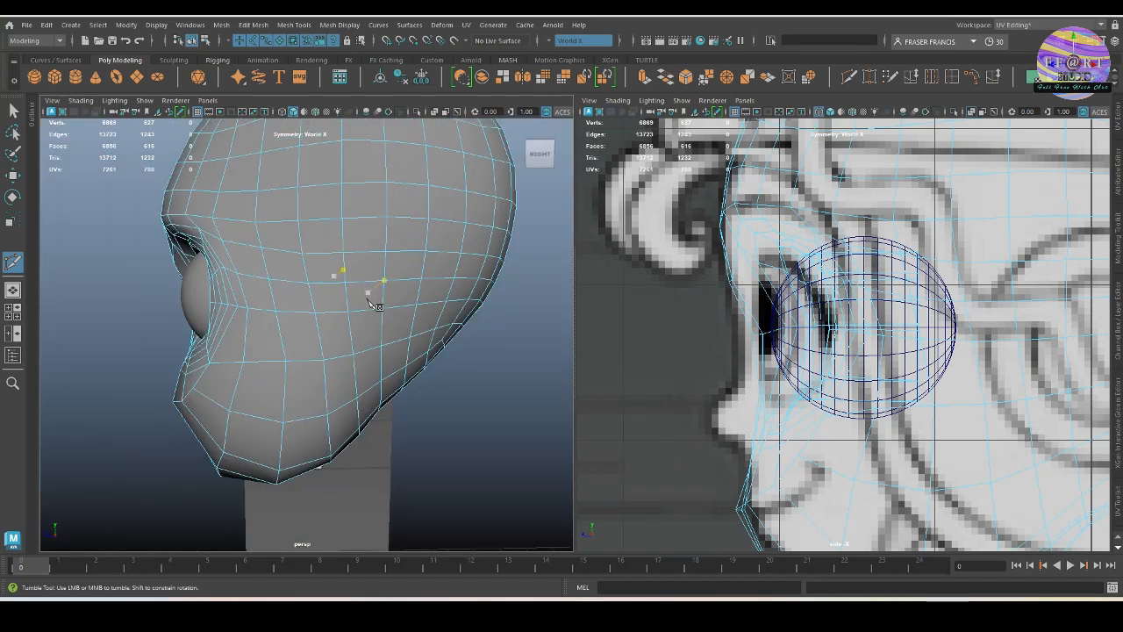
{"action": "left_click_drag", "start_coordinate": [412, 345], "coordinate": [416, 320], "text": "alt"}
{"action": "key", "text": "q"}
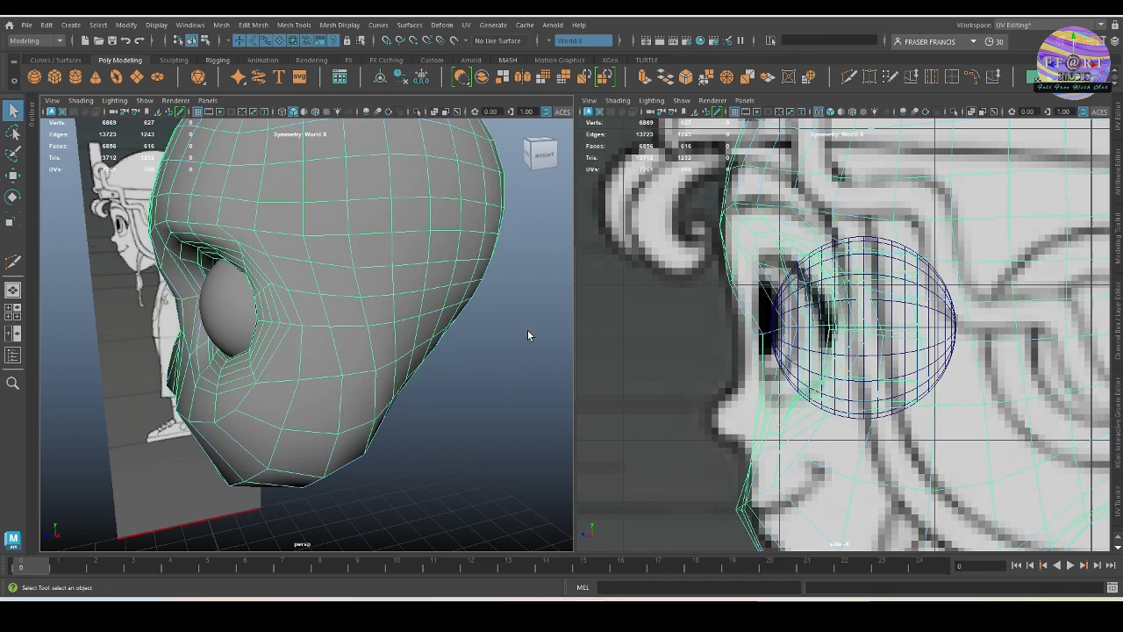
Display the head with smooth mesh preview and examine the outer eyelid's fit against the eyeball from the front.
{"action": "left_click", "coordinate": [527, 330]}
{"action": "mouse_move", "coordinate": [525, 330]}
{"action": "left_mouse_down", "text": "alt"}
{"action": "mouse_move", "coordinate": [451, 323]}
{"action": "mouse_move", "coordinate": [544, 326]}
{"action": "left_mouse_up", "text": "alt"}
{"action": "left_click", "coordinate": [422, 306]}
{"action": "scroll", "coordinate": [413, 349], "scroll_direction": "up", "scroll_amount": 4}
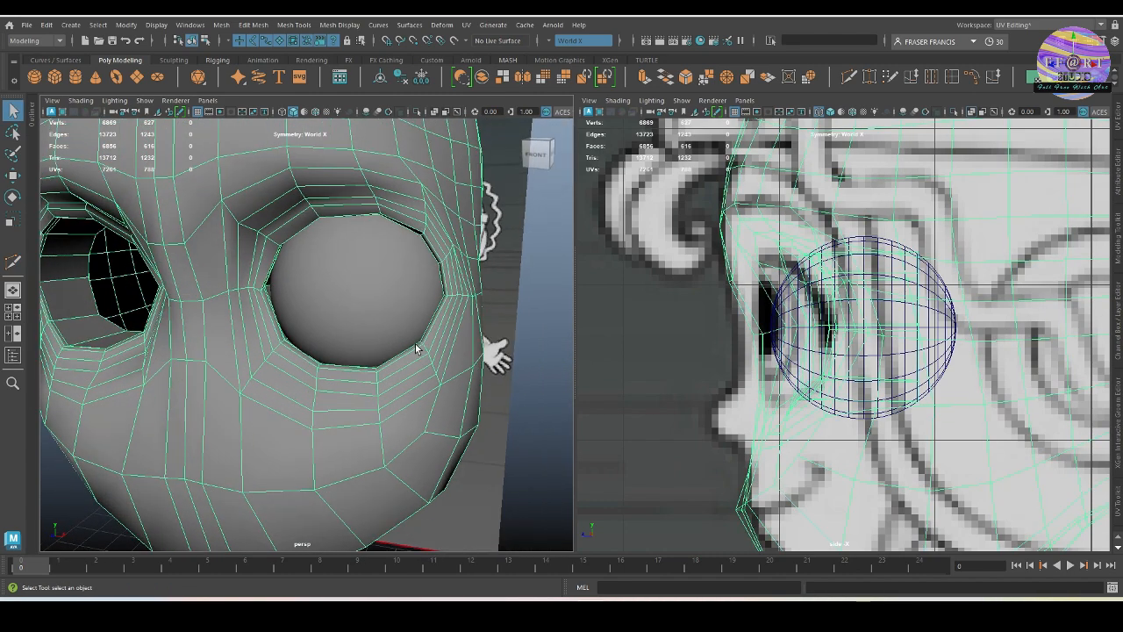
{"action": "key", "text": "3"}
{"action": "left_click", "coordinate": [517, 379]}
{"action": "left_click_drag", "start_coordinate": [477, 359], "coordinate": [409, 354], "text": "alt"}
{"action": "scroll", "coordinate": [454, 359], "scroll_direction": "up", "scroll_amount": 3}
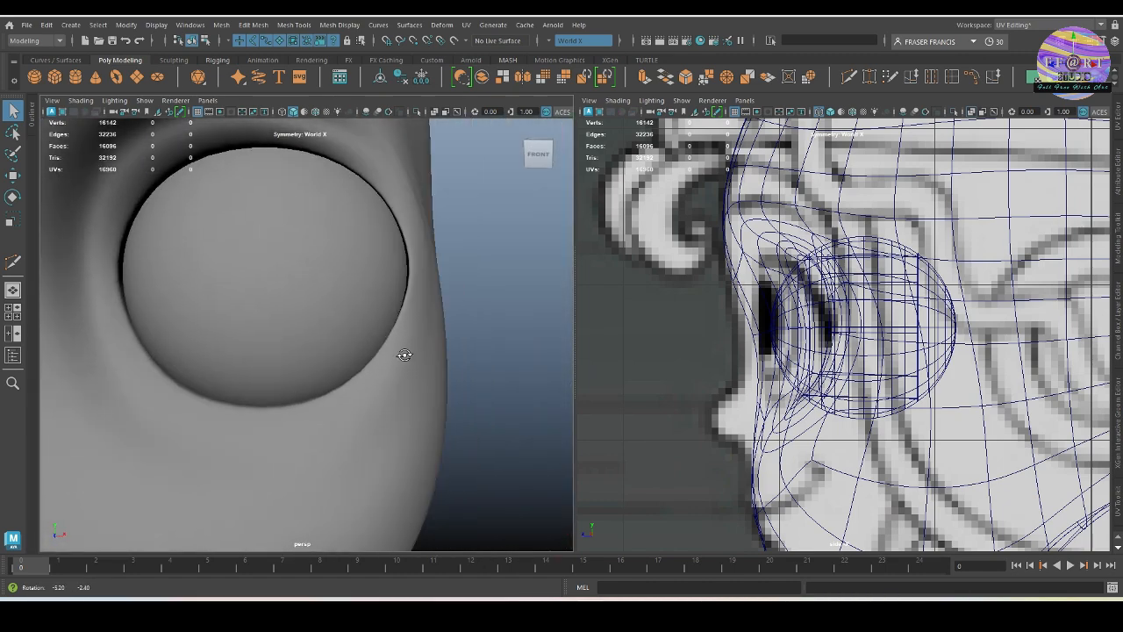
{"action": "left_click", "coordinate": [428, 314]}
{"action": "scroll", "coordinate": [431, 342], "scroll_direction": "up", "scroll_amount": 3}
{"action": "left_click_drag", "start_coordinate": [427, 310], "coordinate": [531, 332], "text": "alt"}
Turn off smooth preview on the head and slide the edge loop through the outer eye corner and temple slightly downward.
{"action": "left_click", "coordinate": [465, 328]}
{"action": "key", "text": "b"}
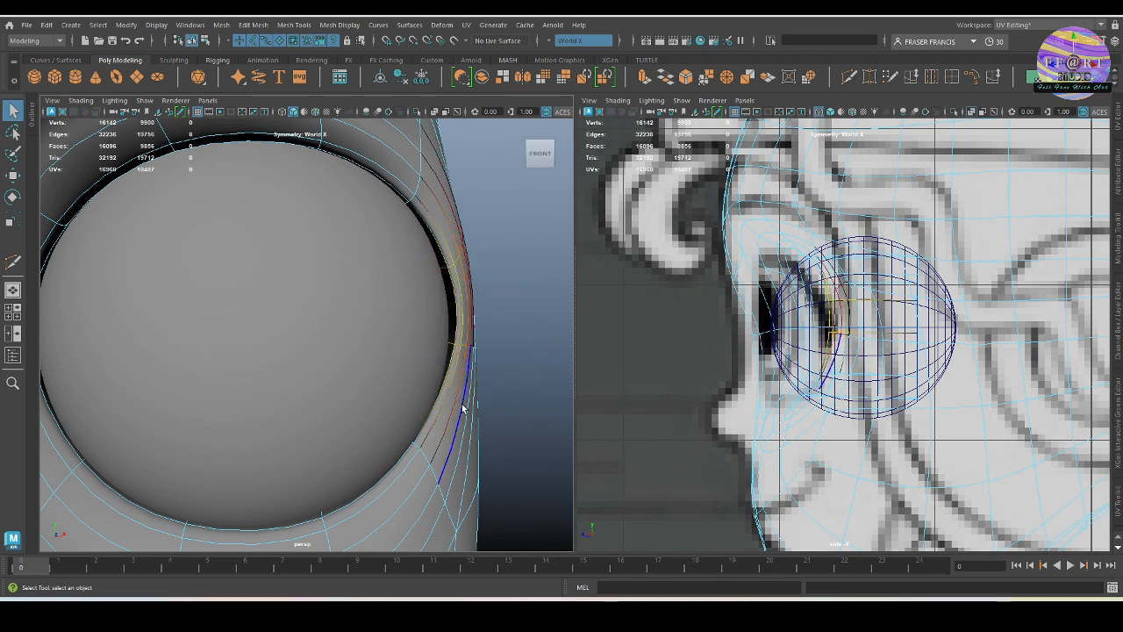
{"action": "left_click_drag", "start_coordinate": [463, 409], "coordinate": [359, 401], "text": "alt"}
{"action": "key", "text": "1"}
{"action": "right_click_drag", "start_coordinate": [373, 397], "coordinate": [301, 351], "text": "alt"}
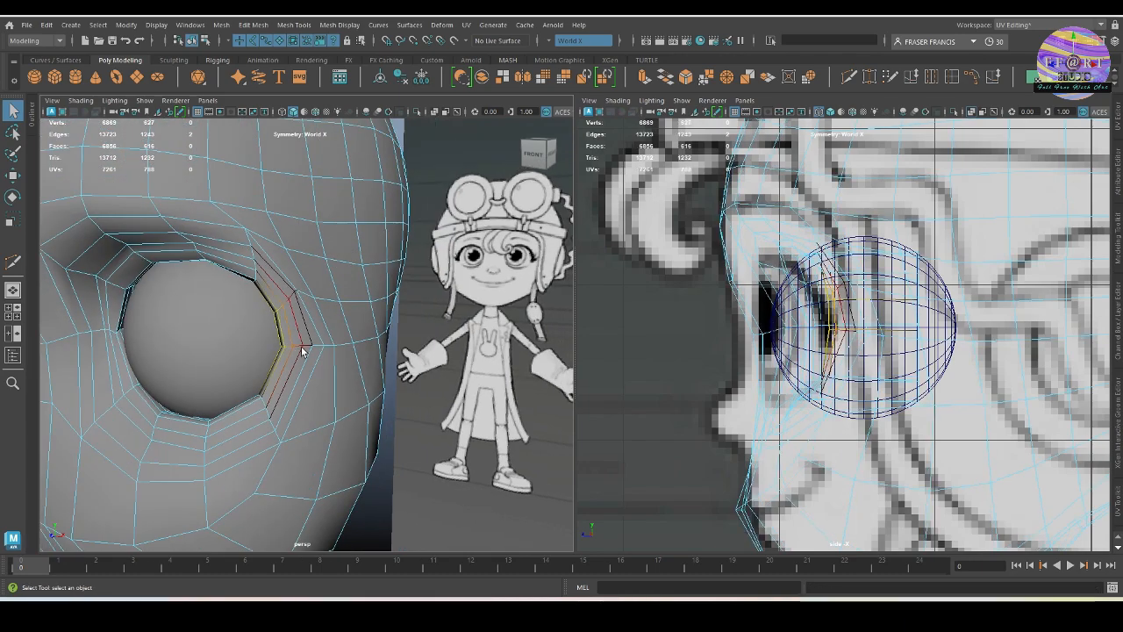
{"action": "left_click_drag", "start_coordinate": [301, 351], "coordinate": [320, 369], "text": "alt"}
{"action": "double_click", "coordinate": [282, 349]}
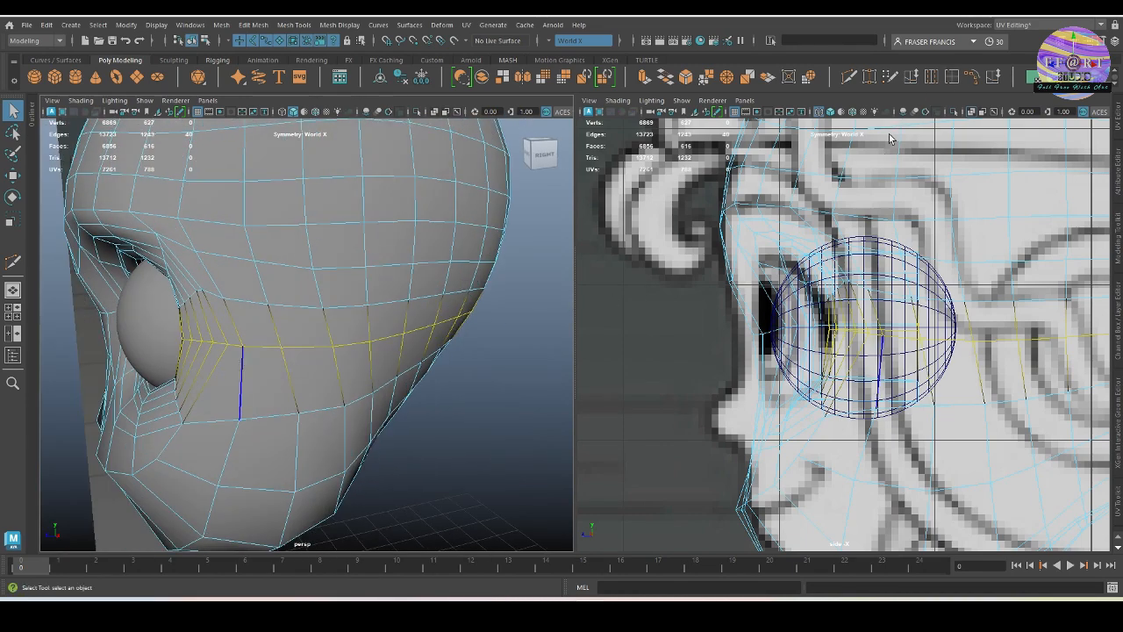
{"action": "left_click", "coordinate": [992, 77]}
{"action": "middle_click_drag", "start_coordinate": [333, 372], "coordinate": [345, 373]}
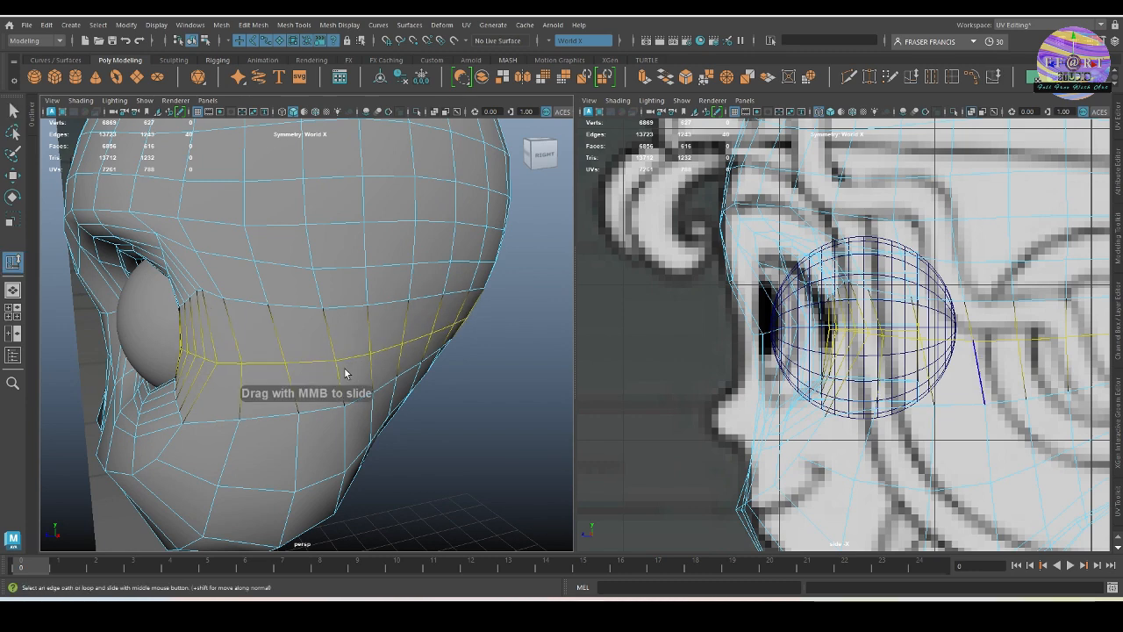
{"action": "left_click", "coordinate": [238, 302]}
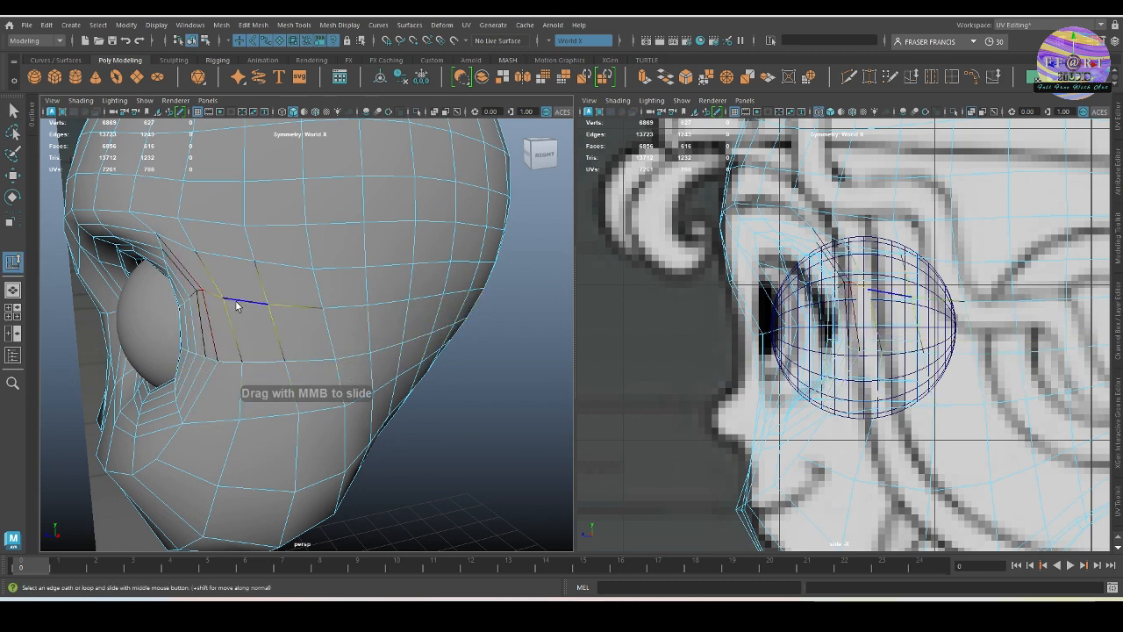
{"action": "double_click", "coordinate": [234, 302]}
{"action": "left_click_drag", "start_coordinate": [165, 320], "coordinate": [219, 326], "text": "alt"}
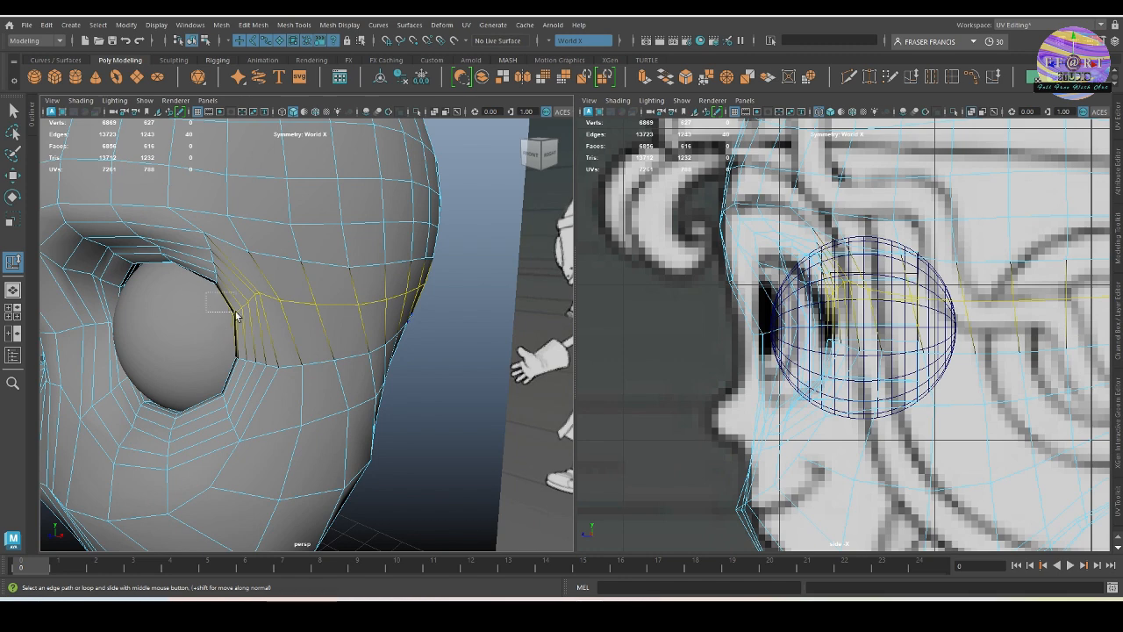
{"action": "left_click", "coordinate": [250, 329]}
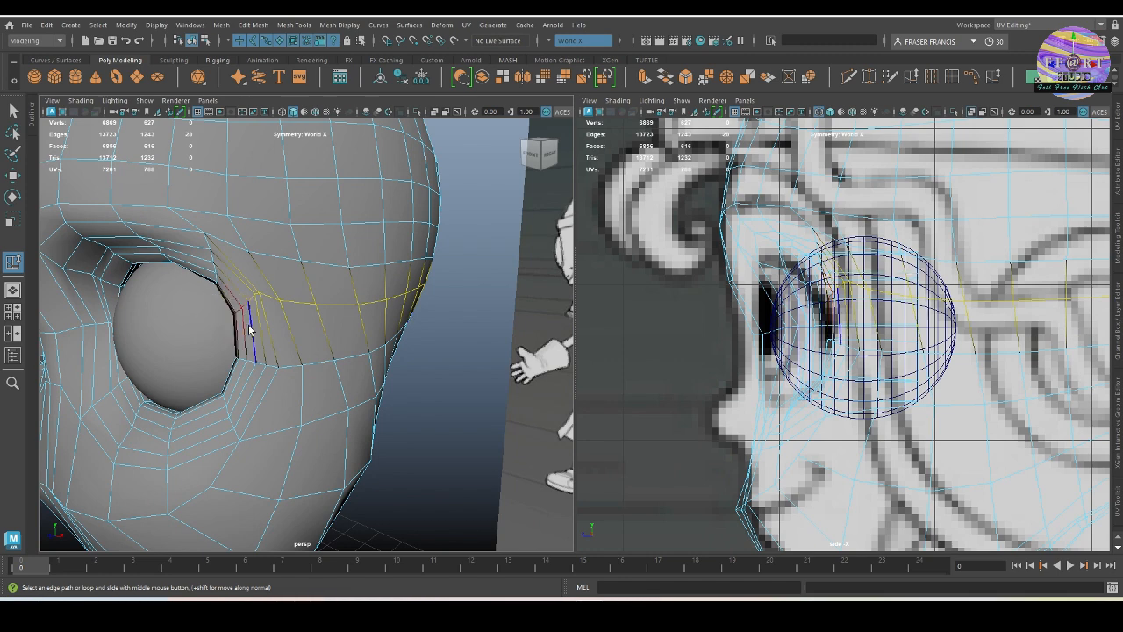
{"action": "left_click", "coordinate": [382, 385]}
Nudge an eyelid vertex beside the upper outer eye corner with the Move tool and return to object mode.
{"action": "scroll", "coordinate": [316, 338], "scroll_direction": "up", "scroll_amount": 2}
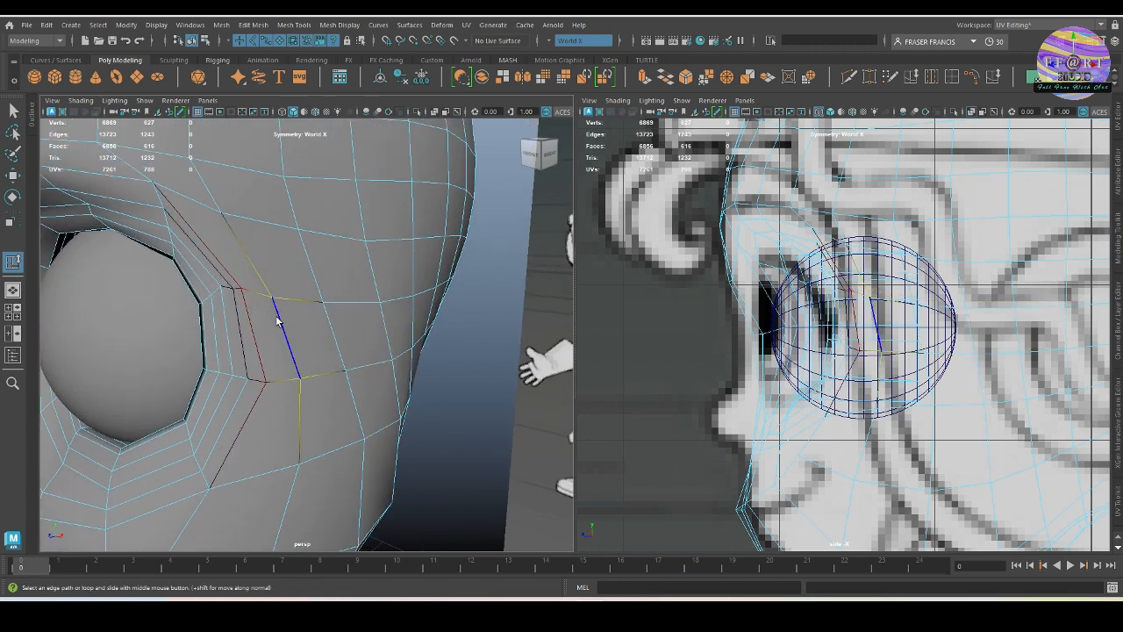
{"action": "right_click_drag", "start_coordinate": [276, 318], "coordinate": [253, 329]}
{"action": "scroll", "coordinate": [253, 328], "scroll_direction": "up", "scroll_amount": 3}
{"action": "left_click_drag", "start_coordinate": [202, 309], "coordinate": [195, 272], "text": "alt"}
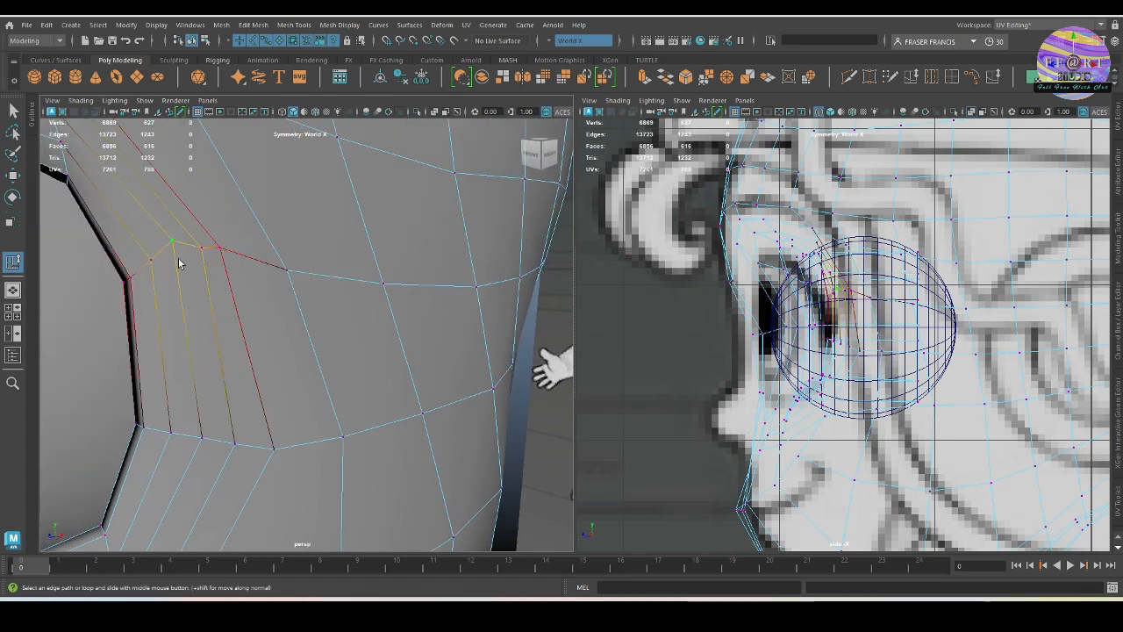
{"action": "key", "text": "w"}
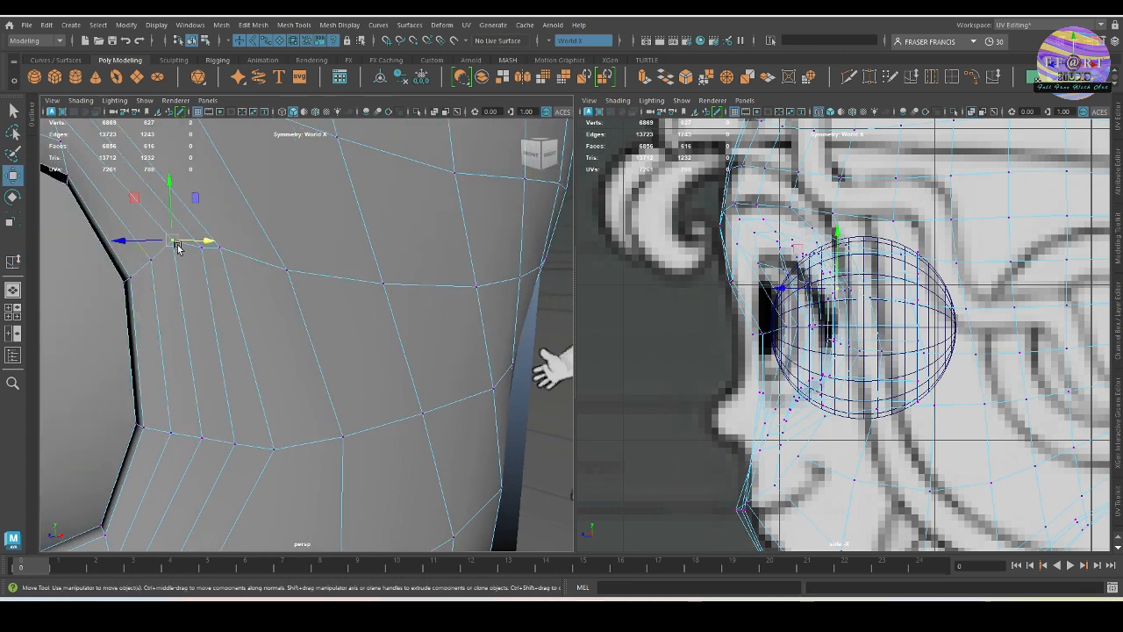
{"action": "left_click_drag", "start_coordinate": [175, 243], "coordinate": [175, 245]}
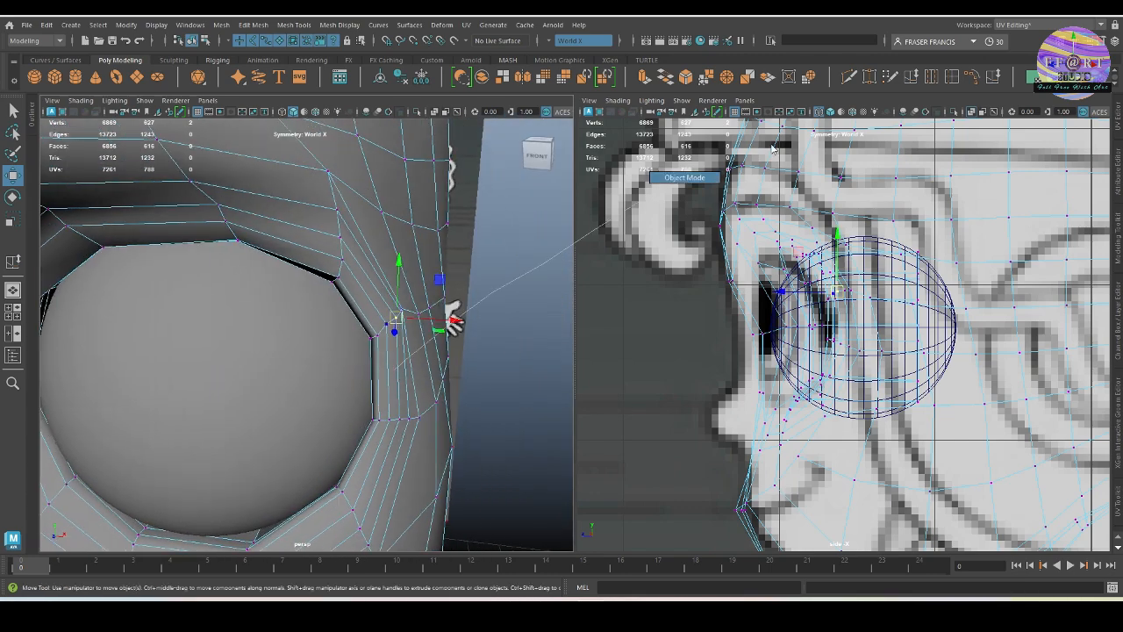
{"action": "key", "text": "F8"}
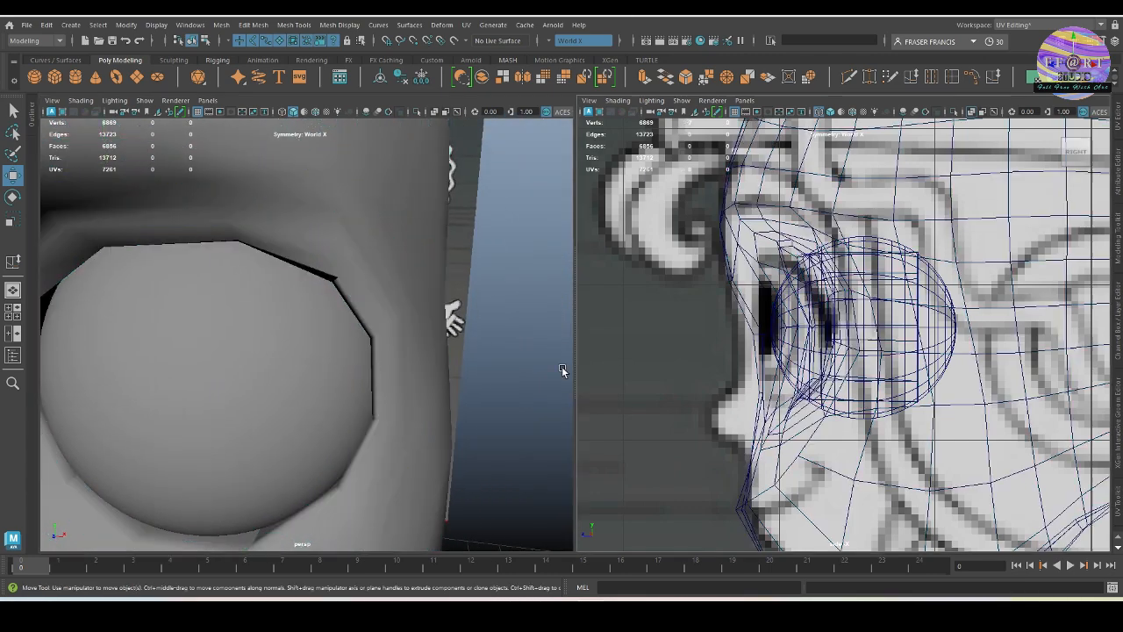
Display the head with smooth mesh preview and examine the edge flow around the outer eye corner from several angles.
{"action": "left_click_drag", "start_coordinate": [562, 366], "coordinate": [460, 386], "text": "alt"}
{"action": "left_click", "coordinate": [398, 428]}
{"action": "right_click_drag", "start_coordinate": [399, 428], "coordinate": [376, 412], "text": "alt"}
{"action": "middle_click_drag", "start_coordinate": [376, 412], "coordinate": [386, 412], "text": "alt"}
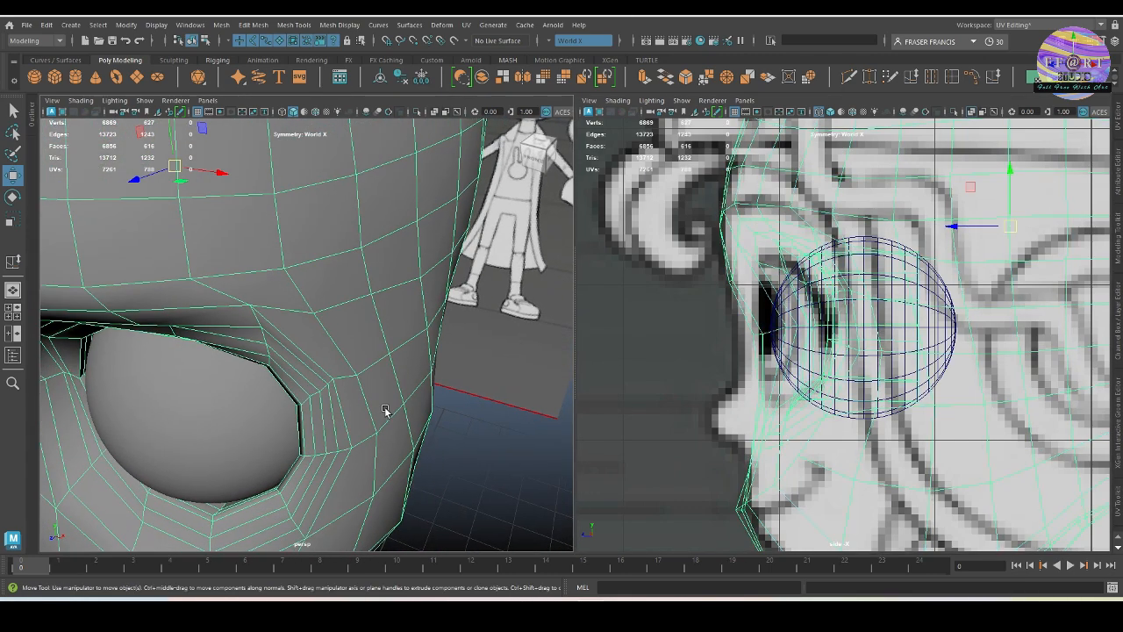
{"action": "key", "text": "3"}
{"action": "left_click", "coordinate": [469, 448]}
{"action": "left_click_drag", "start_coordinate": [469, 448], "coordinate": [430, 398], "text": "alt"}
{"action": "left_click", "coordinate": [345, 351]}
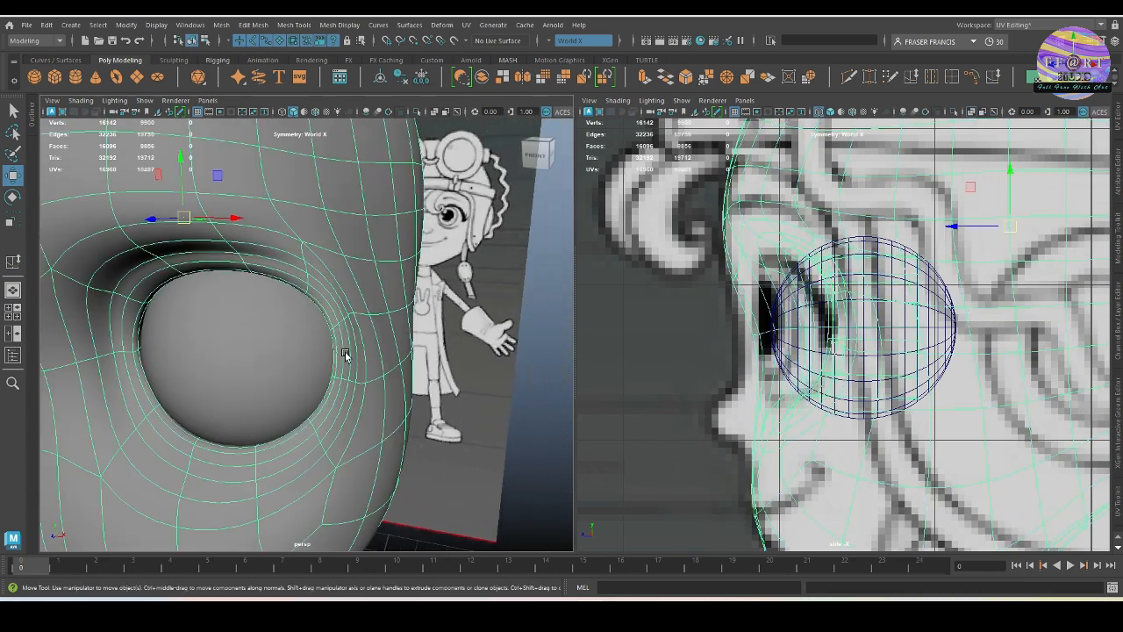
{"action": "left_click_drag", "start_coordinate": [345, 351], "coordinate": [379, 391], "text": "alt"}
Turn off smooth preview and nudge the vertices between the upper outer eye corner and the temple sideways along X.
{"action": "right_click_drag", "start_coordinate": [370, 381], "coordinate": [349, 335]}
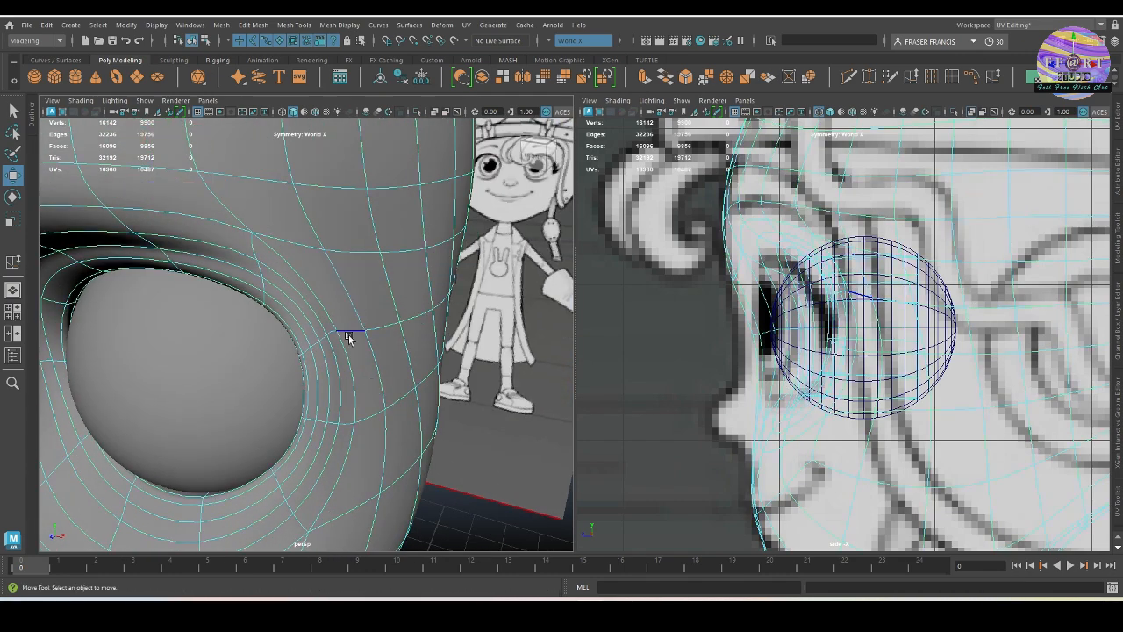
{"action": "key", "text": "1"}
{"action": "scroll", "coordinate": [356, 368], "scroll_direction": "up", "scroll_amount": 10}
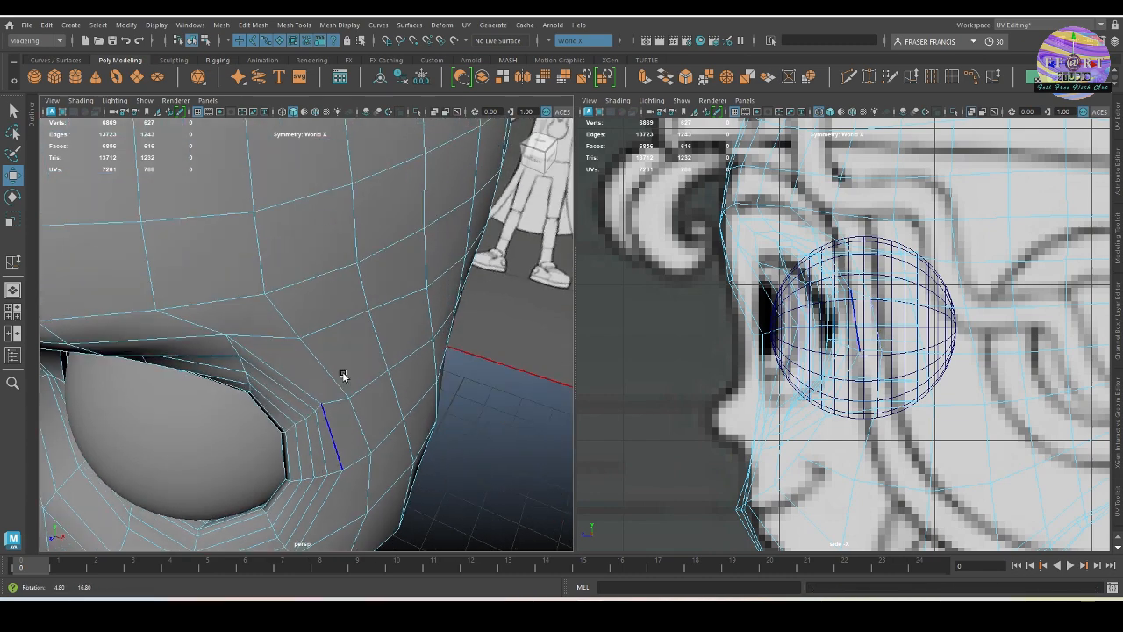
{"action": "left_click_drag", "start_coordinate": [363, 381], "coordinate": [413, 364], "text": "alt"}
{"action": "left_click", "coordinate": [390, 336]}
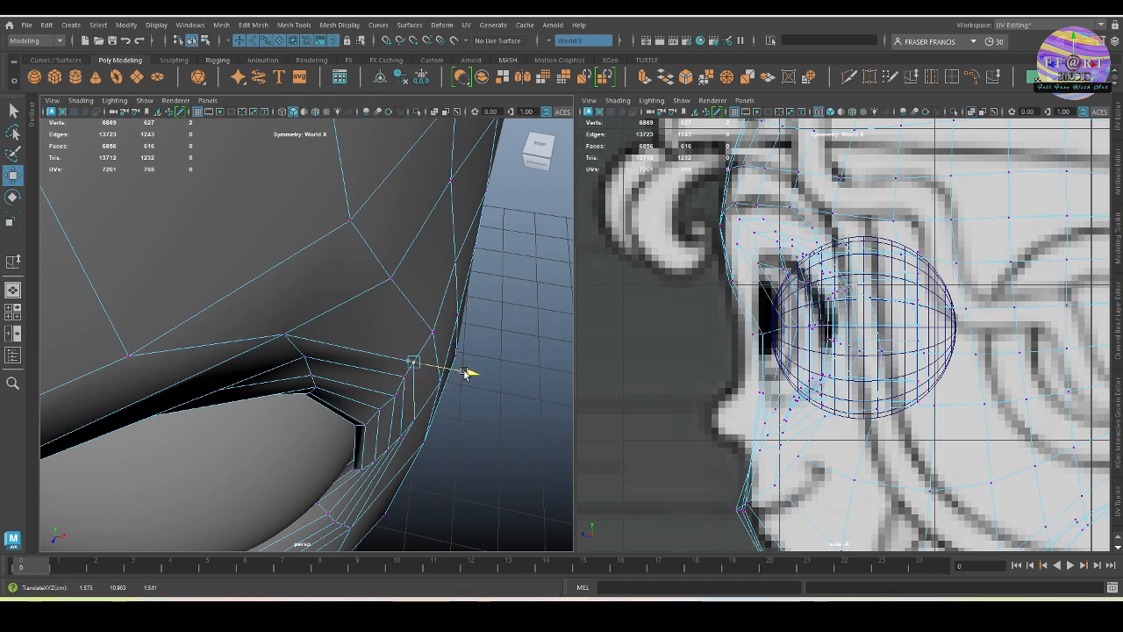
{"action": "left_click_drag", "start_coordinate": [442, 344], "coordinate": [471, 345]}
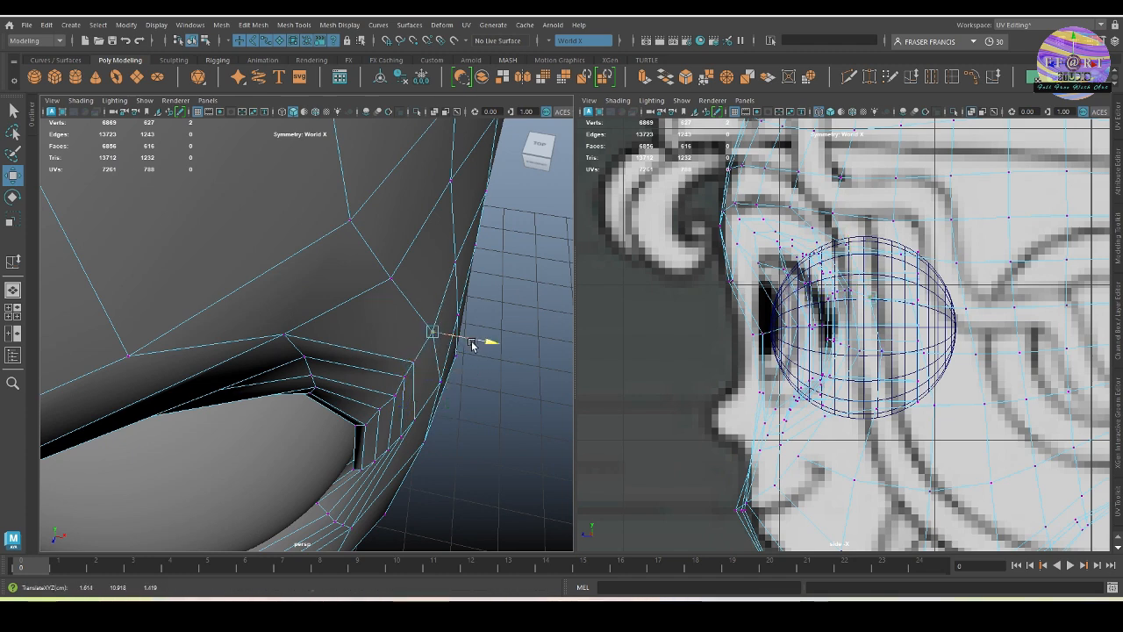
{"action": "left_click", "coordinate": [456, 262]}
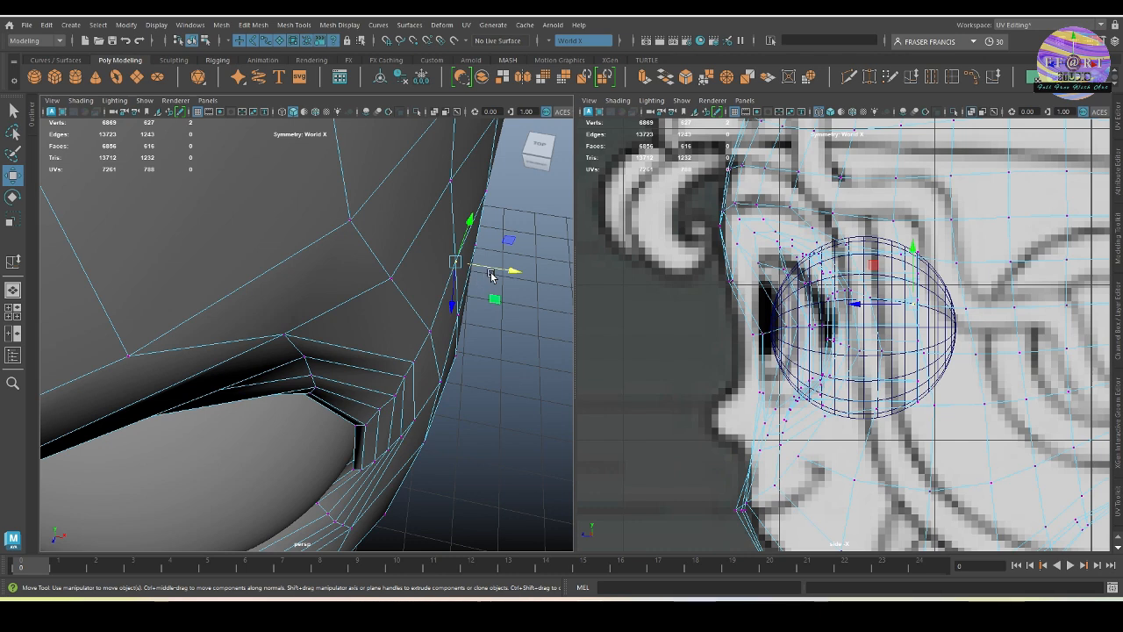
{"action": "left_click_drag", "start_coordinate": [488, 271], "coordinate": [496, 270]}
{"action": "left_click", "coordinate": [501, 330]}
Adjust the depth of an eyelid vertex at the upper outer eye corner along Z.
{"action": "middle_click_drag", "start_coordinate": [468, 426], "coordinate": [462, 365], "text": "alt"}
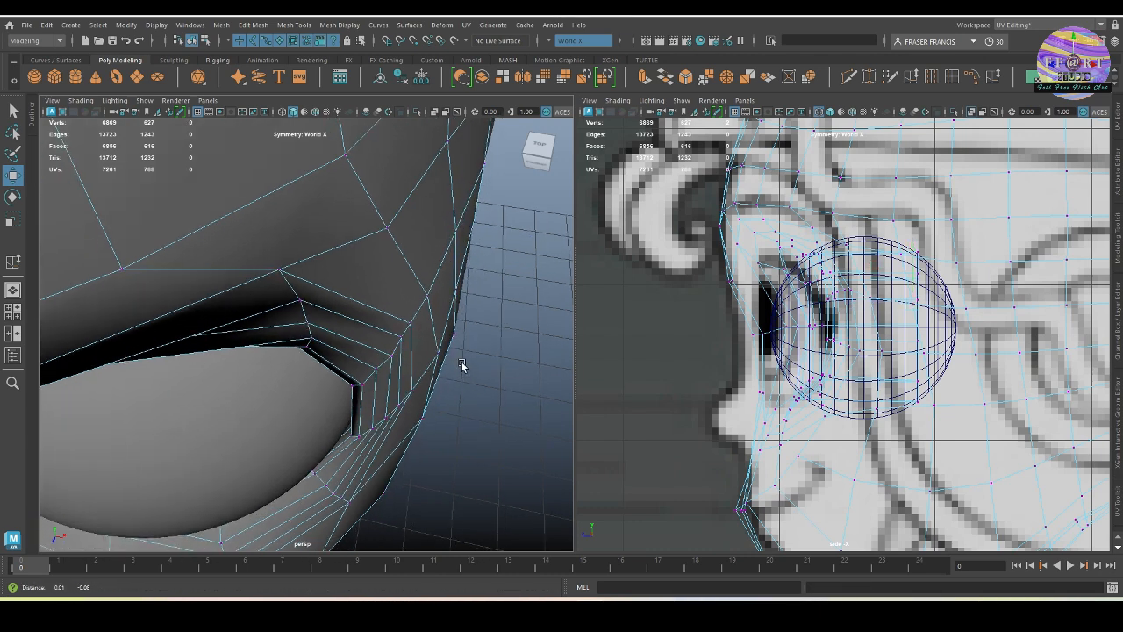
{"action": "left_click", "coordinate": [377, 368]}
{"action": "left_click_drag", "start_coordinate": [434, 383], "coordinate": [437, 383]}
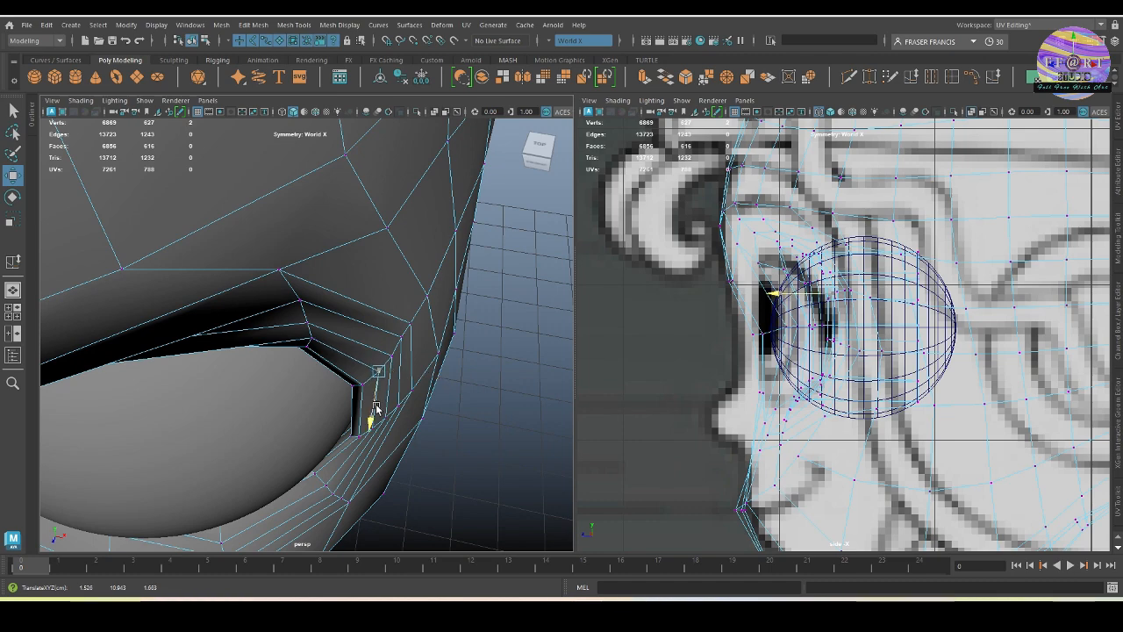
{"action": "left_click", "coordinate": [494, 420]}
Return the head to object mode with smooth preview and examine the outer eyelid from the side and front.
{"action": "left_click_drag", "start_coordinate": [497, 423], "coordinate": [474, 351], "text": "alt"}
{"action": "middle_click_drag", "start_coordinate": [466, 311], "coordinate": [476, 433], "text": "alt"}
{"action": "left_click_drag", "start_coordinate": [474, 430], "coordinate": [390, 426], "text": "alt"}
{"action": "key", "text": "F8"}
{"action": "right_click_drag", "start_coordinate": [389, 427], "coordinate": [354, 329], "text": "alt"}
{"action": "key", "text": "3"}
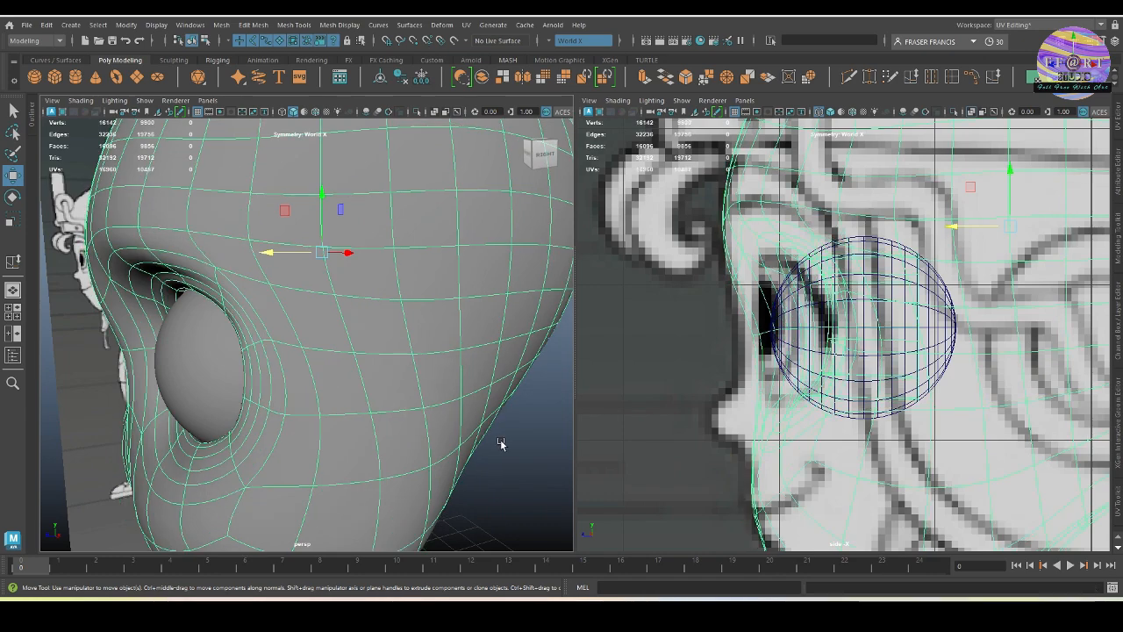
{"action": "left_click", "coordinate": [501, 444]}
{"action": "left_click_drag", "start_coordinate": [421, 426], "coordinate": [512, 383], "text": "alt"}
{"action": "left_click_drag", "start_coordinate": [321, 321], "coordinate": [353, 344], "text": "alt"}
{"action": "left_click", "coordinate": [353, 344]}
{"action": "right_click_drag", "start_coordinate": [352, 344], "coordinate": [401, 389], "text": "alt"}
{"action": "left_click_drag", "start_coordinate": [401, 389], "coordinate": [419, 373], "text": "alt"}
{"action": "right_click_drag", "start_coordinate": [420, 373], "coordinate": [242, 204]}
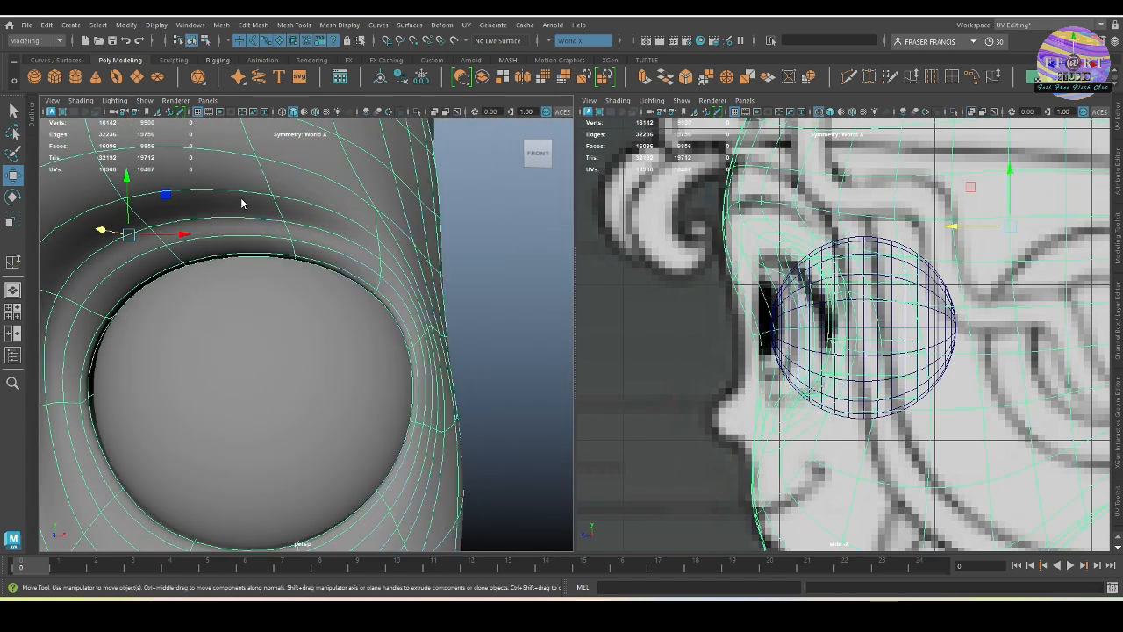
Move the outer eye corner vertices sideways with soft selection so the eyelid follows the eyeball.
{"action": "key", "text": "F9"}
{"action": "left_click", "coordinate": [419, 353]}
{"action": "key", "text": "b"}
{"action": "left_click_drag", "start_coordinate": [432, 379], "coordinate": [450, 395]}
{"action": "left_click", "coordinate": [438, 352], "text": "shift"}
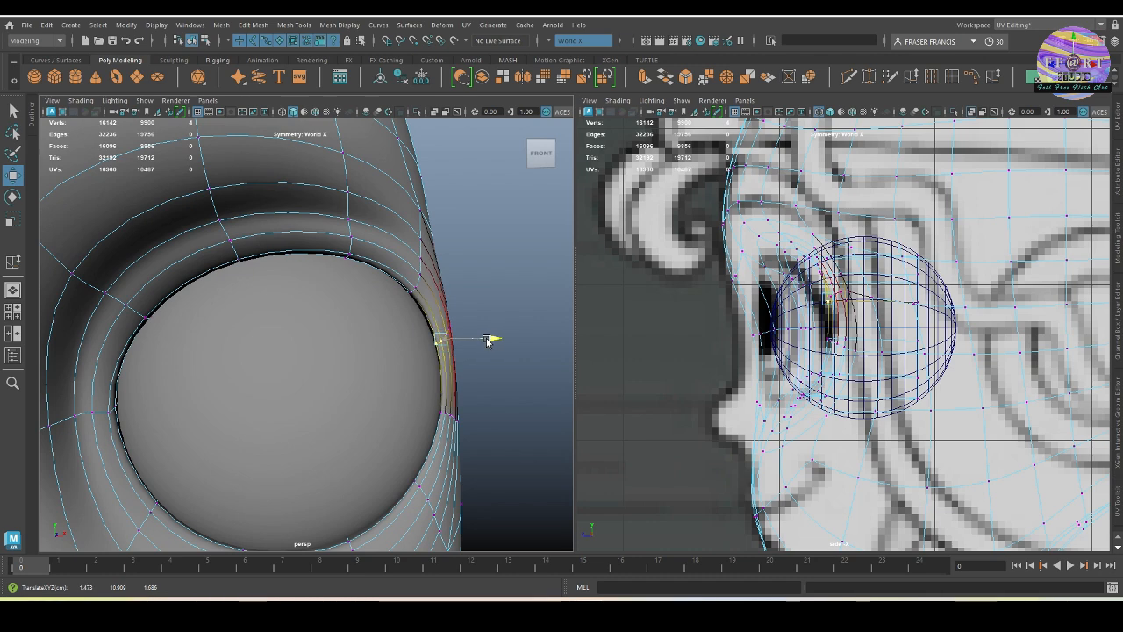
{"action": "left_click", "coordinate": [463, 365]}
{"action": "left_click_drag", "start_coordinate": [462, 365], "coordinate": [461, 355], "text": "alt"}
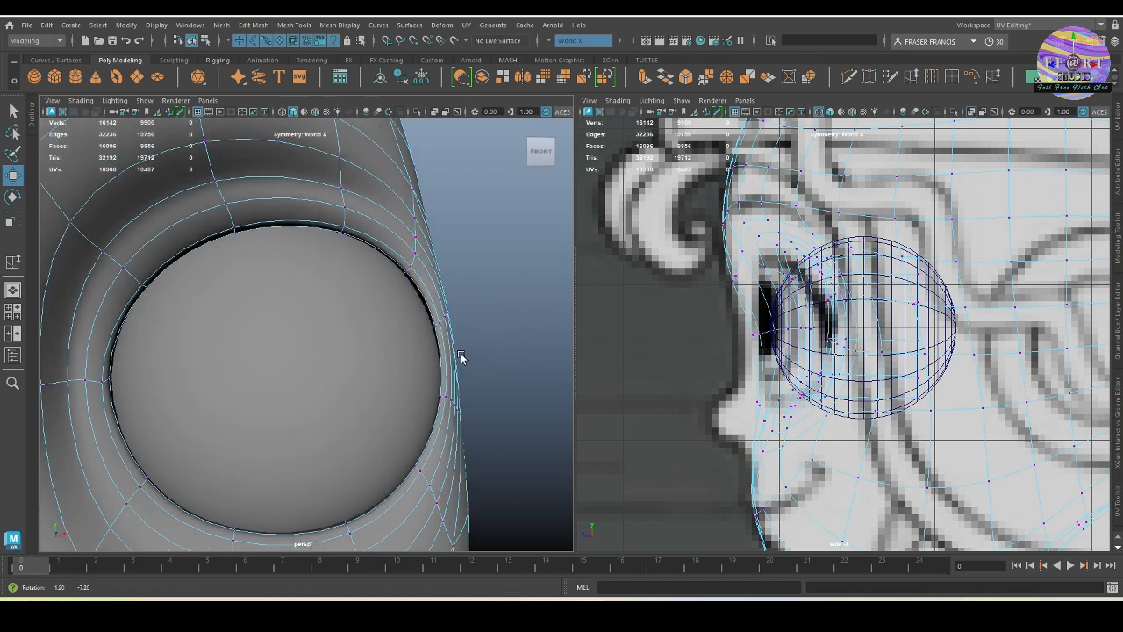
Adjust the upper outer eyelid vertices along the eyeball's edge using a wider soft selection falloff.
{"action": "left_click", "coordinate": [409, 272]}
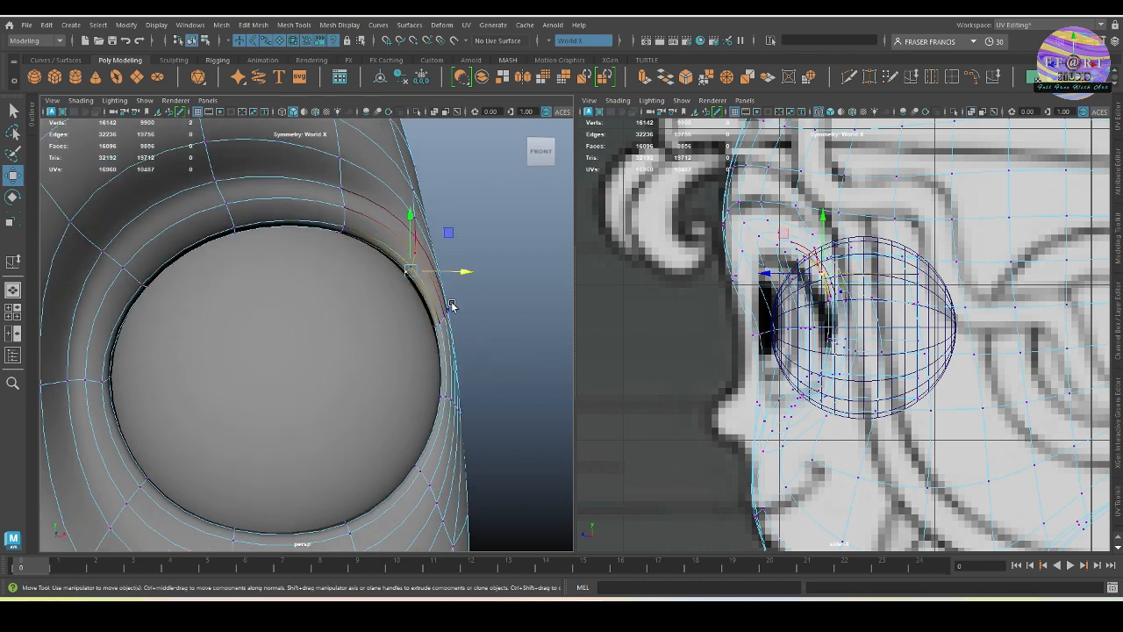
{"action": "key", "text": "b"}
{"action": "left_click_drag", "start_coordinate": [452, 307], "coordinate": [553, 336]}
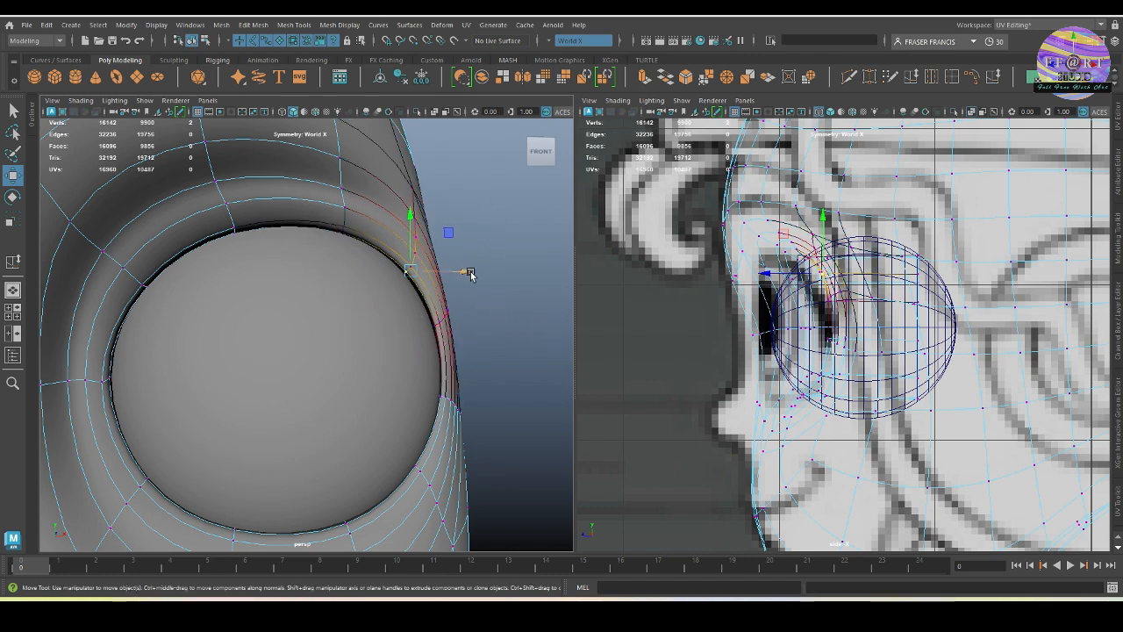
{"action": "left_click_drag", "start_coordinate": [470, 275], "coordinate": [468, 273]}
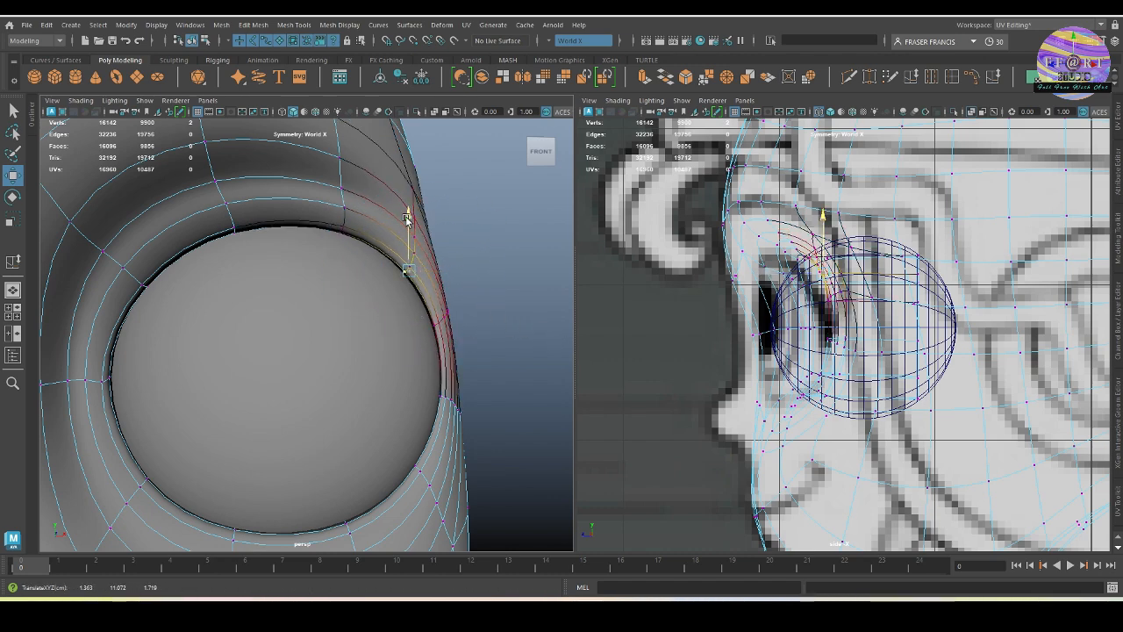
{"action": "left_click_drag", "start_coordinate": [459, 271], "coordinate": [458, 271]}
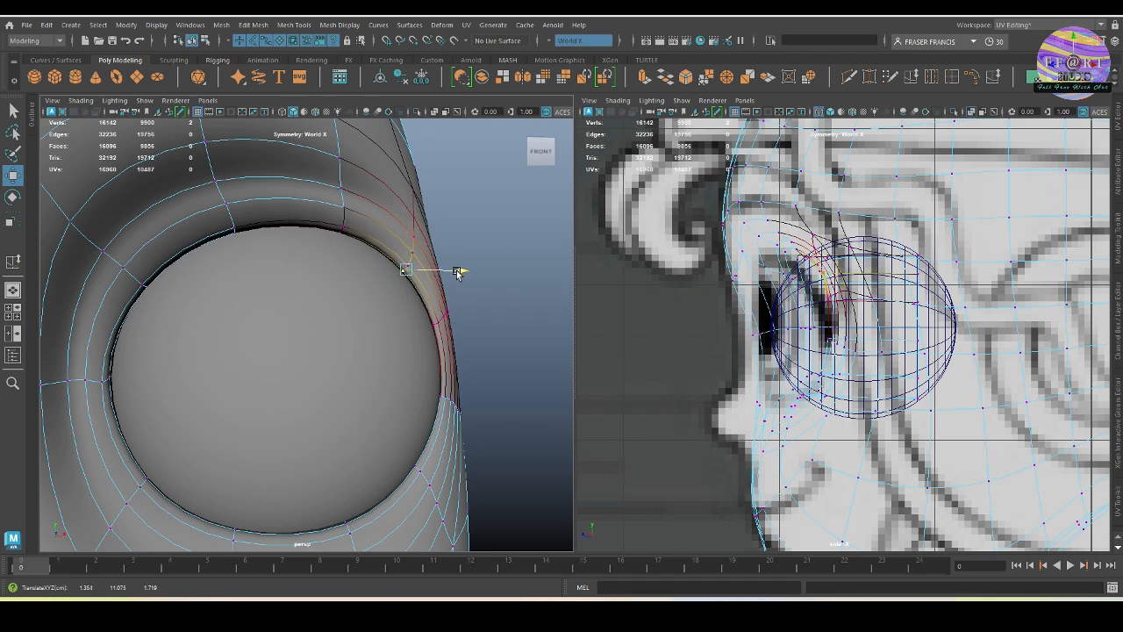
{"action": "left_click", "coordinate": [435, 326]}
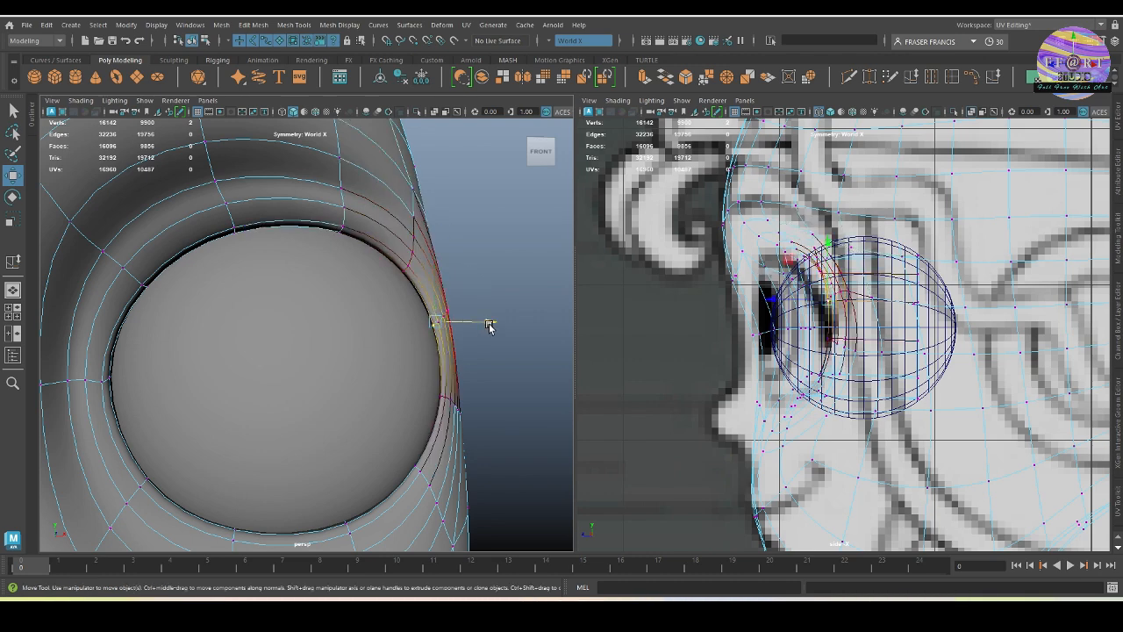
{"action": "left_click", "coordinate": [429, 276]}
Examine the smoothed eyelid around the eyeball from the front and side.
{"action": "left_click", "coordinate": [511, 300]}
{"action": "right_click_drag", "start_coordinate": [512, 299], "coordinate": [424, 366], "text": "alt"}
{"action": "left_click", "coordinate": [532, 386]}
{"action": "left_click", "coordinate": [334, 427]}
{"action": "left_click_drag", "start_coordinate": [532, 386], "coordinate": [256, 387], "text": "alt"}
{"action": "left_click", "coordinate": [167, 414]}
{"action": "left_click_drag", "start_coordinate": [167, 414], "coordinate": [221, 369], "text": "alt"}
{"action": "left_click", "coordinate": [200, 369]}
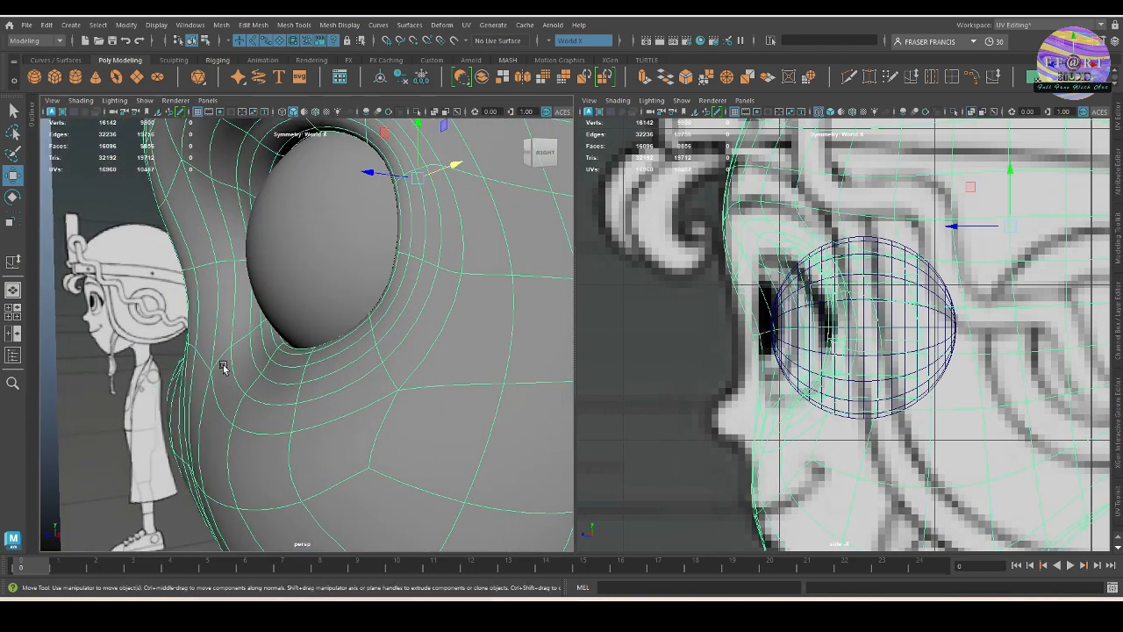
Turn off smooth preview and apply Edit Edge Flow to the selected edge runs below the eye.
{"action": "key", "text": "1"}
{"action": "left_click_drag", "start_coordinate": [296, 391], "coordinate": [351, 409], "text": "alt"}
{"action": "right_click_drag", "start_coordinate": [230, 383], "coordinate": [220, 347]}
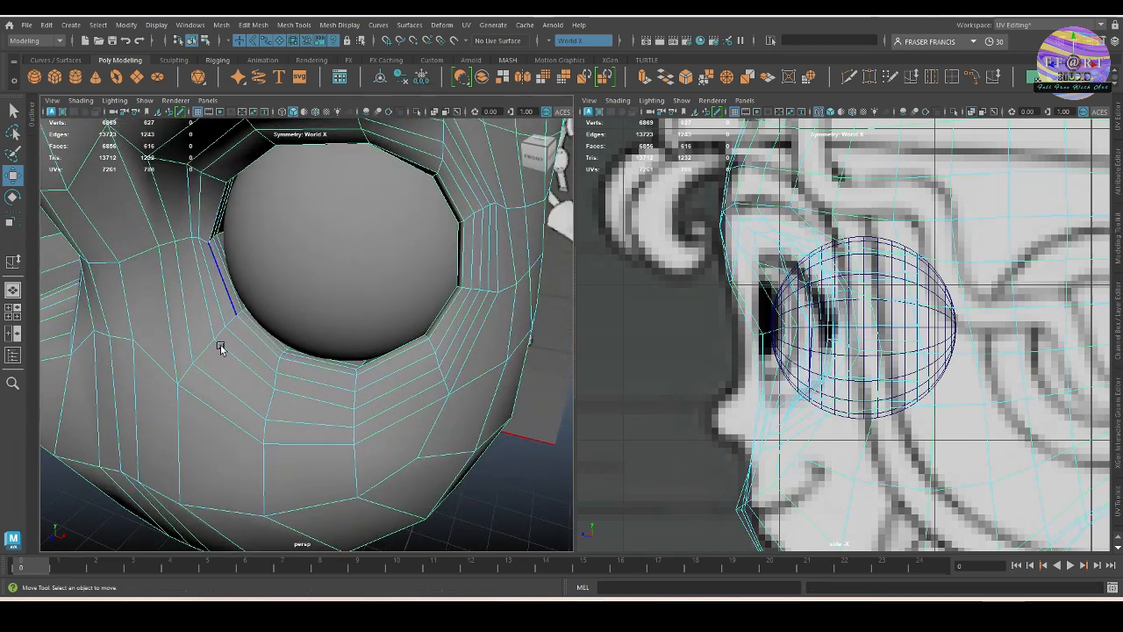
{"action": "left_click", "coordinate": [227, 350]}
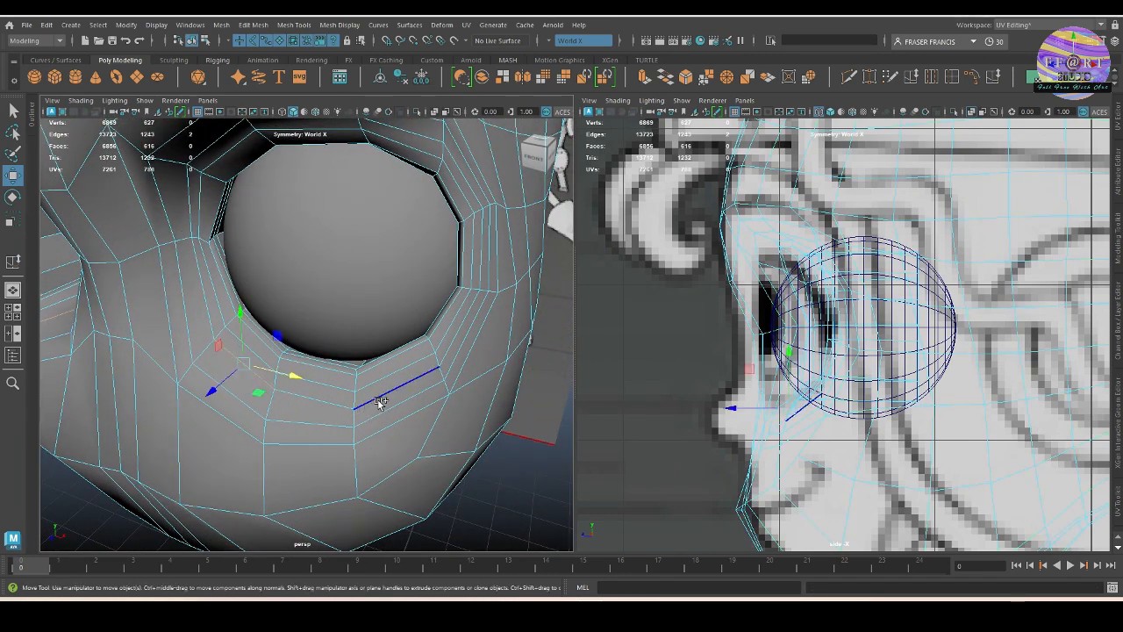
{"action": "double_click", "coordinate": [379, 399], "text": "shift"}
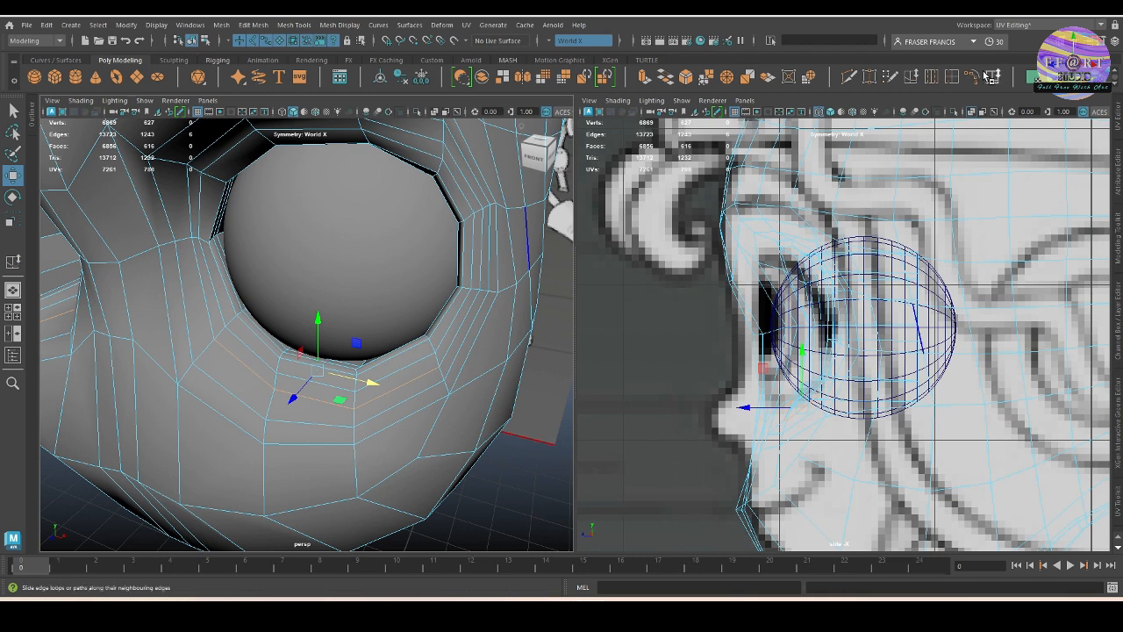
{"action": "left_click", "coordinate": [971, 78]}
{"action": "left_click", "coordinate": [236, 339]}
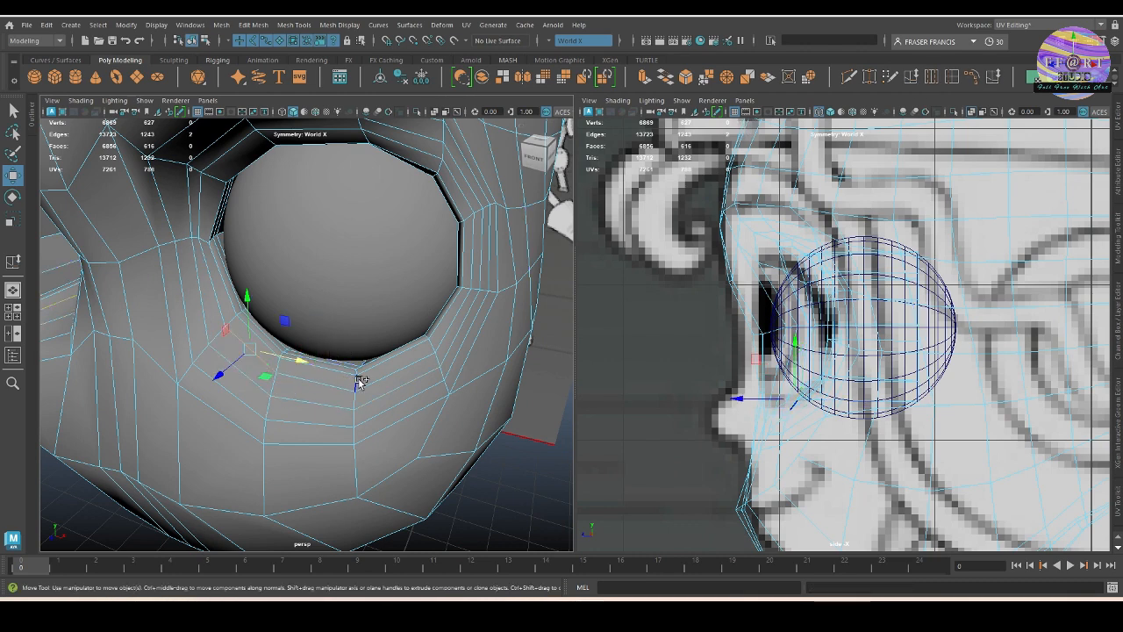
{"action": "key", "text": "ctrl+z"}
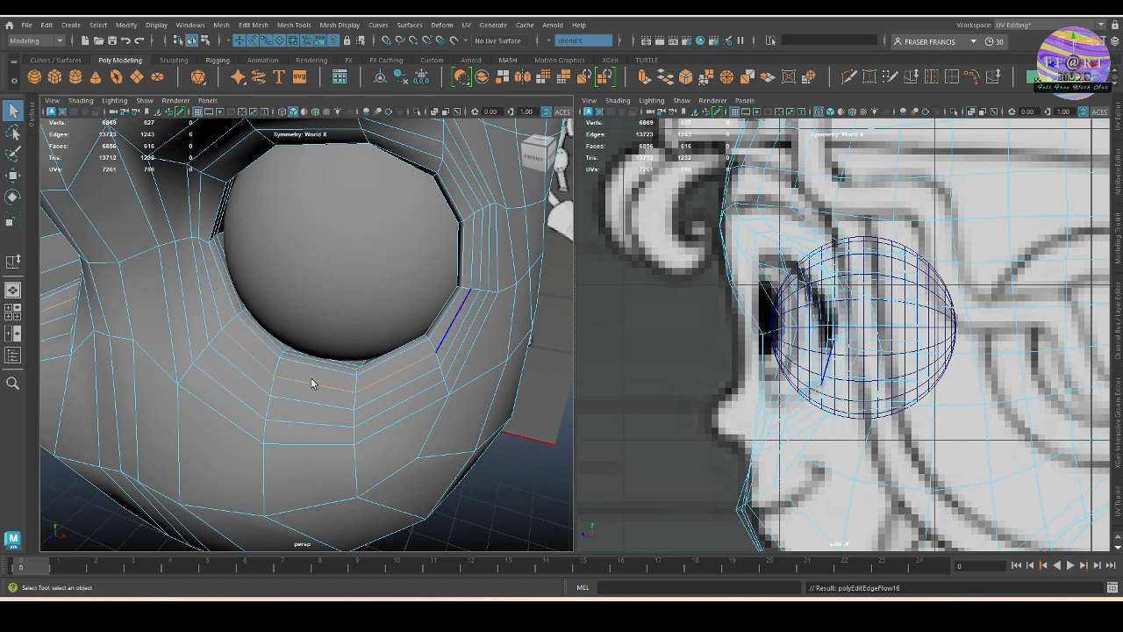
Display the head with smooth preview in object mode and examine the lower eyelid's fit from the side and below.
{"action": "left_click_drag", "start_coordinate": [281, 401], "coordinate": [293, 395], "text": "alt"}
{"action": "right_click_drag", "start_coordinate": [293, 395], "coordinate": [566, 209]}
{"action": "right_click_drag", "start_coordinate": [456, 434], "coordinate": [392, 413], "text": "alt"}
{"action": "left_click", "coordinate": [501, 472]}
{"action": "left_click", "coordinate": [406, 435]}
{"action": "left_click_drag", "start_coordinate": [405, 435], "coordinate": [358, 427], "text": "alt"}
{"action": "key", "text": "3"}
{"action": "scroll", "coordinate": [497, 471], "scroll_direction": "down", "scroll_amount": 2}
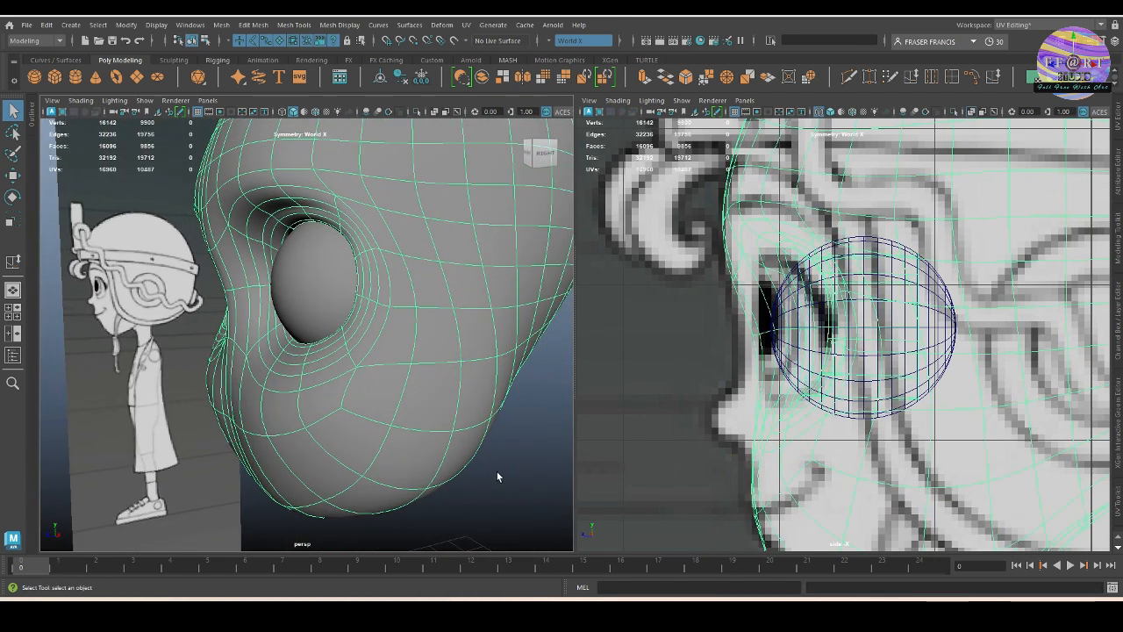
{"action": "left_click", "coordinate": [499, 472]}
{"action": "left_click_drag", "start_coordinate": [425, 409], "coordinate": [466, 424], "text": "alt"}
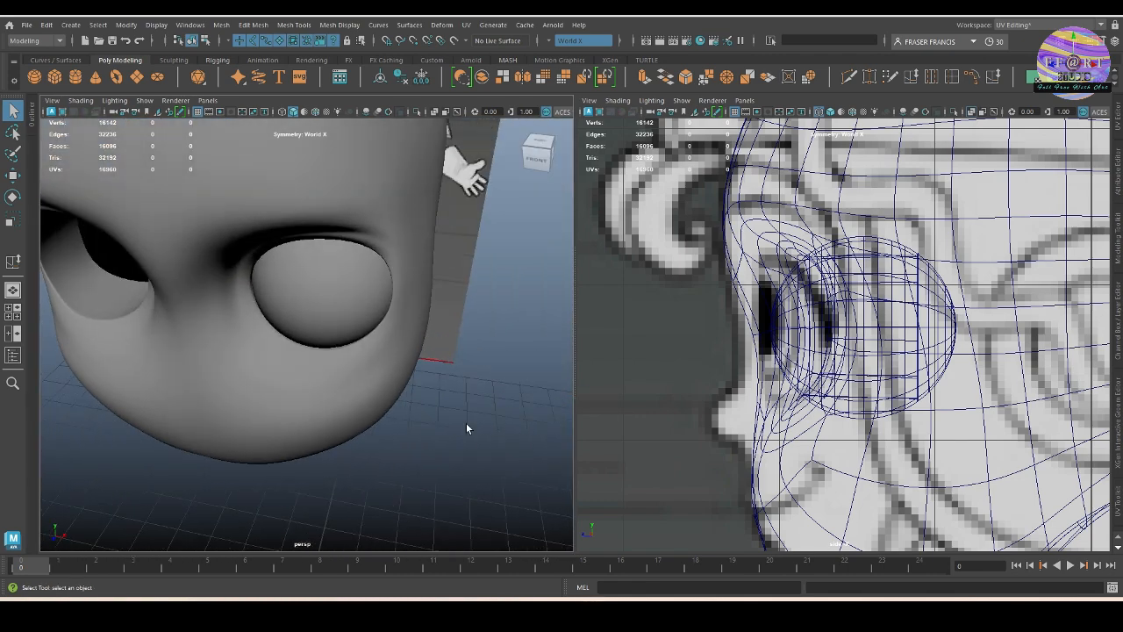
{"action": "scroll", "coordinate": [394, 382], "scroll_direction": "up", "scroll_amount": 4}
{"action": "left_click", "coordinate": [394, 384]}
{"action": "middle_click_drag", "start_coordinate": [395, 391], "coordinate": [424, 396], "text": "alt"}
{"action": "left_click_drag", "start_coordinate": [425, 391], "coordinate": [334, 353], "text": "alt"}
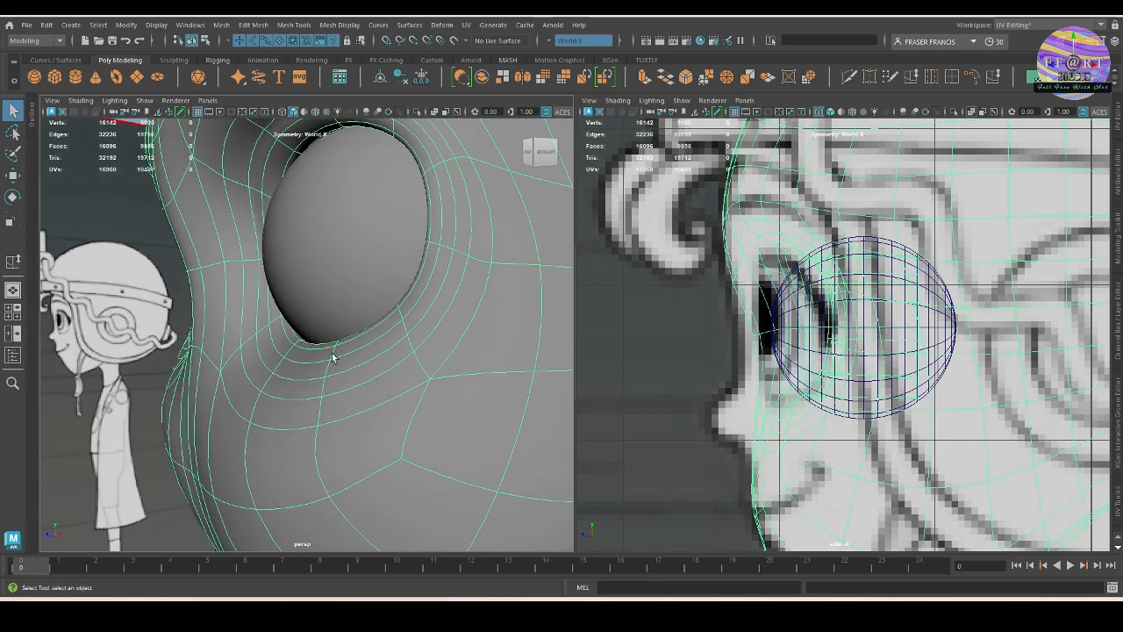
Select the lower eyelid edges, adjust their depth with a small soft selection falloff, and return to object mode.
{"action": "right_click_drag", "start_coordinate": [333, 354], "coordinate": [293, 283]}
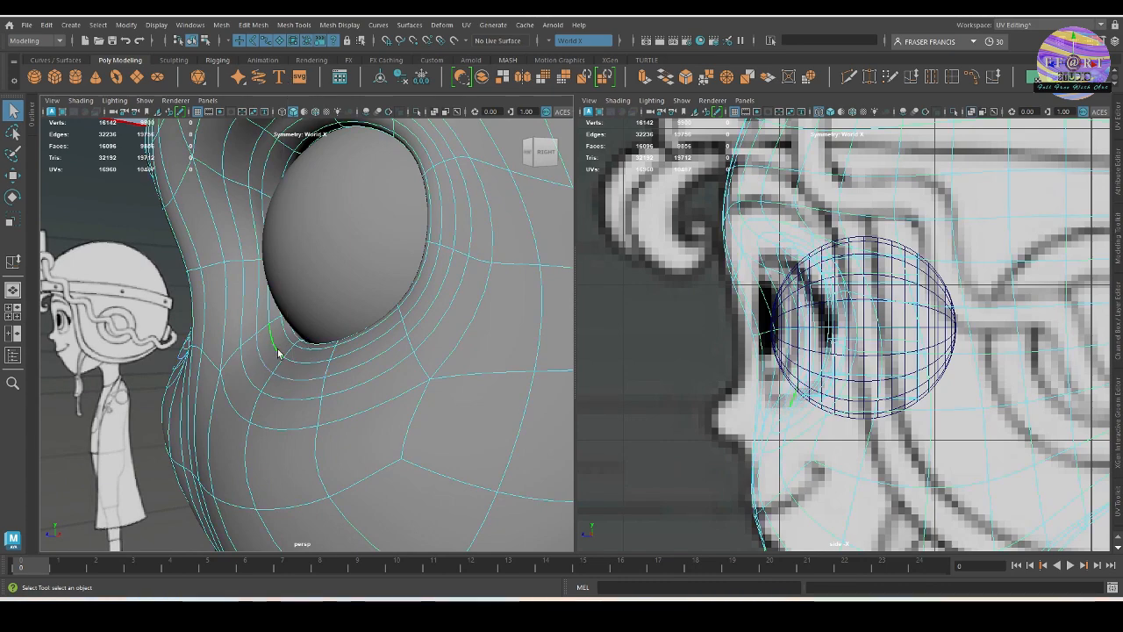
{"action": "left_click_drag", "start_coordinate": [278, 353], "coordinate": [369, 415], "text": "alt"}
{"action": "double_click", "coordinate": [369, 386]}
{"action": "key", "text": "b"}
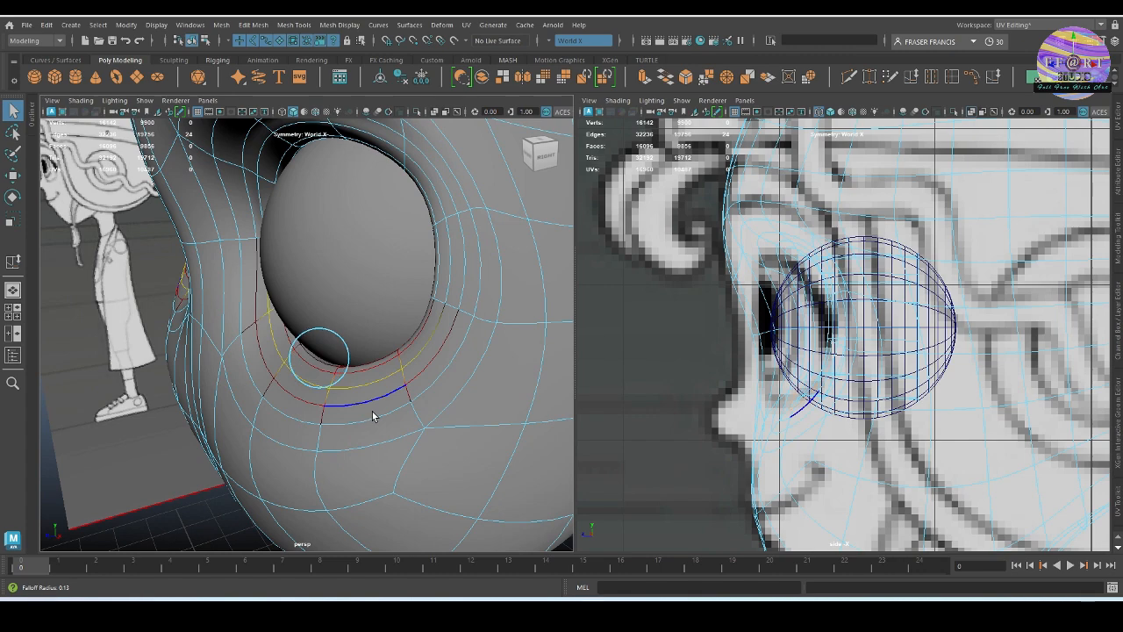
{"action": "key", "text": "w"}
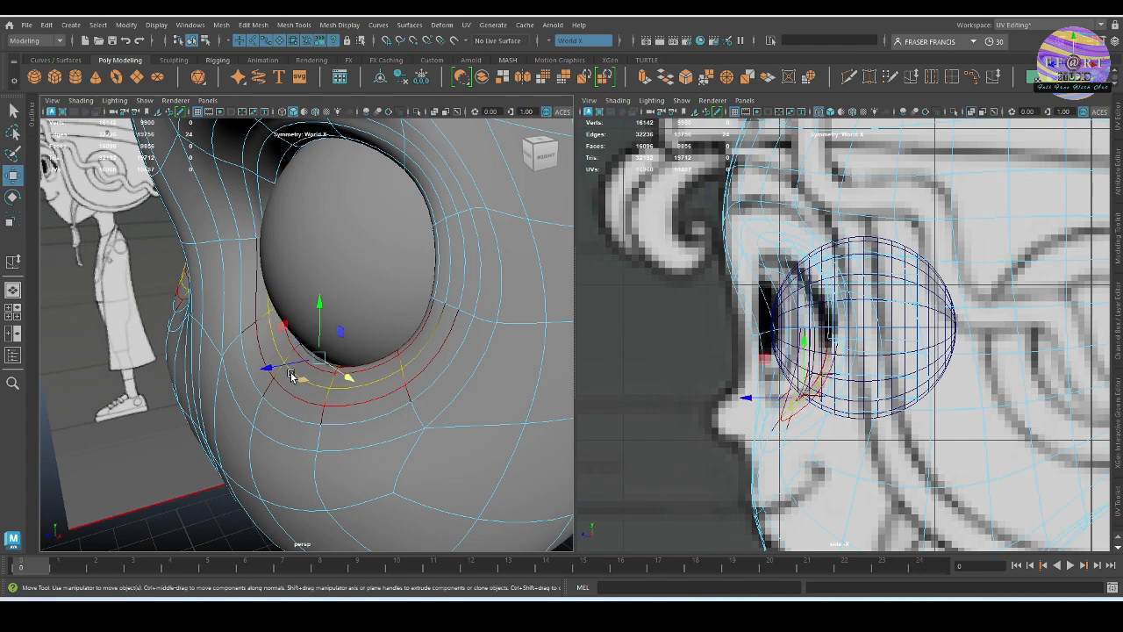
{"action": "left_click_drag", "start_coordinate": [277, 361], "coordinate": [362, 376]}
{"action": "right_click_drag", "start_coordinate": [372, 411], "coordinate": [532, 261]}
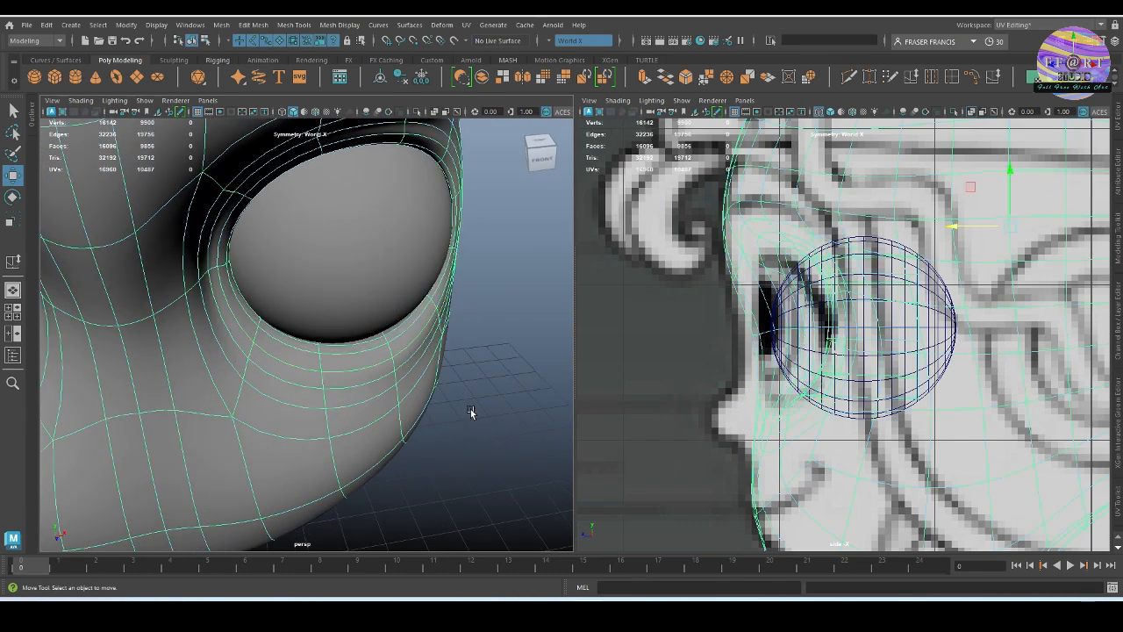
Undo the last lower eyelid changes, move the selected edges slightly forward along Z, and return to object mode.
{"action": "left_click", "coordinate": [471, 412]}
{"action": "left_click_drag", "start_coordinate": [471, 411], "coordinate": [370, 425], "text": "alt"}
{"action": "left_click", "coordinate": [433, 412]}
{"action": "key", "text": "ctrl+z"}
{"action": "key", "text": "ctrl+z"}
{"action": "key", "text": "ctrl+z"}
{"action": "key", "text": "ctrl+z"}
{"action": "key", "text": "ctrl+z"}
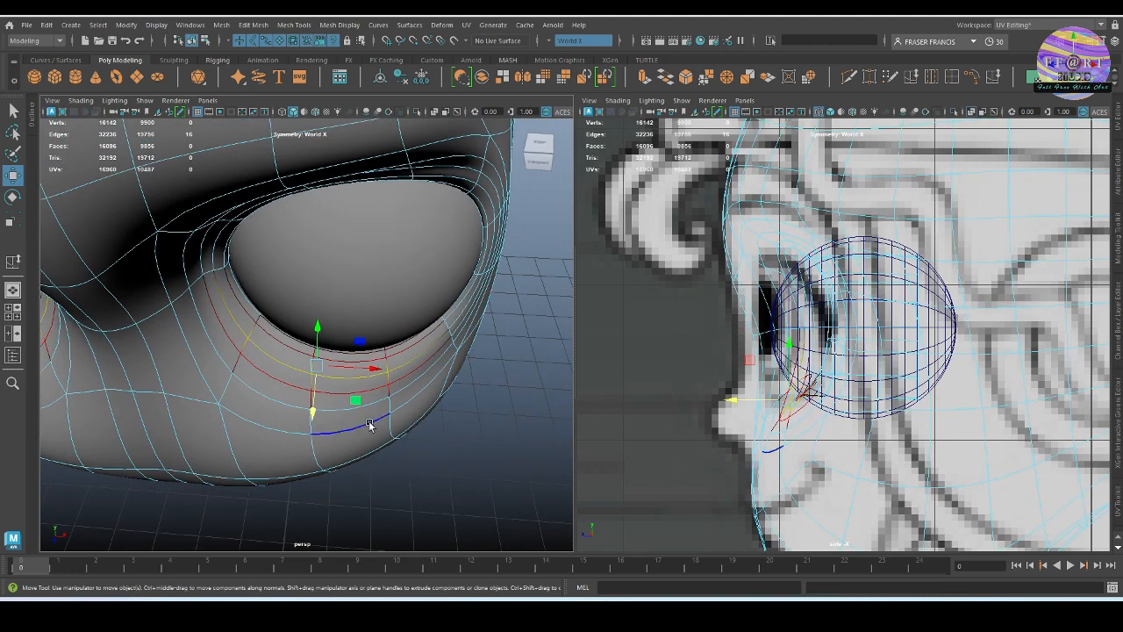
{"action": "middle_click_drag", "start_coordinate": [313, 402], "coordinate": [310, 404]}
{"action": "left_click_drag", "start_coordinate": [312, 402], "coordinate": [313, 407]}
{"action": "key", "text": "F8"}
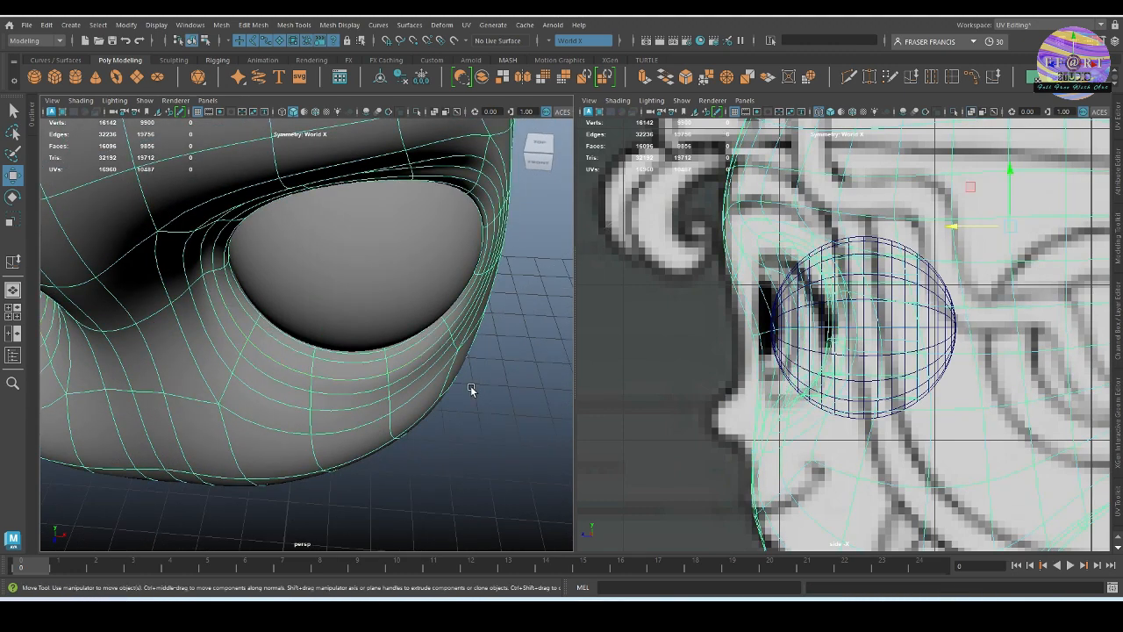
Select the rim edges along the lower eyelid of the head in edge mode.
{"action": "left_click", "coordinate": [470, 387]}
{"action": "left_click_drag", "start_coordinate": [471, 387], "coordinate": [503, 407], "text": "alt"}
{"action": "scroll", "coordinate": [457, 383], "scroll_direction": "up", "scroll_amount": 2}
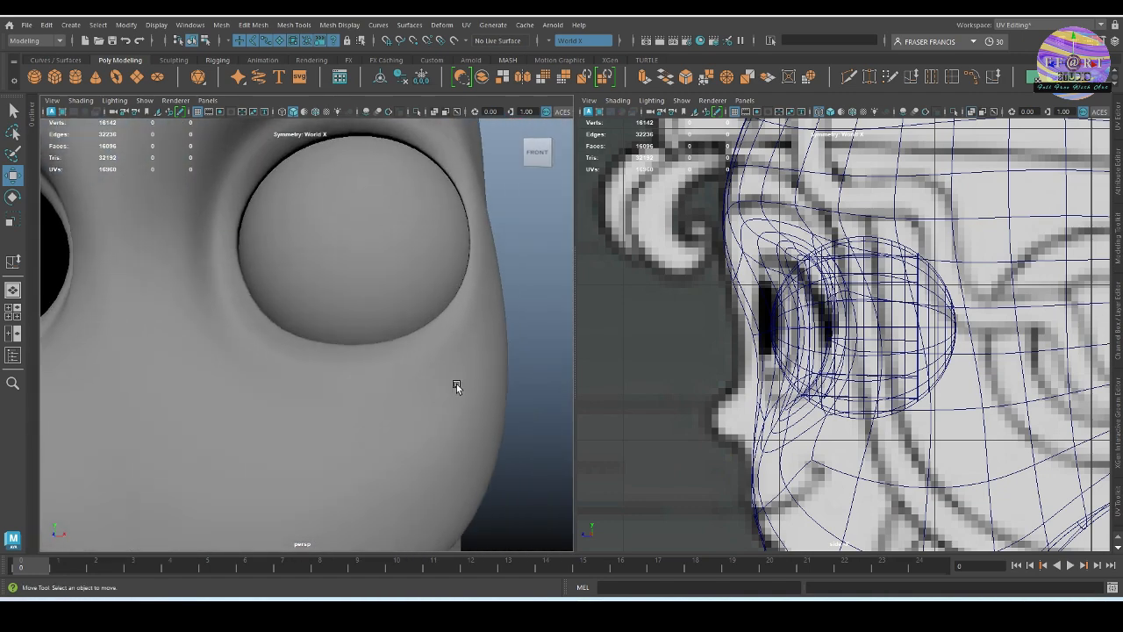
{"action": "left_click", "coordinate": [386, 357]}
{"action": "scroll", "coordinate": [414, 364], "scroll_direction": "up", "scroll_amount": 2}
{"action": "key", "text": "F8"}
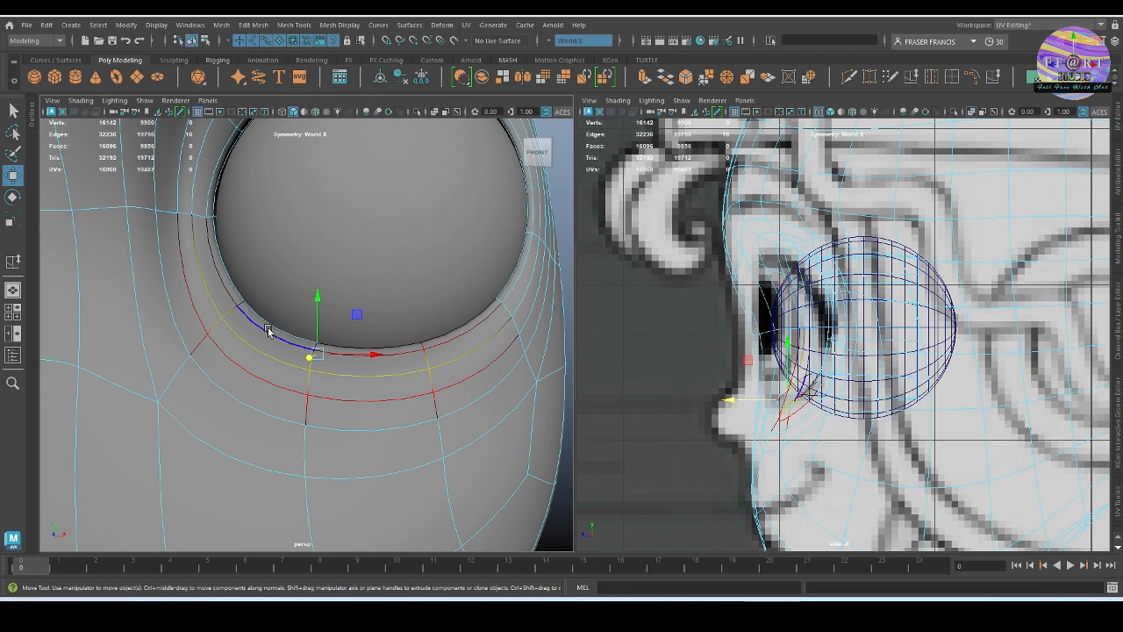
{"action": "left_click", "coordinate": [269, 331]}
{"action": "left_click", "coordinate": [441, 347], "text": "shift"}
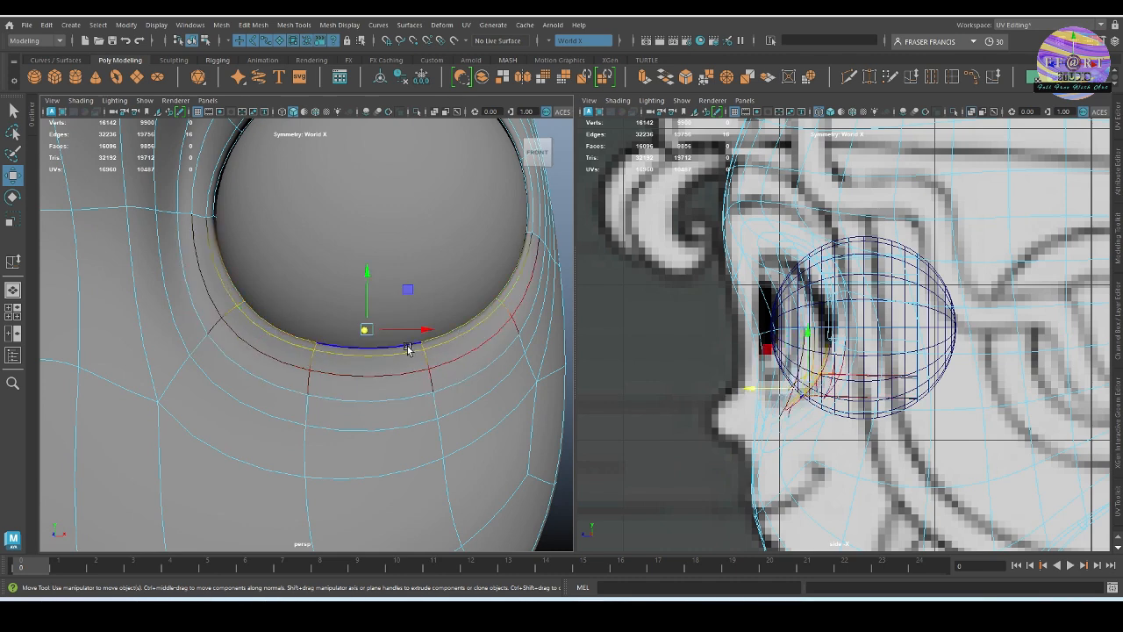
{"action": "key", "text": "ctrl+z"}
{"action": "double_click", "coordinate": [363, 359]}
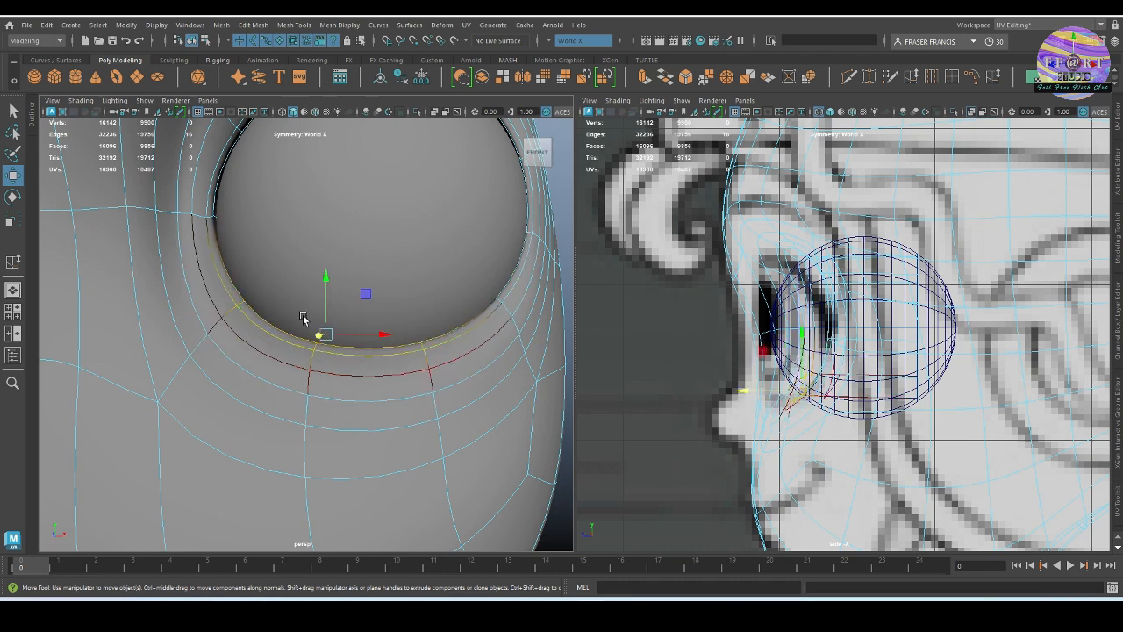
Reduce the soft selection falloff and adjust the selected lower eyelid edges so the rim fits the eyeball.
{"action": "left_click", "coordinate": [332, 280]}
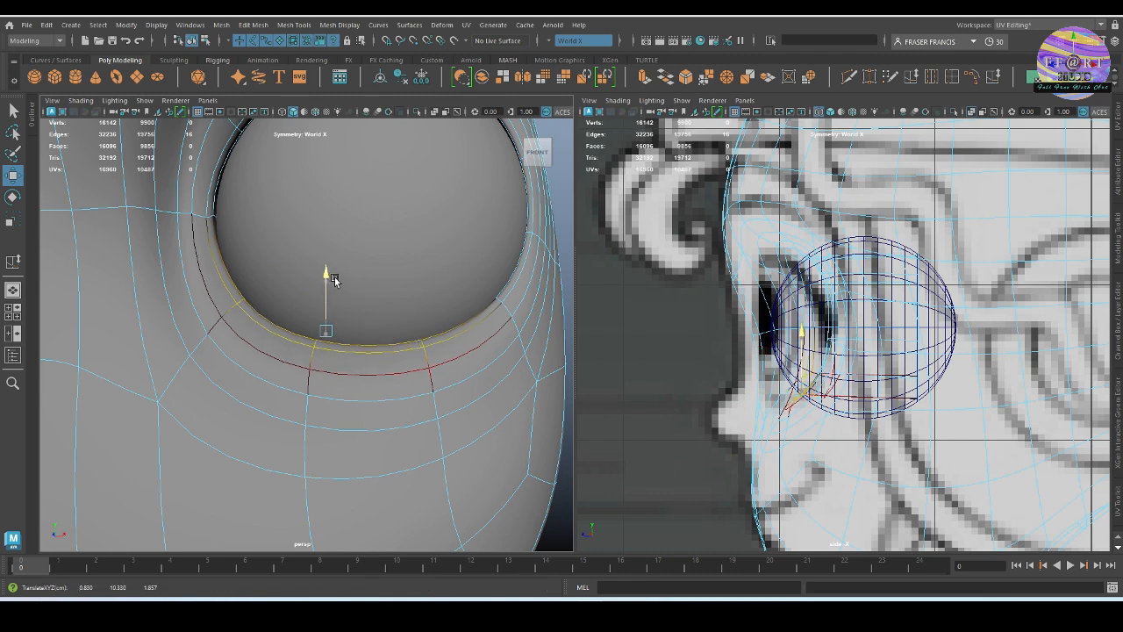
{"action": "key", "text": "ctrl+z"}
{"action": "mouse_move", "coordinate": [370, 383]}
{"action": "left_mouse_down"}
{"action": "mouse_move", "coordinate": [397, 389]}
{"action": "mouse_move", "coordinate": [385, 389]}
{"action": "left_mouse_up"}
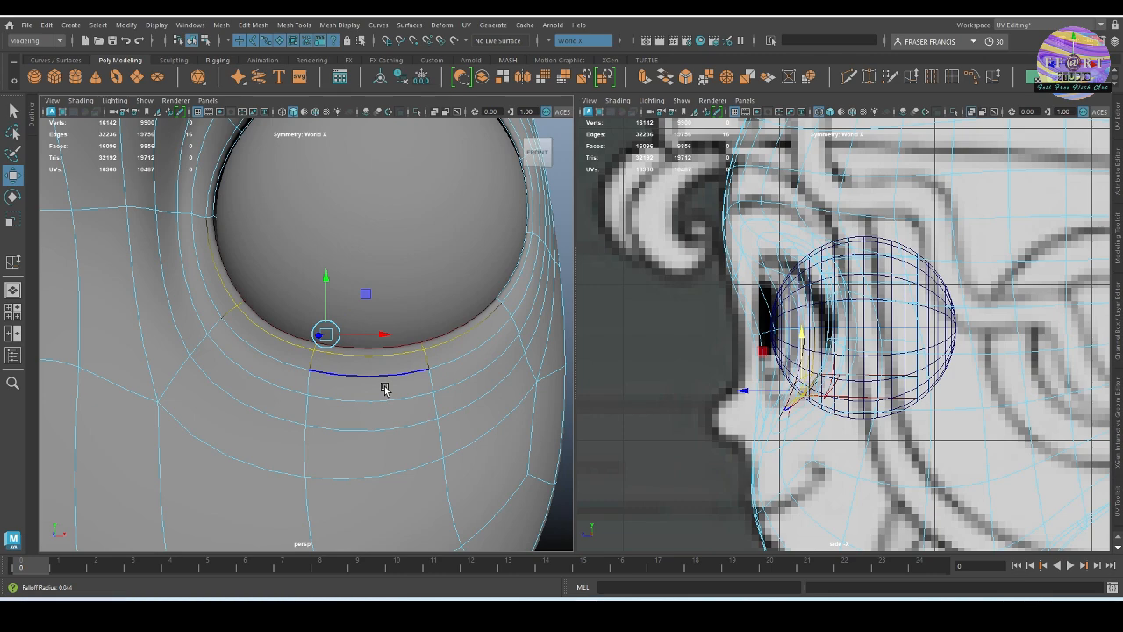
{"action": "left_click_drag", "start_coordinate": [326, 278], "coordinate": [292, 357]}
{"action": "left_click_drag", "start_coordinate": [301, 288], "coordinate": [325, 298]}
{"action": "left_click_drag", "start_coordinate": [323, 378], "coordinate": [368, 396], "text": "alt"}
{"action": "left_click_drag", "start_coordinate": [372, 426], "coordinate": [292, 378], "text": "alt"}
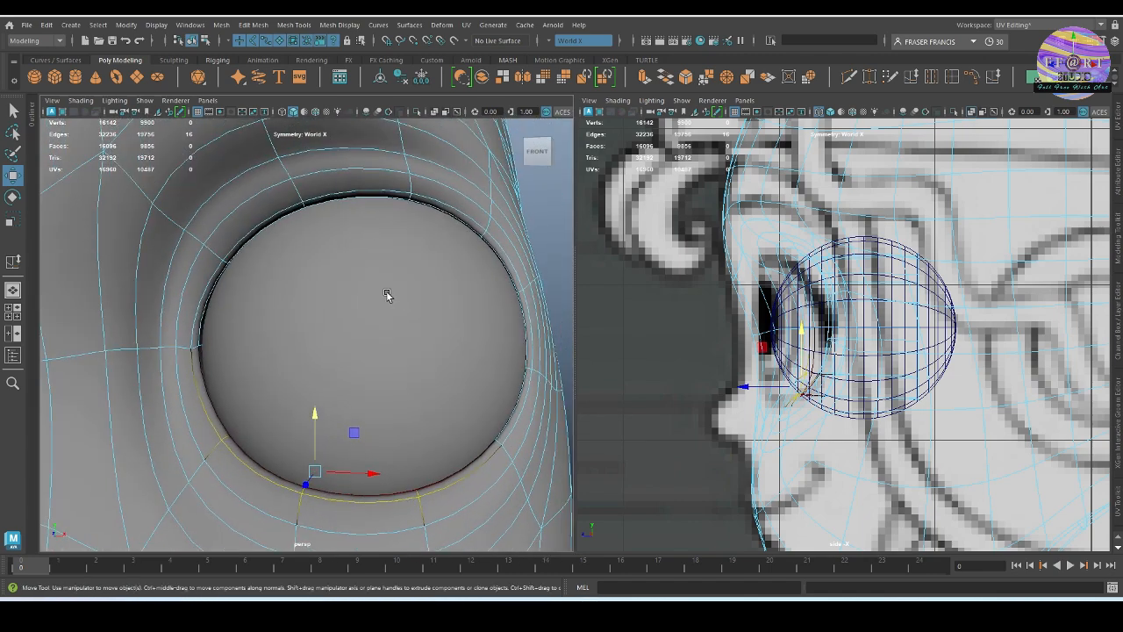
Select the upper eyelid's rim edges, adjust their height with soft selection, and select the neighbouring edges above.
{"action": "left_click_drag", "start_coordinate": [386, 295], "coordinate": [291, 311], "text": "alt"}
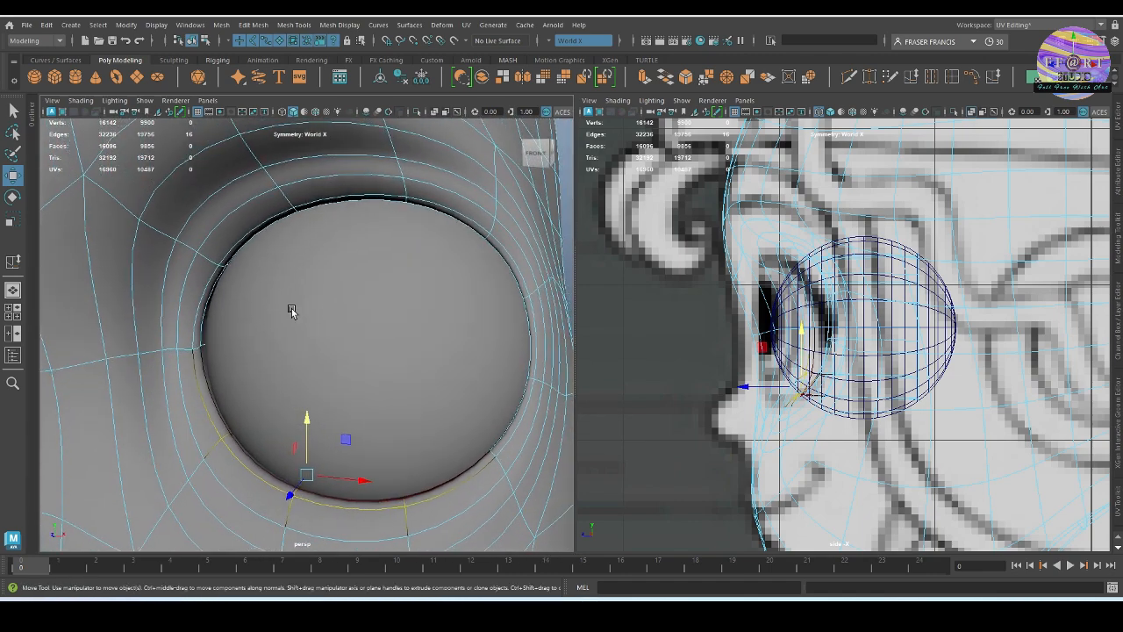
{"action": "left_click", "coordinate": [262, 233]}
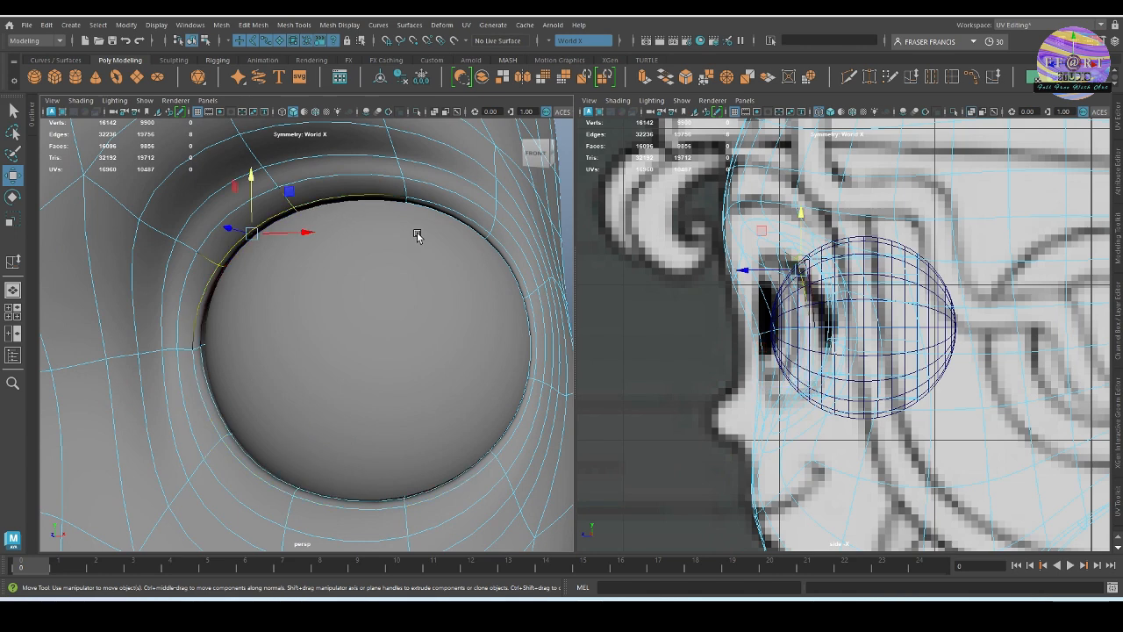
{"action": "left_click", "coordinate": [353, 195], "text": "shift"}
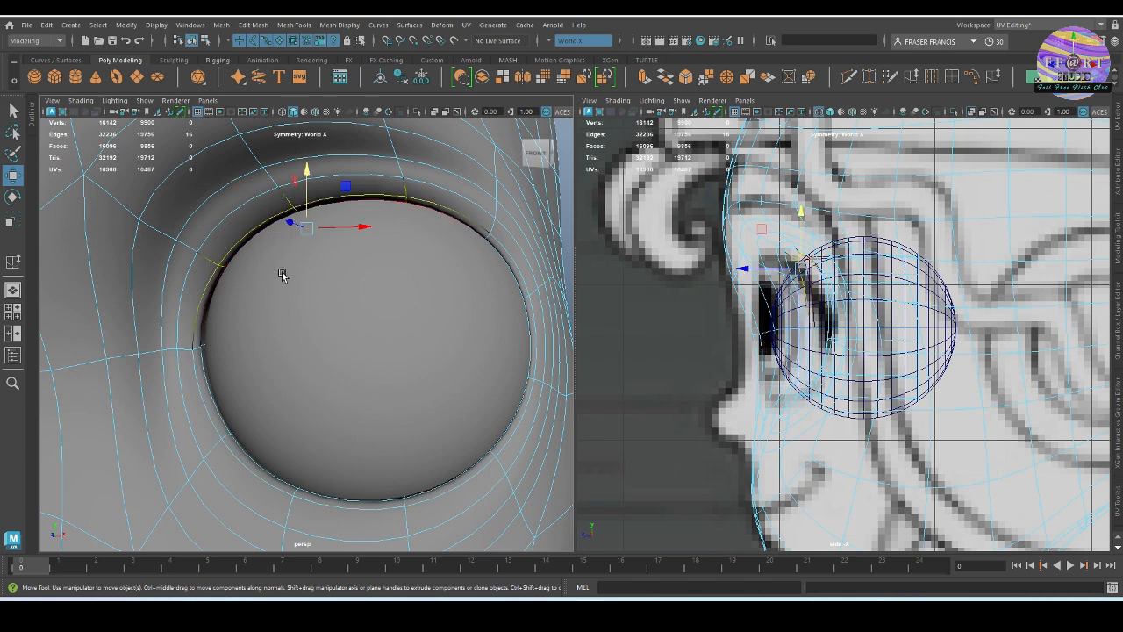
{"action": "left_click", "coordinate": [318, 178]}
{"action": "key", "text": "ctrl+z"}
{"action": "left_click_drag", "start_coordinate": [308, 175], "coordinate": [287, 154]}
{"action": "left_click", "coordinate": [251, 213]}
{"action": "left_click", "coordinate": [386, 176], "text": "shift"}
Examine the eye opening in object and vertex mode from the side, front and below, comparing it with the reference drawings.
{"action": "left_click_drag", "start_coordinate": [461, 255], "coordinate": [499, 260], "text": "alt"}
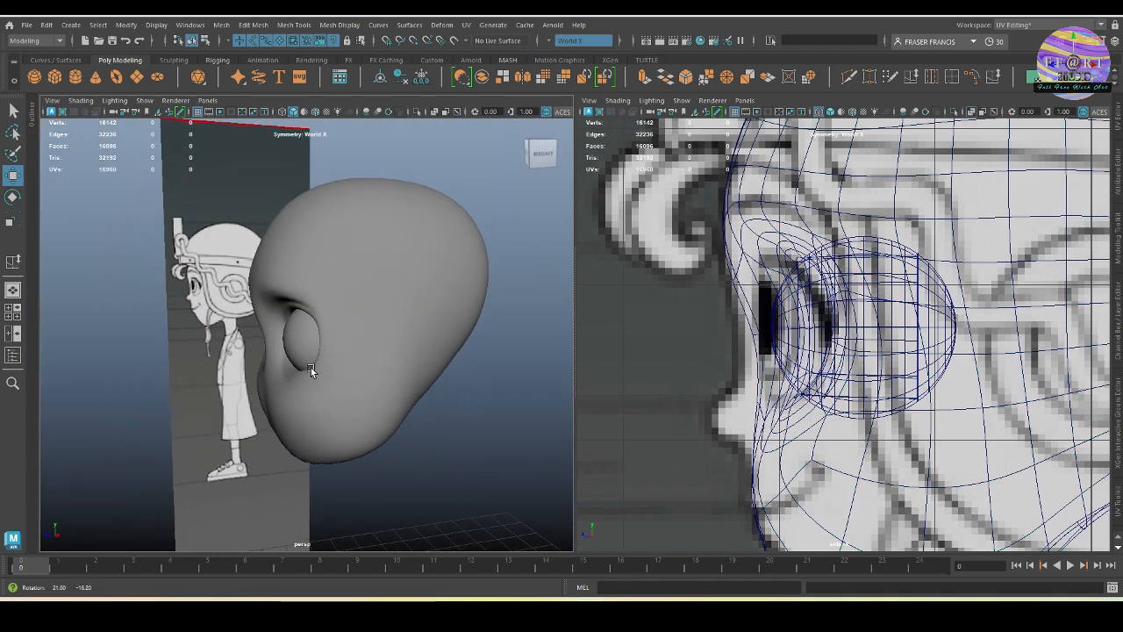
{"action": "left_click_drag", "start_coordinate": [311, 368], "coordinate": [416, 364], "text": "alt"}
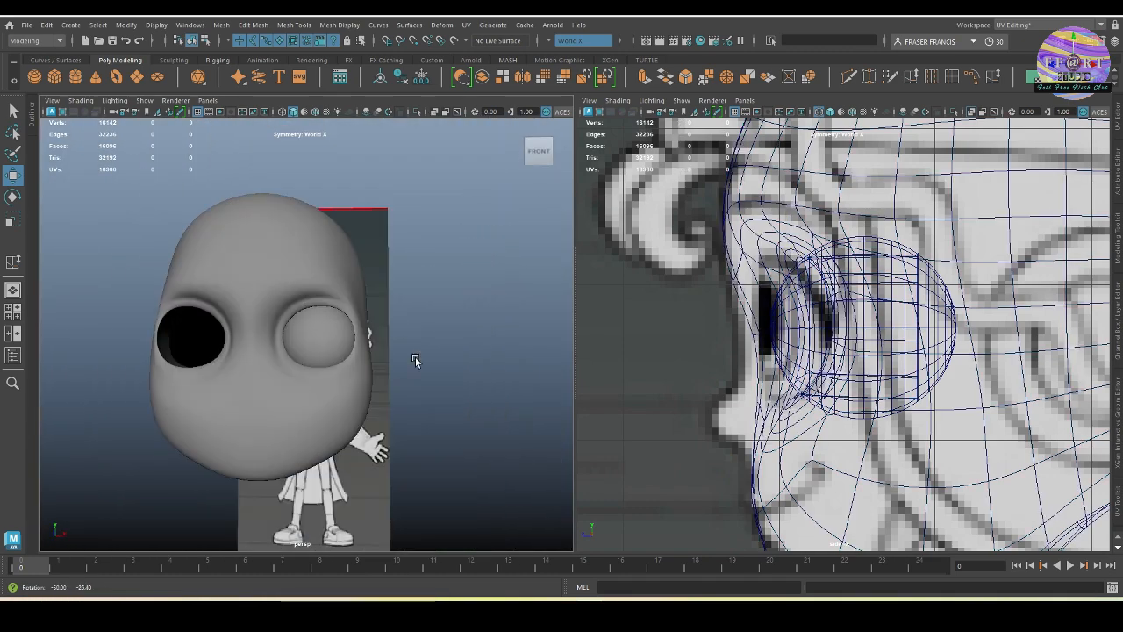
{"action": "key", "text": "q"}
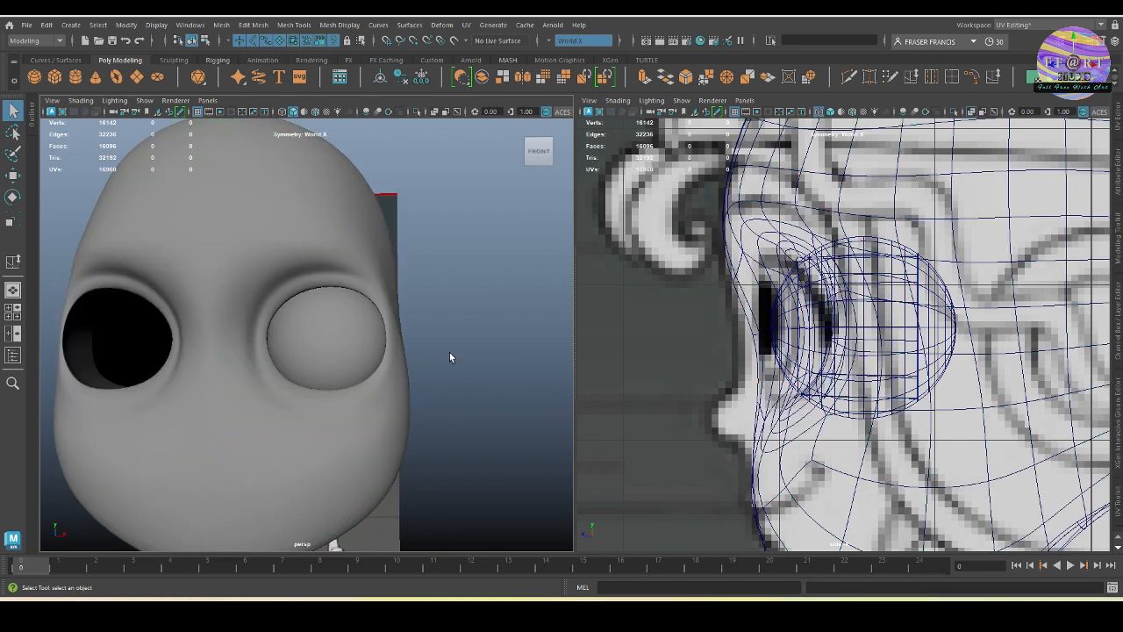
{"action": "scroll", "coordinate": [449, 352], "scroll_direction": "up", "scroll_amount": 2}
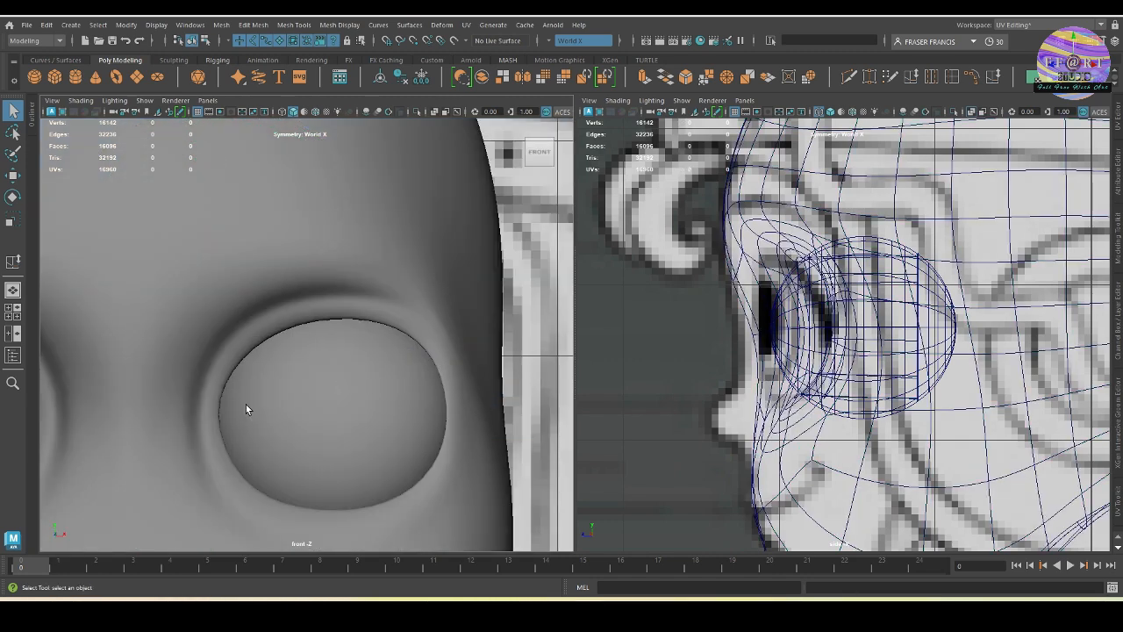
{"action": "left_click", "coordinate": [389, 286]}
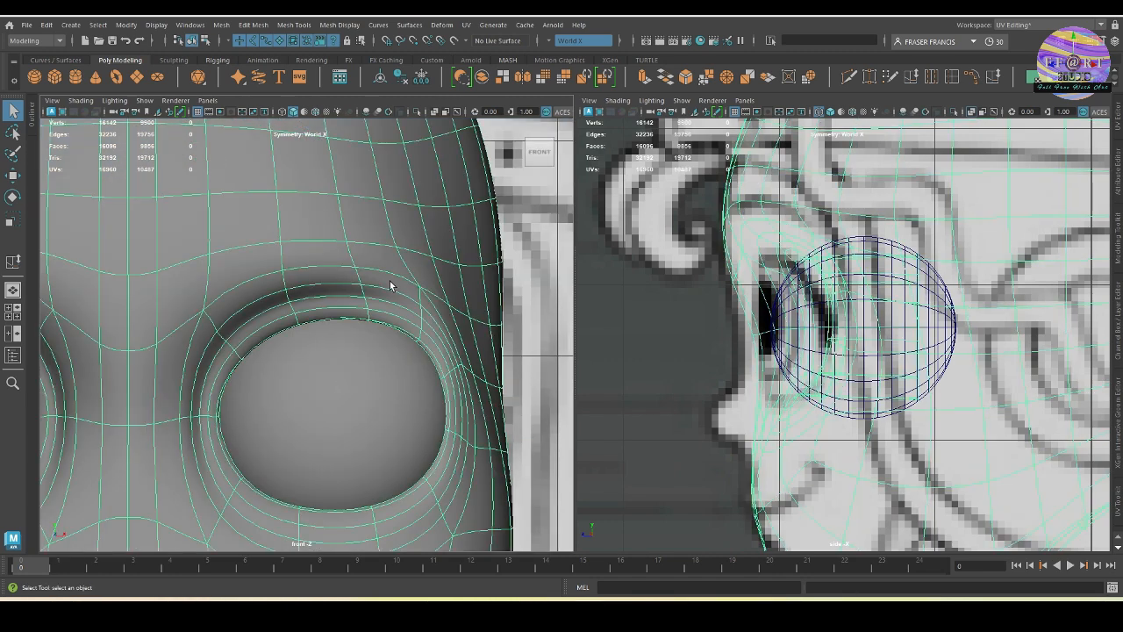
{"action": "right_click_drag", "start_coordinate": [383, 262], "coordinate": [384, 293]}
{"action": "key", "text": "space"}
{"action": "left_click_drag", "start_coordinate": [356, 322], "coordinate": [356, 291]}
{"action": "mouse_move", "coordinate": [358, 293]}
{"action": "left_mouse_down", "text": "alt"}
{"action": "mouse_move", "coordinate": [369, 299]}
{"action": "mouse_move", "coordinate": [361, 265]}
{"action": "mouse_move", "coordinate": [385, 335]}
{"action": "mouse_move", "coordinate": [318, 343]}
{"action": "mouse_move", "coordinate": [288, 326]}
{"action": "mouse_move", "coordinate": [269, 494]}
{"action": "mouse_move", "coordinate": [321, 293]}
{"action": "mouse_move", "coordinate": [354, 274]}
{"action": "left_mouse_up", "text": "alt"}
{"action": "right_click_drag", "start_coordinate": [288, 276], "coordinate": [321, 323], "text": "alt"}
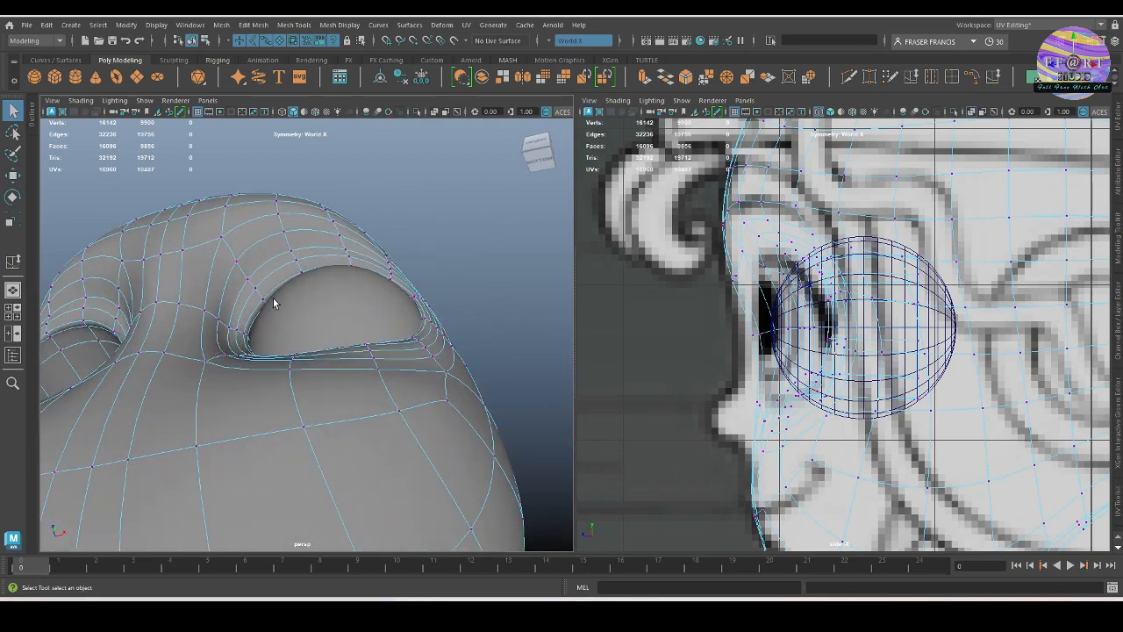
{"action": "left_click_drag", "start_coordinate": [394, 268], "coordinate": [388, 357], "text": "alt"}
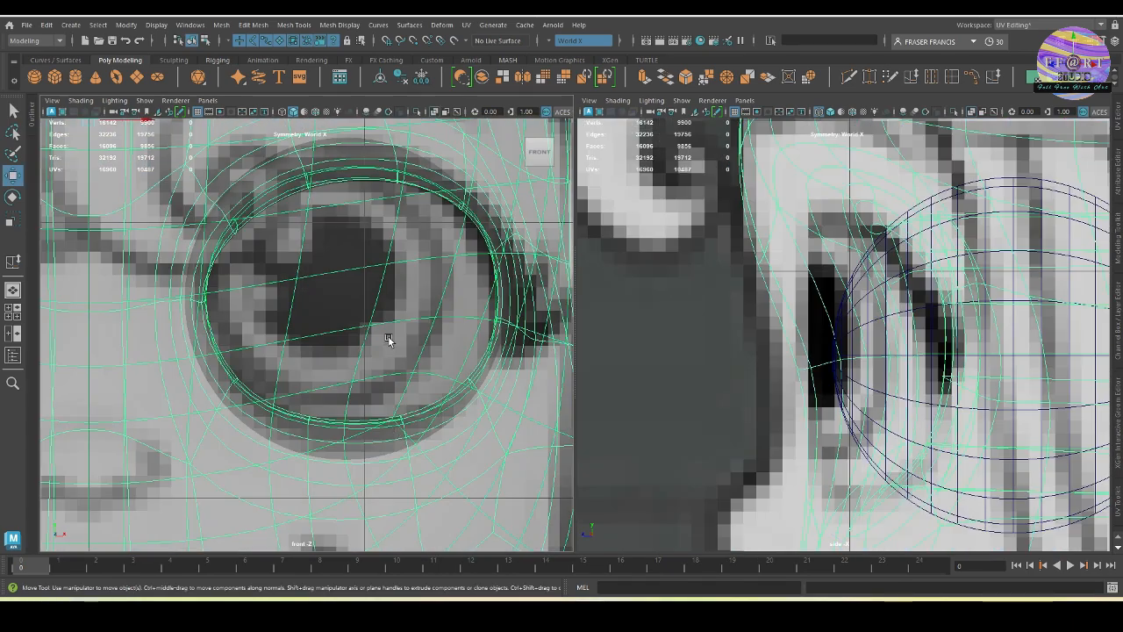
Select the eyeball sphere, freeze its transformations, and move it slightly toward the nose and up to match the front reference.
{"action": "right_click", "coordinate": [441, 369], "text": "ctrl"}
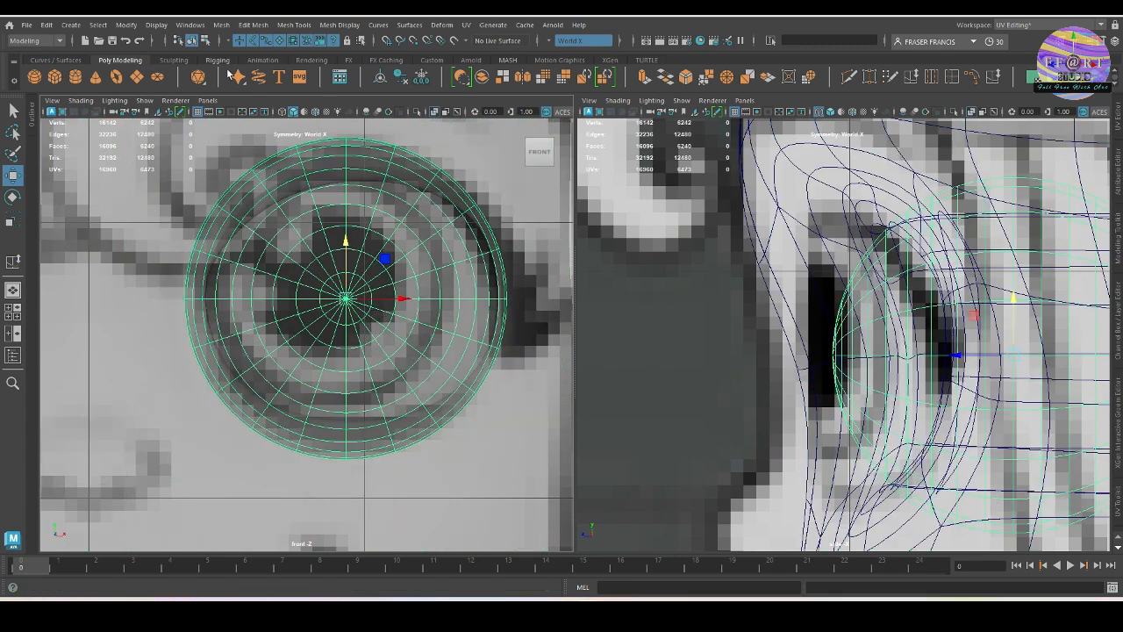
{"action": "scroll", "coordinate": [233, 78], "scroll_direction": "down", "scroll_amount": 1}
{"action": "left_click", "coordinate": [135, 79]}
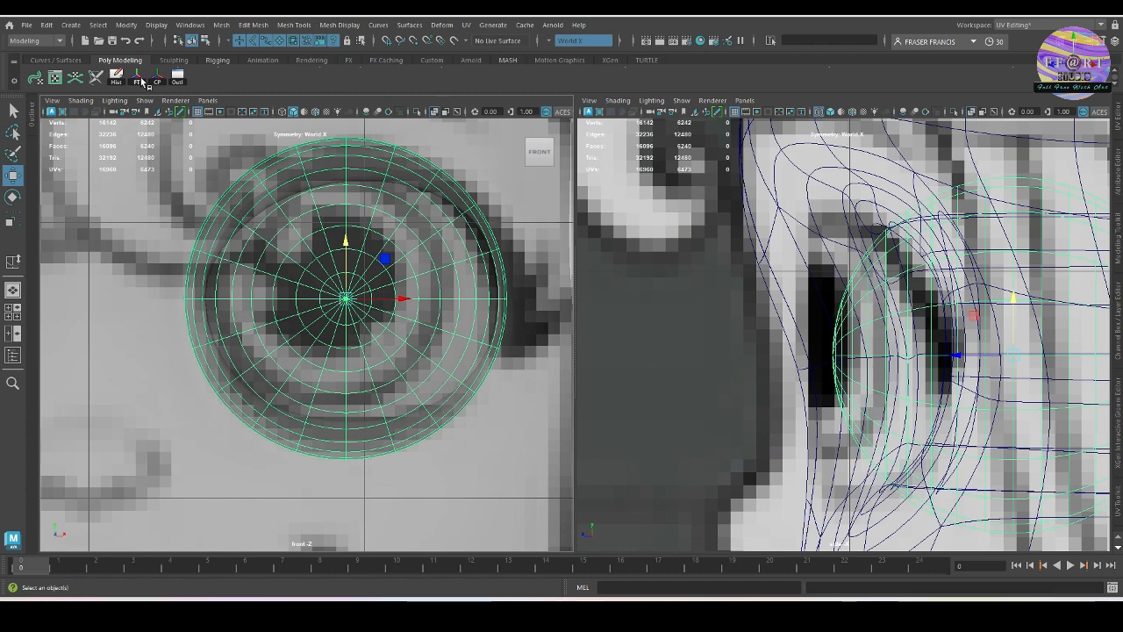
{"action": "left_click_drag", "start_coordinate": [418, 304], "coordinate": [405, 300]}
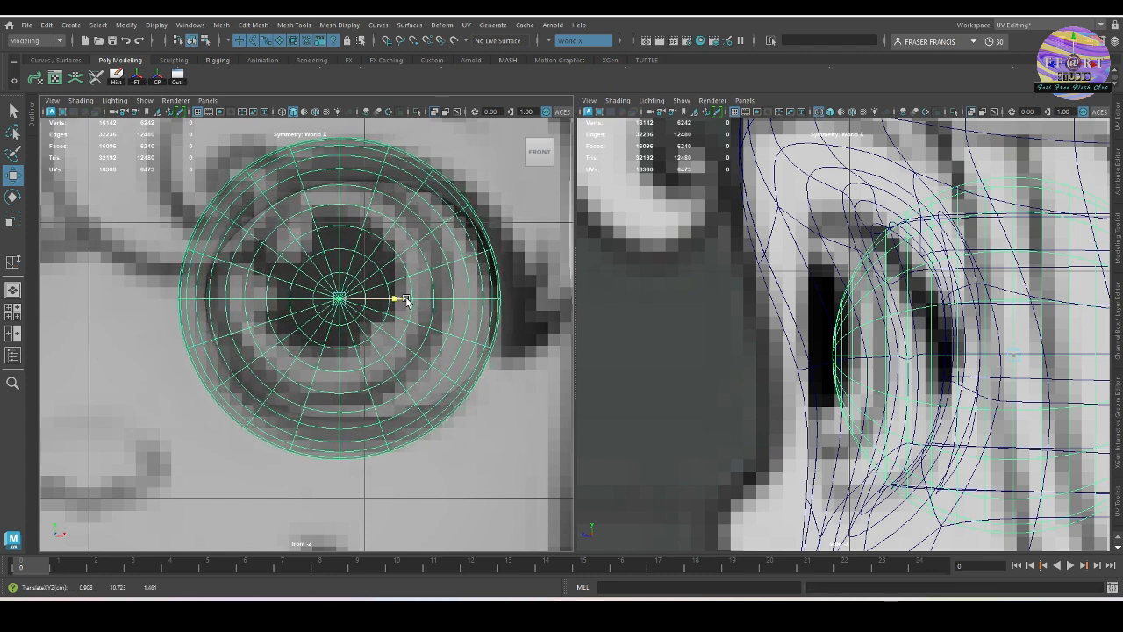
{"action": "left_click_drag", "start_coordinate": [338, 244], "coordinate": [344, 235]}
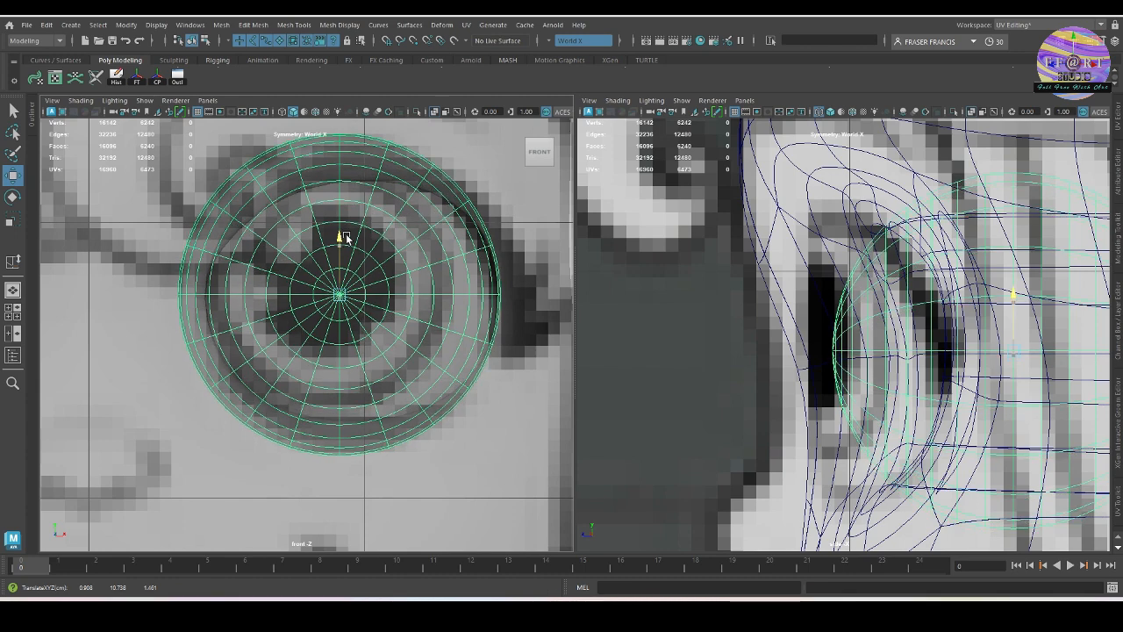
Convert the eyeball's front pole vertex to a face selection and grow it to five rings of faces.
{"action": "key", "text": "F9"}
{"action": "right_click", "coordinate": [371, 262], "text": "shift"}
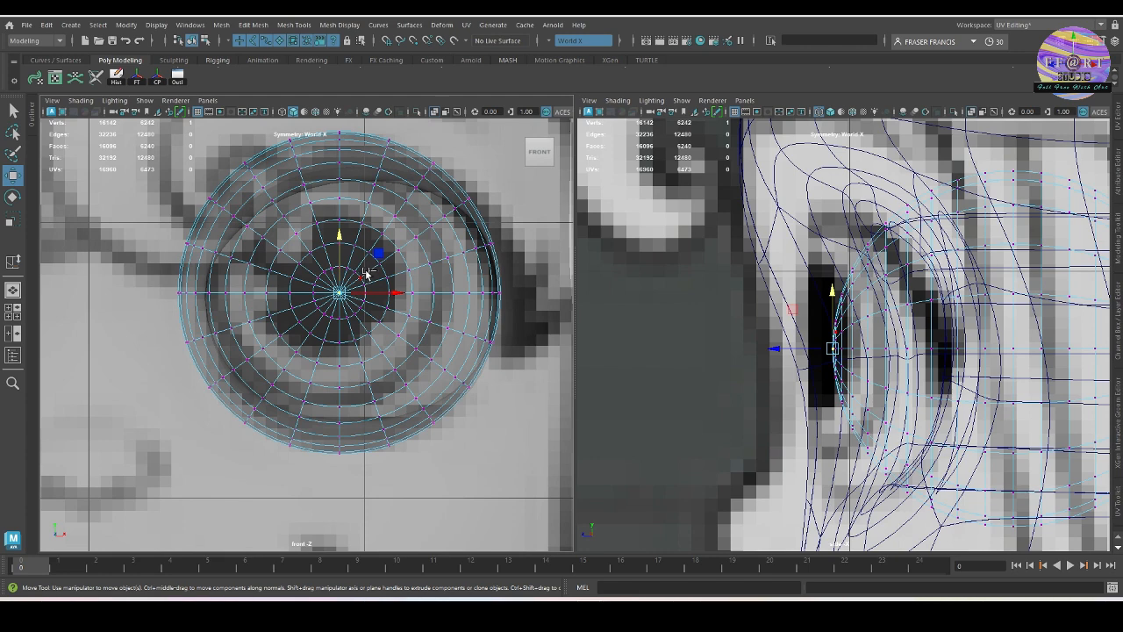
{"action": "right_click_drag", "start_coordinate": [366, 275], "coordinate": [374, 327], "text": "shift"}
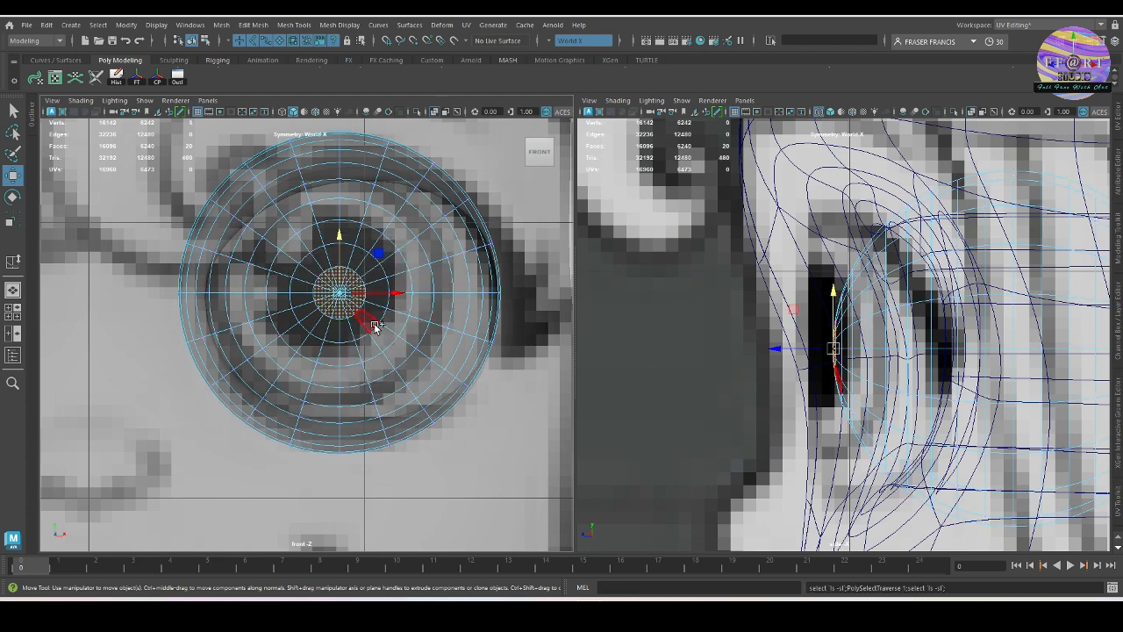
{"action": "key", "text": "shift+period"}
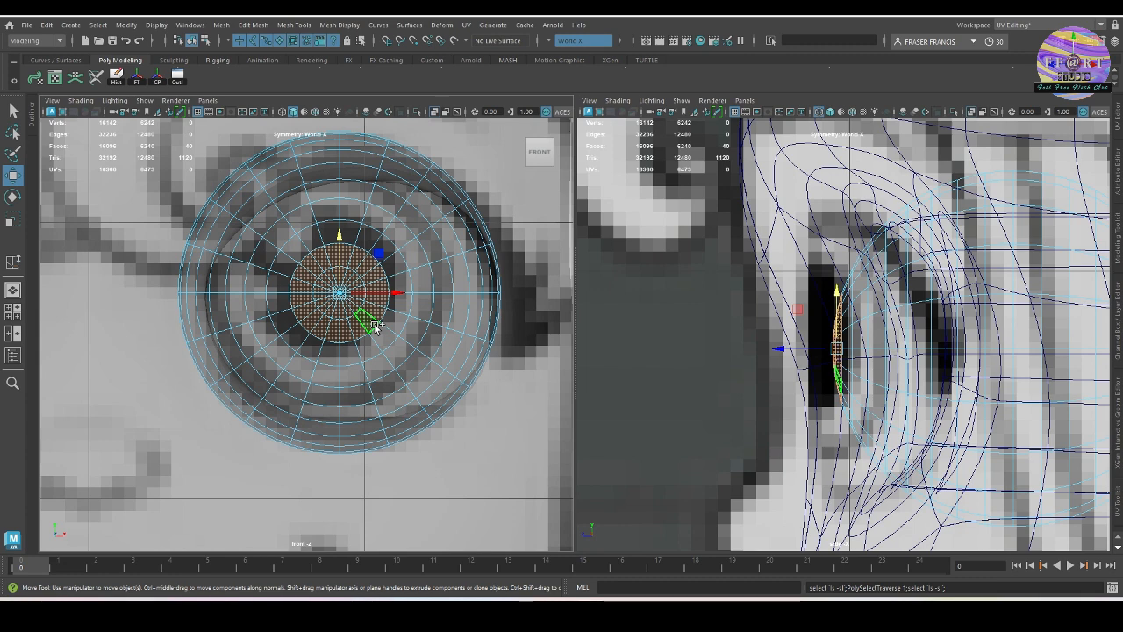
{"action": "key", "text": "shift+period"}
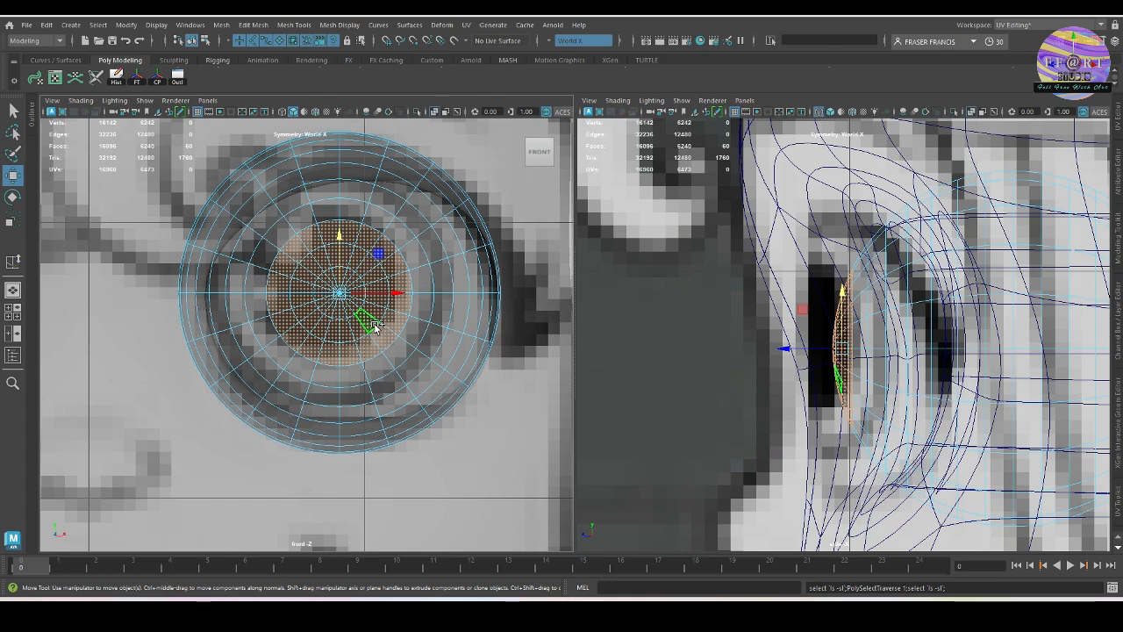
{"action": "key", "text": "shift+period"}
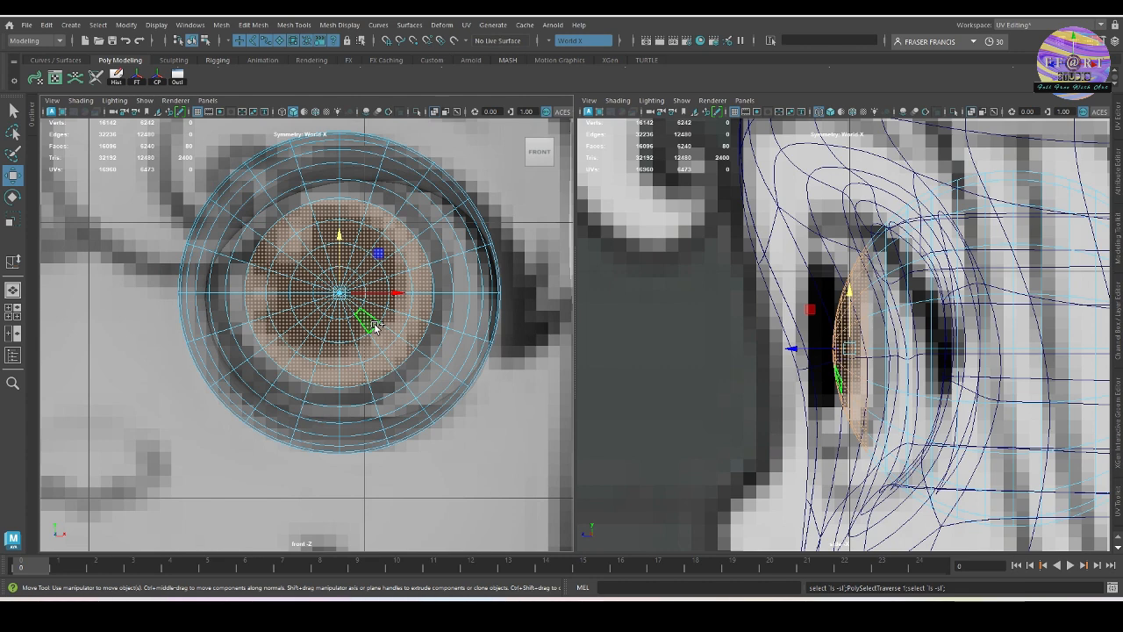
{"action": "key", "text": "shift+period"}
{"action": "middle_click_drag", "start_coordinate": [375, 326], "coordinate": [382, 341], "text": "alt"}
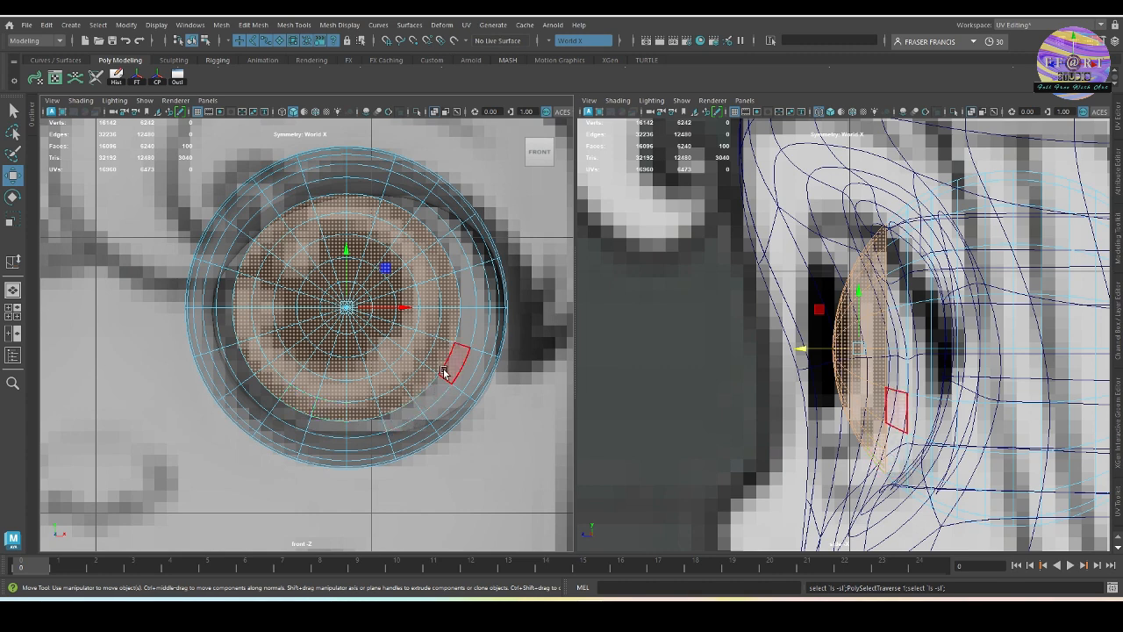
Turn off X-ray display and symmetry, and extrude the selected front faces of the eyeball.
{"action": "left_click", "coordinate": [434, 112]}
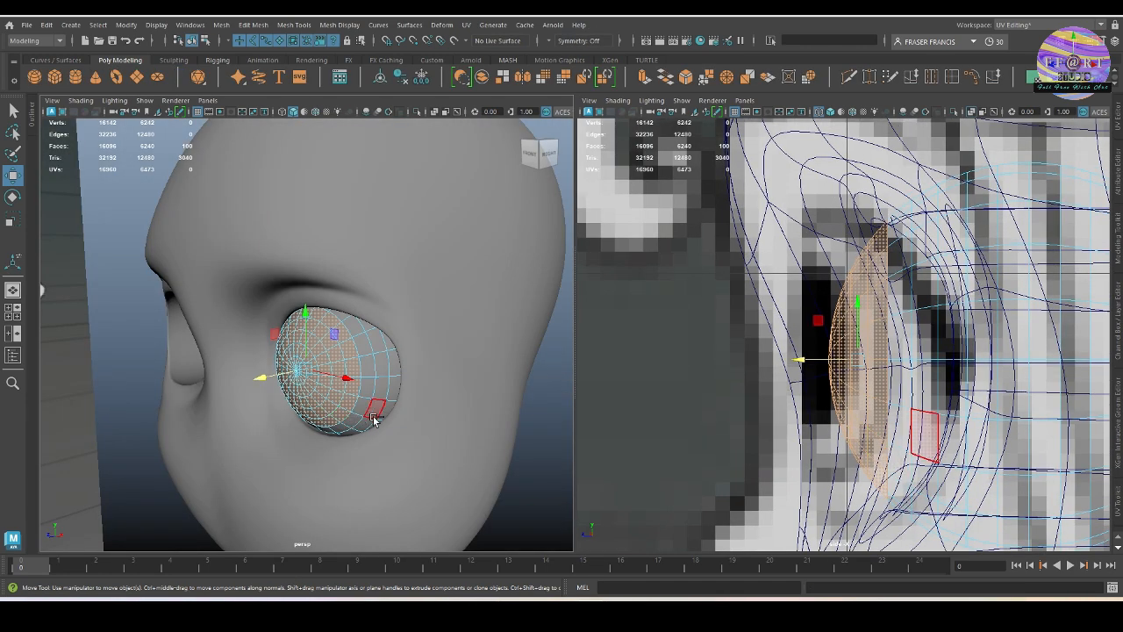
{"action": "mouse_move", "coordinate": [443, 428]}
{"action": "left_mouse_down", "text": "alt"}
{"action": "mouse_move", "coordinate": [421, 410]}
{"action": "mouse_move", "coordinate": [430, 416]}
{"action": "left_mouse_up", "text": "alt"}
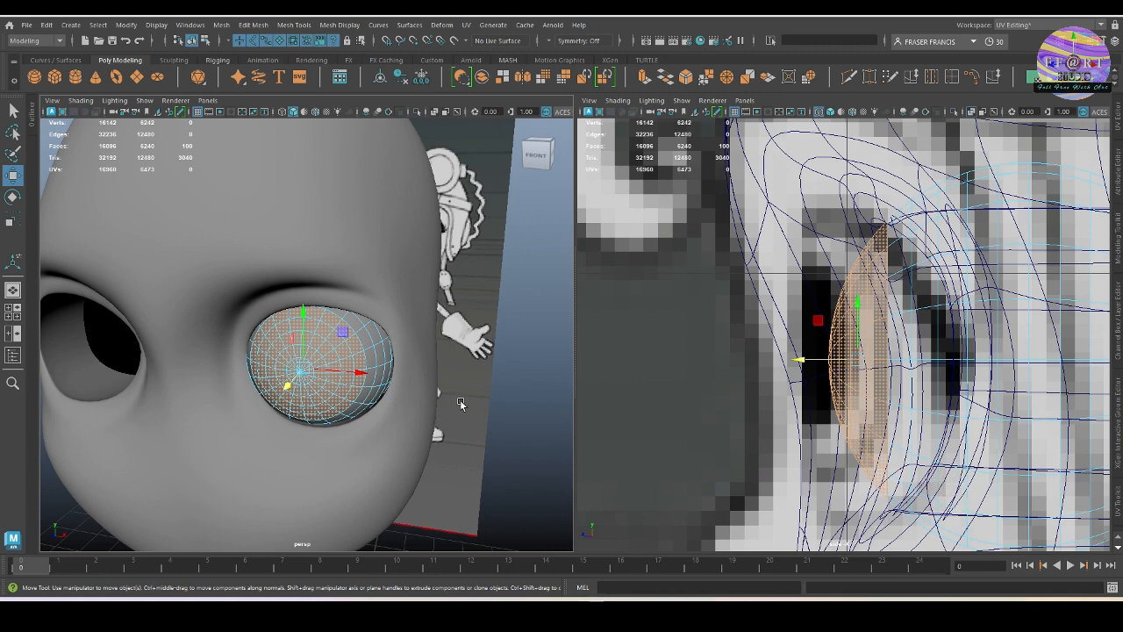
{"action": "right_click_drag", "start_coordinate": [515, 388], "coordinate": [645, 91], "text": "ctrl+shift"}
{"action": "left_click", "coordinate": [644, 77]}
Scale the extruded faces through flat along their depth until they form a concave dish inside the eyeball.
{"action": "left_click_drag", "start_coordinate": [409, 407], "coordinate": [336, 394], "text": "alt"}
{"action": "left_click", "coordinate": [424, 279]}
{"action": "scroll", "coordinate": [419, 391], "scroll_direction": "up", "scroll_amount": 4}
{"action": "left_click_drag", "start_coordinate": [220, 393], "coordinate": [223, 430]}
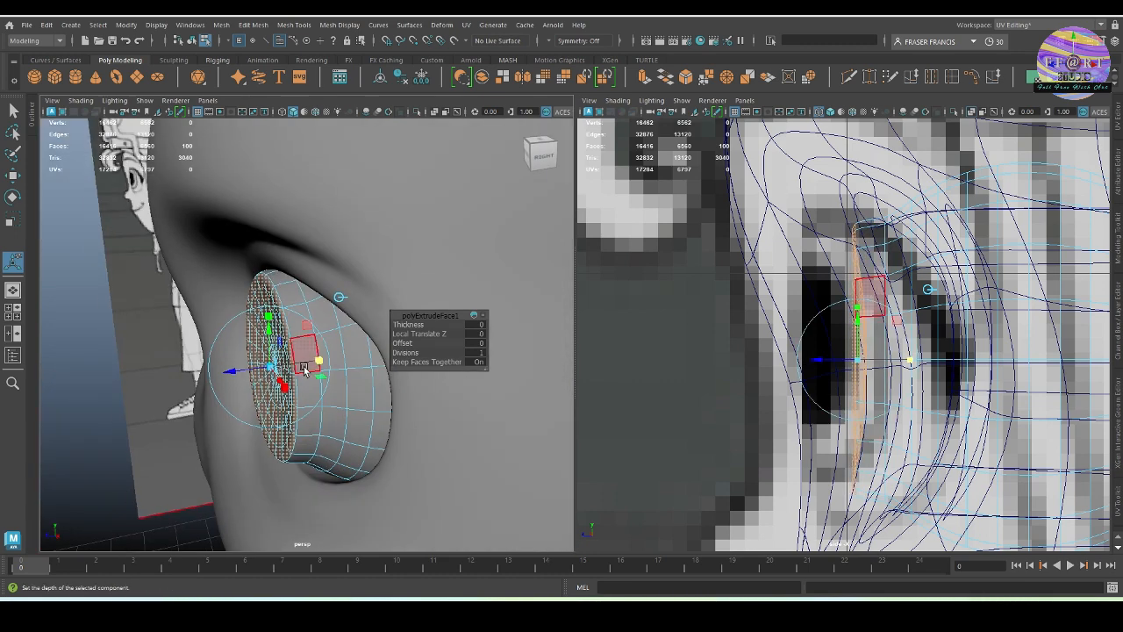
{"action": "left_click_drag", "start_coordinate": [319, 360], "coordinate": [386, 383]}
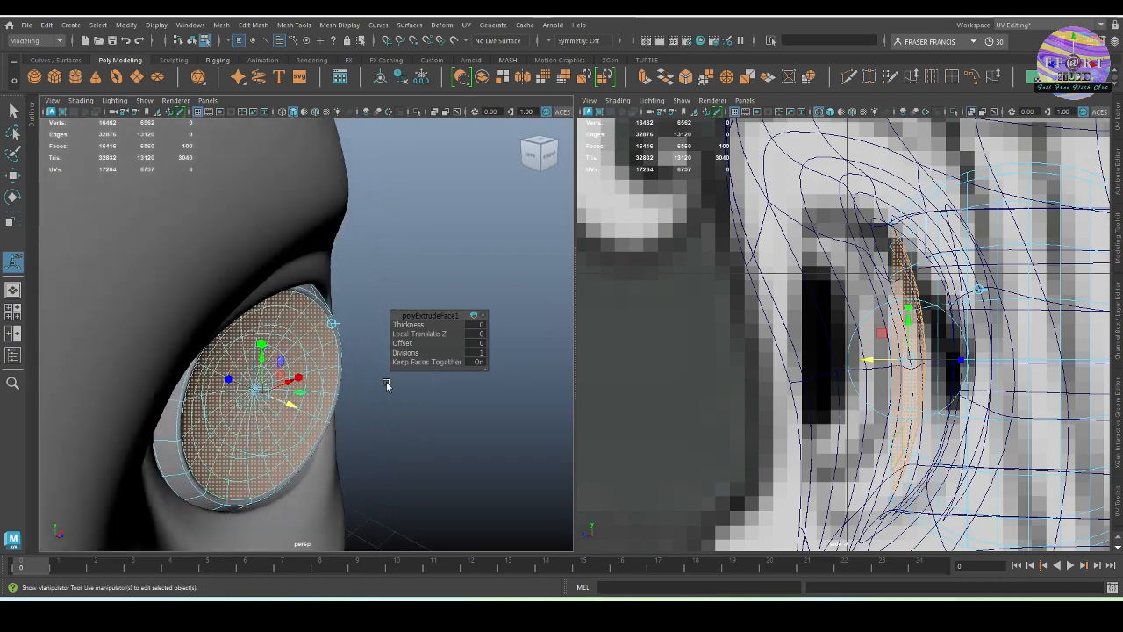
Fine-tune the depth of the concave iris faces inside the eyeball, checking them from several angles.
{"action": "right_click_drag", "start_coordinate": [386, 384], "coordinate": [417, 414], "text": "alt"}
{"action": "left_click_drag", "start_coordinate": [417, 414], "coordinate": [336, 451], "text": "alt"}
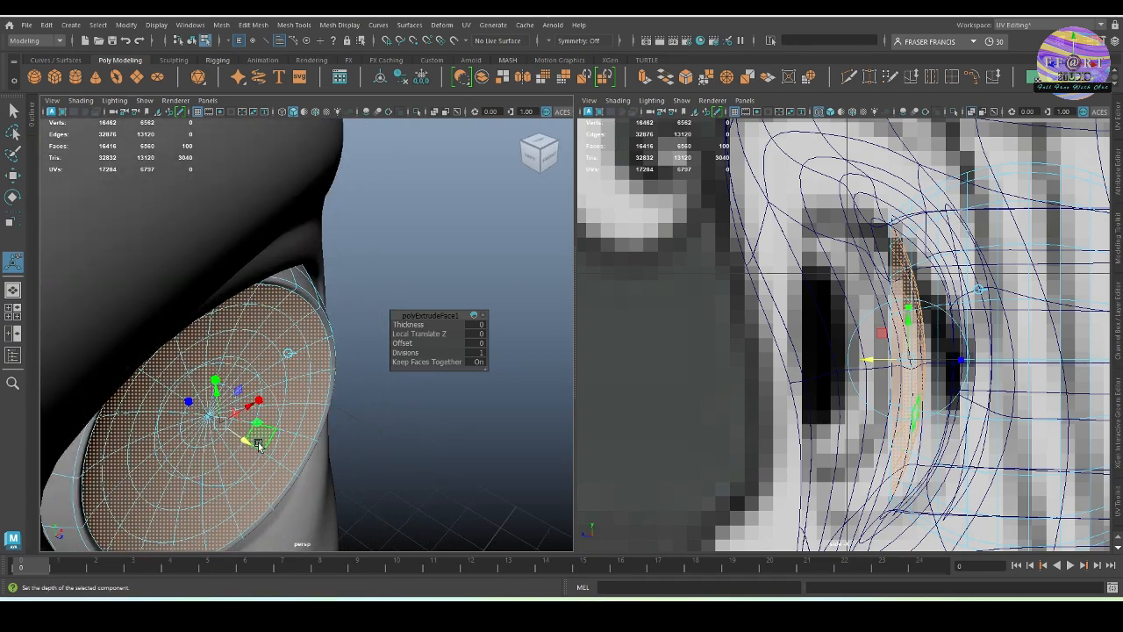
{"action": "left_click_drag", "start_coordinate": [258, 446], "coordinate": [242, 399], "text": "alt"}
{"action": "right_click_drag", "start_coordinate": [349, 398], "coordinate": [406, 423], "text": "alt"}
{"action": "left_click_drag", "start_coordinate": [378, 441], "coordinate": [394, 466], "text": "alt"}
{"action": "middle_click_drag", "start_coordinate": [396, 466], "coordinate": [396, 461]}
{"action": "left_click_drag", "start_coordinate": [397, 459], "coordinate": [401, 433], "text": "alt"}
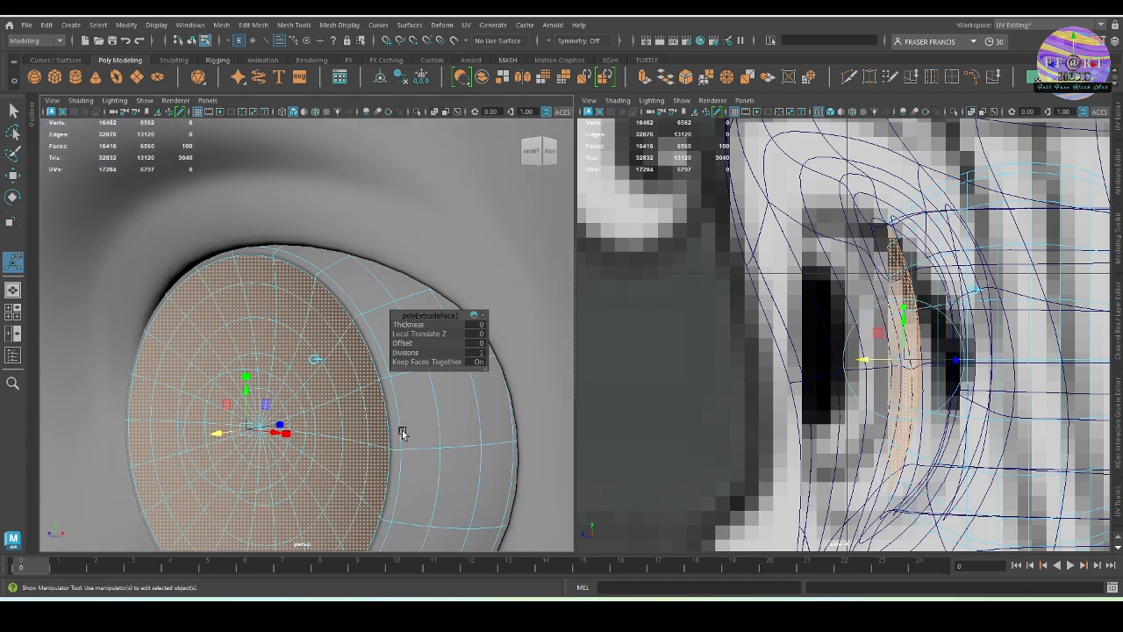
Leave the extrusion, deselect everything, and examine the recessed eyeball from the side and front.
{"action": "right_click_drag", "start_coordinate": [401, 434], "coordinate": [435, 236], "text": "alt"}
{"action": "key", "text": "q"}
{"action": "left_click", "coordinate": [483, 151]}
{"action": "left_click_drag", "start_coordinate": [416, 230], "coordinate": [374, 241], "text": "alt"}
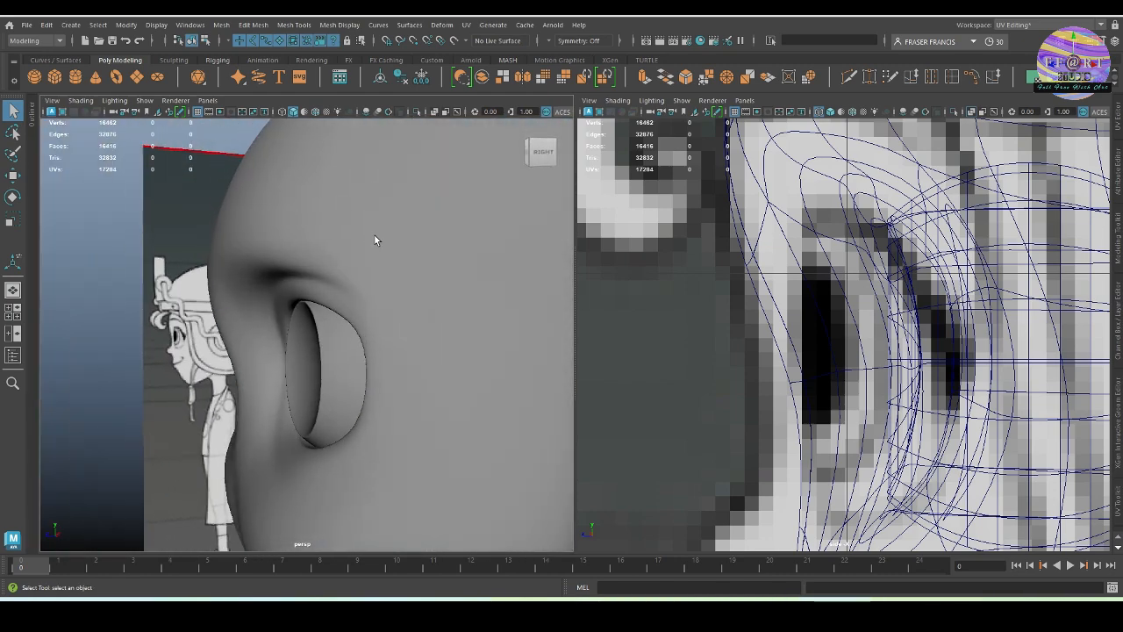
{"action": "right_click_drag", "start_coordinate": [374, 240], "coordinate": [342, 336], "text": "alt"}
{"action": "left_click_drag", "start_coordinate": [342, 336], "coordinate": [457, 391], "text": "alt"}
{"action": "right_click_drag", "start_coordinate": [276, 310], "coordinate": [379, 374], "text": "alt"}
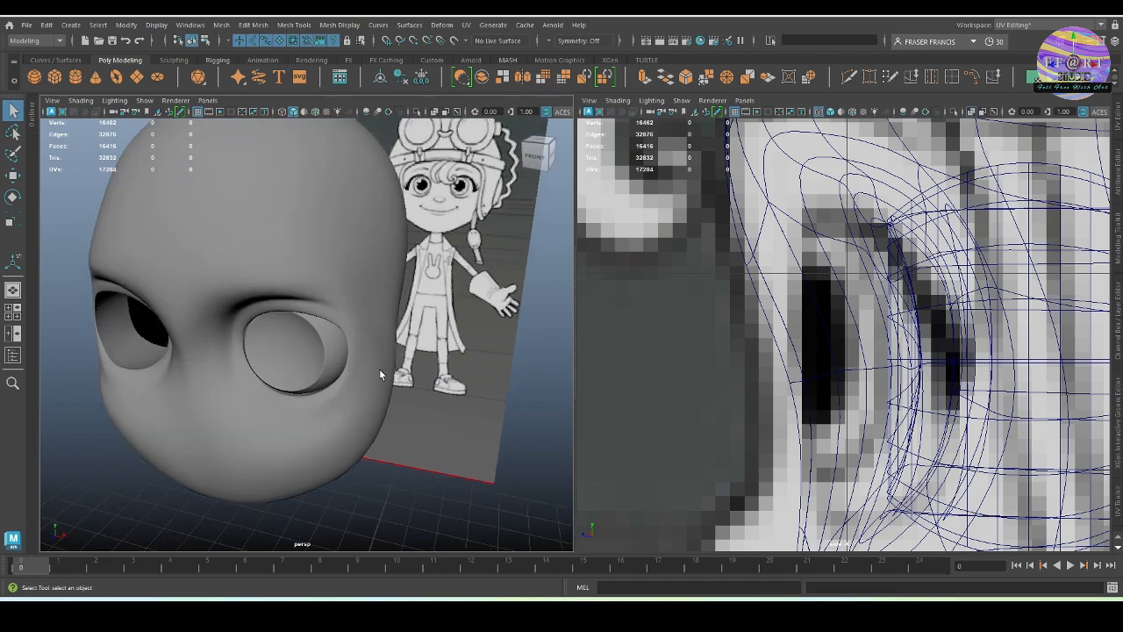
Set the color of the eyeball's eye_iris_sh material to teal, with hue about 195 and saturation about 0.4.
{"action": "middle_click_drag", "start_coordinate": [362, 372], "coordinate": [380, 364], "text": "alt"}
{"action": "left_click", "coordinate": [329, 354]}
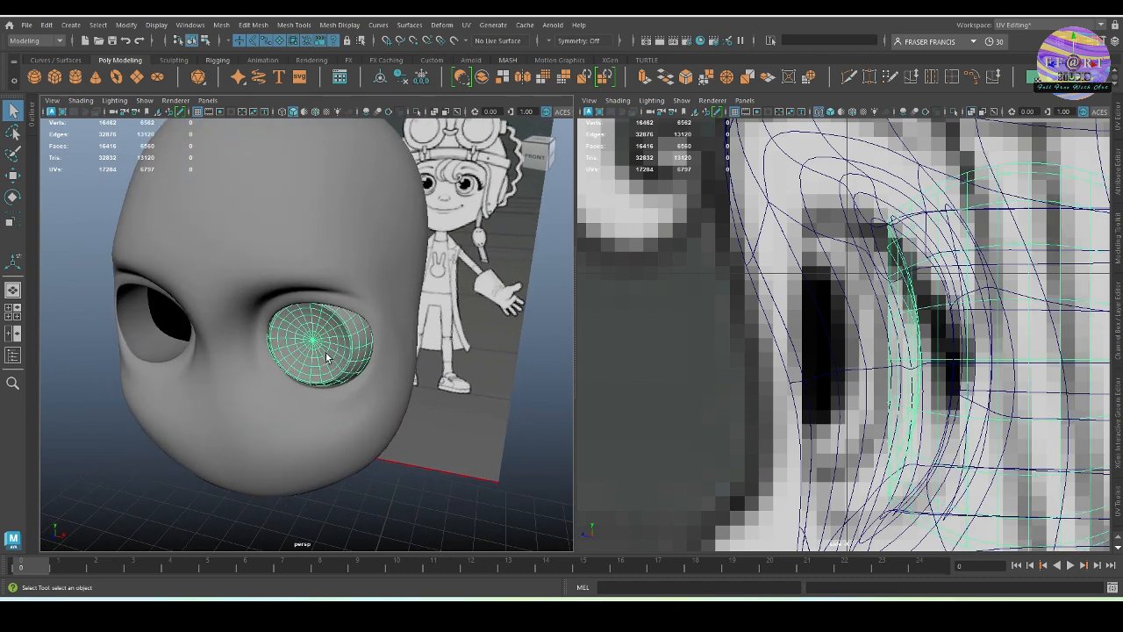
{"action": "key", "text": "f"}
{"action": "left_click_drag", "start_coordinate": [364, 360], "coordinate": [363, 320], "text": "alt"}
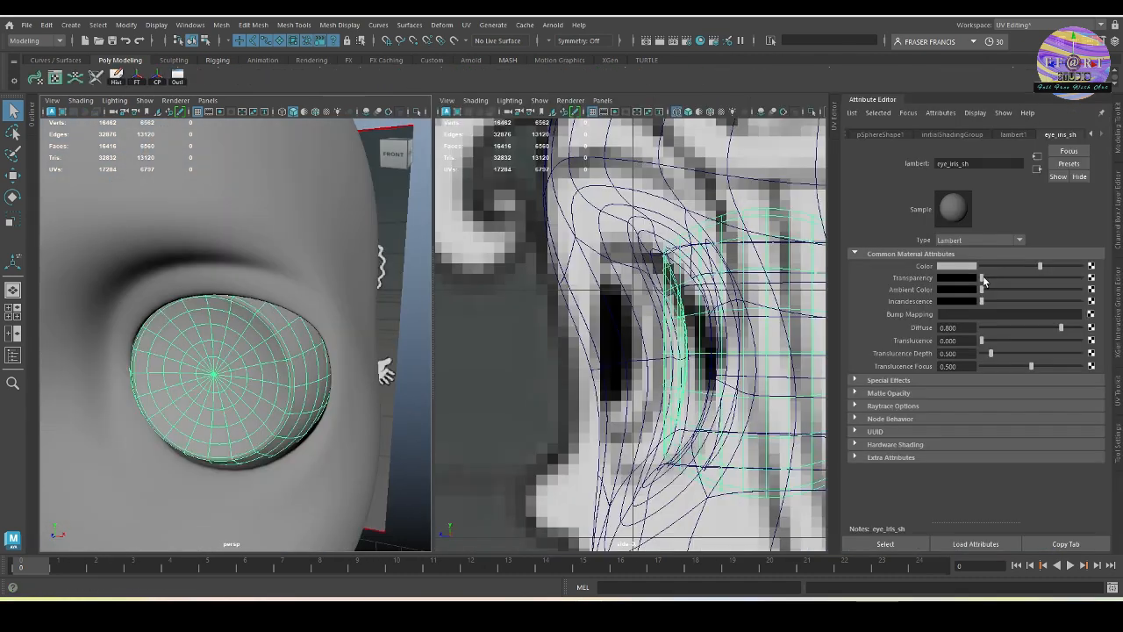
{"action": "left_click", "coordinate": [957, 266]}
{"action": "left_click_drag", "start_coordinate": [958, 312], "coordinate": [928, 312]}
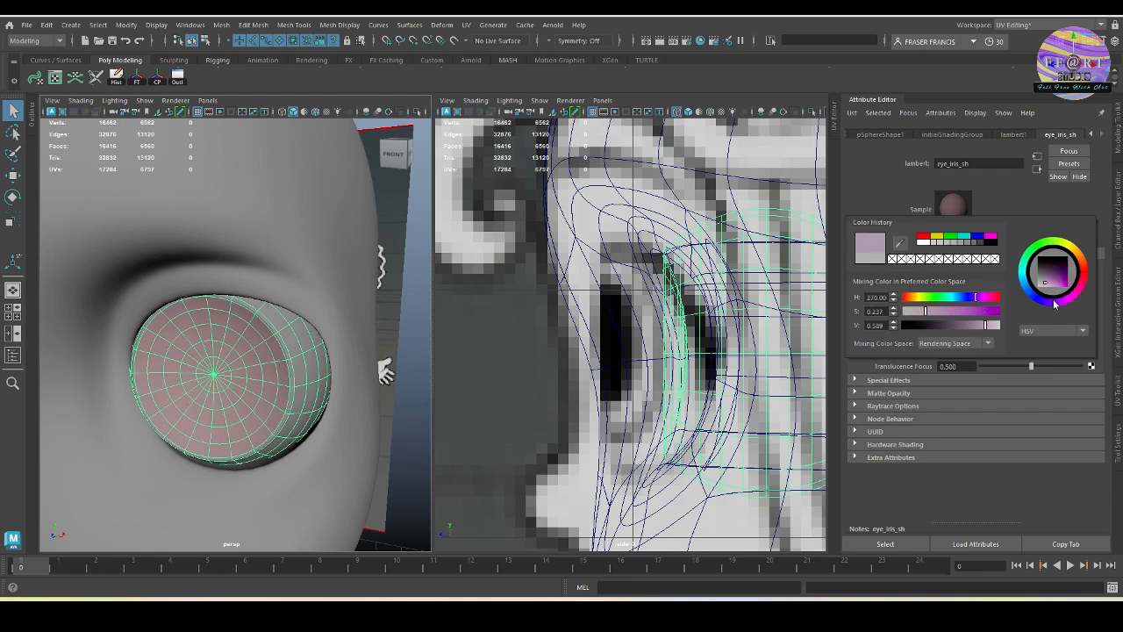
{"action": "left_click_drag", "start_coordinate": [1054, 303], "coordinate": [1025, 284]}
{"action": "left_click", "coordinate": [945, 313]}
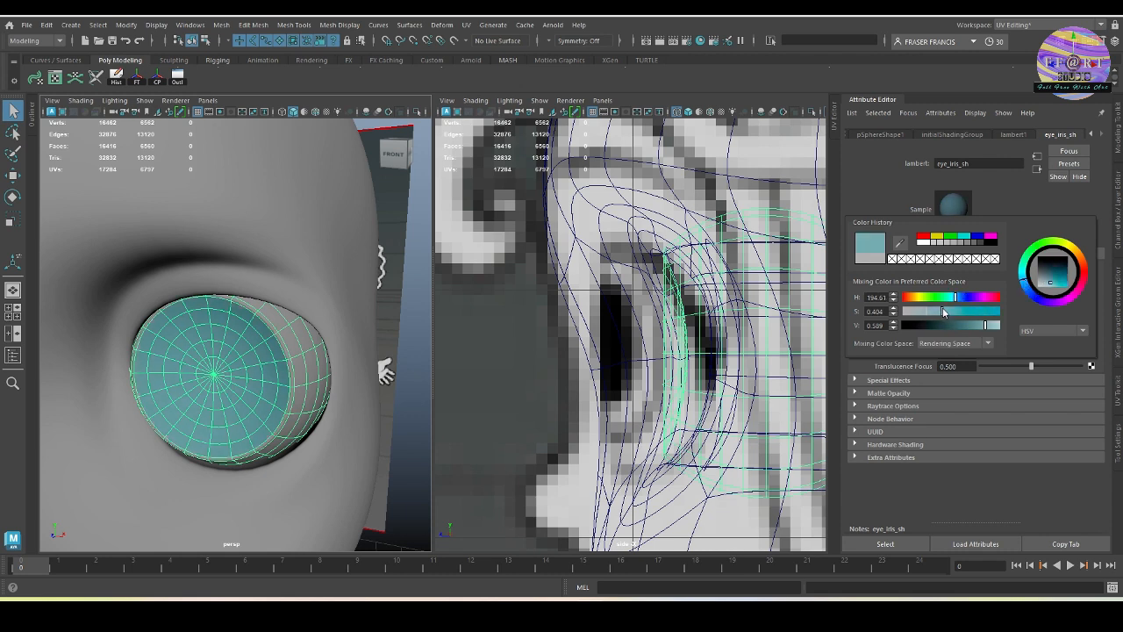
{"action": "left_click", "coordinate": [415, 435]}
{"action": "left_click", "coordinate": [264, 411]}
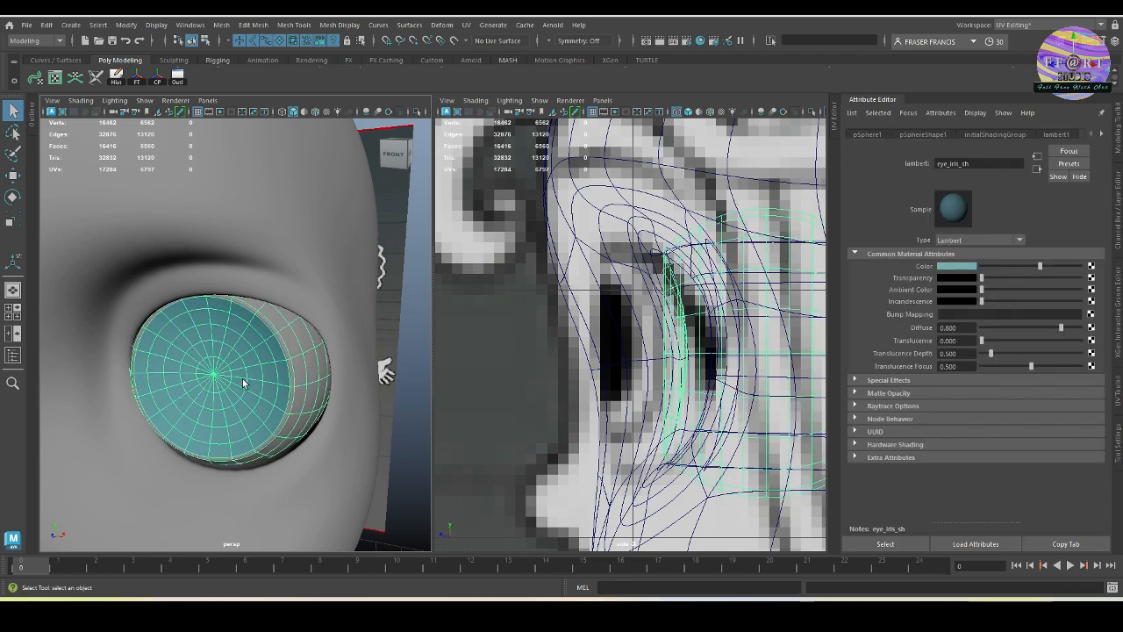
Select the iris's central faces for the pupil, growing them to three rings and comparing them with the front reference in X-ray display.
{"action": "right_click_drag", "start_coordinate": [244, 382], "coordinate": [218, 413]}
{"action": "left_click", "coordinate": [213, 374]}
{"action": "right_click_drag", "start_coordinate": [245, 368], "coordinate": [245, 421], "text": "ctrl"}
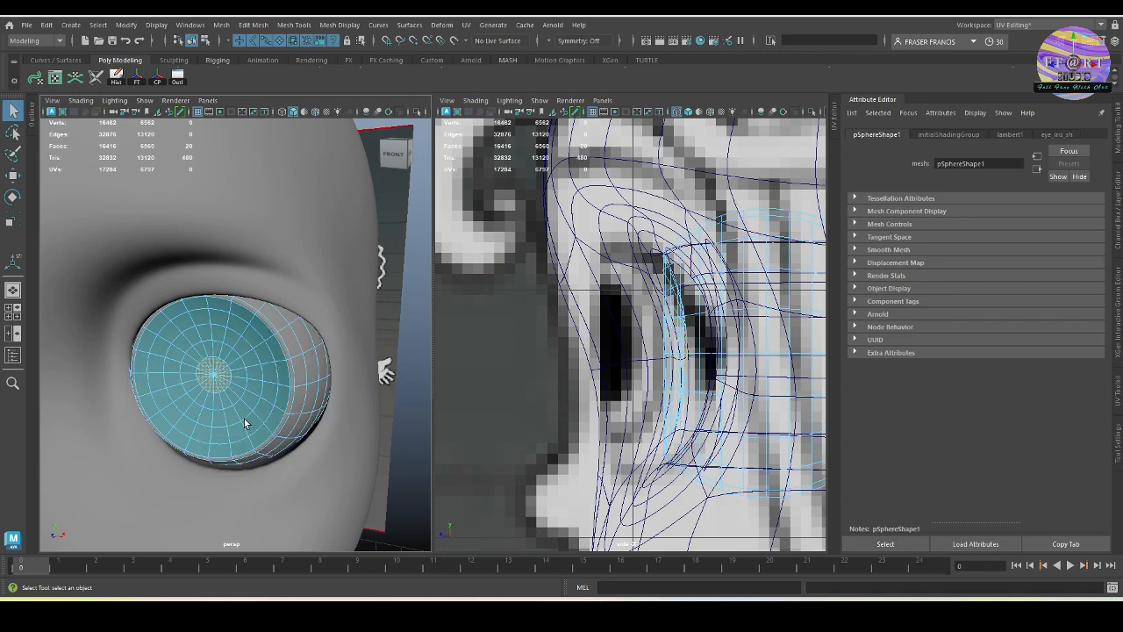
{"action": "key", "text": "shift+period"}
{"action": "key", "text": "shift+period"}
{"action": "key", "text": "shift+period"}
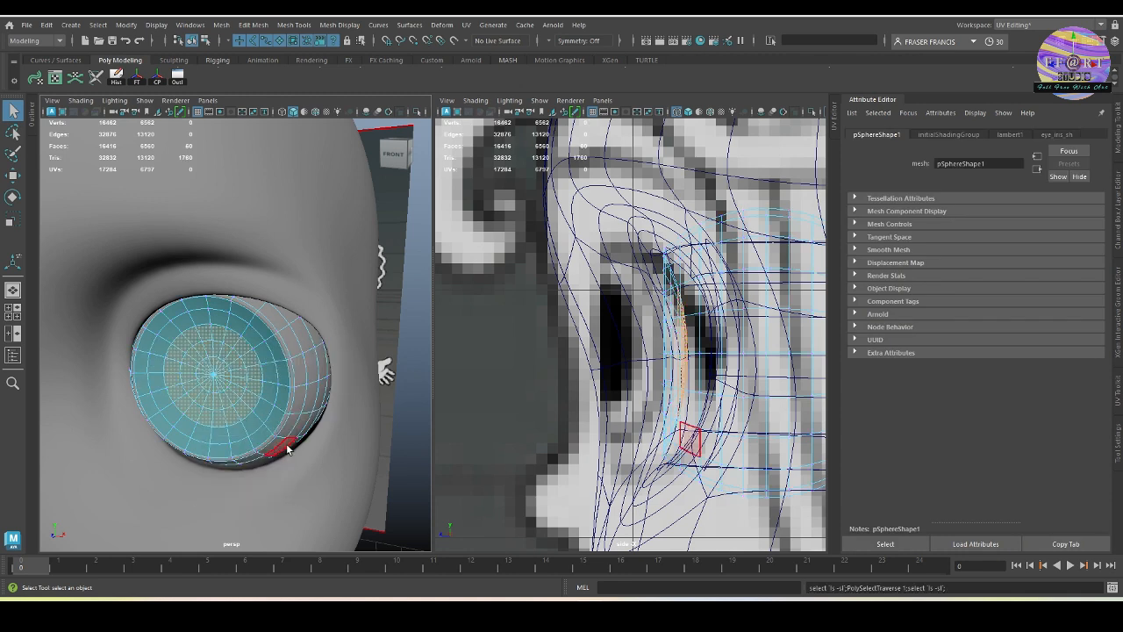
{"action": "key", "text": "space"}
{"action": "left_click_drag", "start_coordinate": [308, 414], "coordinate": [318, 446]}
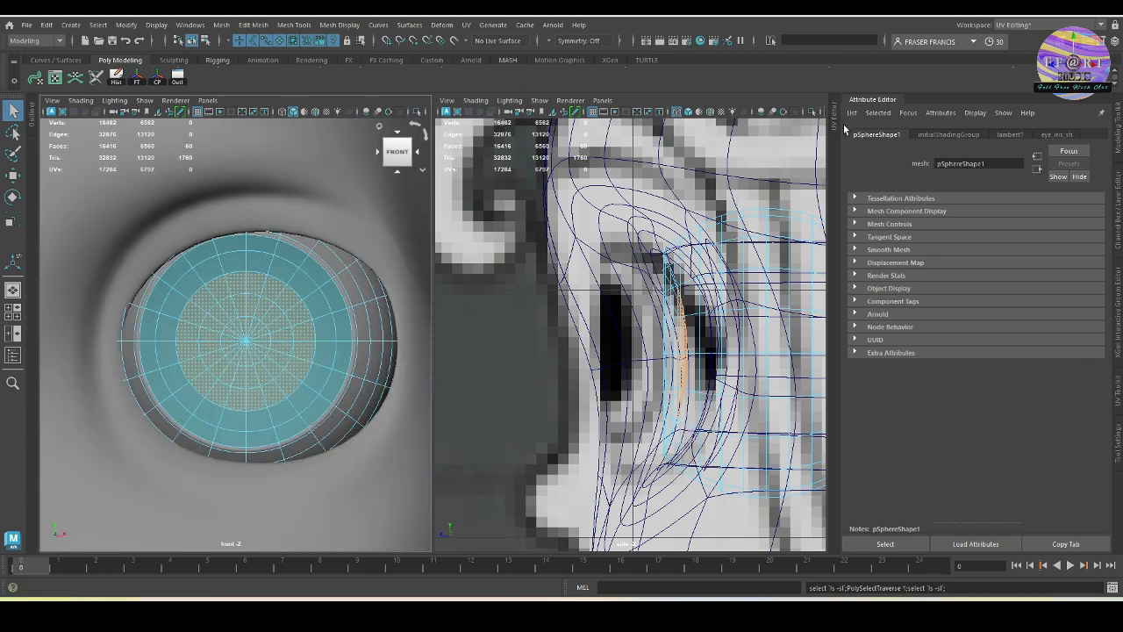
{"action": "key", "text": "ctrl+a"}
{"action": "left_click", "coordinate": [434, 113]}
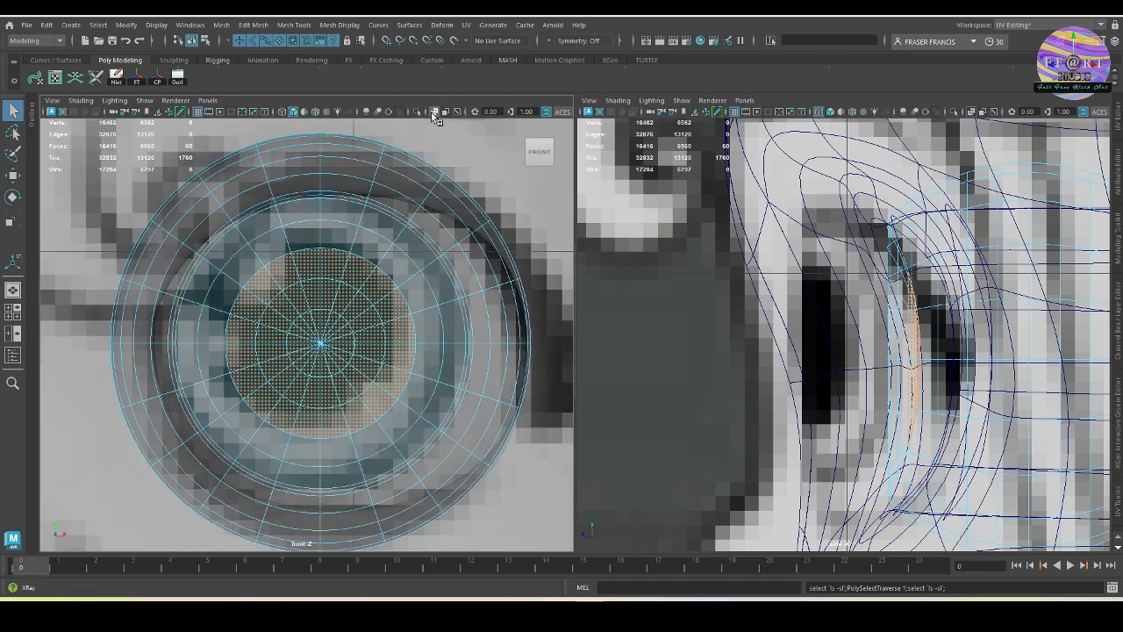
{"action": "key", "text": "space"}
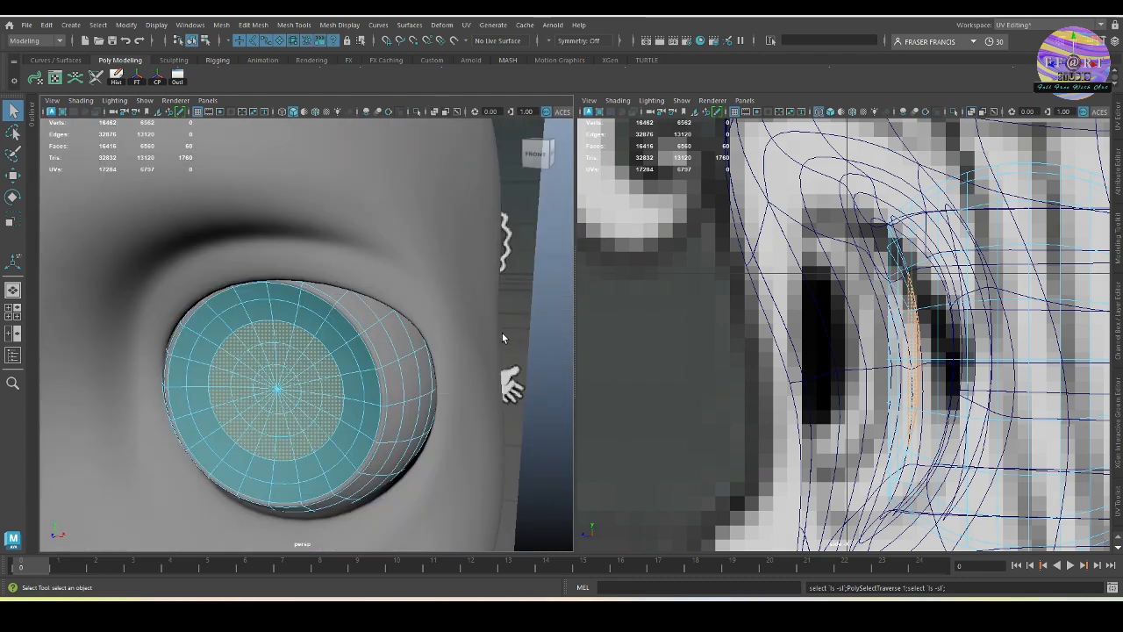
Assign the existing dark eye material to the selected pupil faces, and return the eyeball to object selection.
{"action": "scroll", "coordinate": [498, 371], "scroll_direction": "down", "scroll_amount": 3}
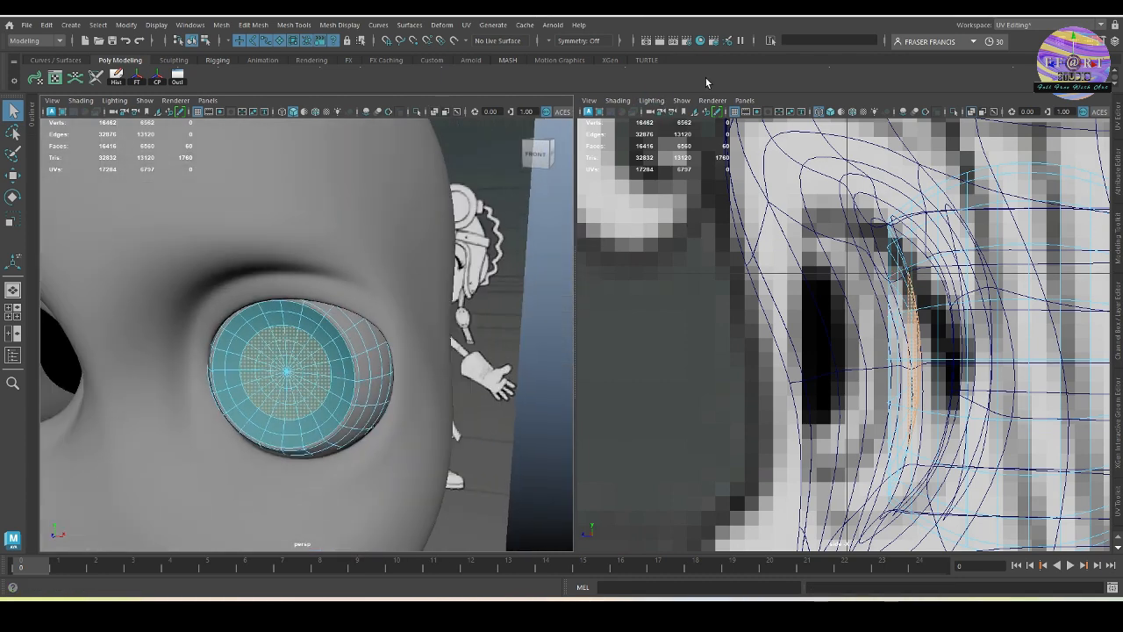
{"action": "left_click", "coordinate": [700, 42]}
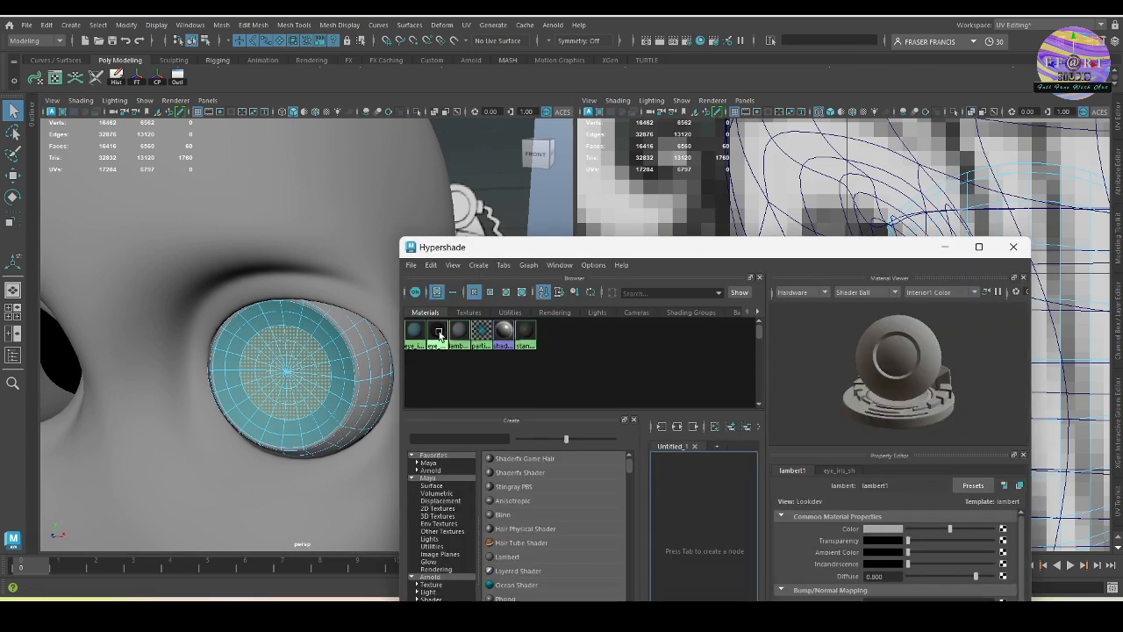
{"action": "left_click", "coordinate": [1013, 247]}
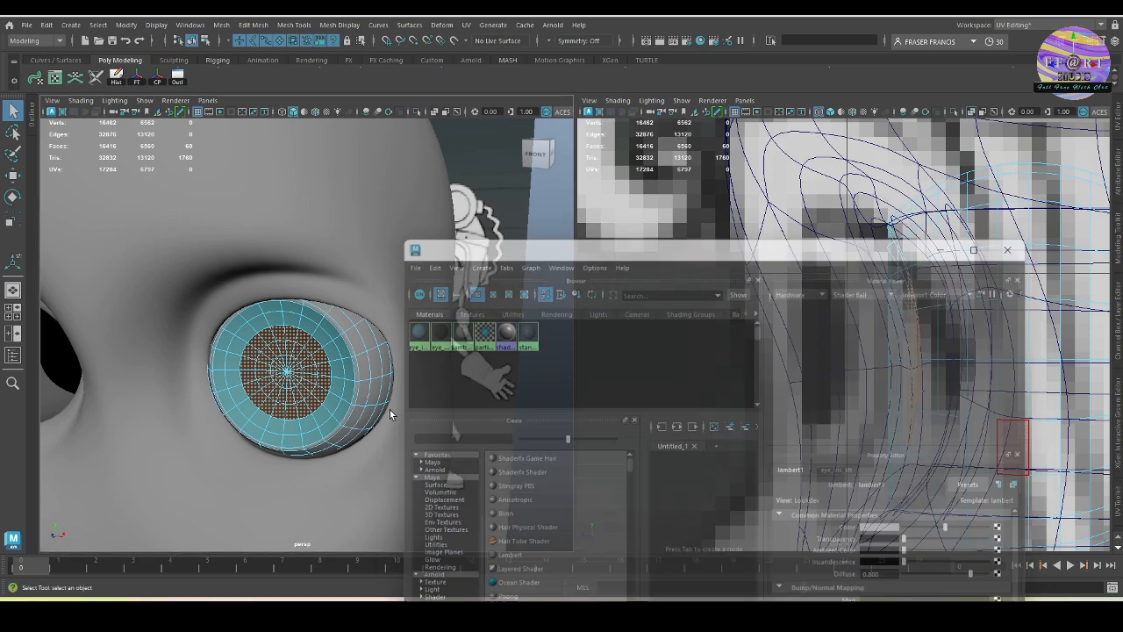
{"action": "scroll", "coordinate": [331, 442], "scroll_direction": "down", "scroll_amount": 5}
{"action": "left_click_drag", "start_coordinate": [331, 443], "coordinate": [321, 369], "text": "alt"}
{"action": "left_click", "coordinate": [321, 369]}
Set the eyeball's Translate X and Translate Y to 0, working from the front view.
{"action": "key", "text": "space"}
{"action": "left_click_drag", "start_coordinate": [414, 395], "coordinate": [496, 442]}
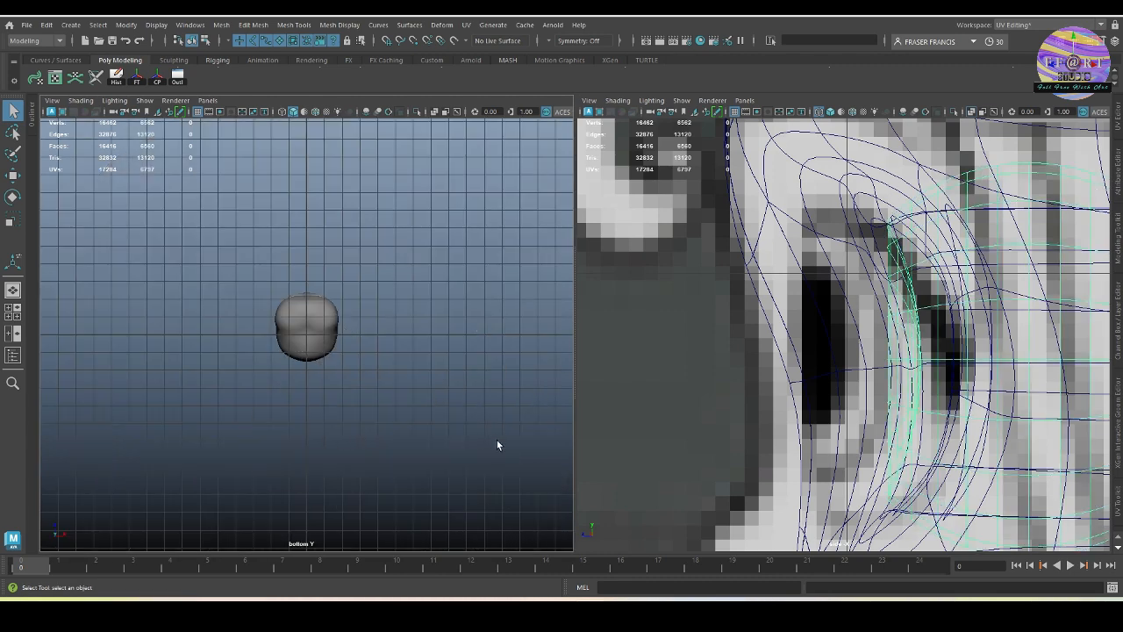
{"action": "key", "text": "space"}
{"action": "left_click_drag", "start_coordinate": [409, 356], "coordinate": [416, 401]}
{"action": "scroll", "coordinate": [446, 414], "scroll_direction": "down", "scroll_amount": 6}
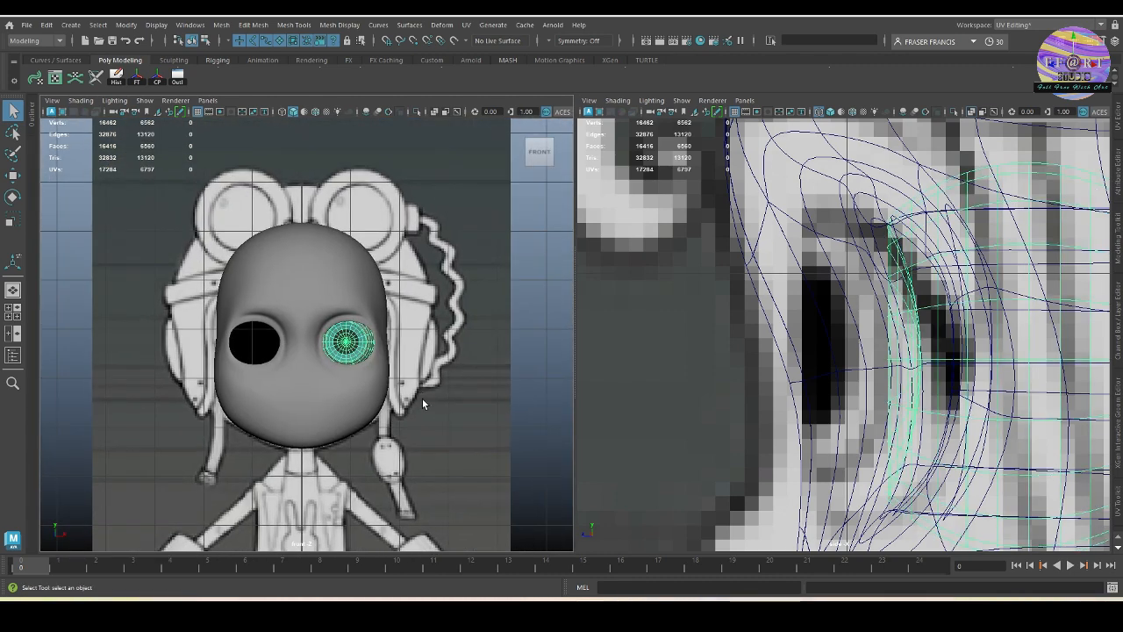
{"action": "scroll", "coordinate": [429, 356], "scroll_direction": "up", "scroll_amount": 3}
{"action": "key", "text": "w"}
{"action": "scroll", "coordinate": [392, 350], "scroll_direction": "up", "scroll_amount": 1}
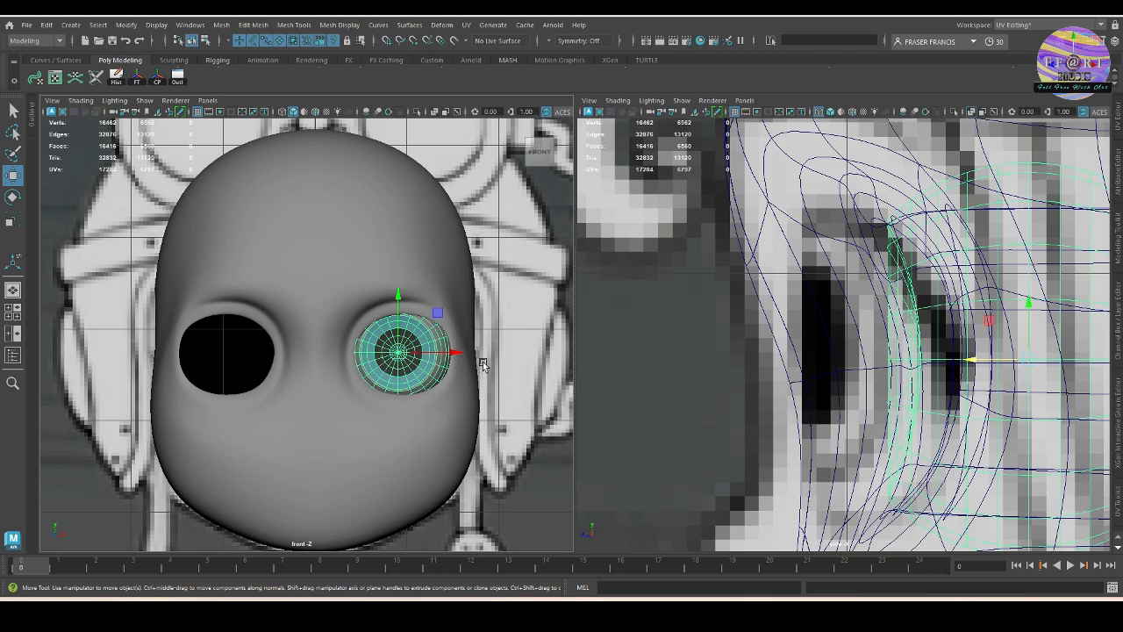
{"action": "left_click", "coordinate": [1120, 293]}
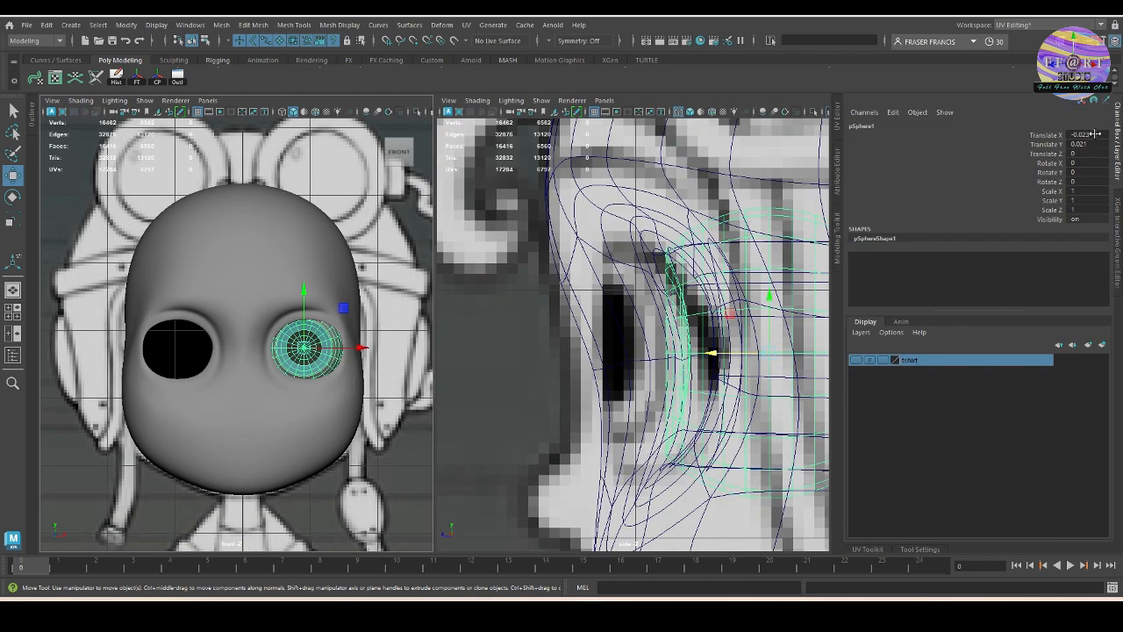
{"action": "left_click_drag", "start_coordinate": [1095, 133], "coordinate": [1099, 143]}
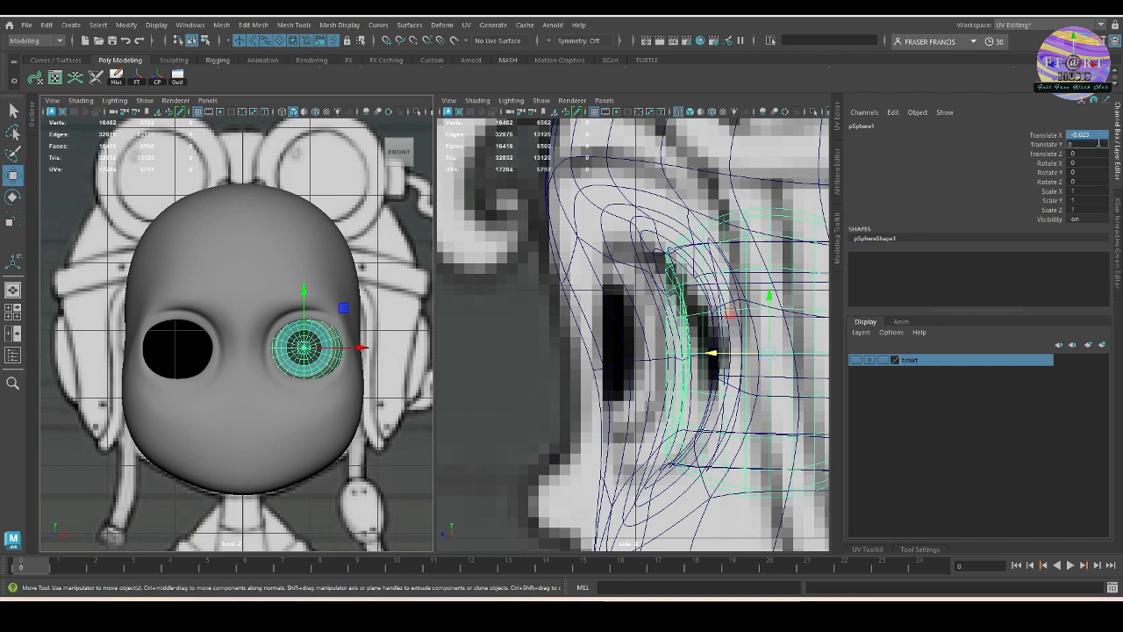
{"action": "key", "text": "Return"}
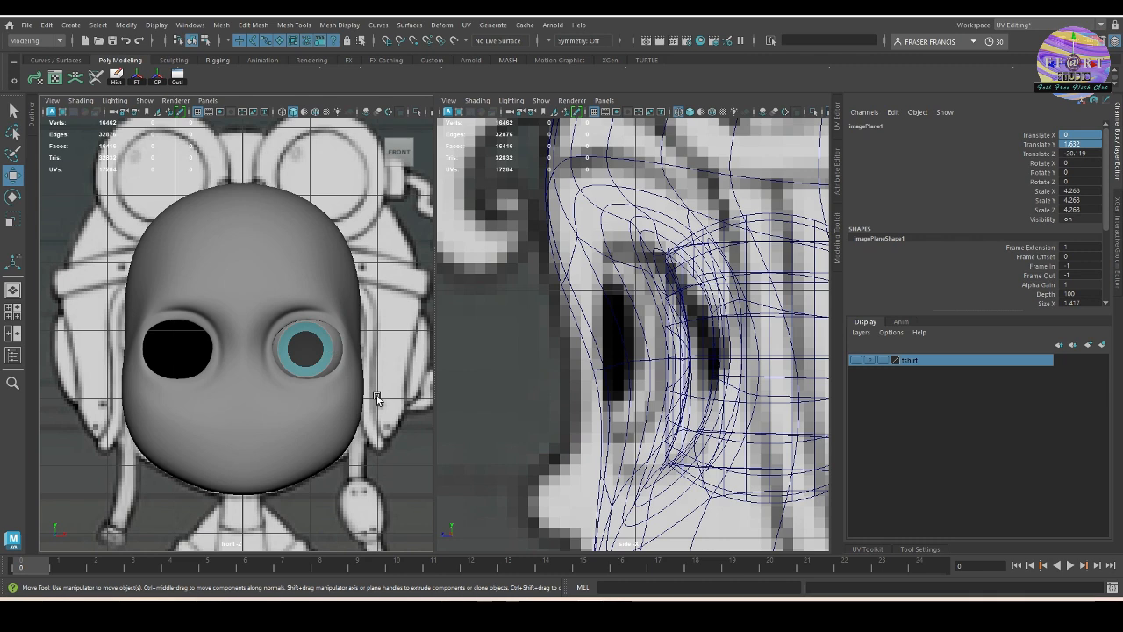
Check the repositioned eyeball in perspective, reselect it, and freeze its transformations.
{"action": "key", "text": "space"}
{"action": "left_click_drag", "start_coordinate": [369, 404], "coordinate": [346, 397]}
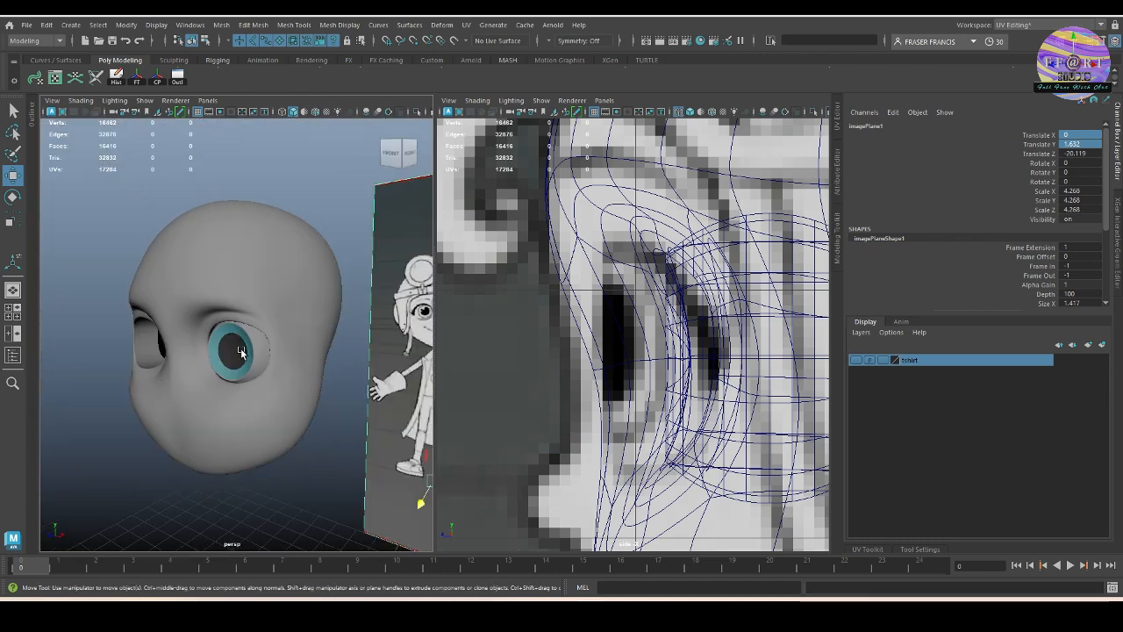
{"action": "left_click", "coordinate": [239, 352]}
{"action": "middle_click_drag", "start_coordinate": [267, 422], "coordinate": [281, 423], "text": "alt"}
{"action": "left_click_drag", "start_coordinate": [281, 423], "coordinate": [314, 423], "text": "alt"}
{"action": "key", "text": "space"}
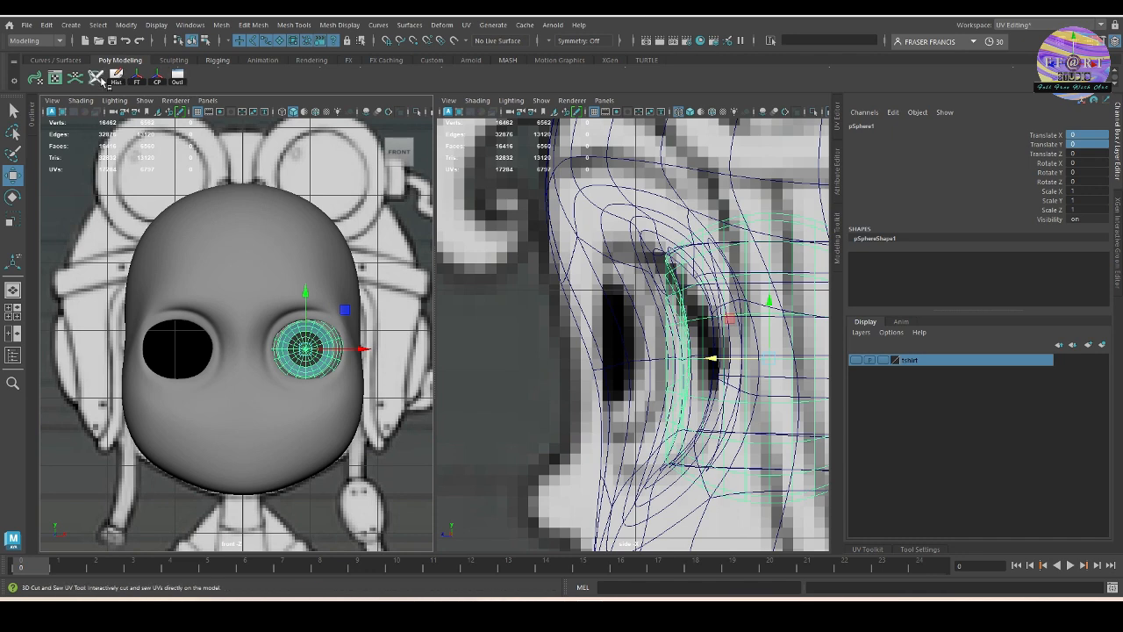
{"action": "left_click", "coordinate": [136, 81]}
Move the eyeball's pivot to the centre line of the head, snapping it to the grid.
{"action": "key", "text": "d"}
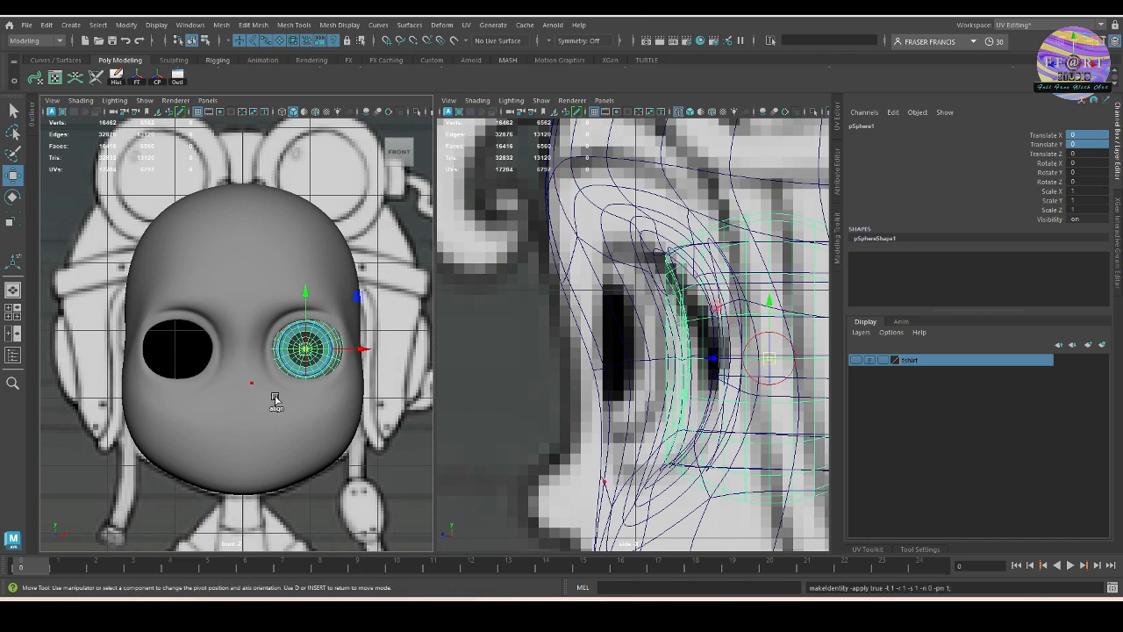
{"action": "middle_click_drag", "start_coordinate": [326, 398], "coordinate": [250, 349]}
{"action": "key", "text": "x"}
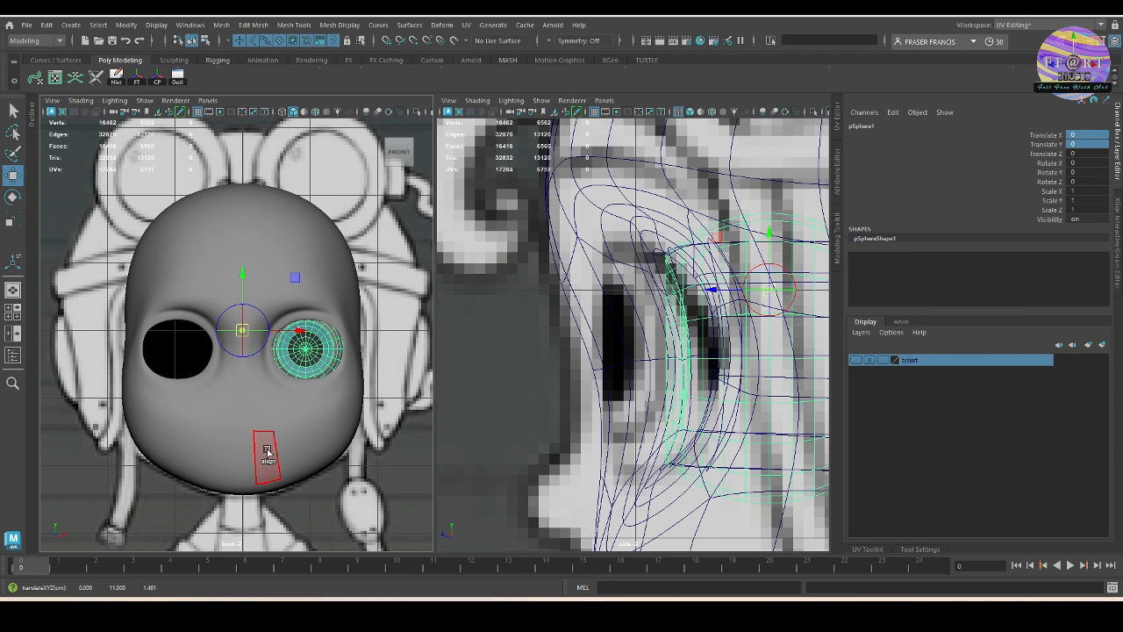
{"action": "key", "text": "d"}
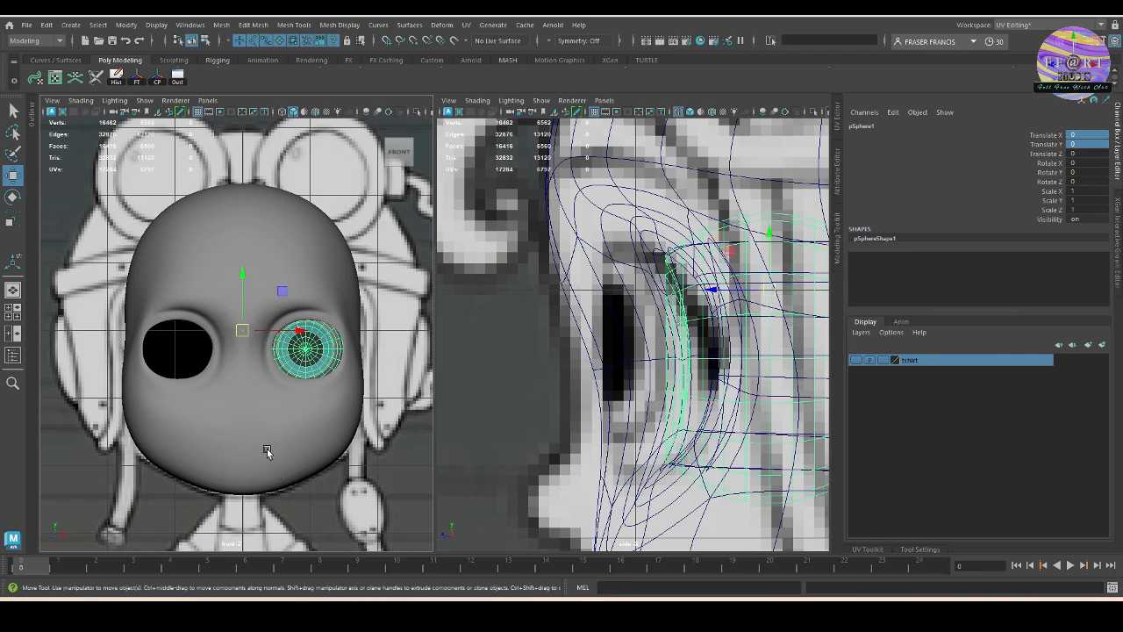
Duplicate the eyeball, mirror the copy into the other socket with Scale X -1, and freeze its transformations.
{"action": "key", "text": "ctrl+d"}
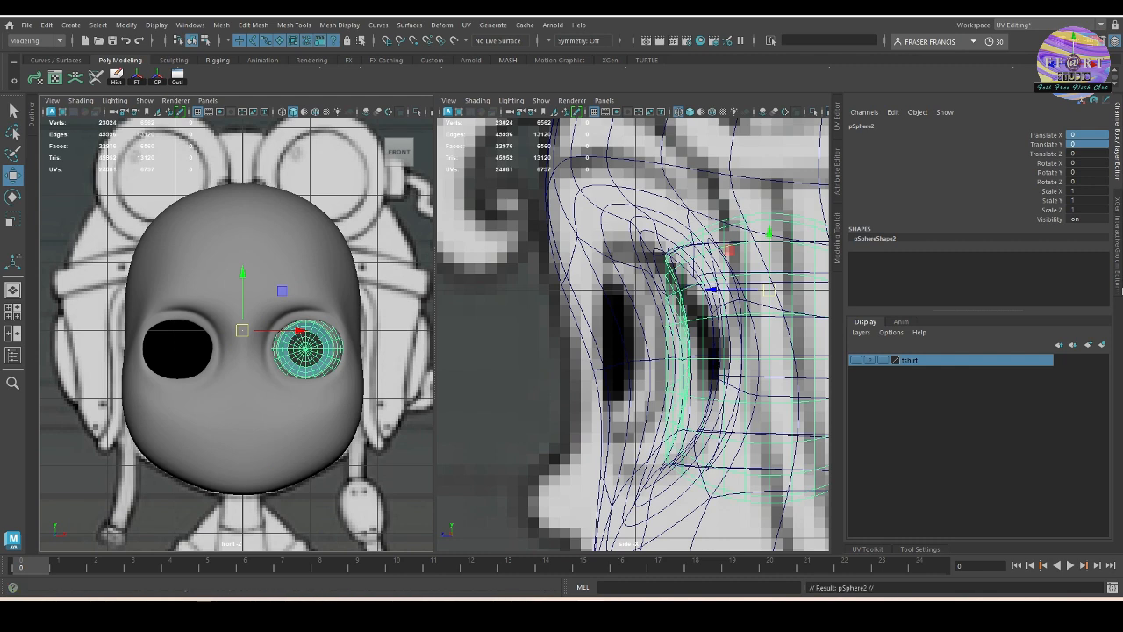
{"action": "left_click", "coordinate": [1094, 190]}
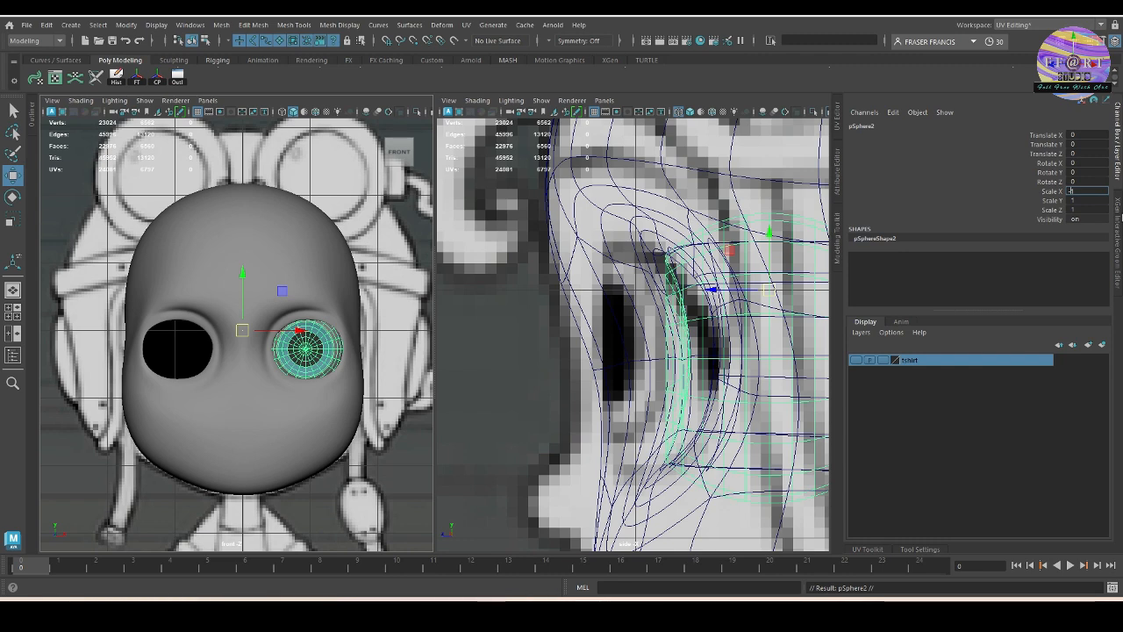
{"action": "key", "text": "Return"}
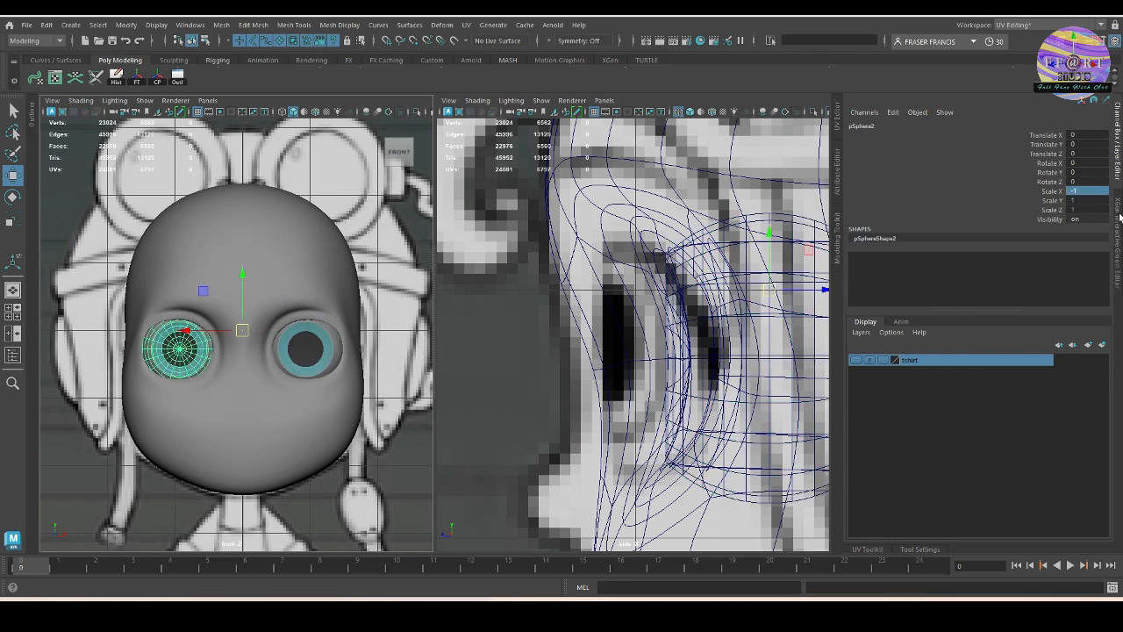
{"action": "left_click", "coordinate": [120, 82]}
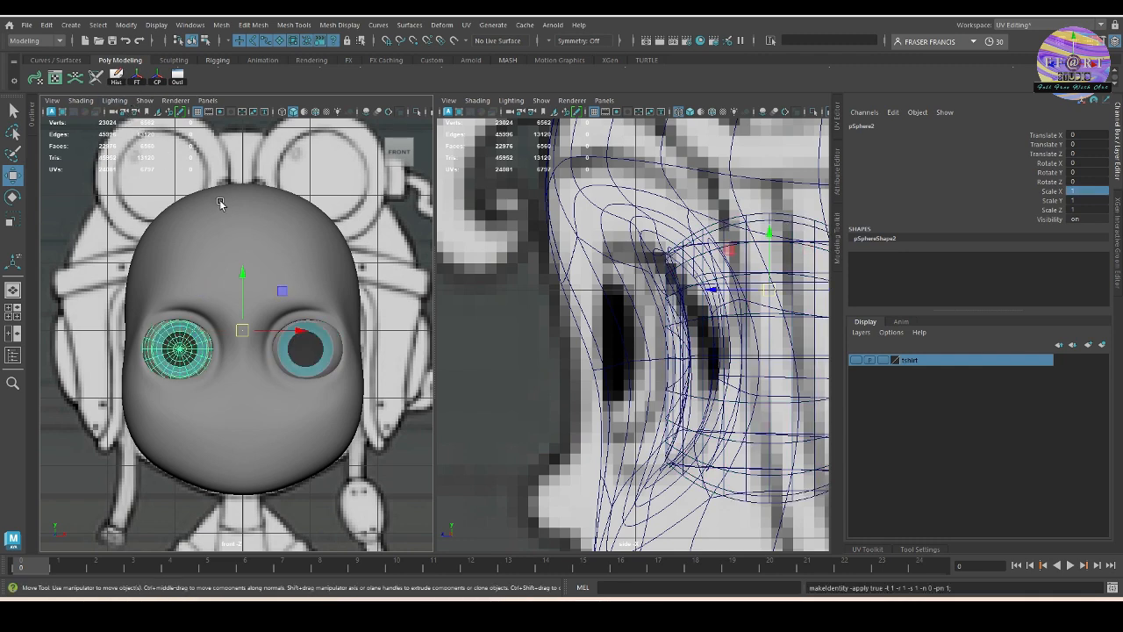
{"action": "key", "text": "q"}
{"action": "left_click", "coordinate": [378, 300]}
{"action": "right_click_drag", "start_coordinate": [377, 300], "coordinate": [389, 318], "text": "alt"}
{"action": "left_click", "coordinate": [1117, 172]}
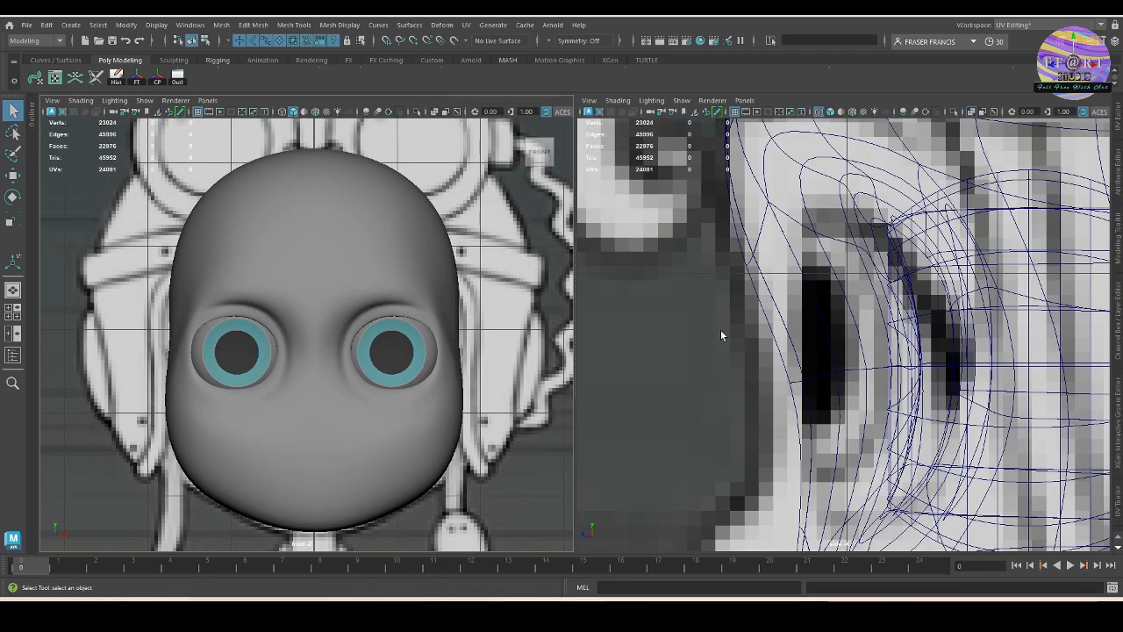
Examine how both eyeballs fit the eyelids and sockets from the front, side and perspective views.
{"action": "right_click_drag", "start_coordinate": [464, 391], "coordinate": [454, 386], "text": "alt"}
{"action": "right_click_drag", "start_coordinate": [983, 421], "coordinate": [883, 427], "text": "alt"}
{"action": "middle_click_drag", "start_coordinate": [883, 427], "coordinate": [846, 412], "text": "alt"}
{"action": "left_click", "coordinate": [874, 412]}
{"action": "right_click_drag", "start_coordinate": [874, 412], "coordinate": [1007, 466], "text": "alt"}
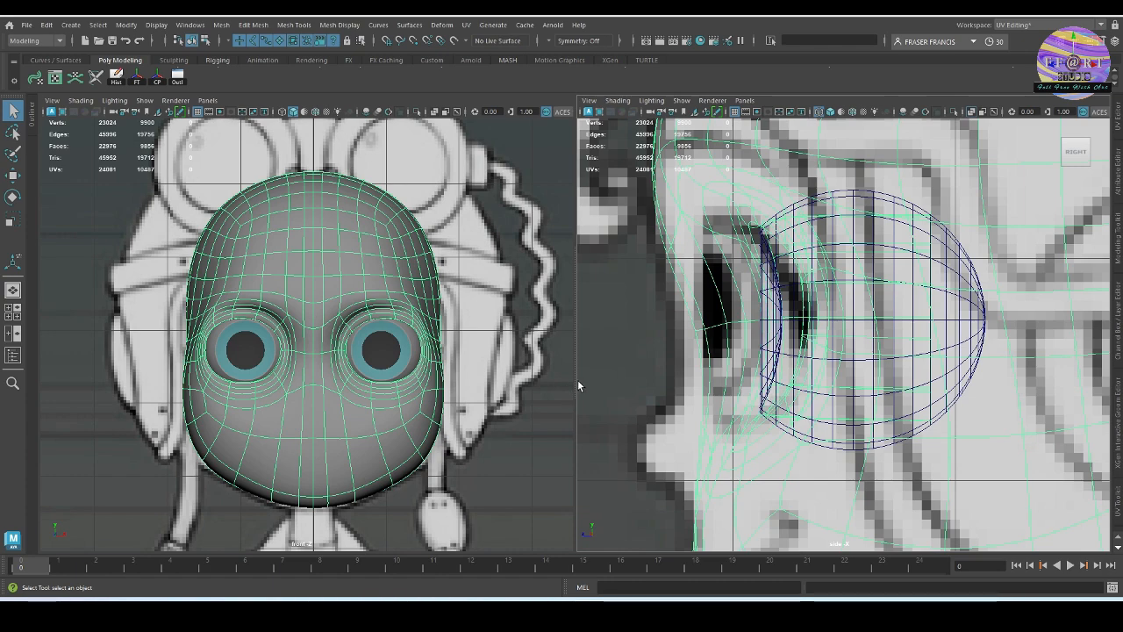
{"action": "key", "text": "space"}
{"action": "left_click_drag", "start_coordinate": [465, 406], "coordinate": [352, 422]}
{"action": "left_click", "coordinate": [533, 486]}
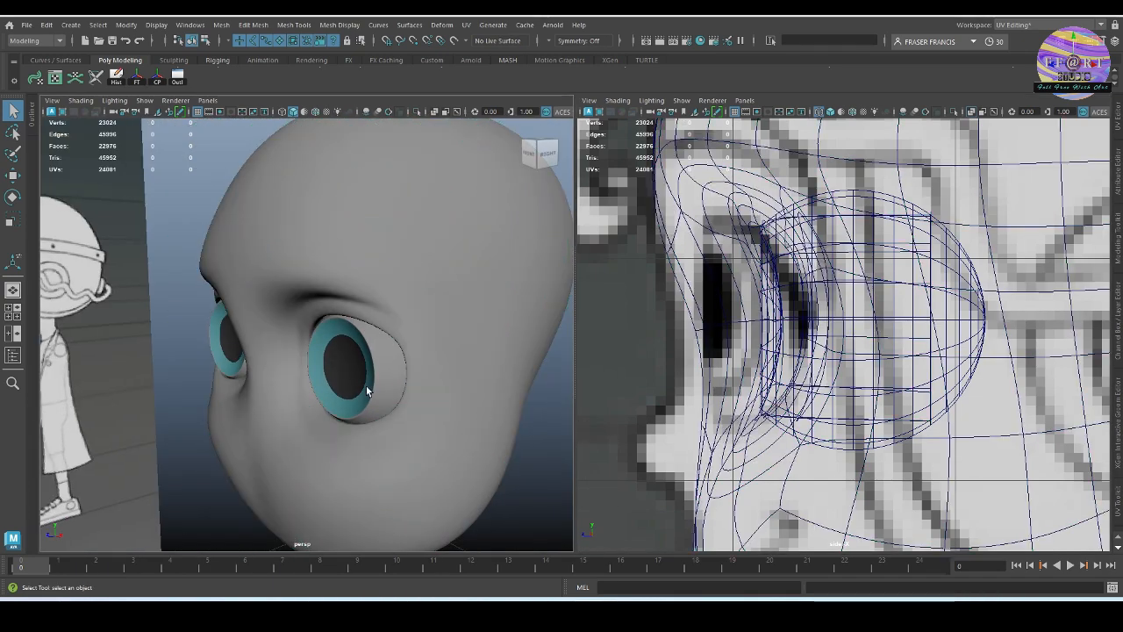
{"action": "left_click_drag", "start_coordinate": [465, 405], "coordinate": [414, 416], "text": "alt"}
{"action": "right_click_drag", "start_coordinate": [413, 416], "coordinate": [339, 401], "text": "alt"}
{"action": "left_click_drag", "start_coordinate": [338, 401], "coordinate": [595, 390], "text": "alt"}
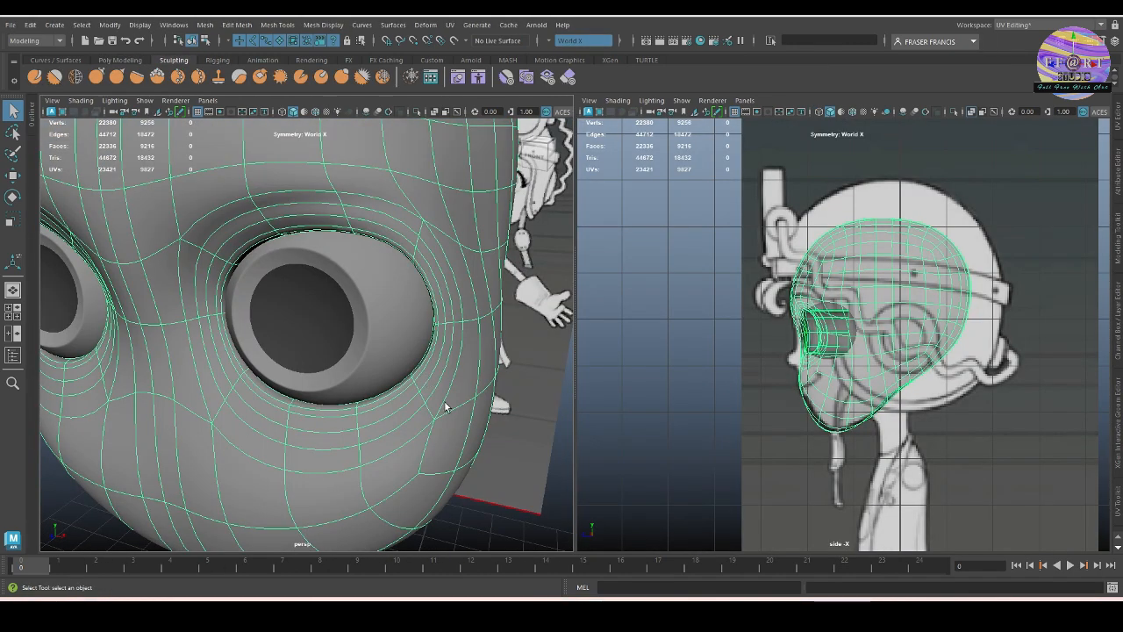
Select the head's upper eyelid rim edges with World X symmetry and lower them across the eyeballs.
{"action": "mouse_move", "coordinate": [446, 406]}
{"action": "right_mouse_down", "text": "alt"}
{"action": "mouse_move", "coordinate": [389, 393]}
{"action": "mouse_move", "coordinate": [376, 330]}
{"action": "right_mouse_up", "text": "alt"}
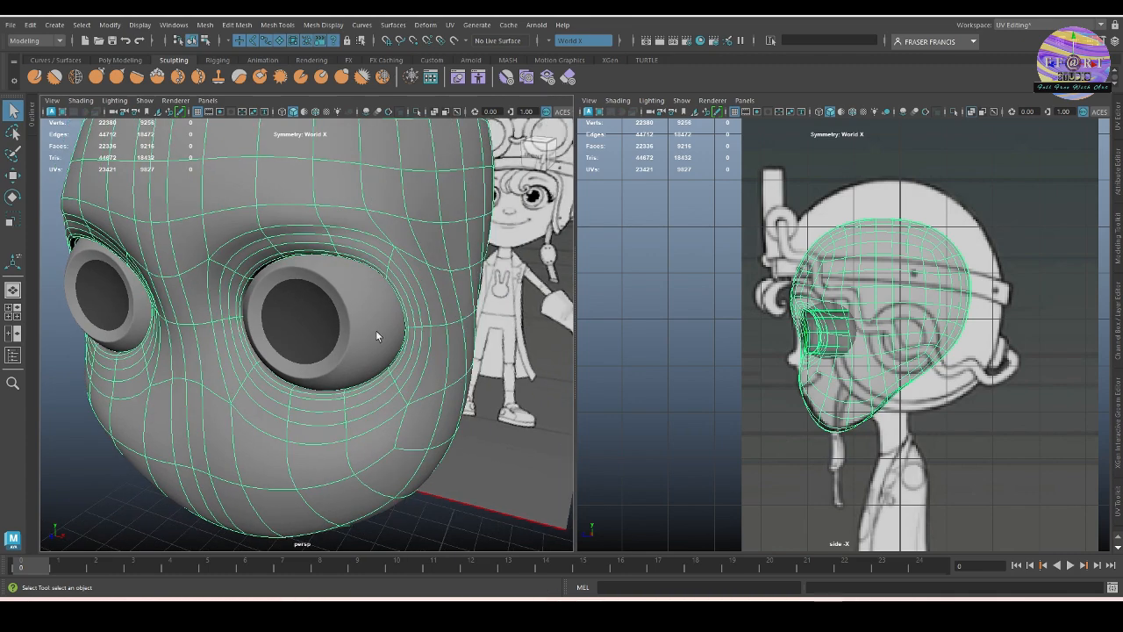
{"action": "right_click_drag", "start_coordinate": [247, 386], "coordinate": [318, 394], "text": "alt"}
{"action": "left_click_drag", "start_coordinate": [319, 394], "coordinate": [306, 380], "text": "alt"}
{"action": "left_click_drag", "start_coordinate": [317, 447], "coordinate": [330, 470], "text": "alt"}
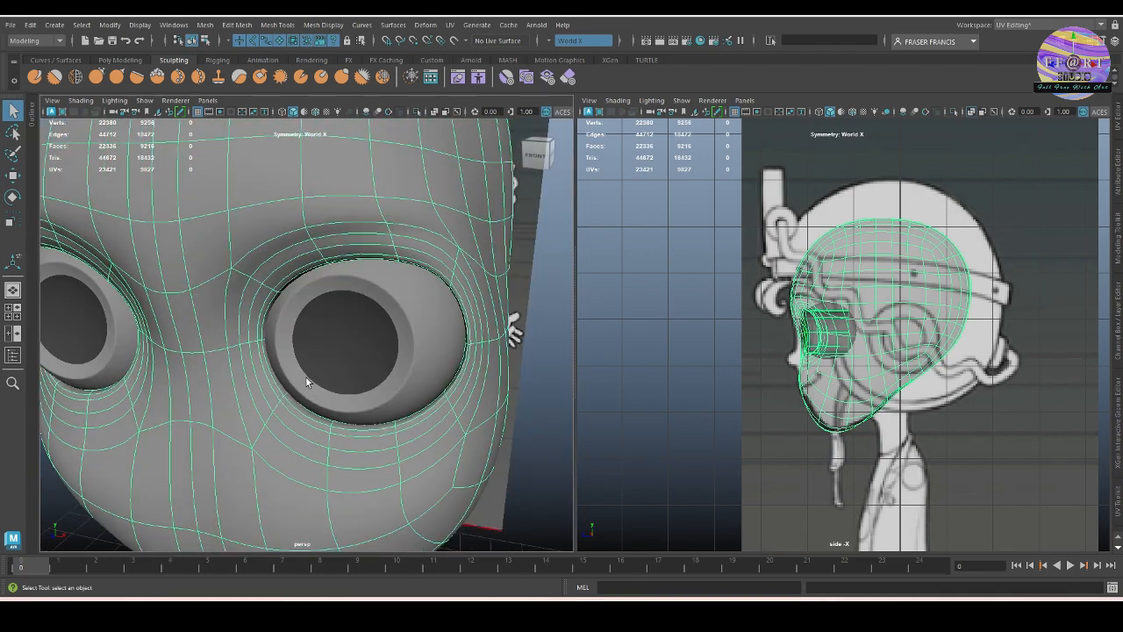
{"action": "mouse_move", "coordinate": [335, 253]}
{"action": "left_mouse_down", "text": "alt"}
{"action": "mouse_move", "coordinate": [311, 271]}
{"action": "mouse_move", "coordinate": [324, 261]}
{"action": "left_mouse_up", "text": "alt"}
{"action": "right_click_drag", "start_coordinate": [324, 260], "coordinate": [321, 208]}
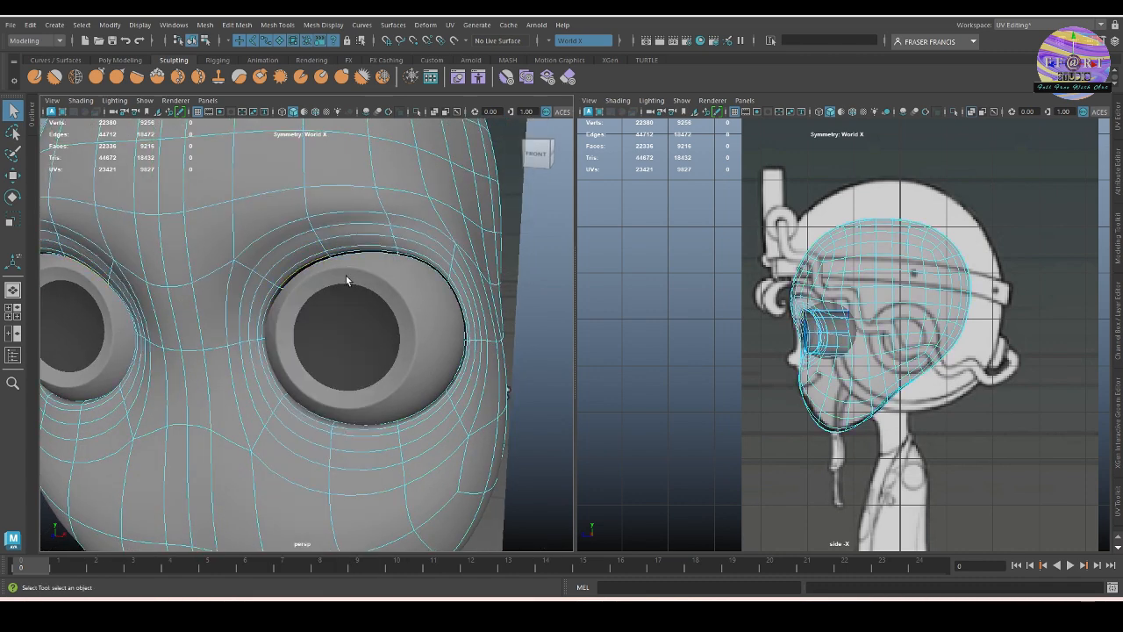
{"action": "left_click_drag", "start_coordinate": [293, 274], "coordinate": [277, 301], "text": "alt"}
{"action": "left_click_drag", "start_coordinate": [396, 318], "coordinate": [444, 301], "text": "alt"}
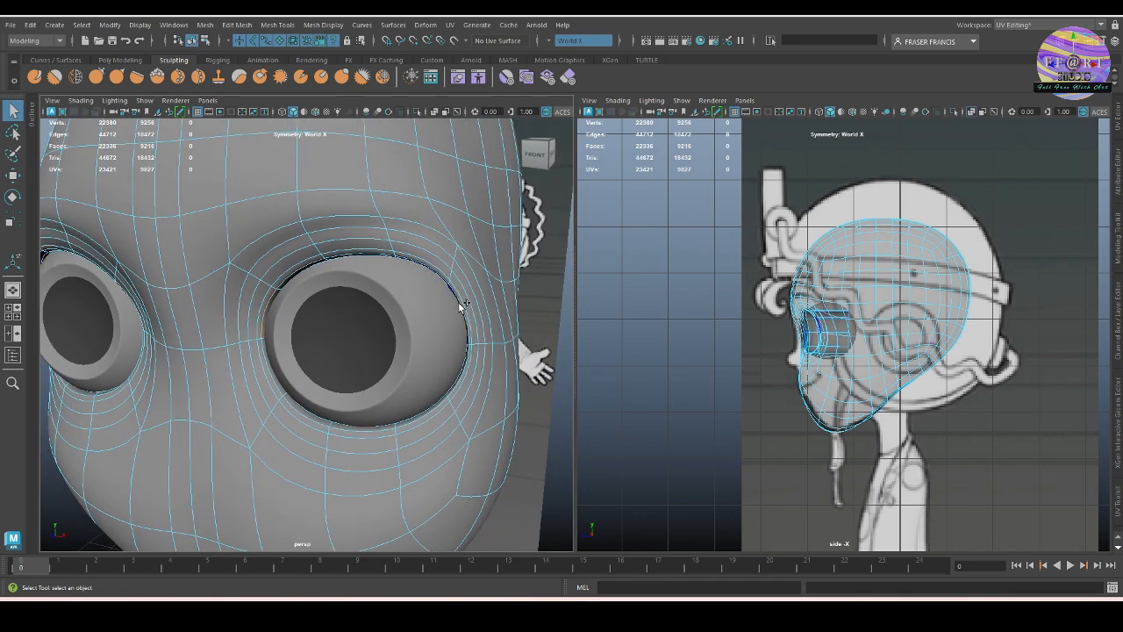
{"action": "double_click", "coordinate": [458, 309]}
{"action": "key", "text": "w"}
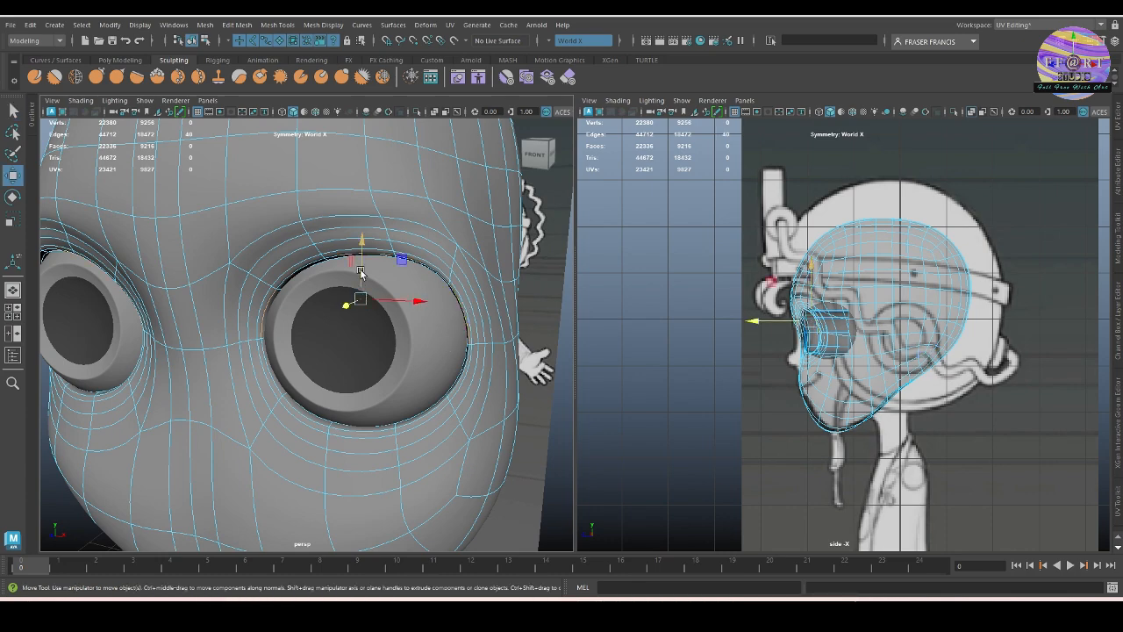
{"action": "left_click_drag", "start_coordinate": [363, 241], "coordinate": [362, 318]}
{"action": "left_click_drag", "start_coordinate": [358, 343], "coordinate": [386, 391], "text": "alt"}
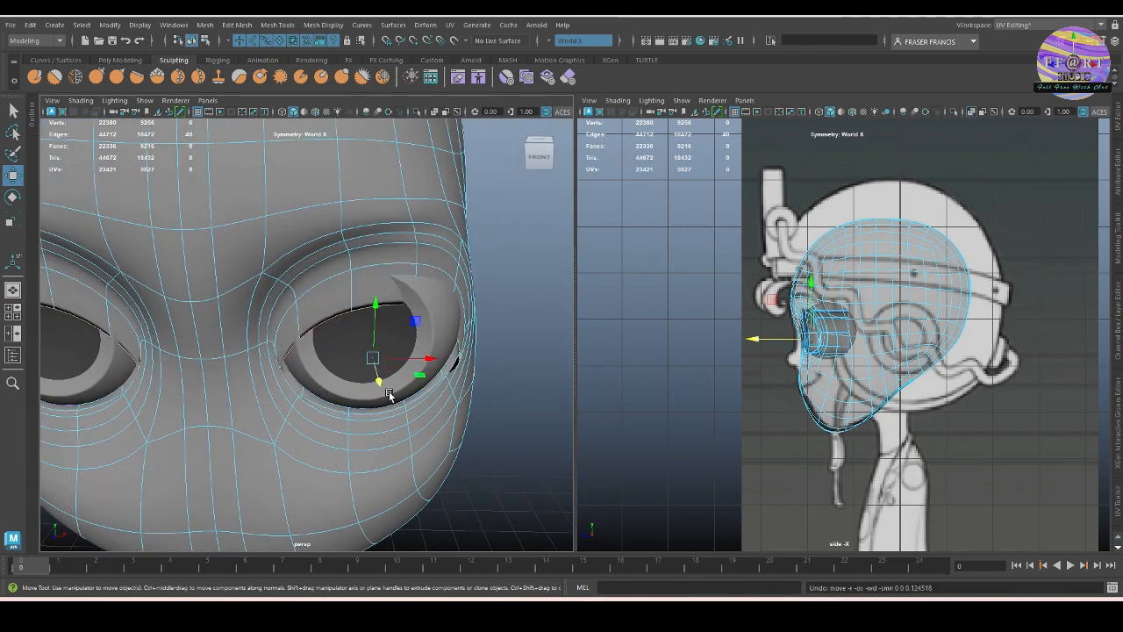
{"action": "left_click_drag", "start_coordinate": [375, 298], "coordinate": [353, 412]}
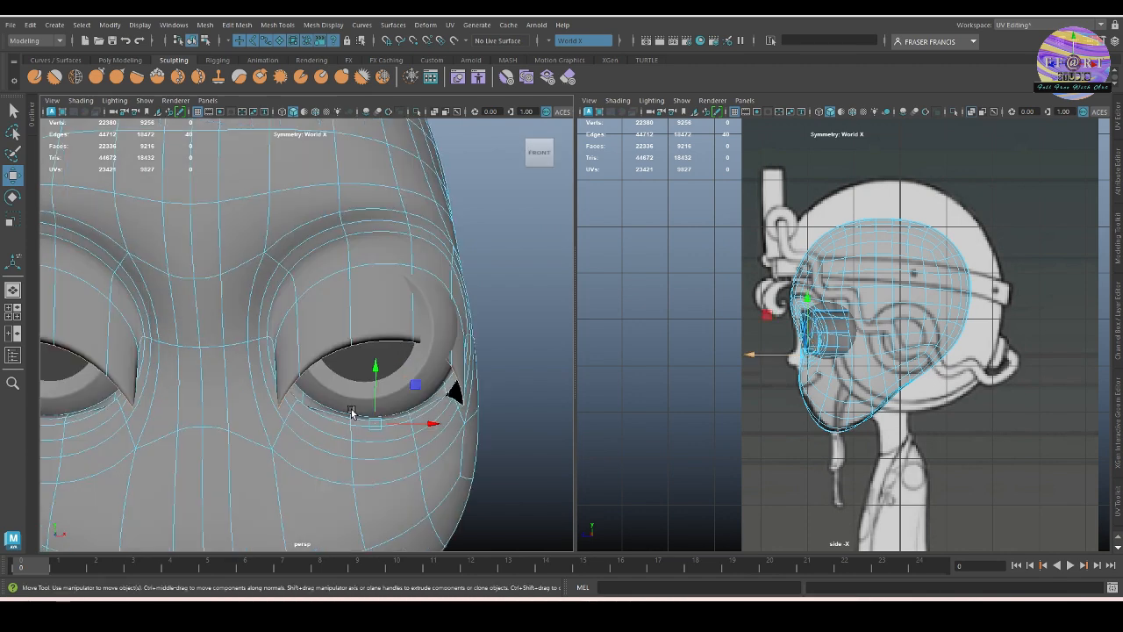
Flatten the lowered eyelid edges vertically, show the unsmoothed head mesh, and reposition the edges near the lower lids.
{"action": "key", "text": "r"}
{"action": "left_click_drag", "start_coordinate": [376, 371], "coordinate": [373, 444]}
{"action": "key", "text": "1"}
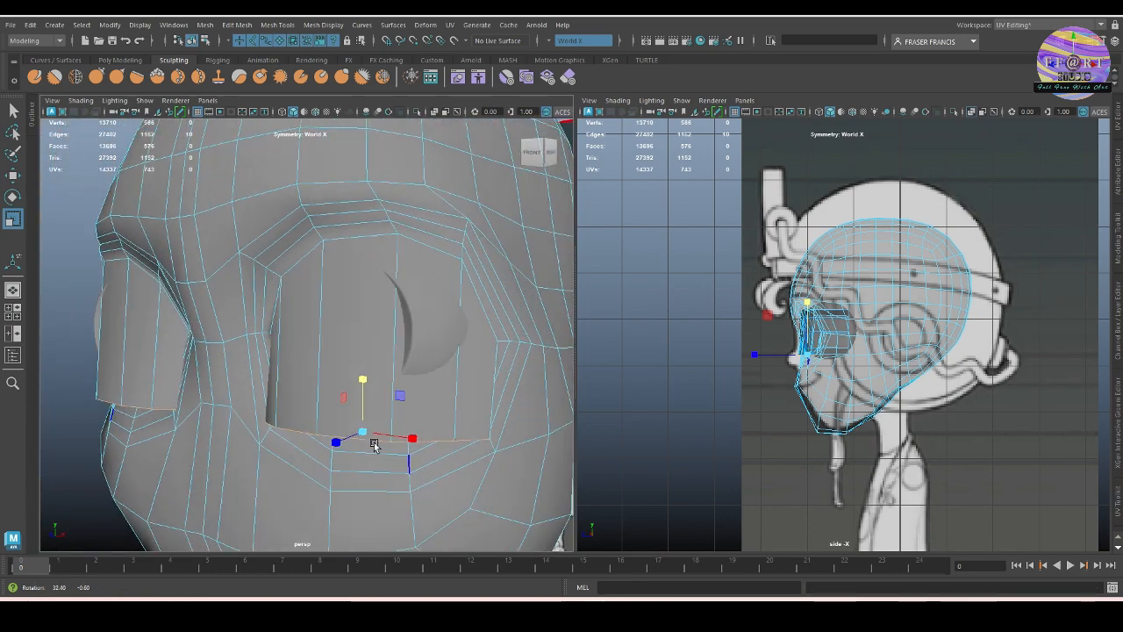
{"action": "key", "text": "w"}
{"action": "left_click_drag", "start_coordinate": [367, 374], "coordinate": [336, 368]}
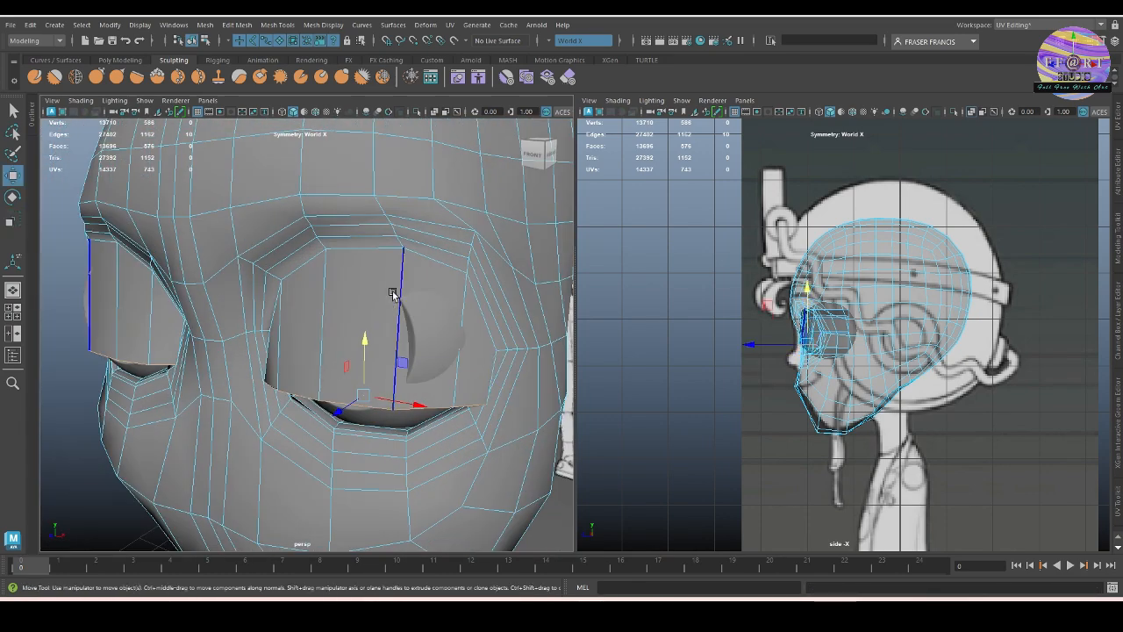
Lower the upper edge row of the closed lids, reduce its vertical curve, and move it forward to cover the eyeballs.
{"action": "left_click", "coordinate": [434, 263]}
{"action": "left_click", "coordinate": [304, 261], "text": "shift"}
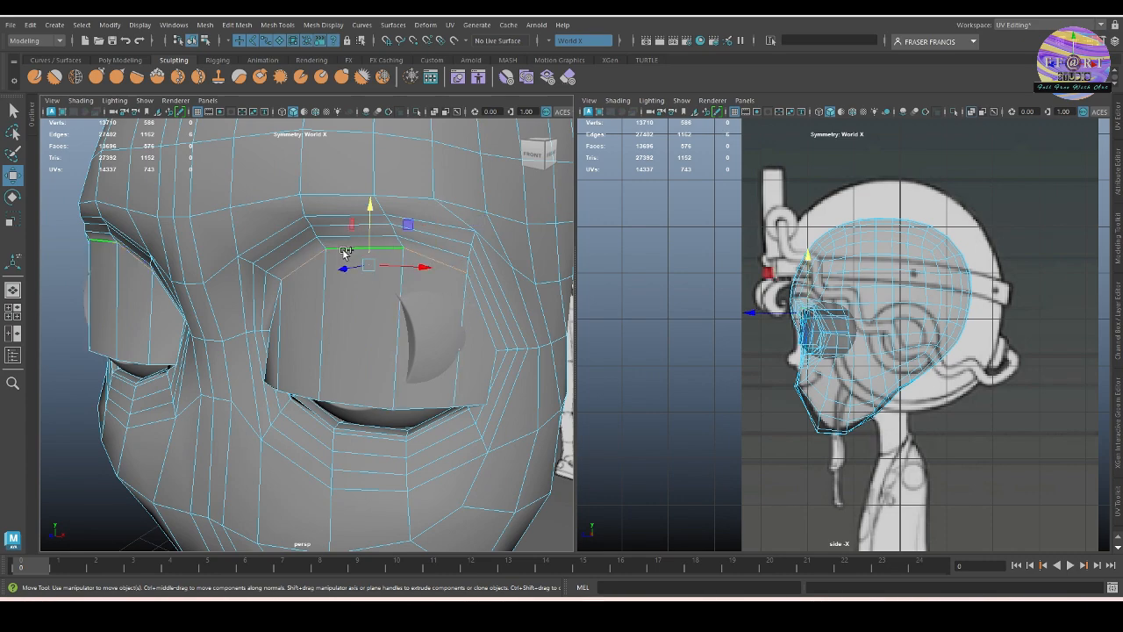
{"action": "left_click_drag", "start_coordinate": [374, 220], "coordinate": [369, 265]}
{"action": "left_click_drag", "start_coordinate": [363, 316], "coordinate": [381, 389], "text": "alt"}
{"action": "key", "text": "r"}
{"action": "left_click_drag", "start_coordinate": [374, 289], "coordinate": [373, 311]}
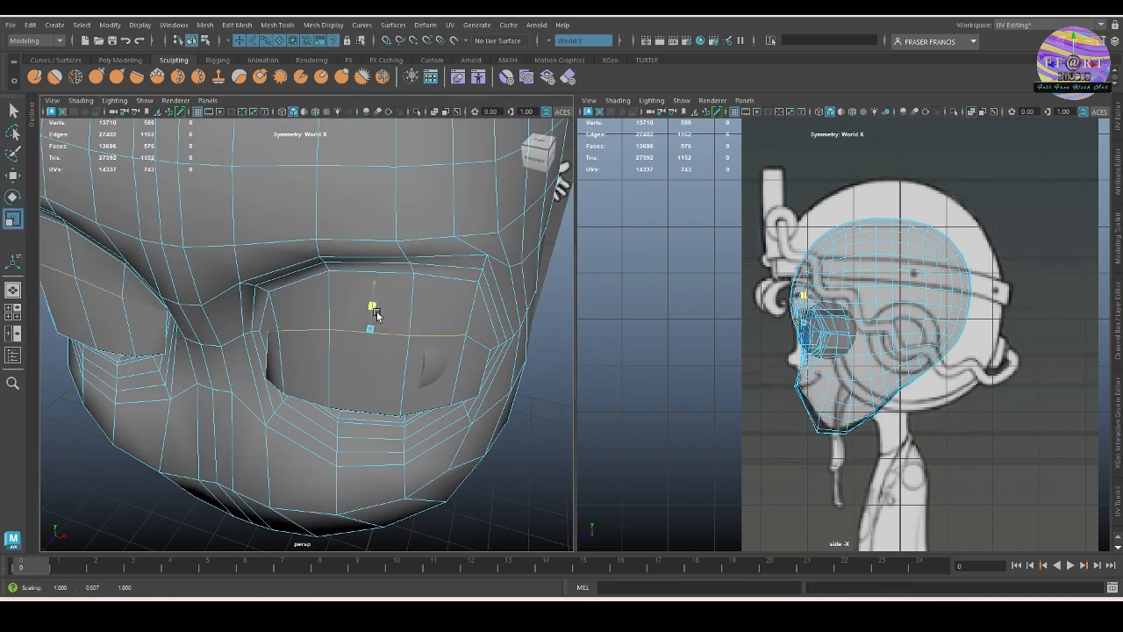
{"action": "left_click_drag", "start_coordinate": [376, 380], "coordinate": [359, 421], "text": "alt"}
{"action": "key", "text": "w"}
{"action": "left_click", "coordinate": [309, 383]}
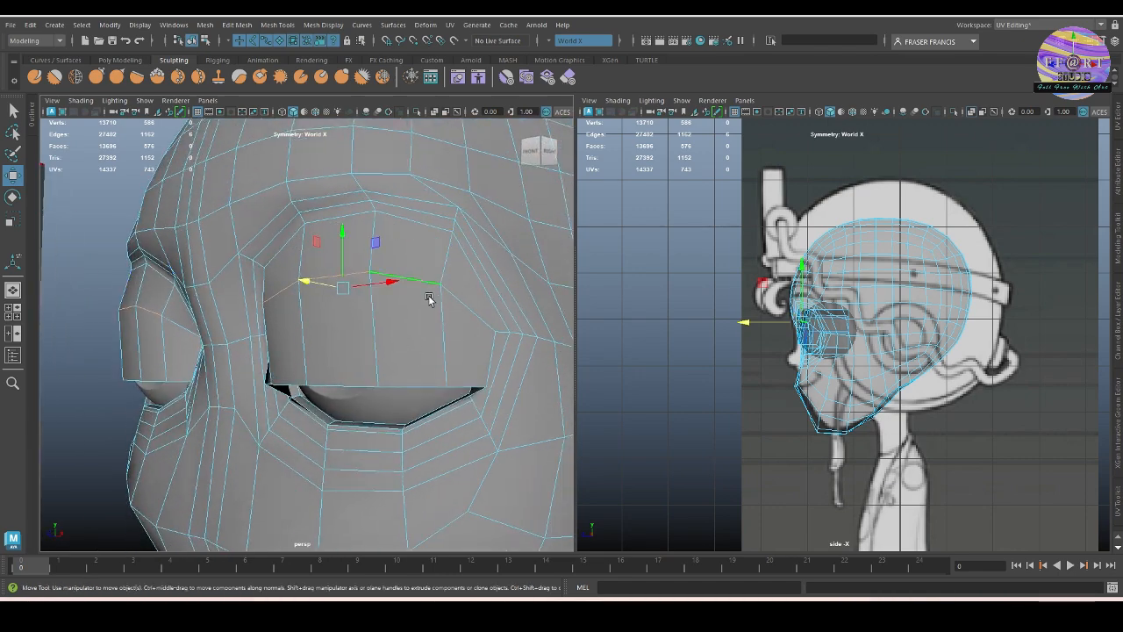
Return the head to object selection, deselect it, and examine the closed eyelids from the front and side.
{"action": "left_click_drag", "start_coordinate": [429, 298], "coordinate": [441, 308], "text": "alt"}
{"action": "right_click_drag", "start_coordinate": [395, 330], "coordinate": [302, 294], "text": "alt"}
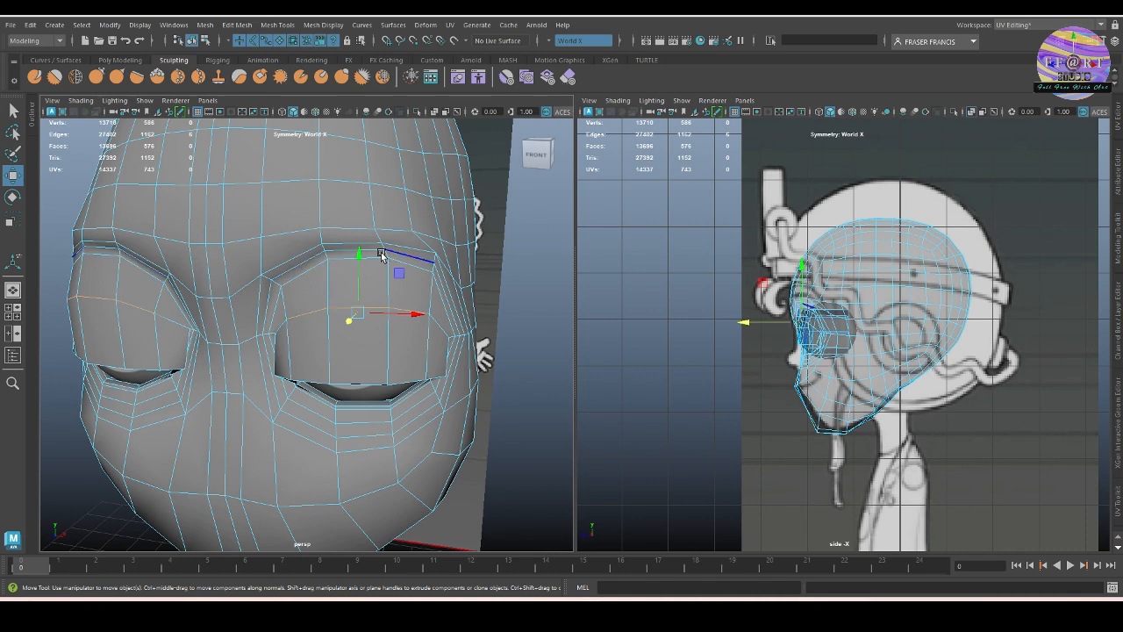
{"action": "left_click_drag", "start_coordinate": [331, 391], "coordinate": [371, 321], "text": "alt"}
{"action": "right_click_drag", "start_coordinate": [372, 322], "coordinate": [373, 268]}
{"action": "left_click_drag", "start_coordinate": [382, 325], "coordinate": [343, 344], "text": "alt"}
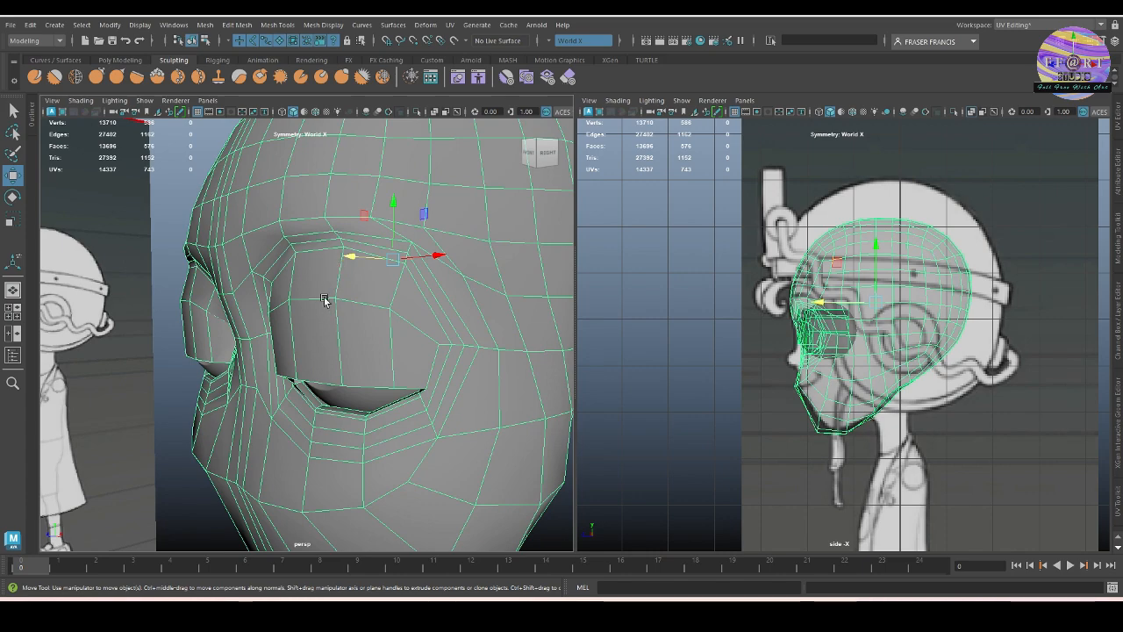
{"action": "left_click_drag", "start_coordinate": [303, 368], "coordinate": [341, 374], "text": "alt"}
{"action": "right_click_drag", "start_coordinate": [341, 374], "coordinate": [355, 401], "text": "alt"}
{"action": "left_click_drag", "start_coordinate": [356, 401], "coordinate": [342, 375], "text": "alt"}
{"action": "left_click", "coordinate": [393, 379]}
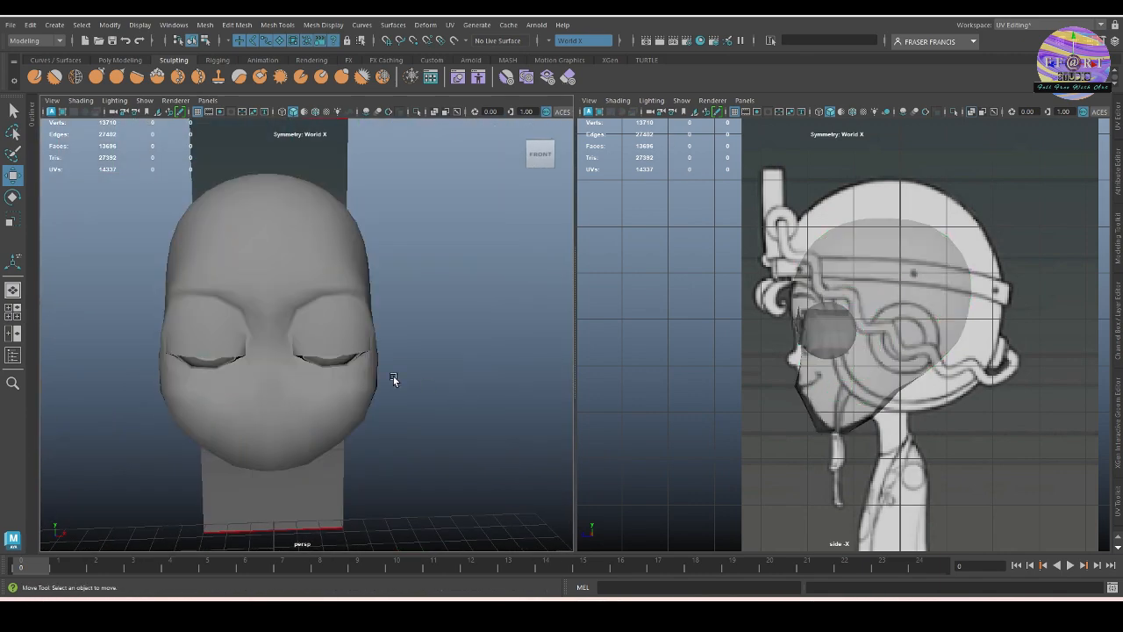
{"action": "left_click_drag", "start_coordinate": [405, 317], "coordinate": [383, 350], "text": "alt"}
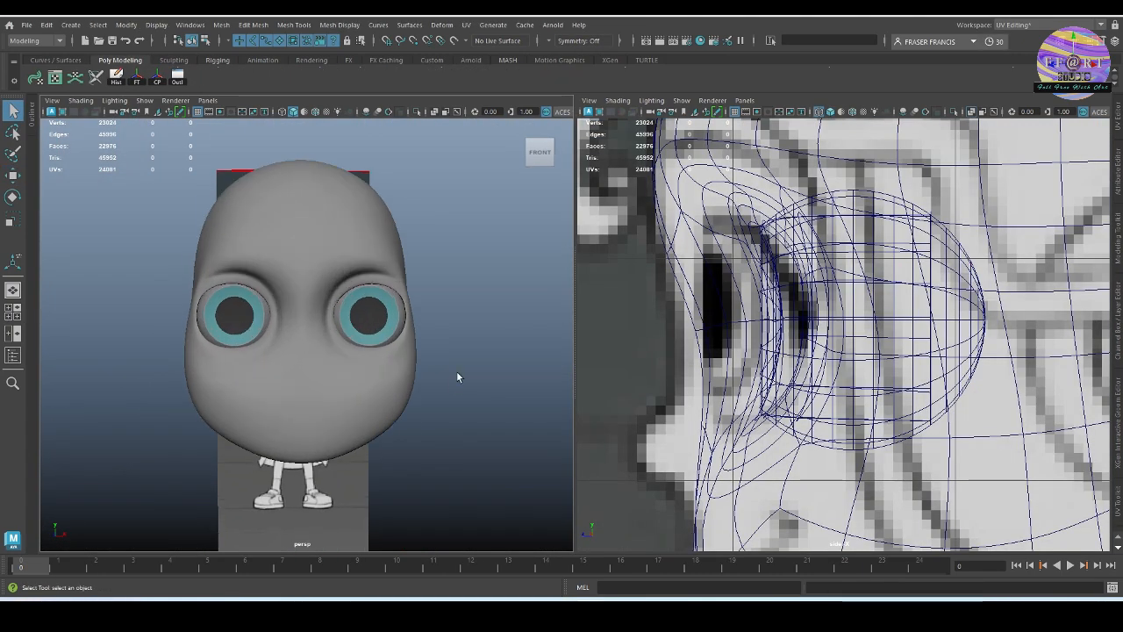
Check the head and coloured eyes in perspective and against the front reference, and select the head.
{"action": "left_click_drag", "start_coordinate": [456, 371], "coordinate": [384, 381], "text": "alt"}
{"action": "left_click", "coordinate": [351, 422]}
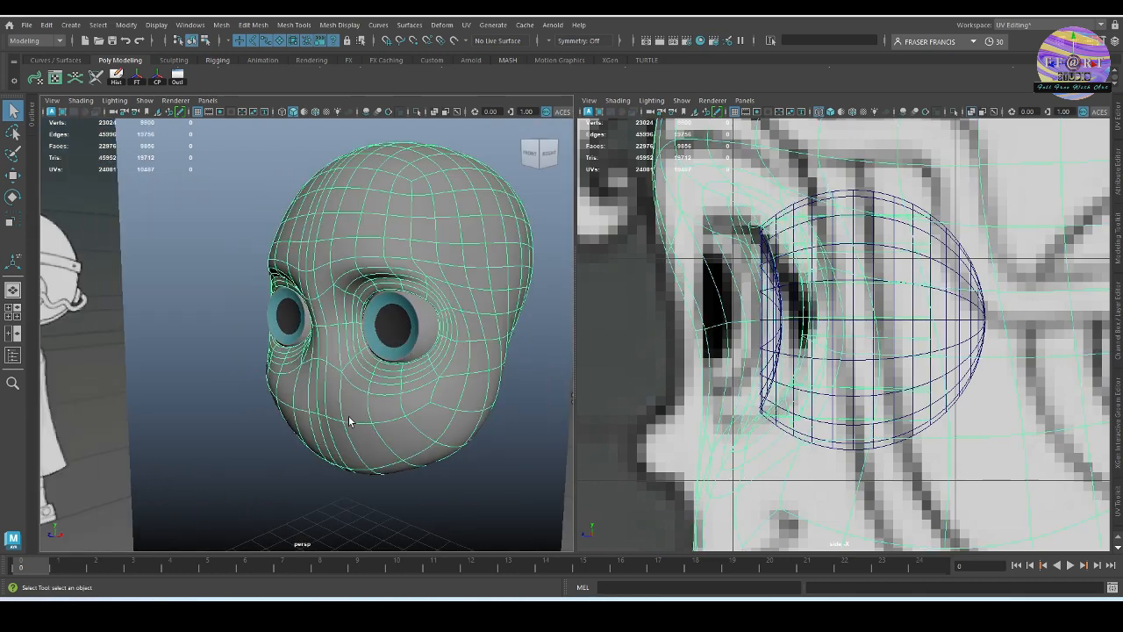
{"action": "key", "text": "f"}
{"action": "left_click_drag", "start_coordinate": [323, 430], "coordinate": [479, 389], "text": "alt"}
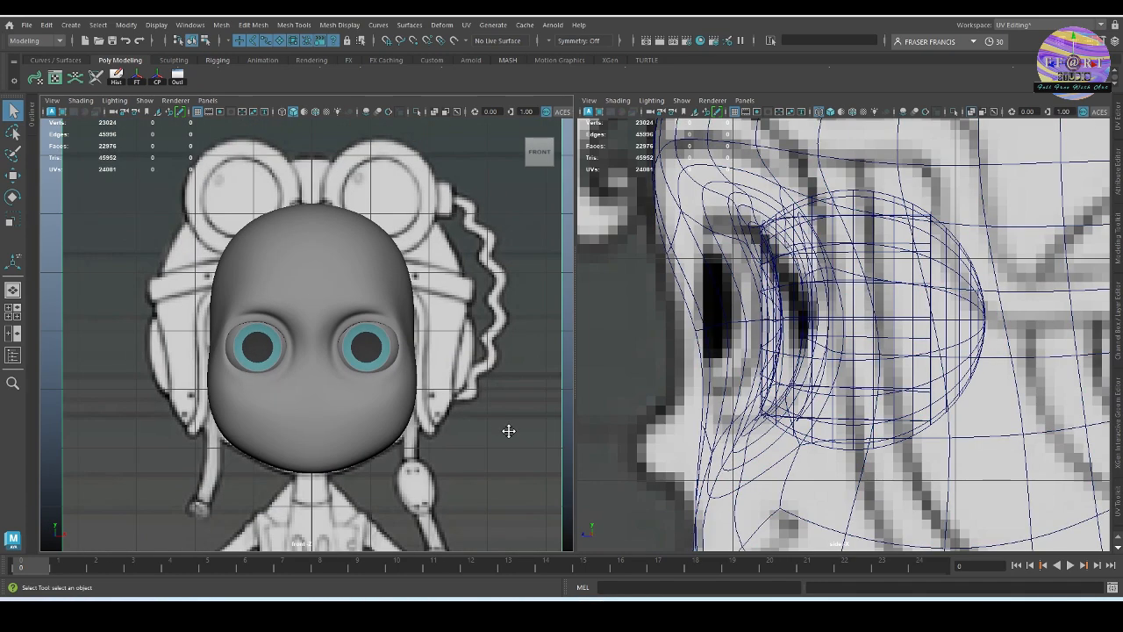
{"action": "middle_click_drag", "start_coordinate": [386, 426], "coordinate": [393, 435], "text": "alt"}
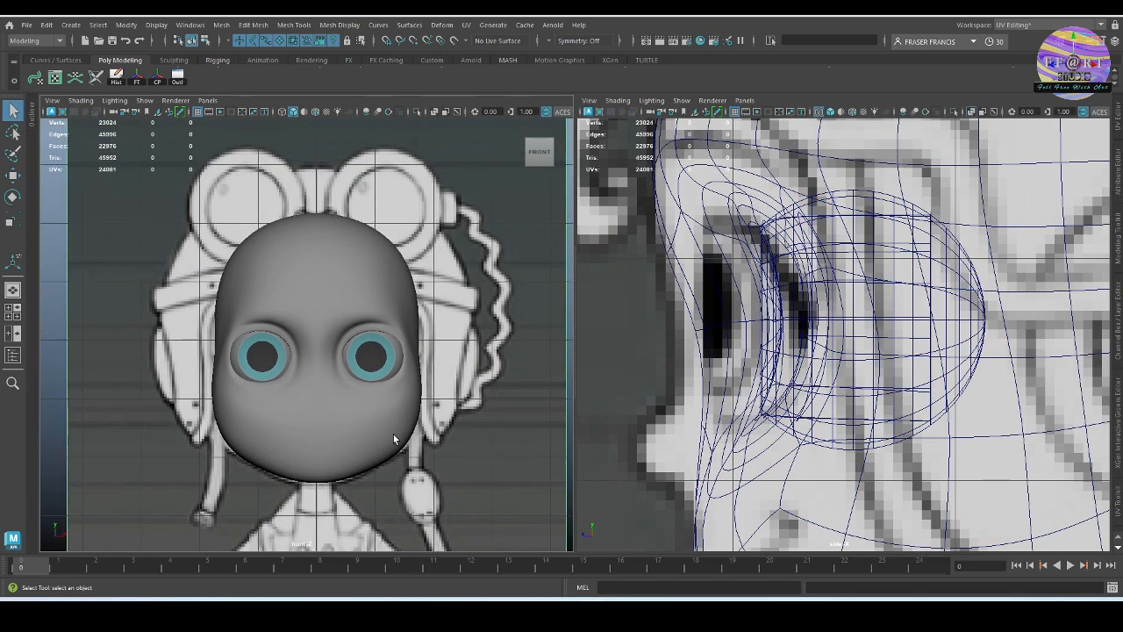
{"action": "left_click", "coordinate": [393, 435]}
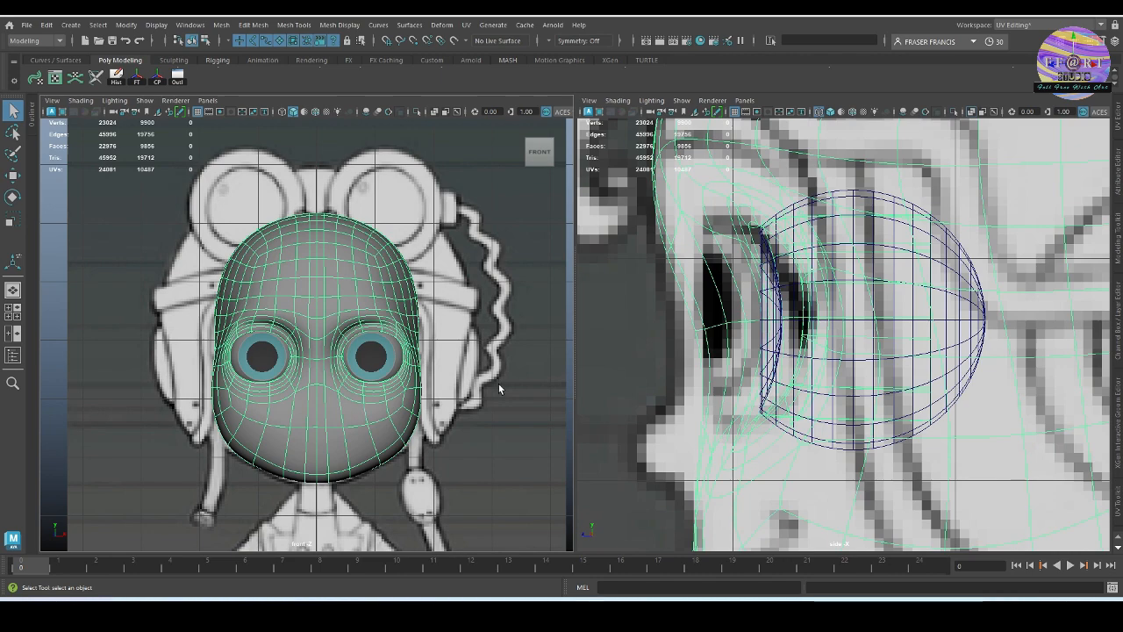